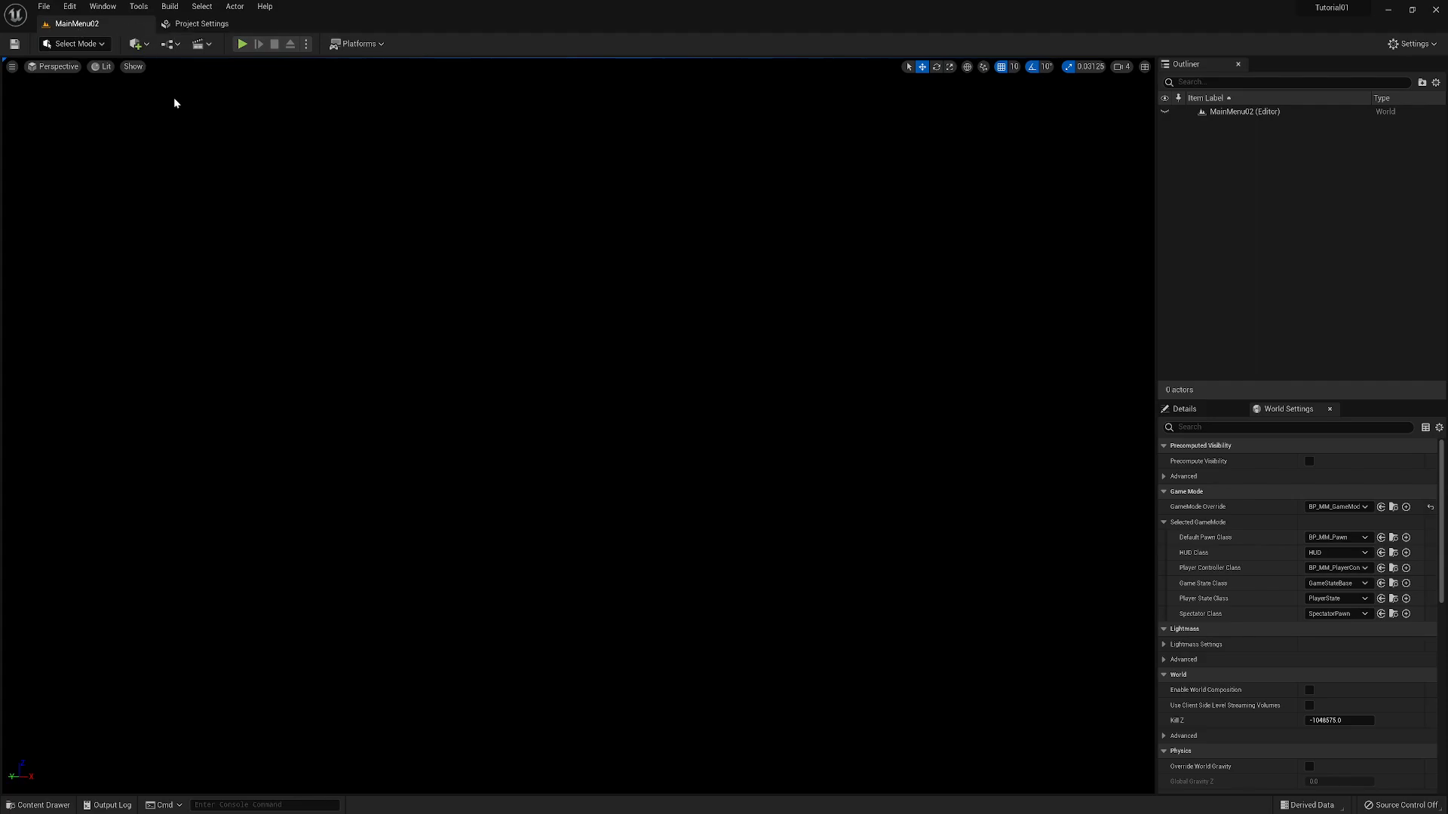
- Play-test the MainMenu02 level by starting a new game and walking around the building, then stop the session
left_click(242, 45)
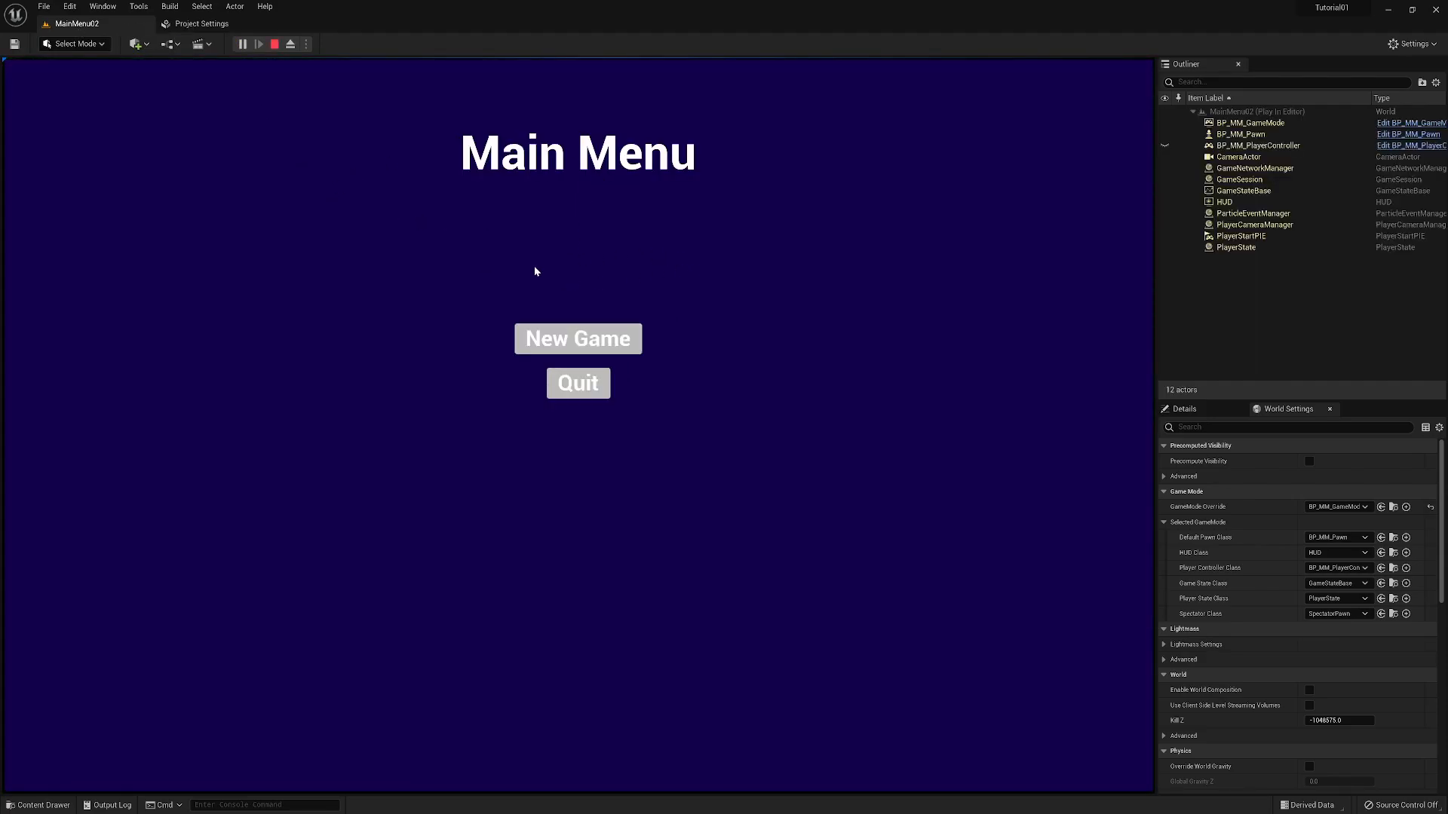
left_click(586, 341)
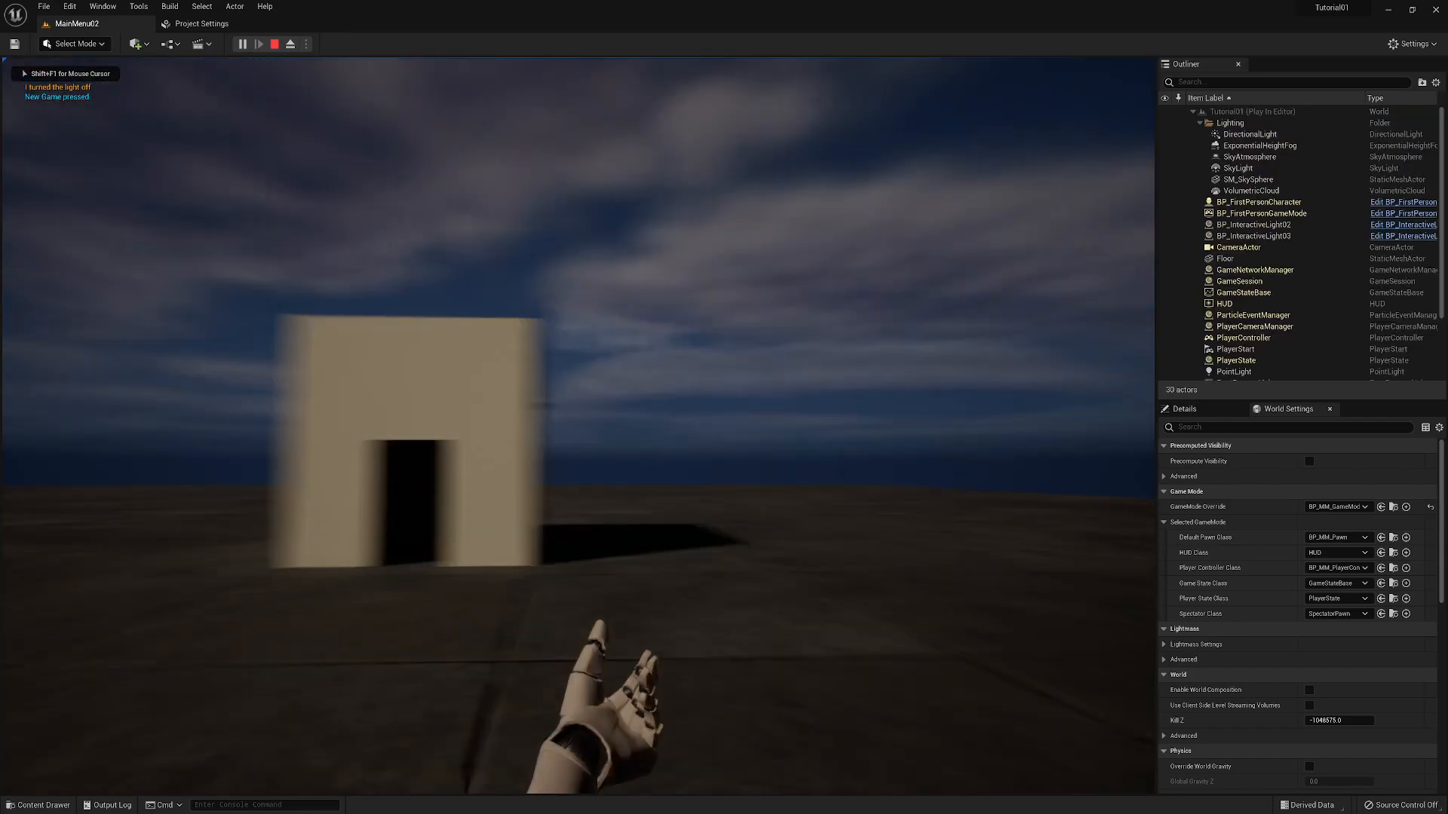
key("w")
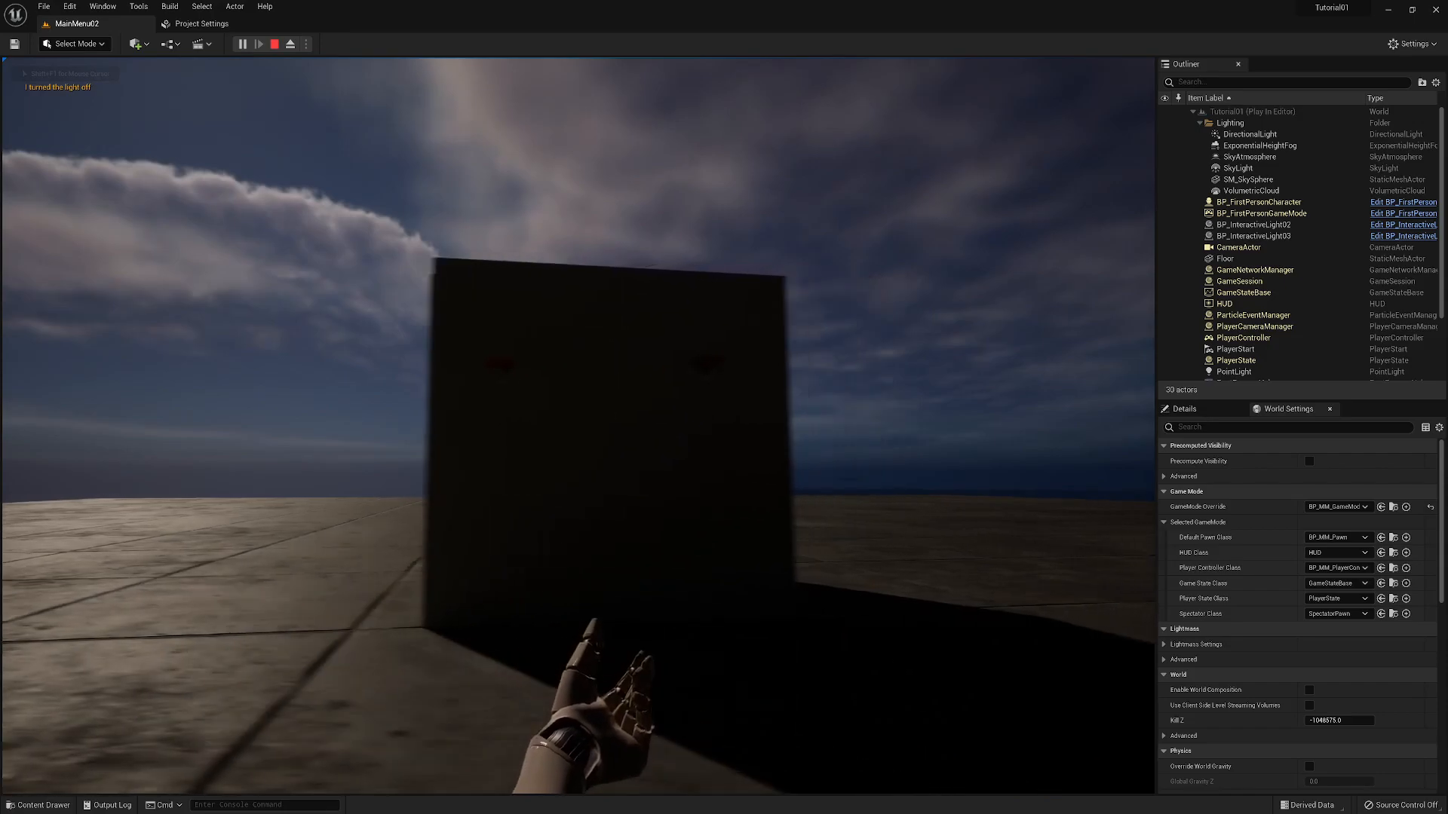
key("s")
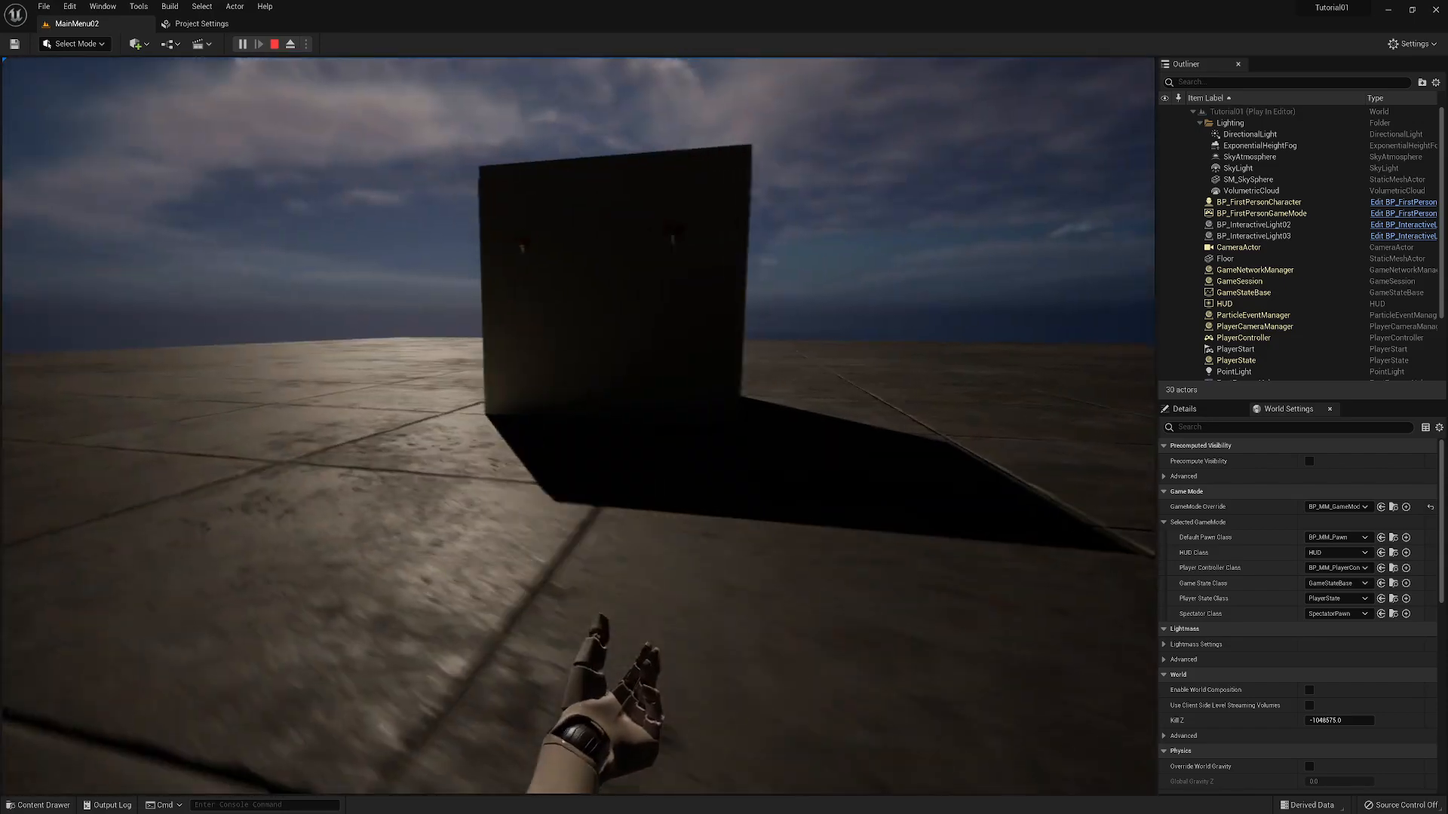
key("d")
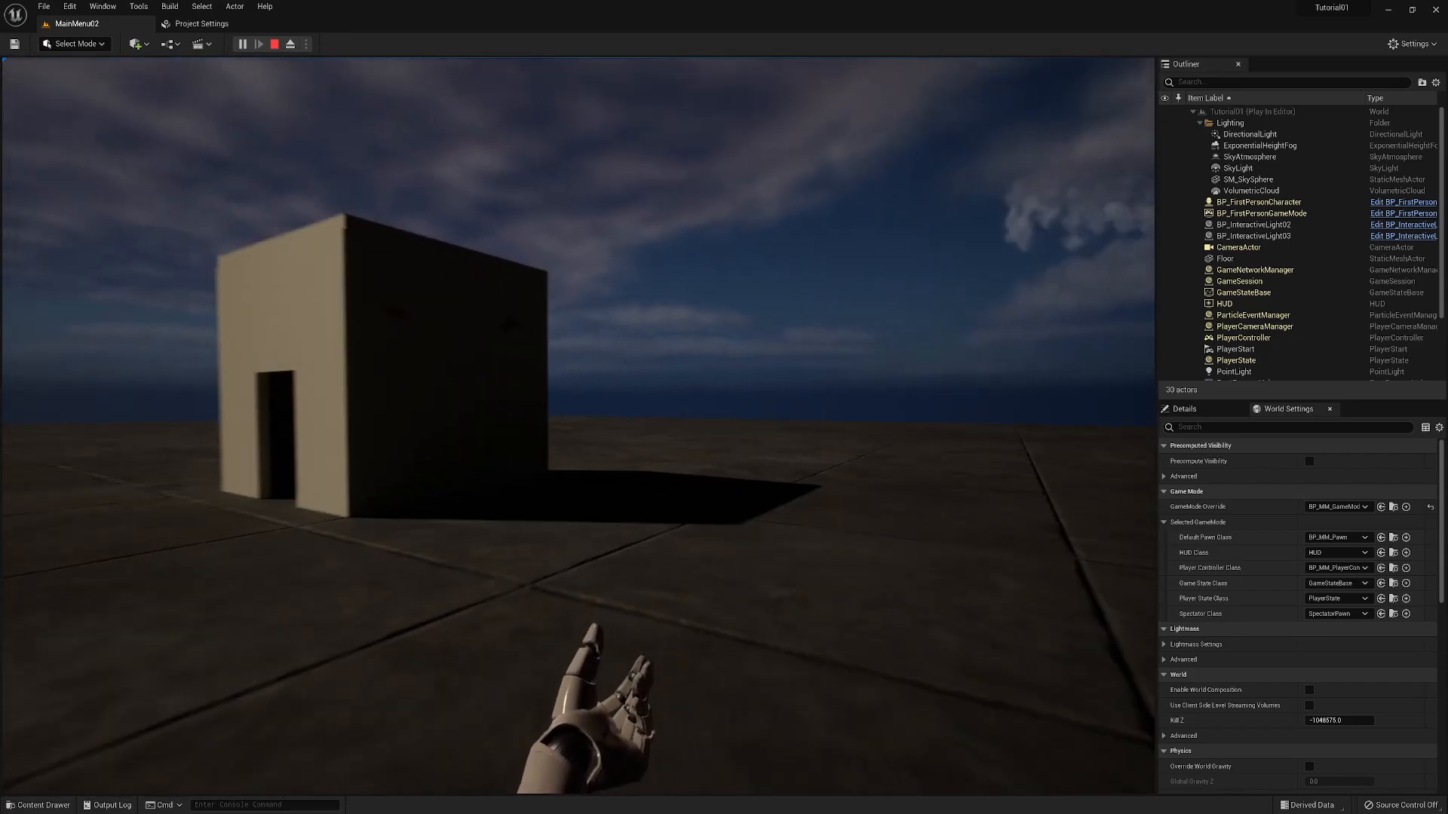
key("s")
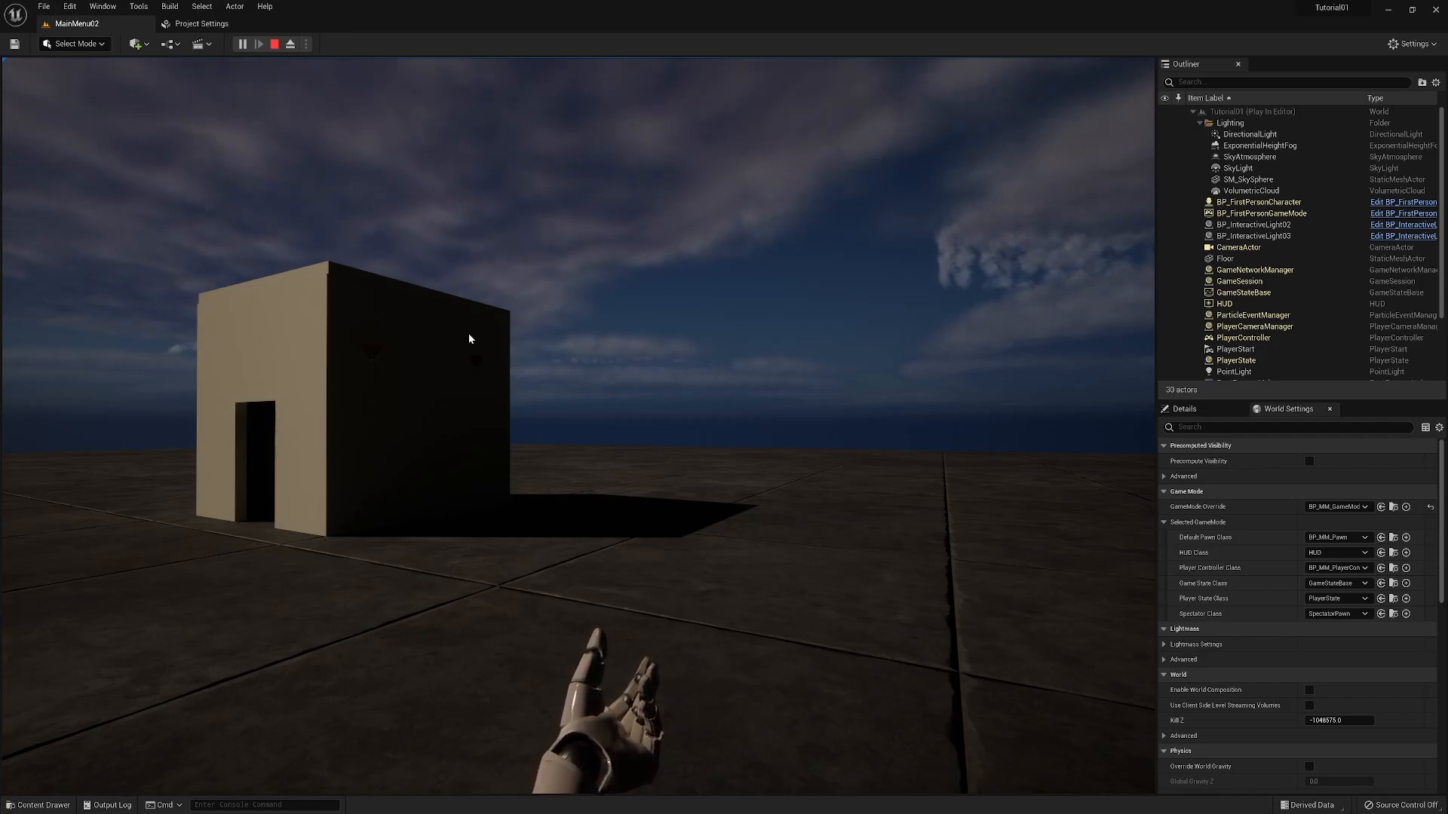
key("Escape")
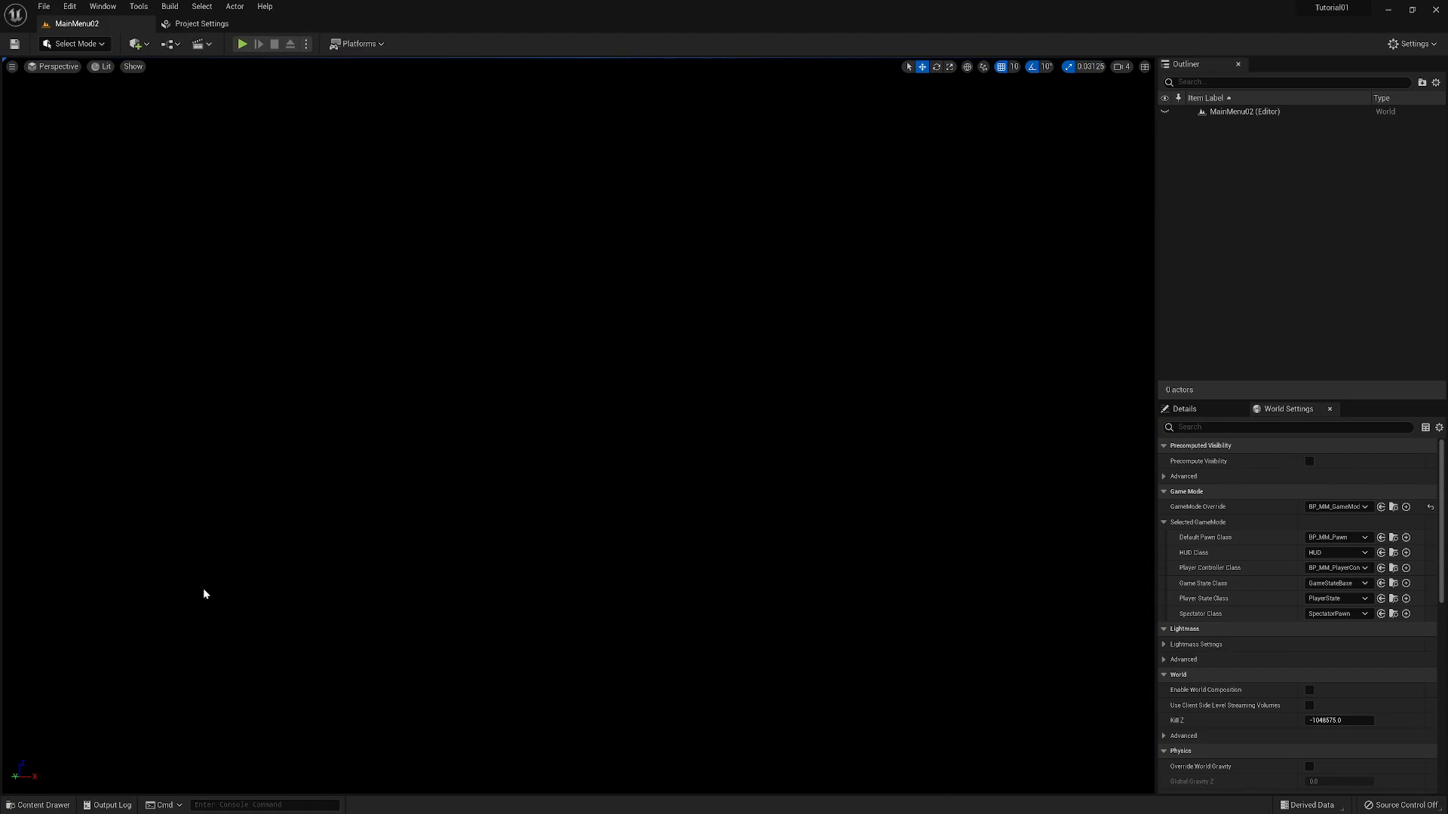
- Open the Tutorial01 level from the Maps folder and inspect its GameMode Override options
left_click(33, 804)
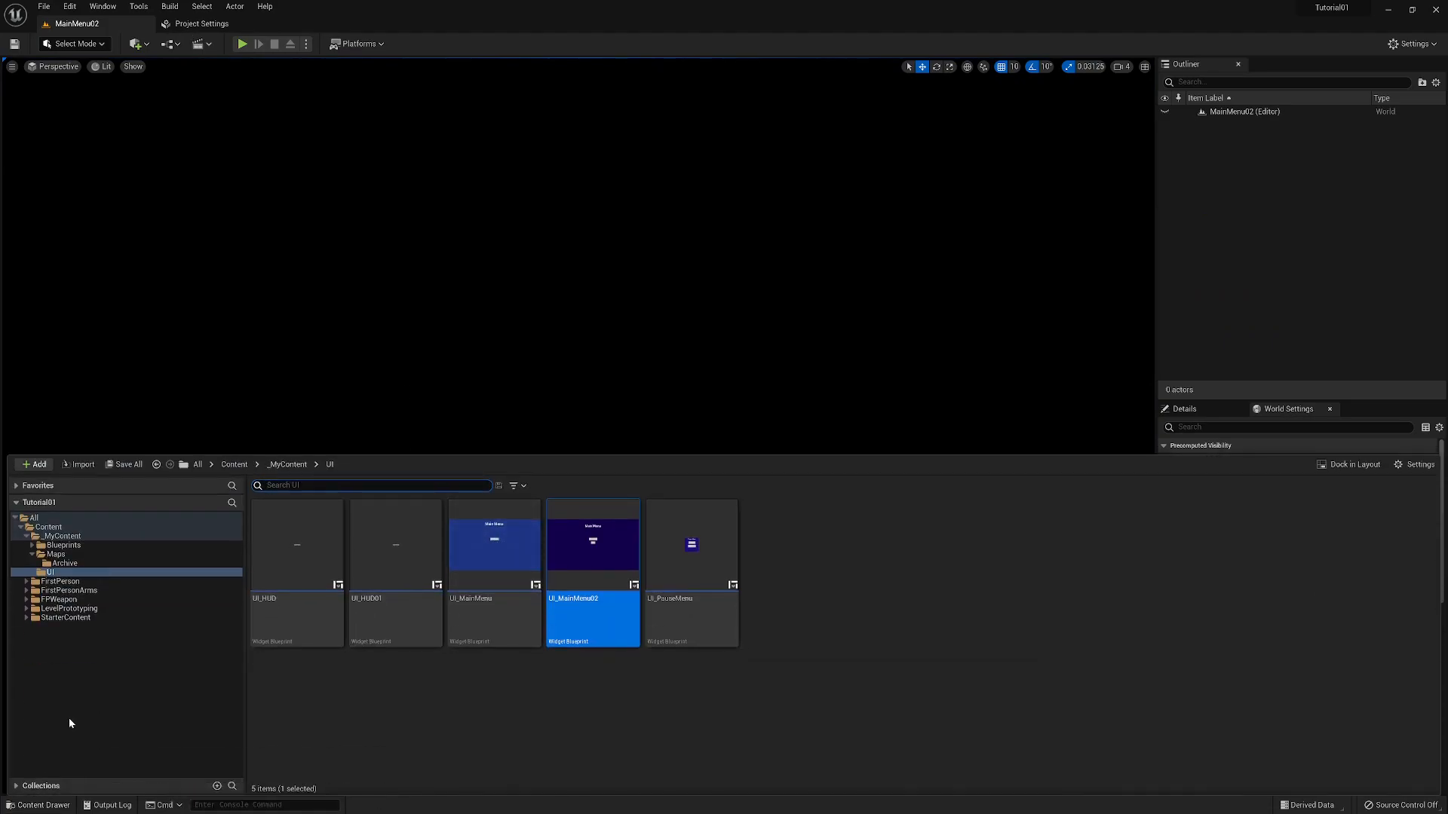
left_click(57, 556)
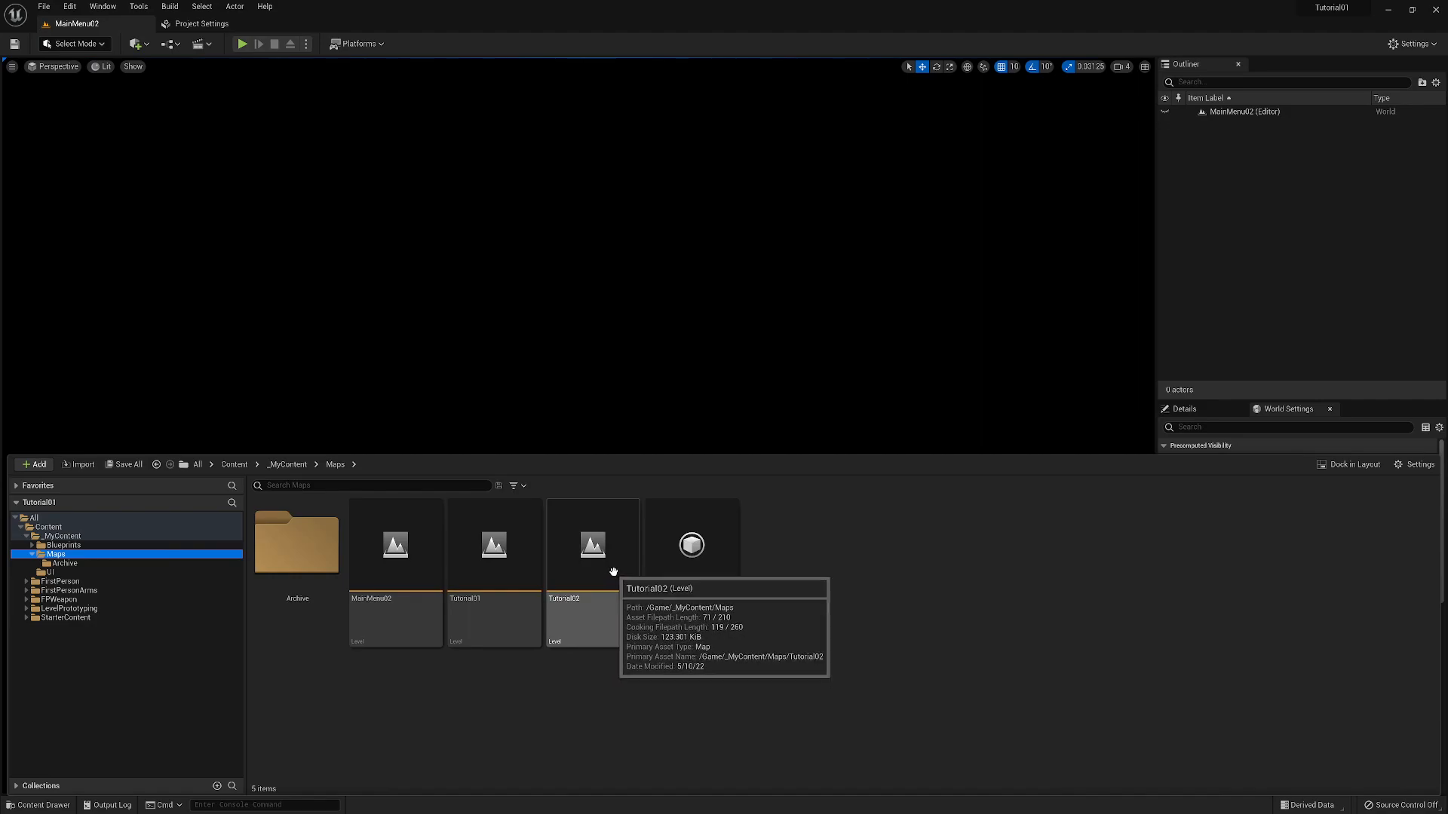
double_click(510, 583)
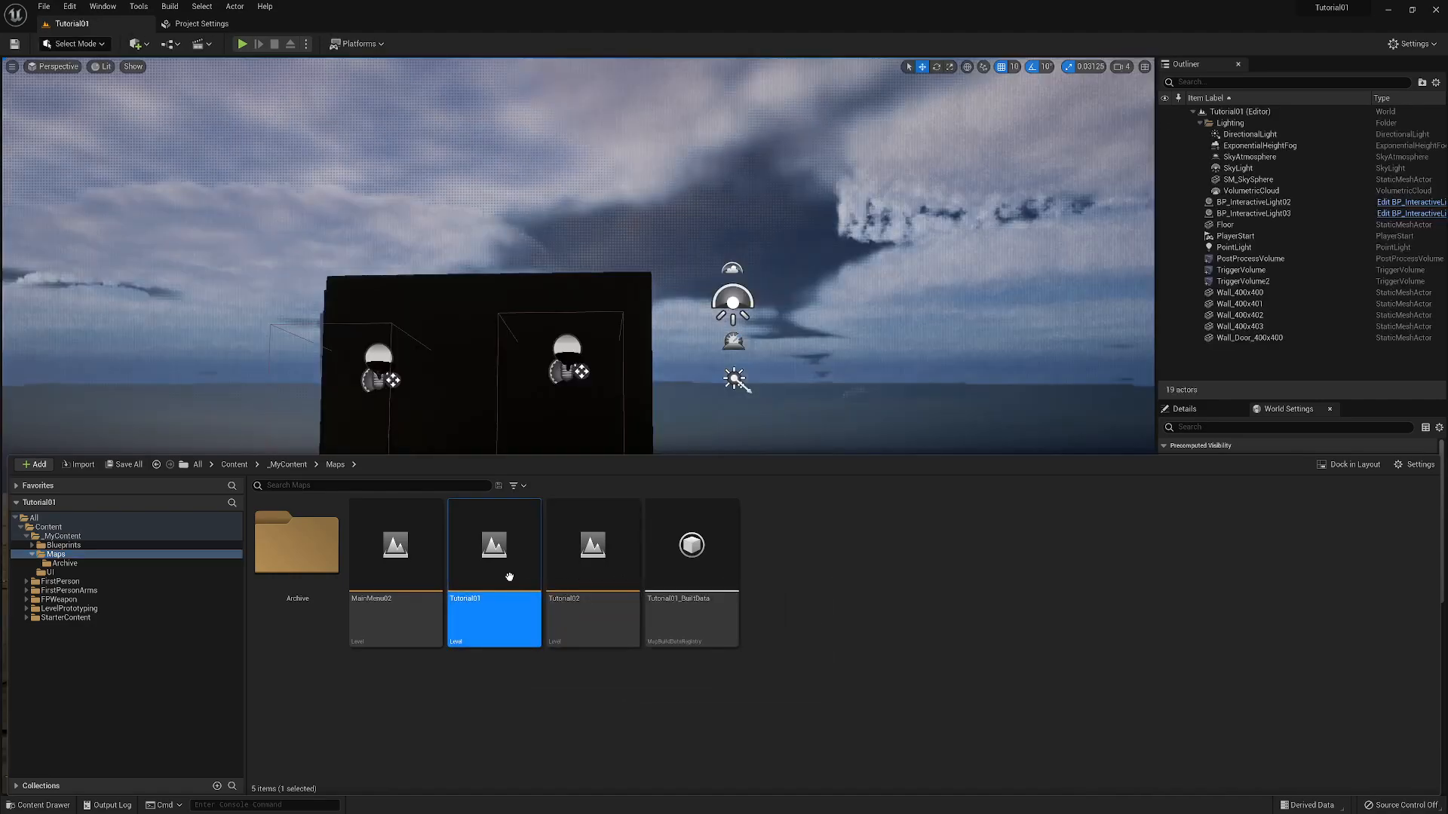
left_click(906, 384)
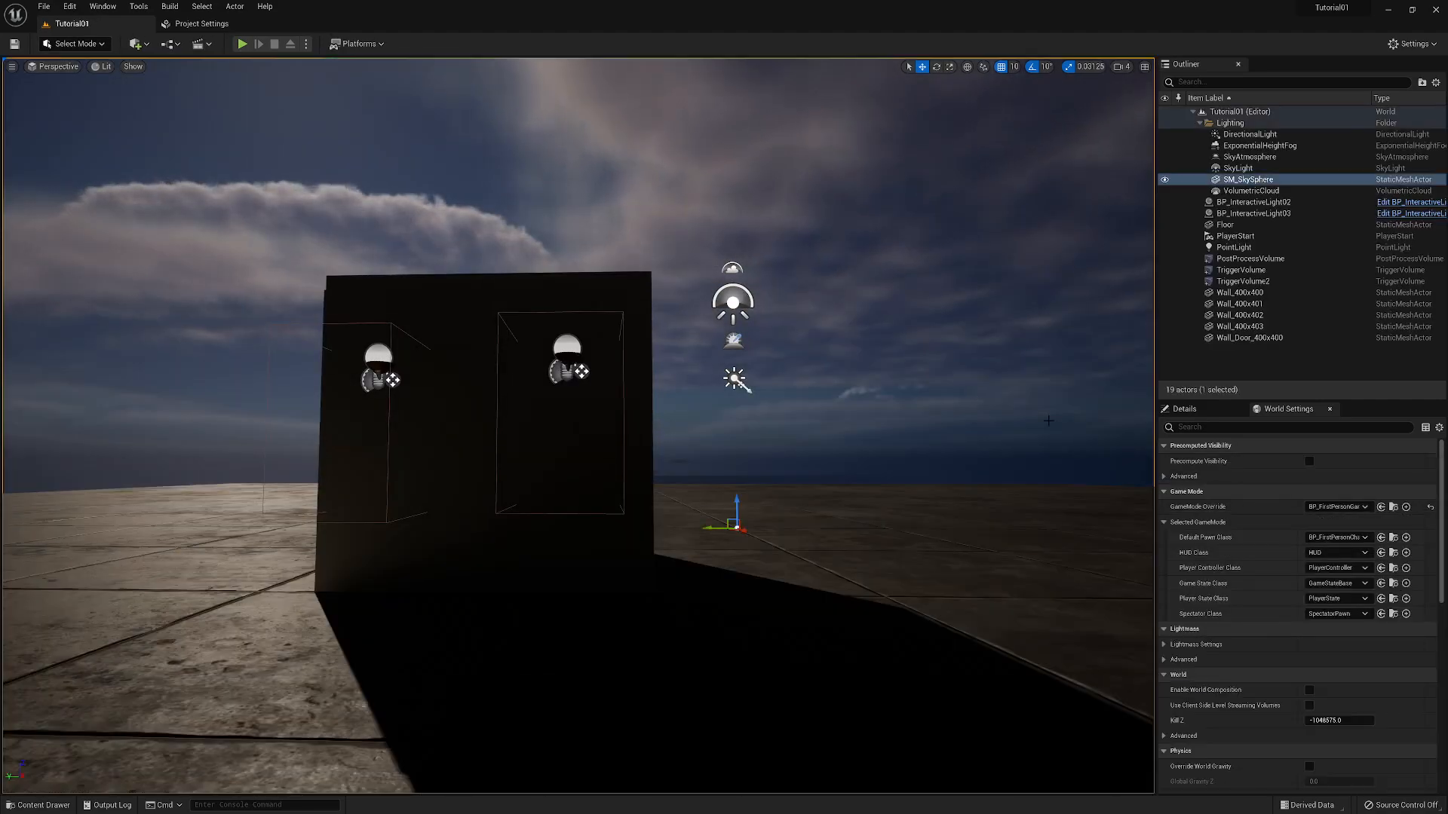
left_click(1365, 506)
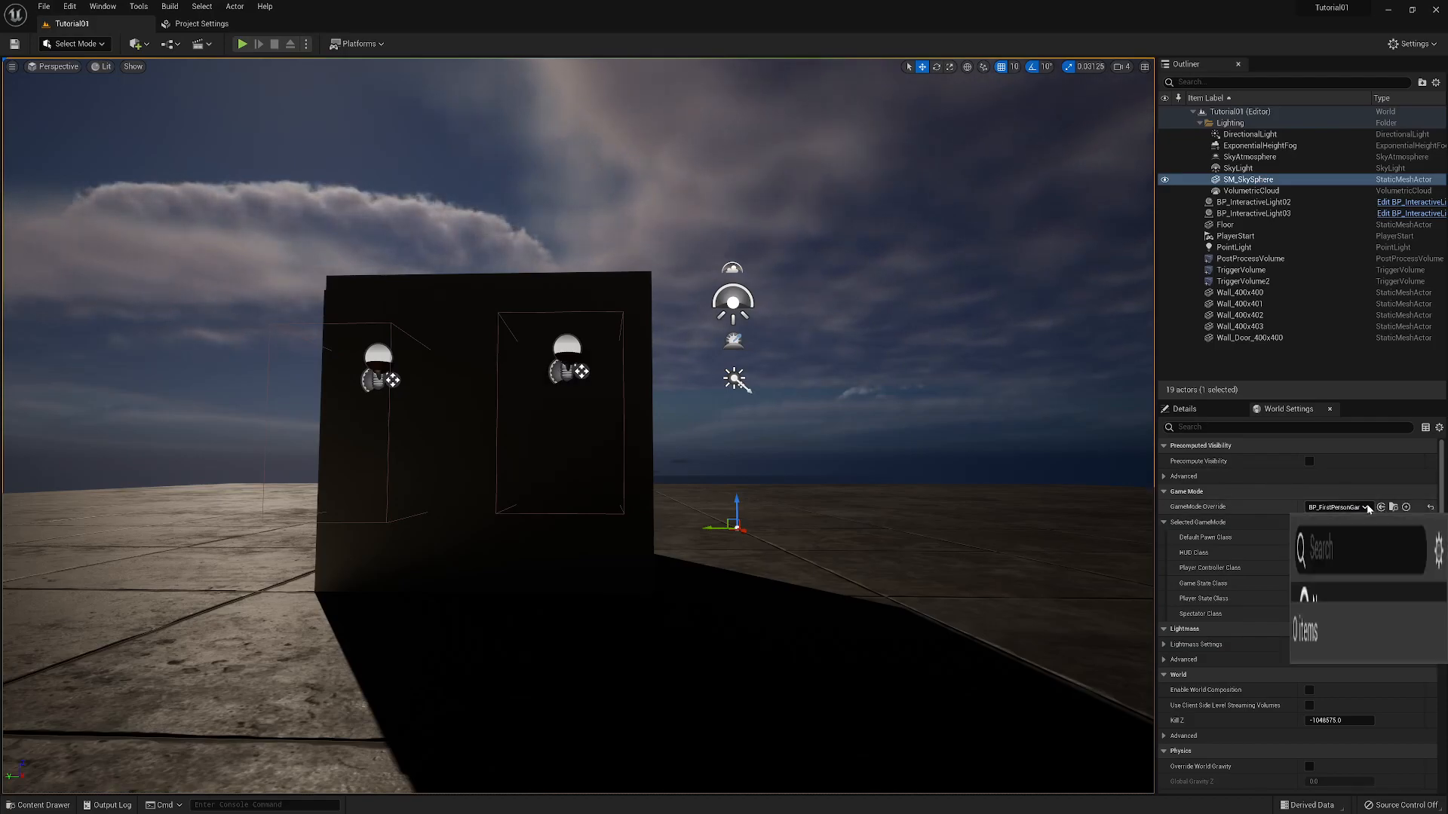
left_click(1367, 503)
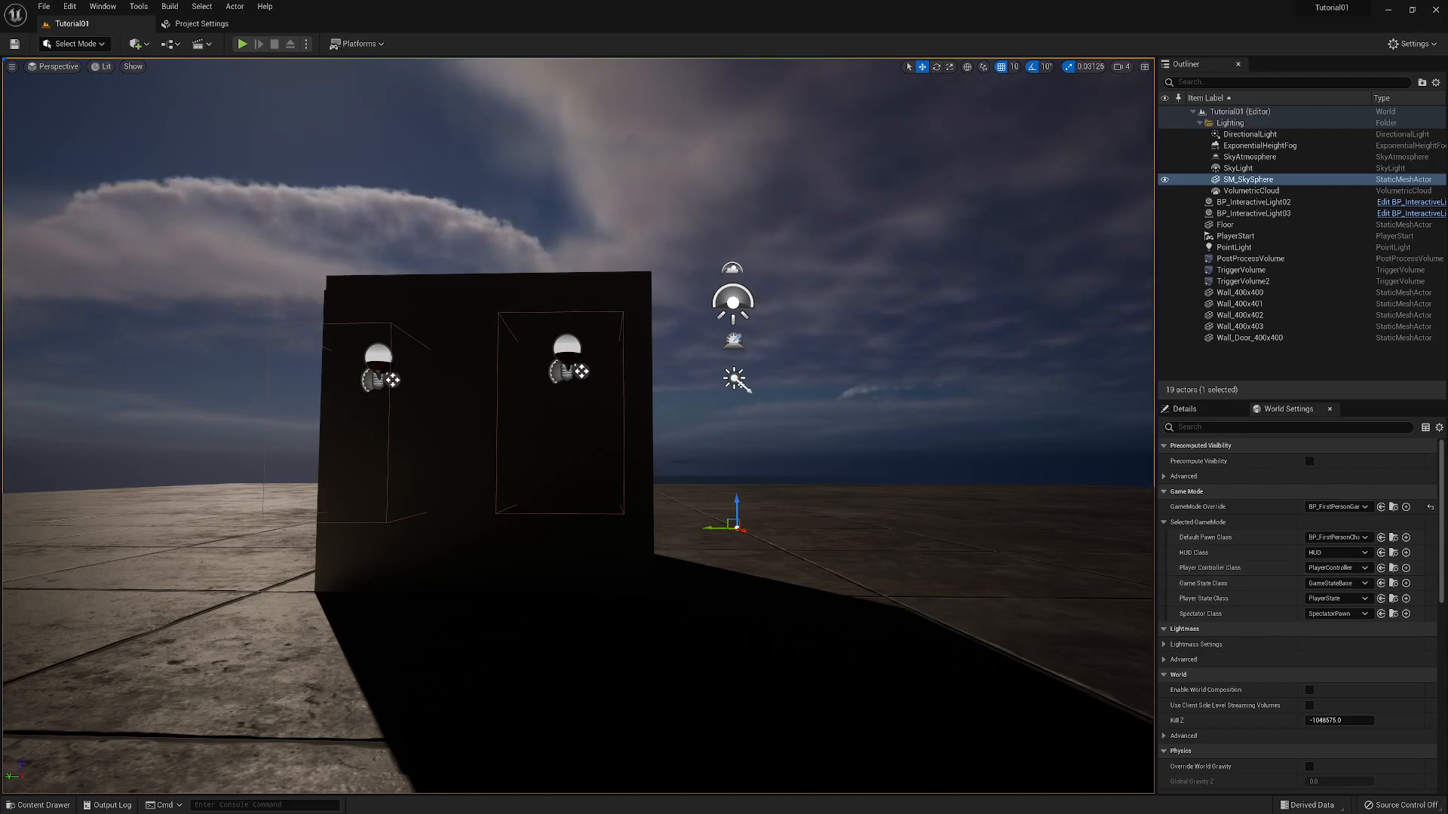
- Open the Tutorial02 level and examine its game mode, player controller class and the building
left_click(37, 806)
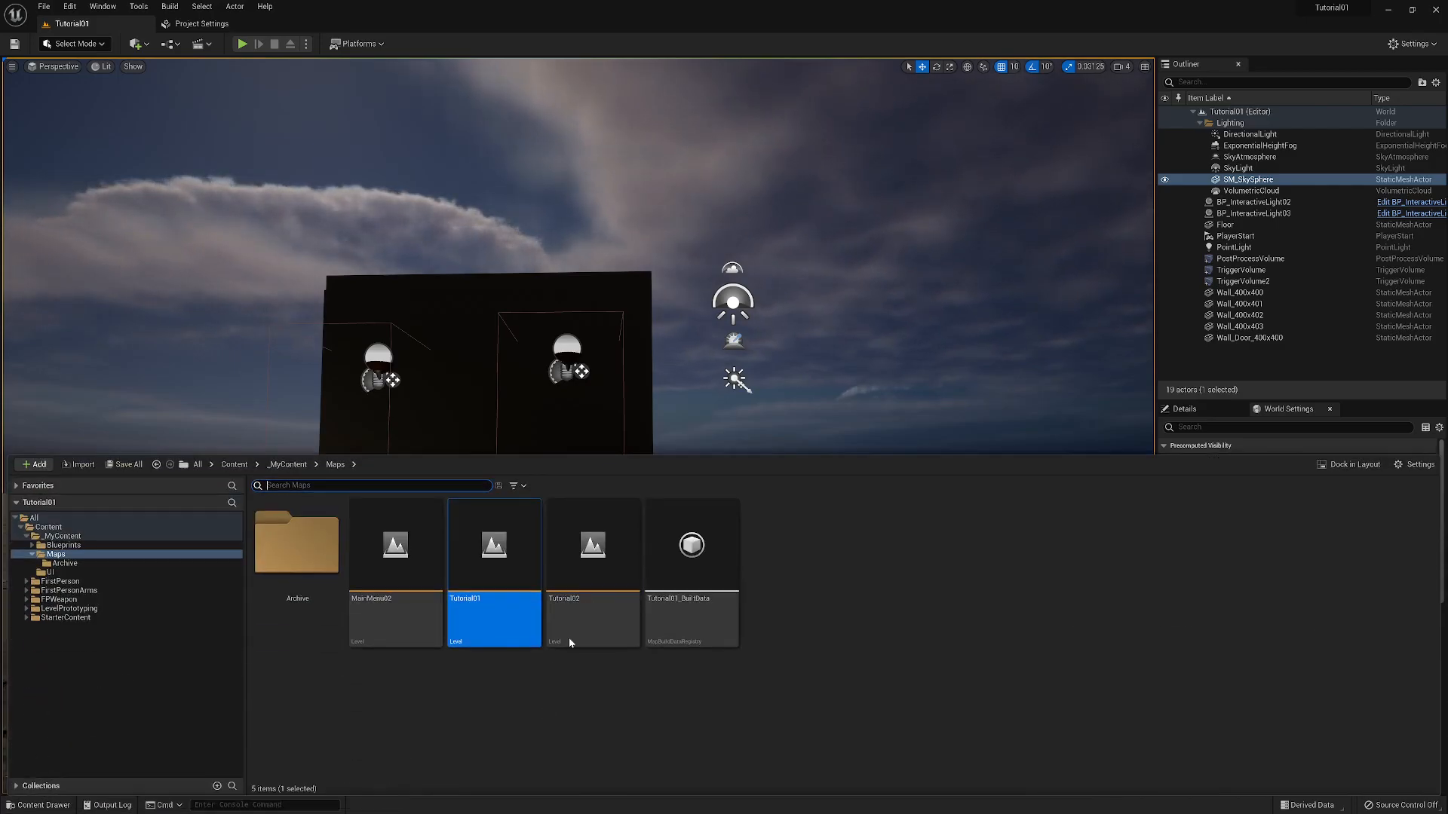
double_click(590, 600)
left_click(804, 427)
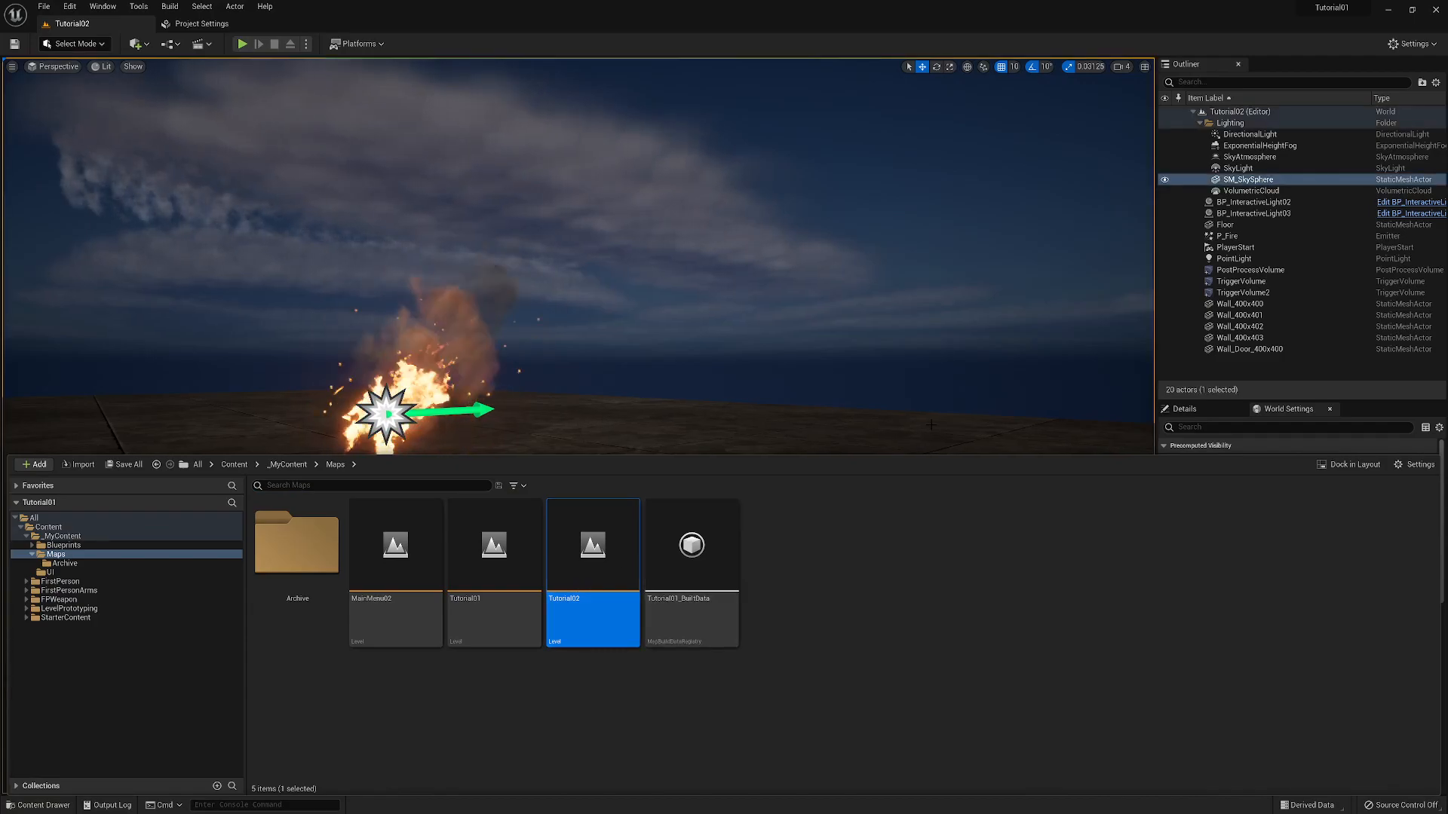
left_click(1206, 350)
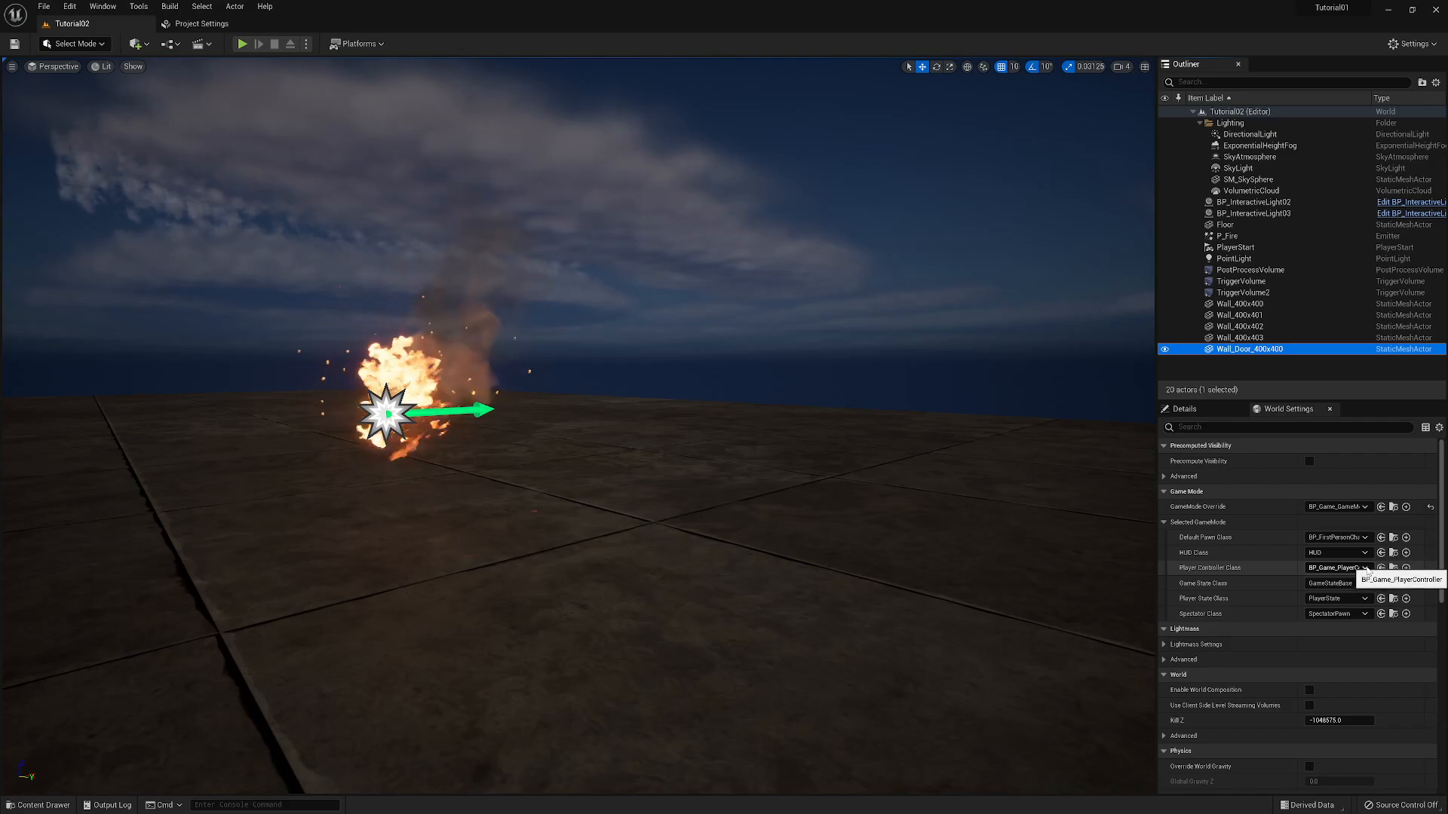
right_click_drag(1140, 567, 950, 567)
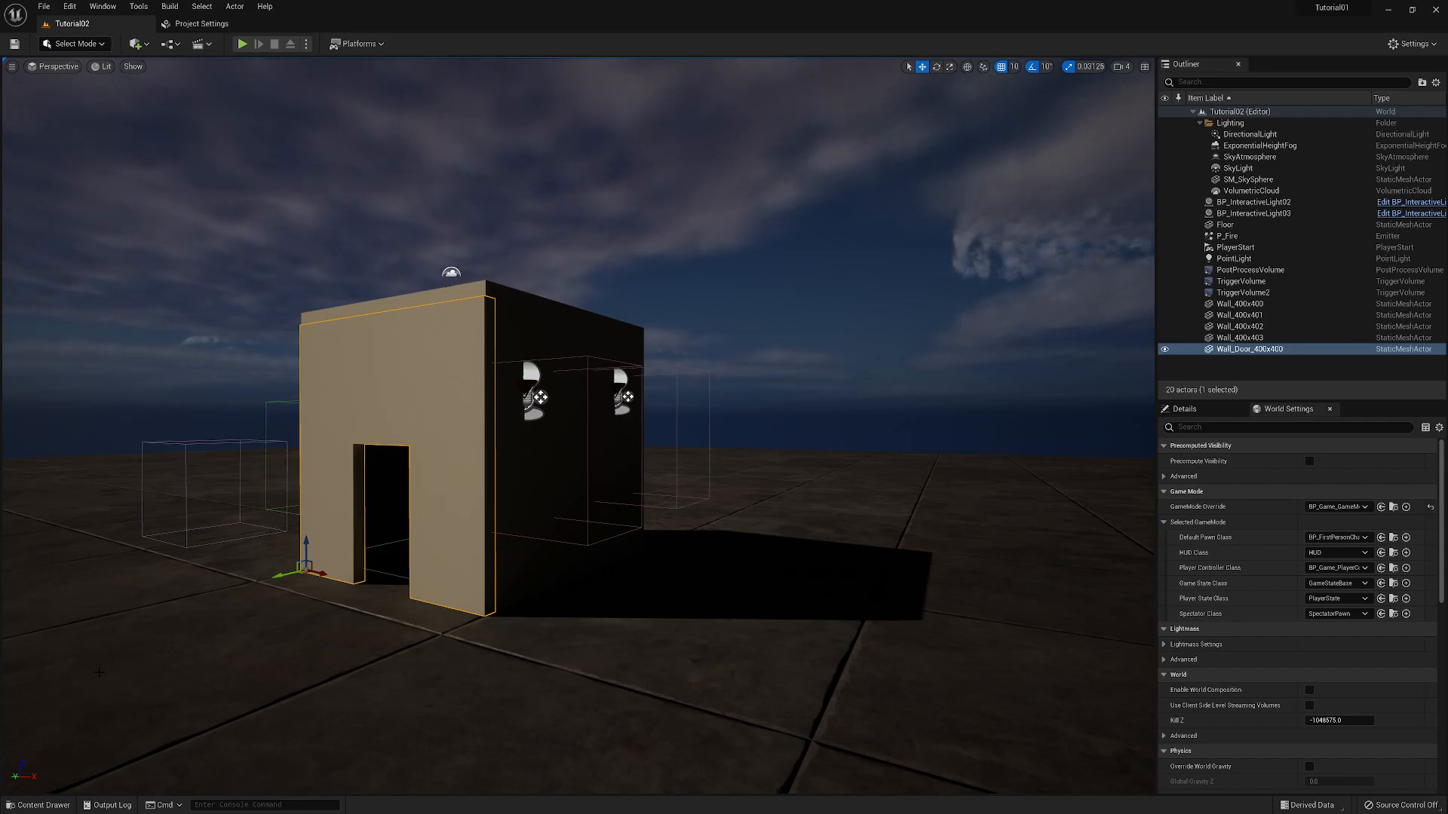
- Open the event graph of the UI_MainMenu02 widget from the UI folder
left_click(37, 805)
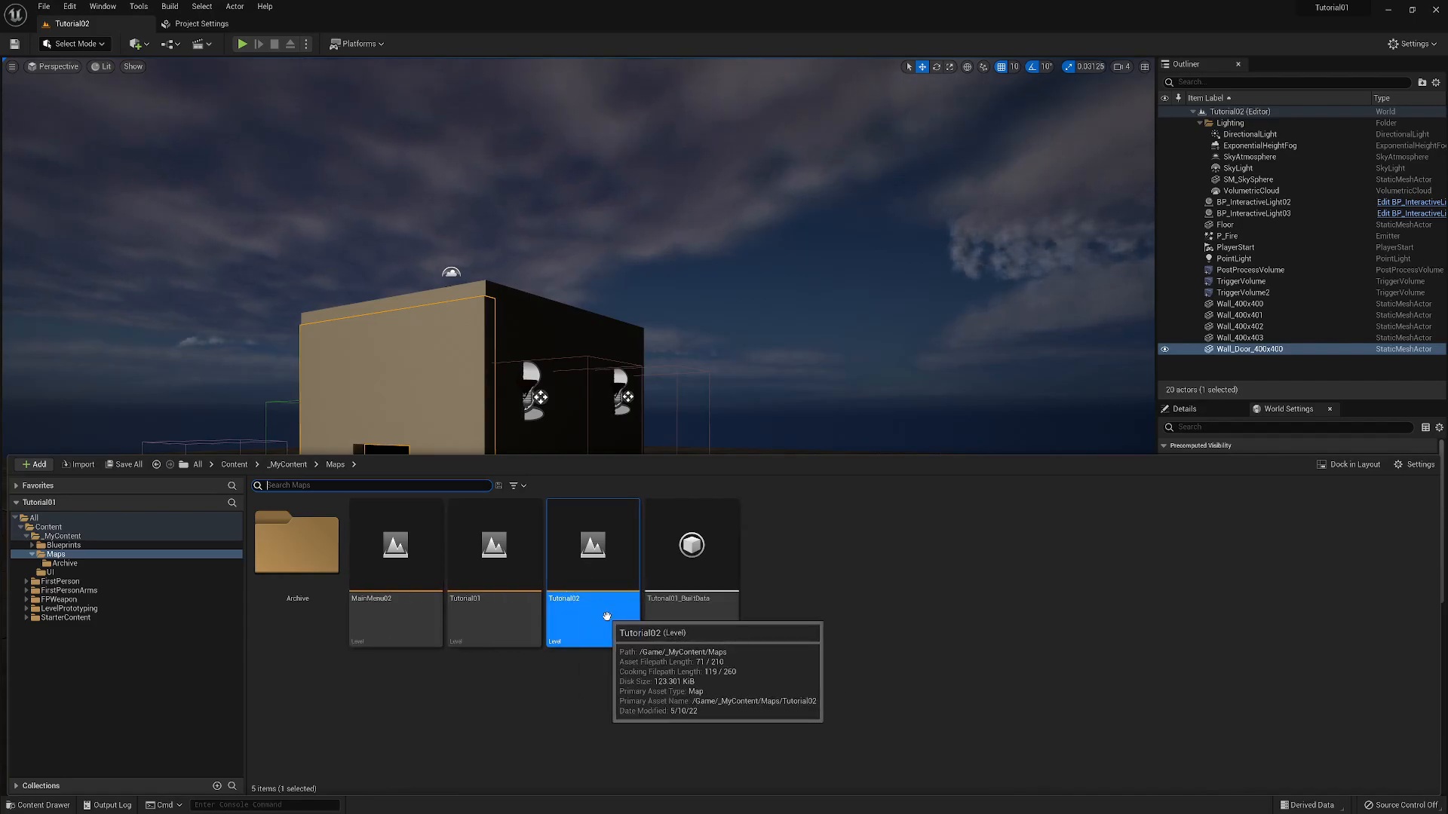
left_click(489, 581)
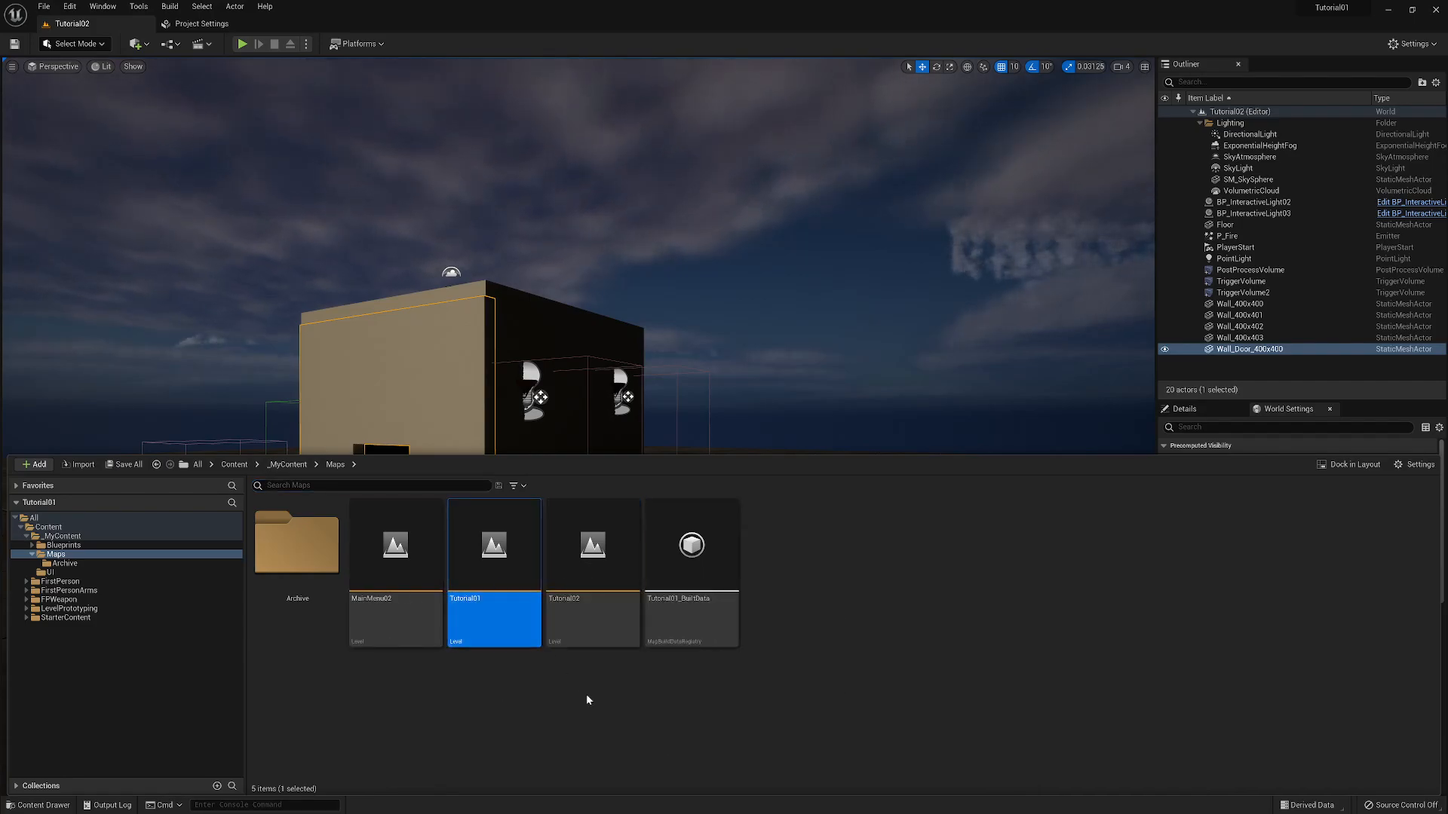
left_click(592, 594)
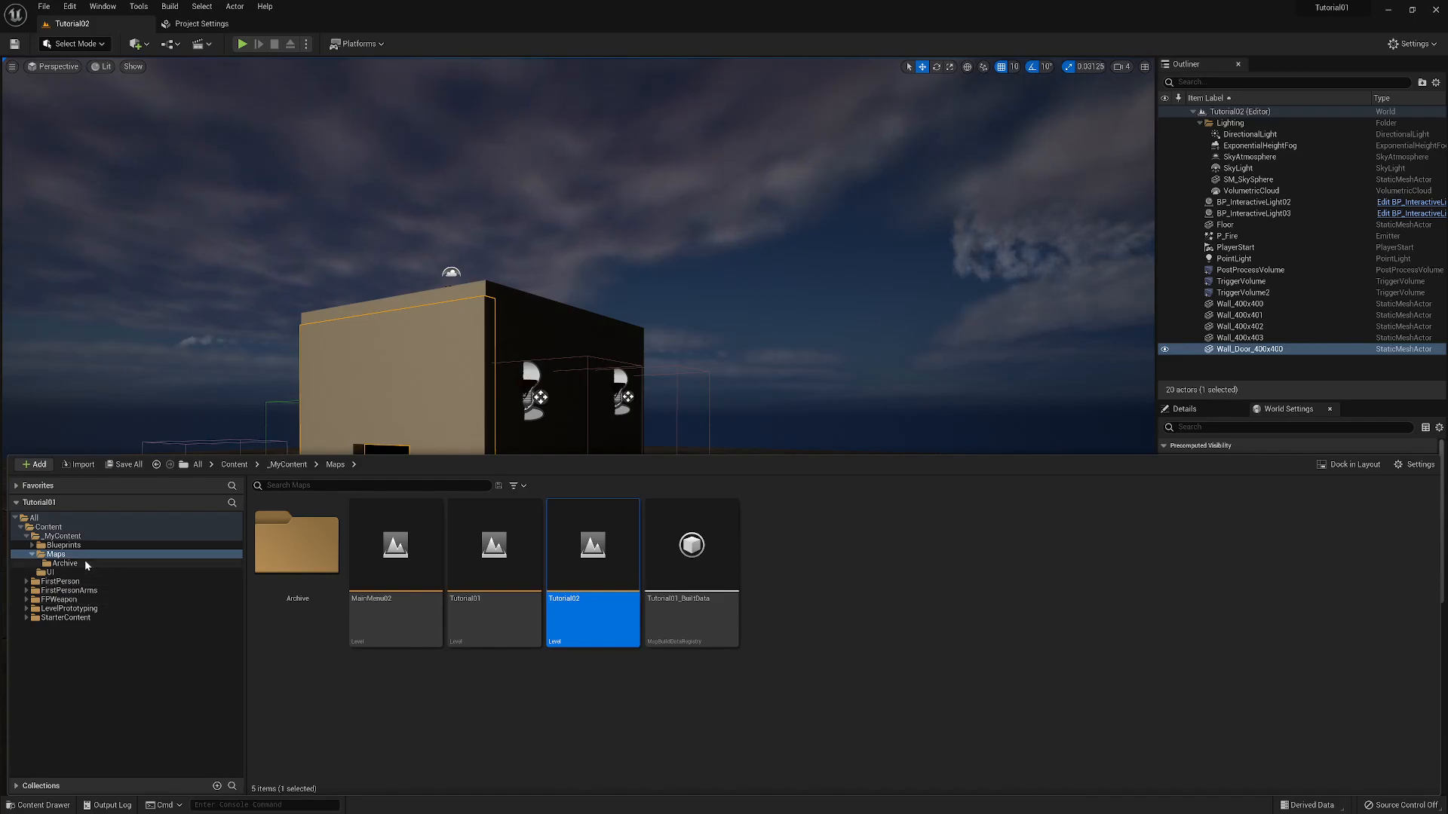
left_click(50, 573)
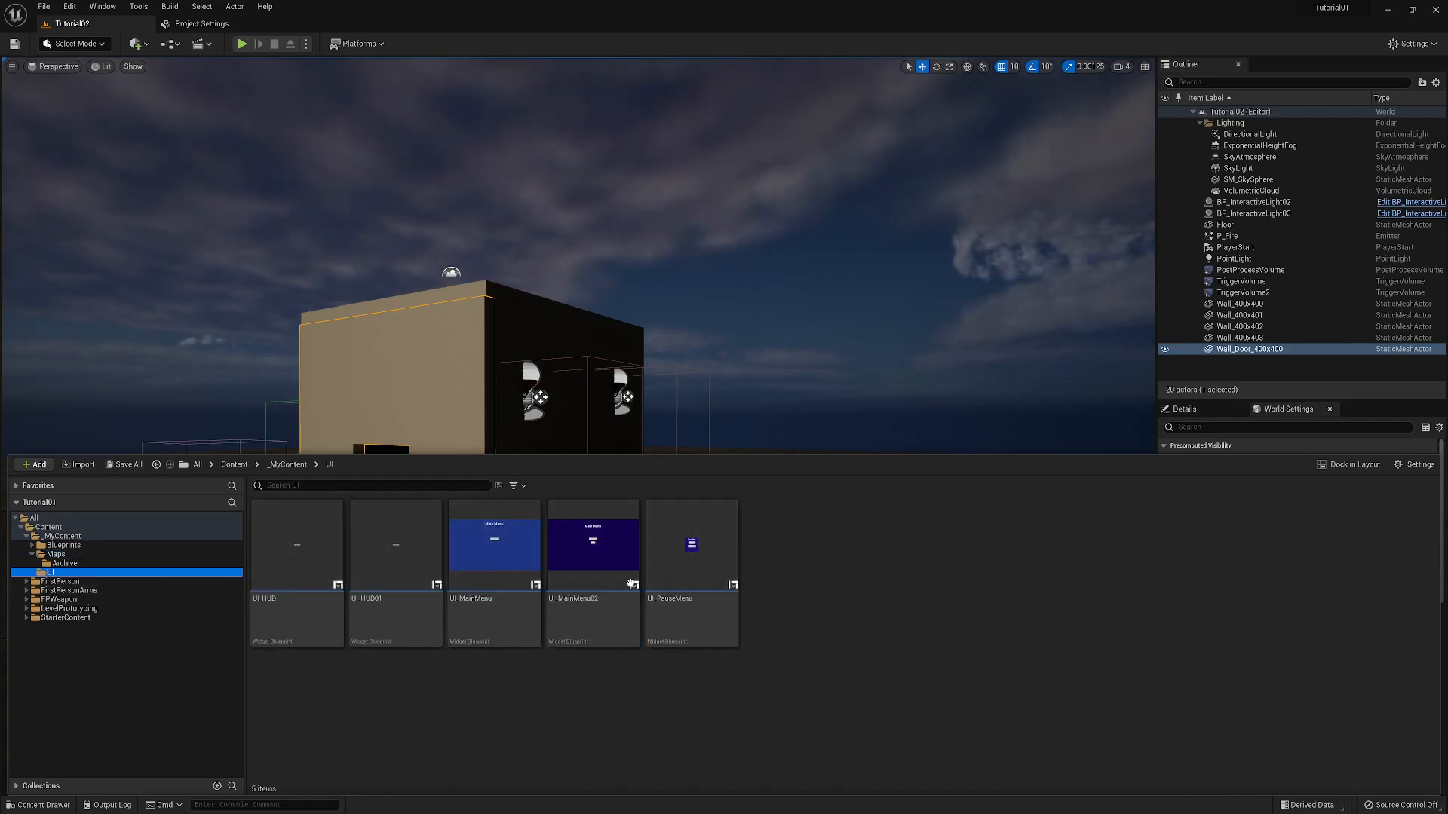
left_click(613, 548)
double_click(614, 548)
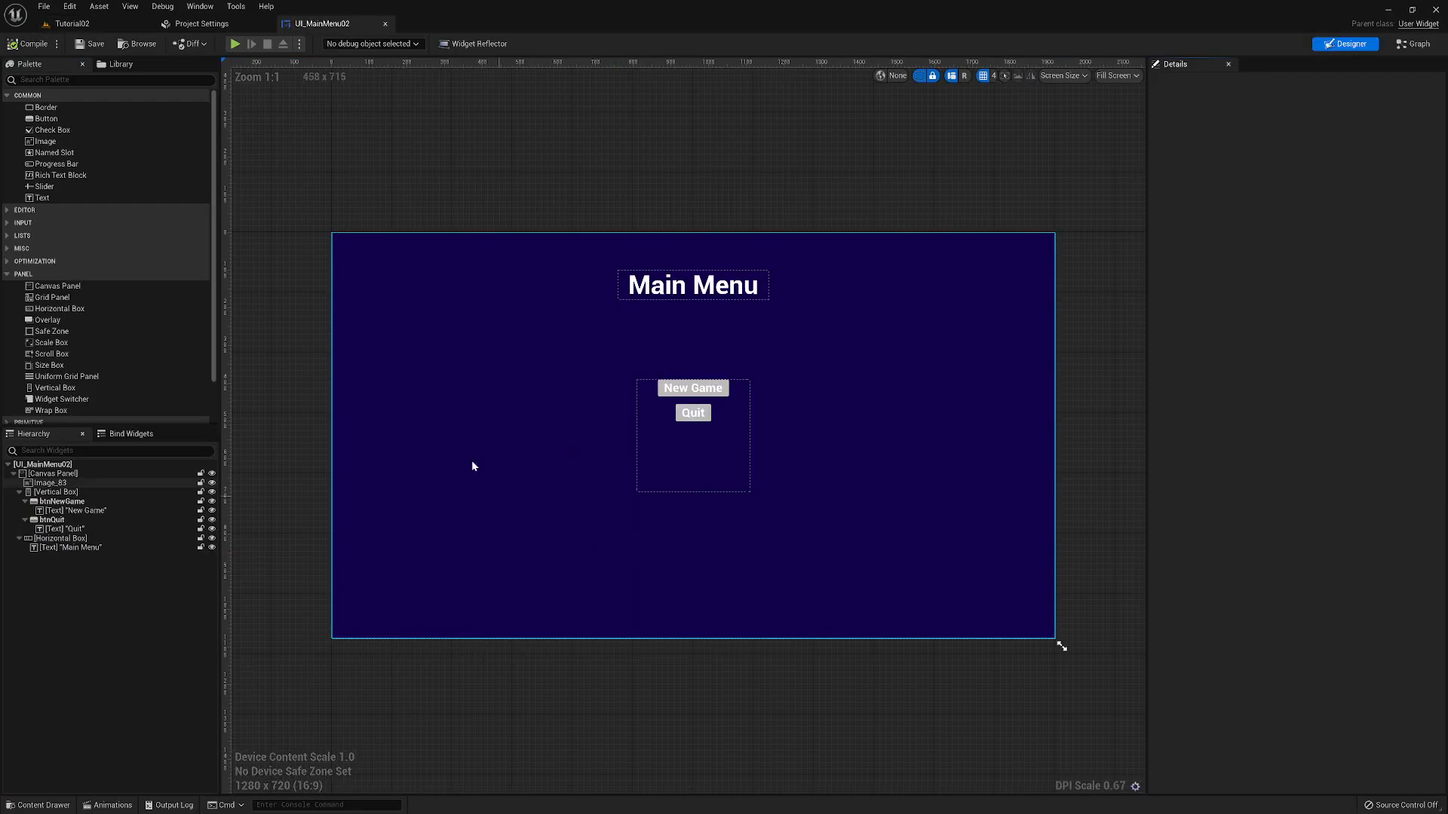
left_click(1413, 44)
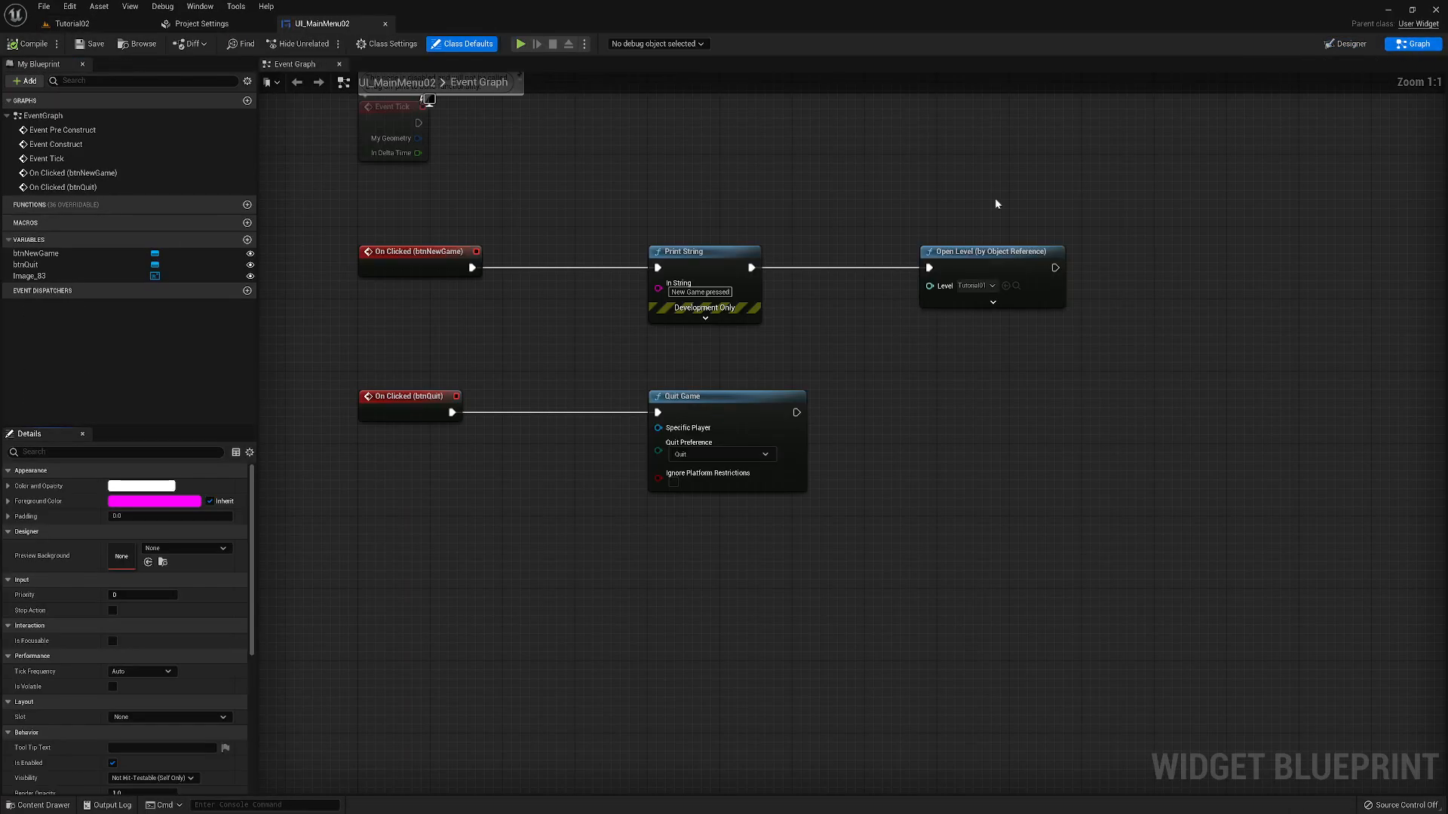
- Set the level opened by the New Game button's Open Level node to Tutorial02 and save the widget
left_click(993, 286)
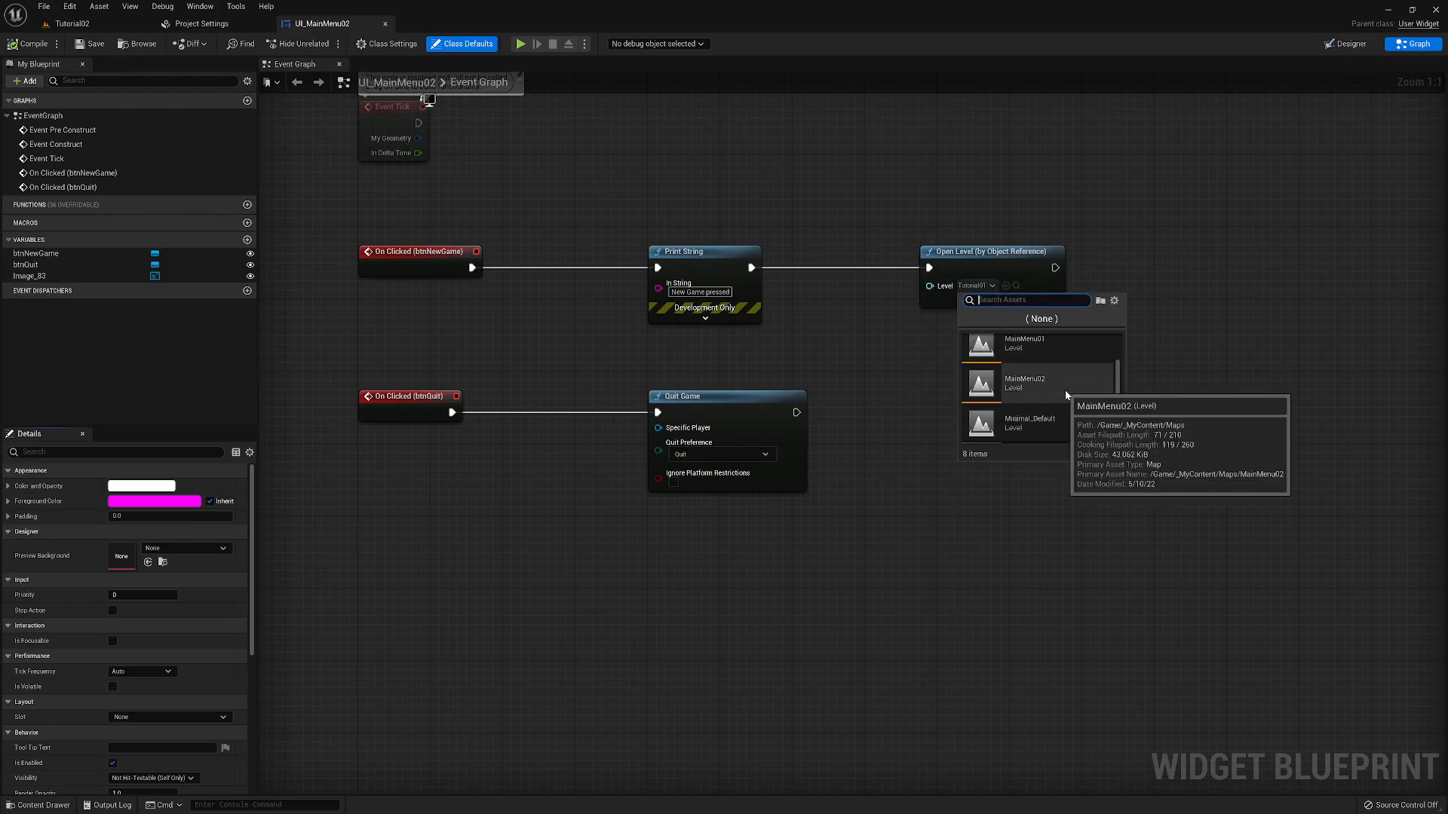
scroll(1065, 395, "down", 2)
scroll(1065, 389, "down", 1)
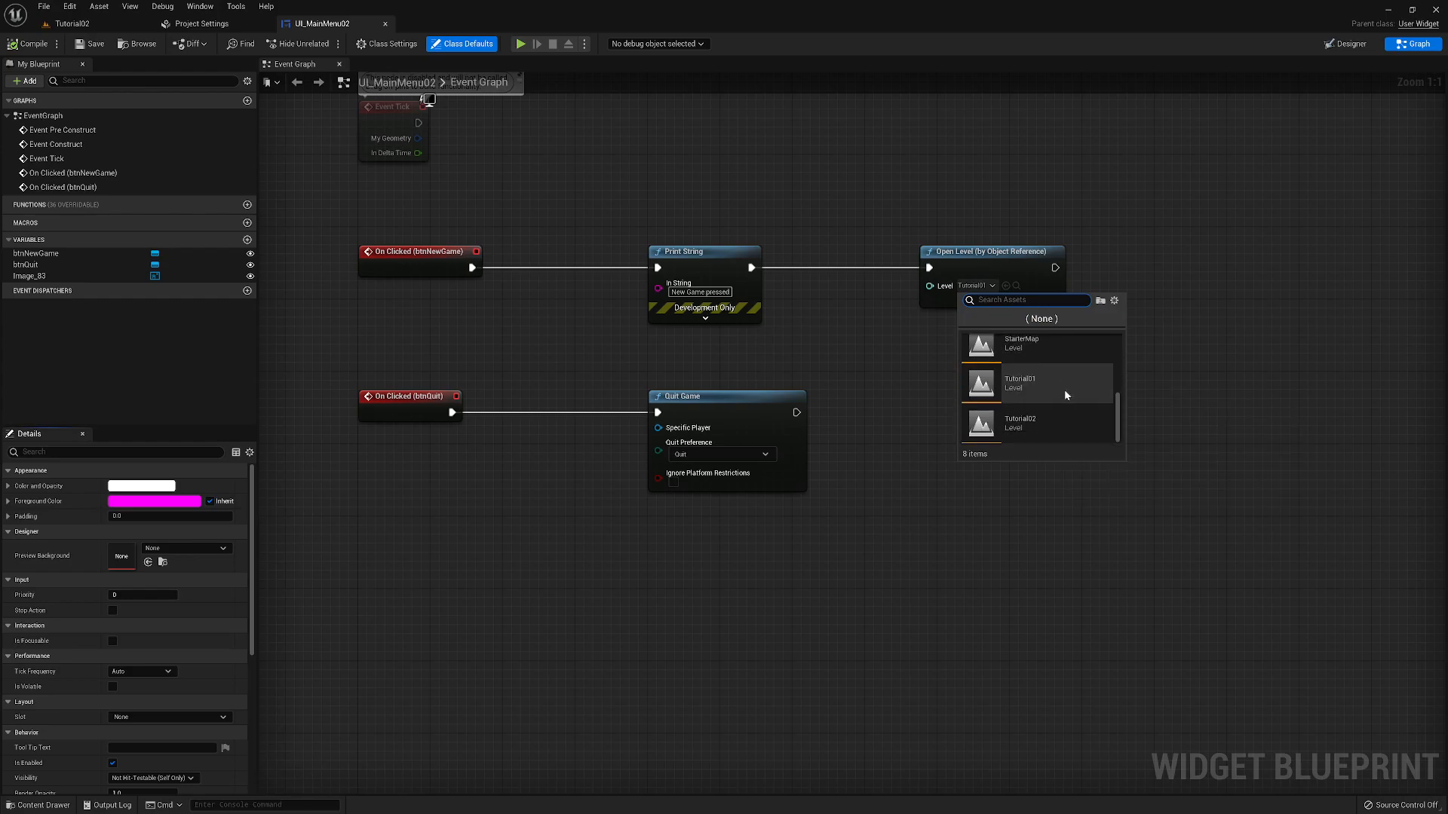
left_click(1003, 414)
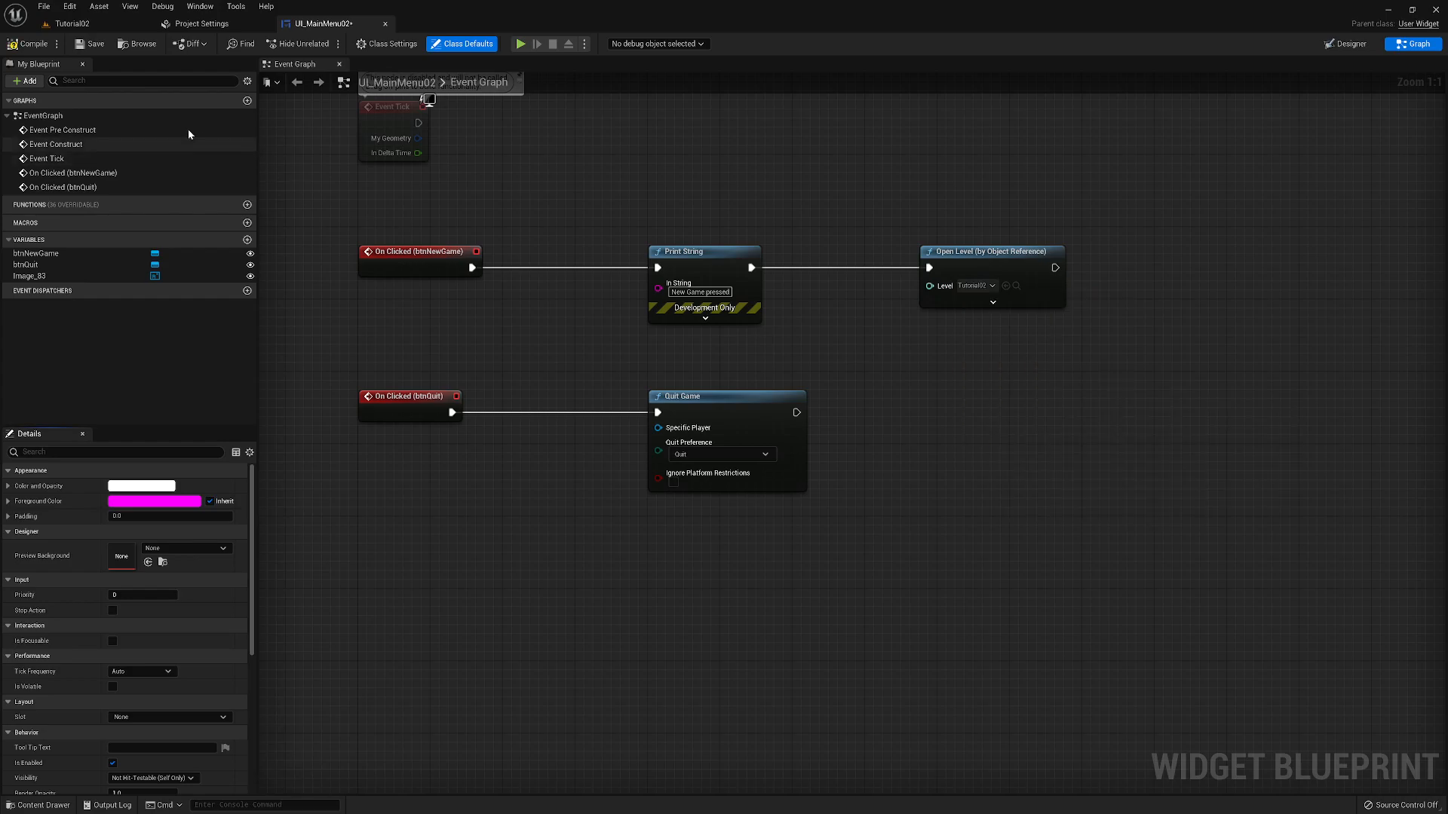
left_click(92, 46)
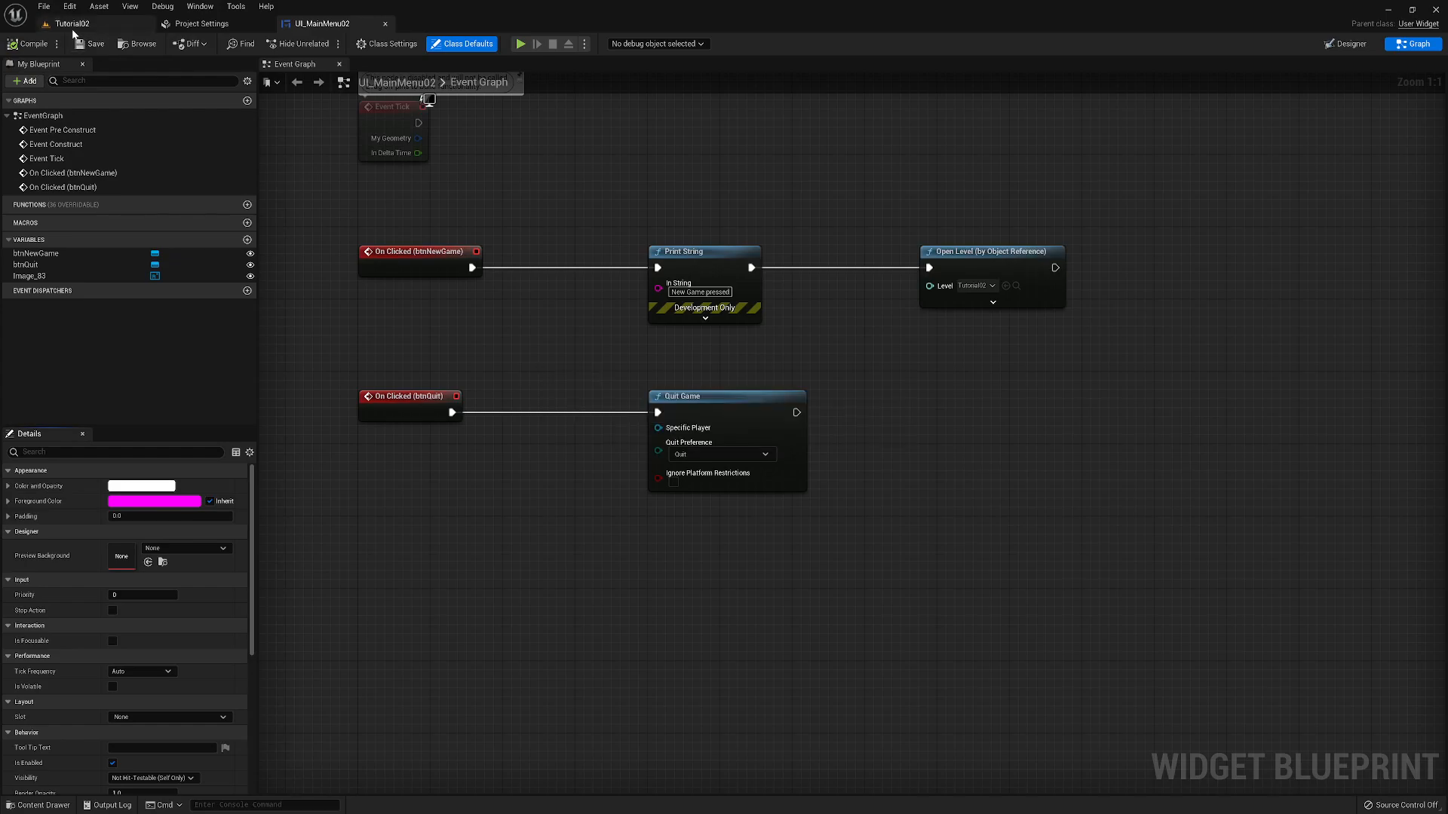
left_click(68, 24)
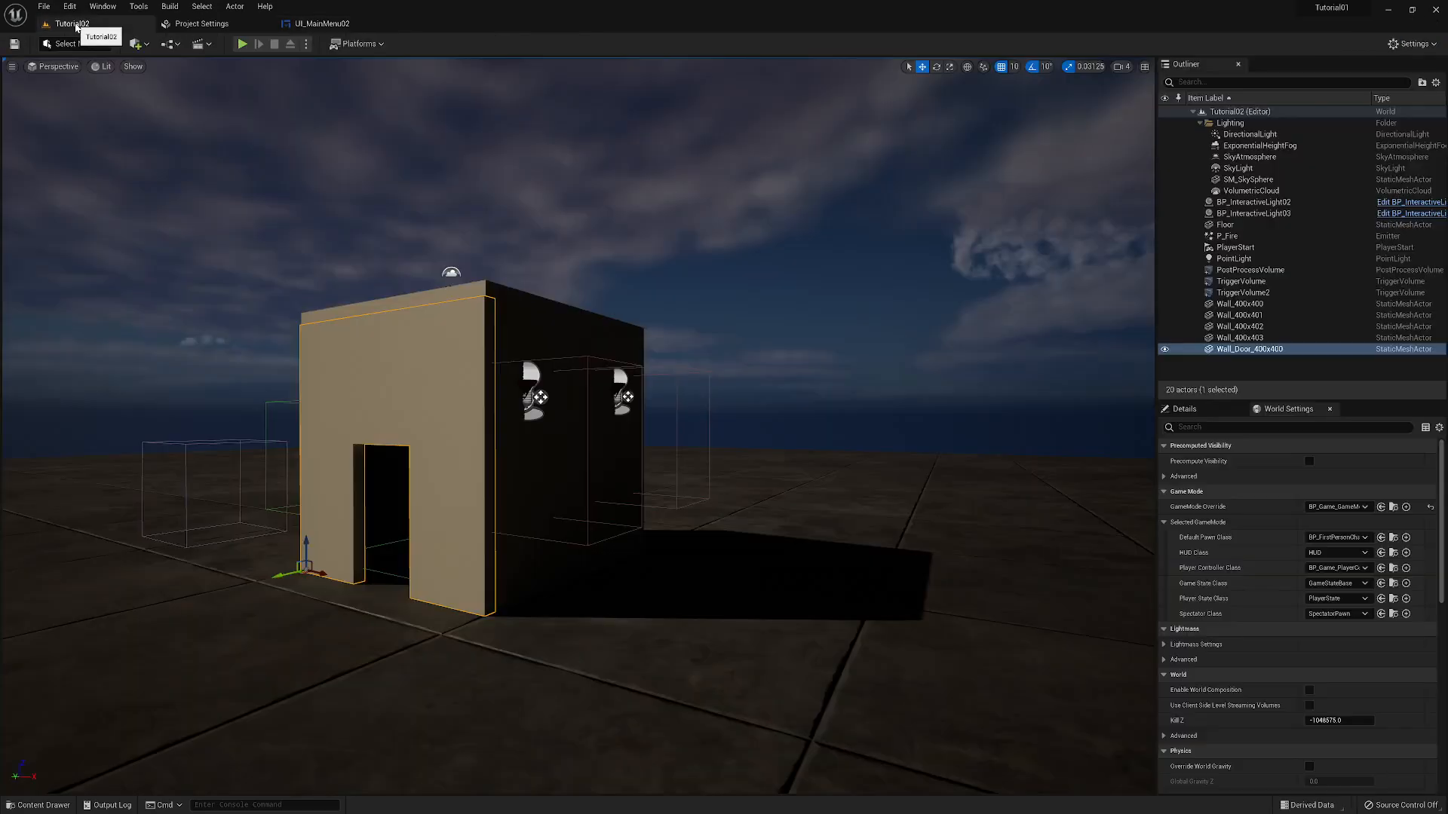
left_click(38, 805)
double_click(498, 557)
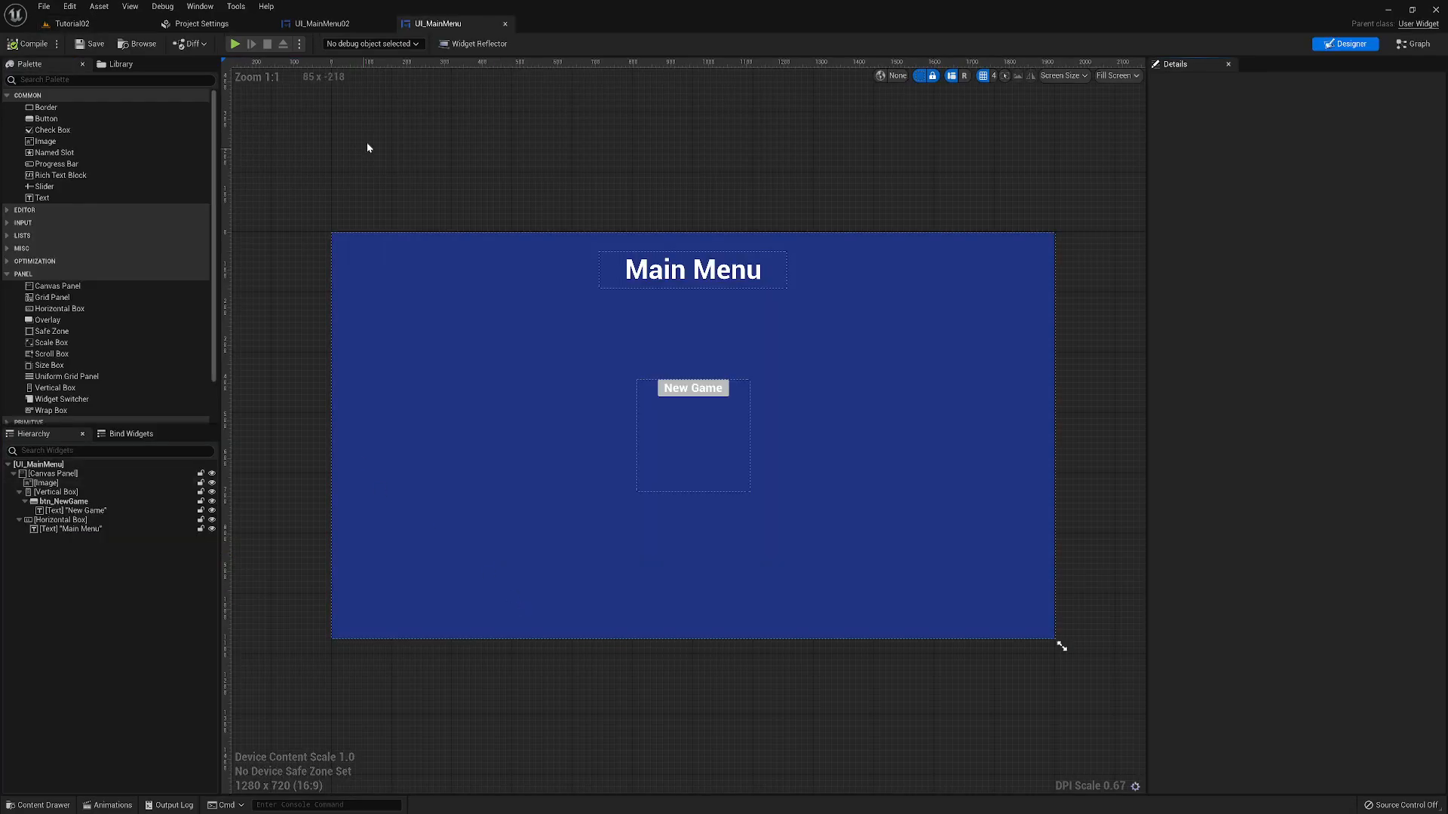
left_click(504, 24)
left_click(66, 23)
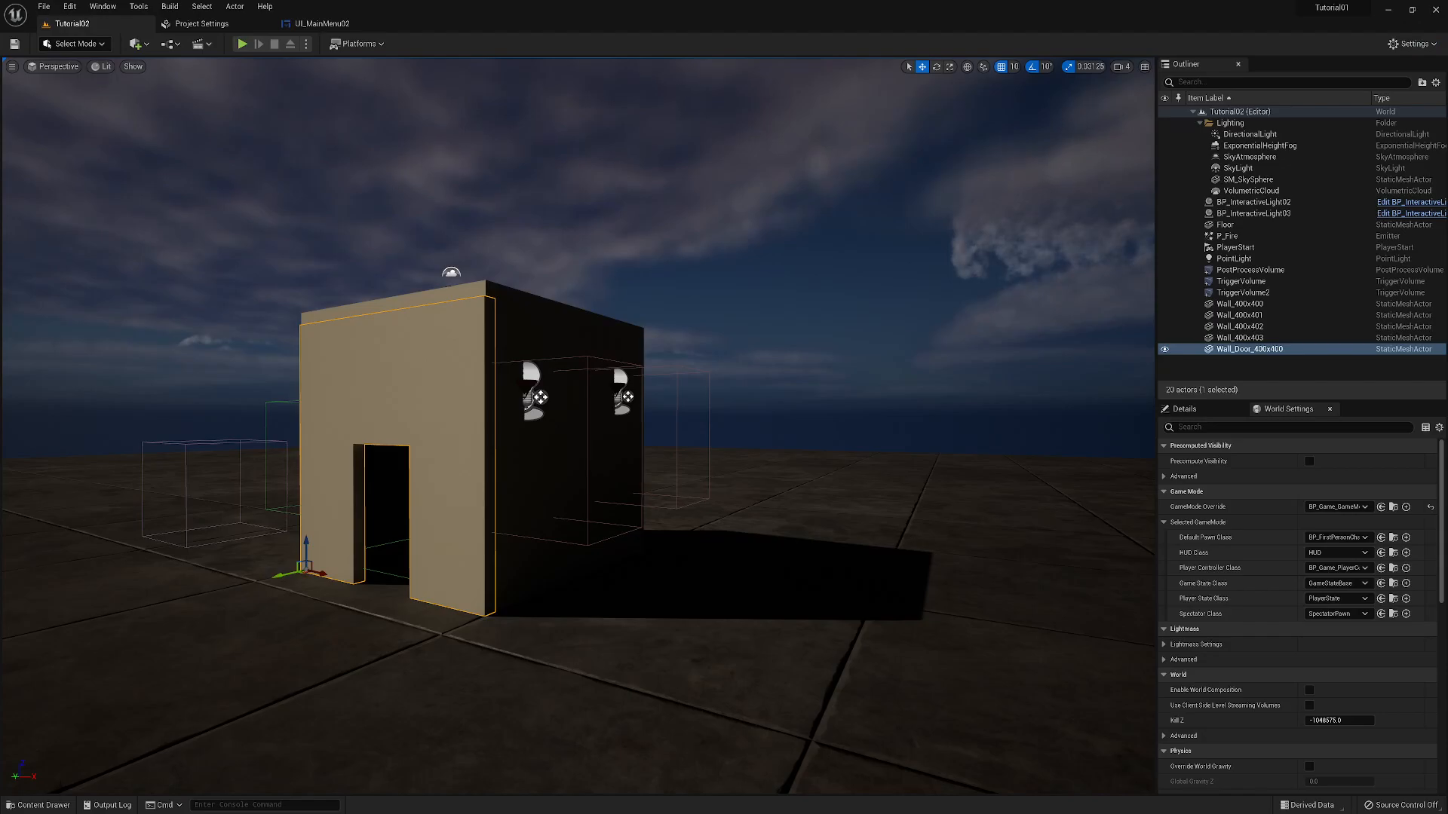
- Open the MainMenu02 level from the Maps folder
left_click(38, 806)
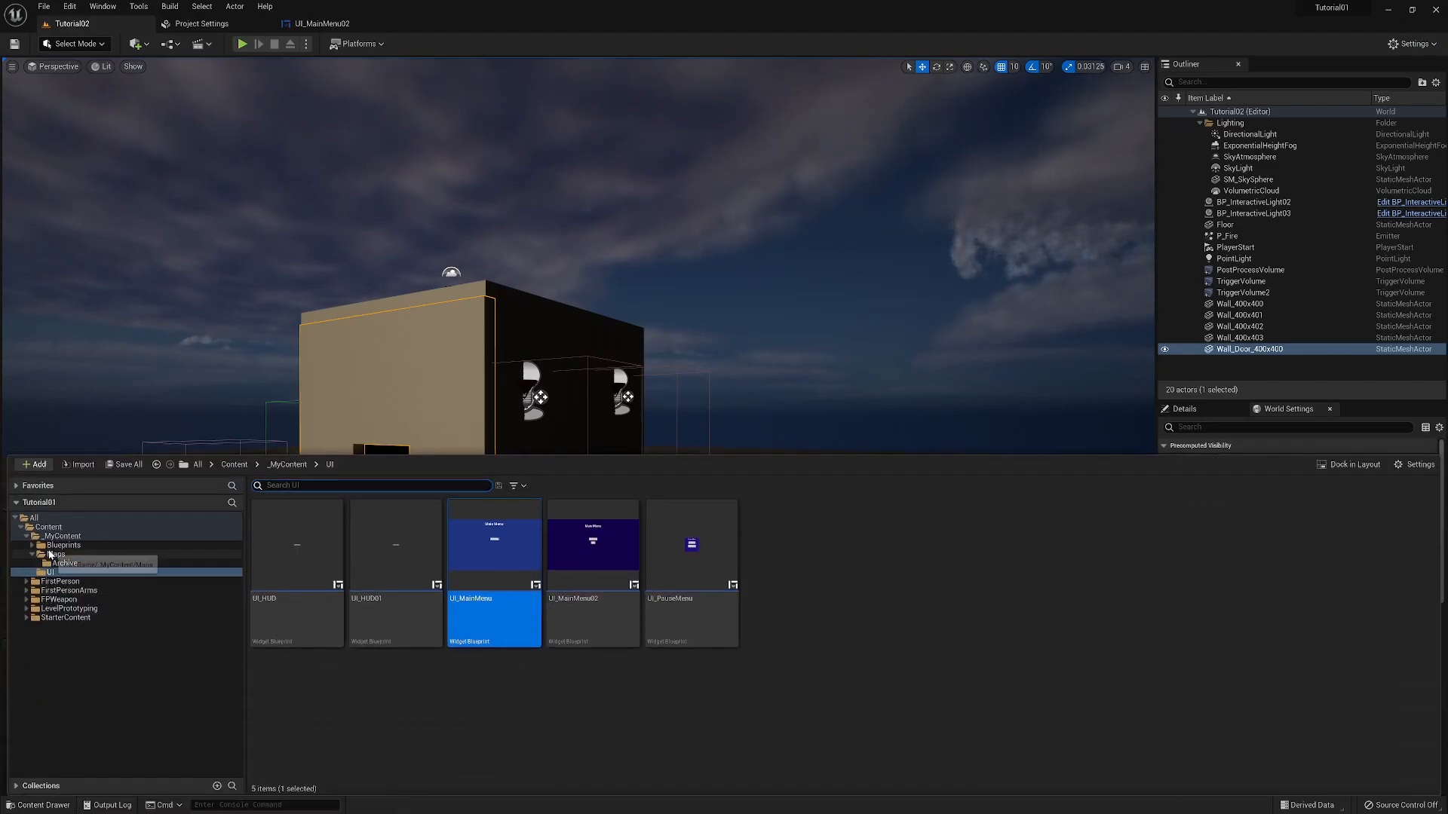
left_click(51, 554)
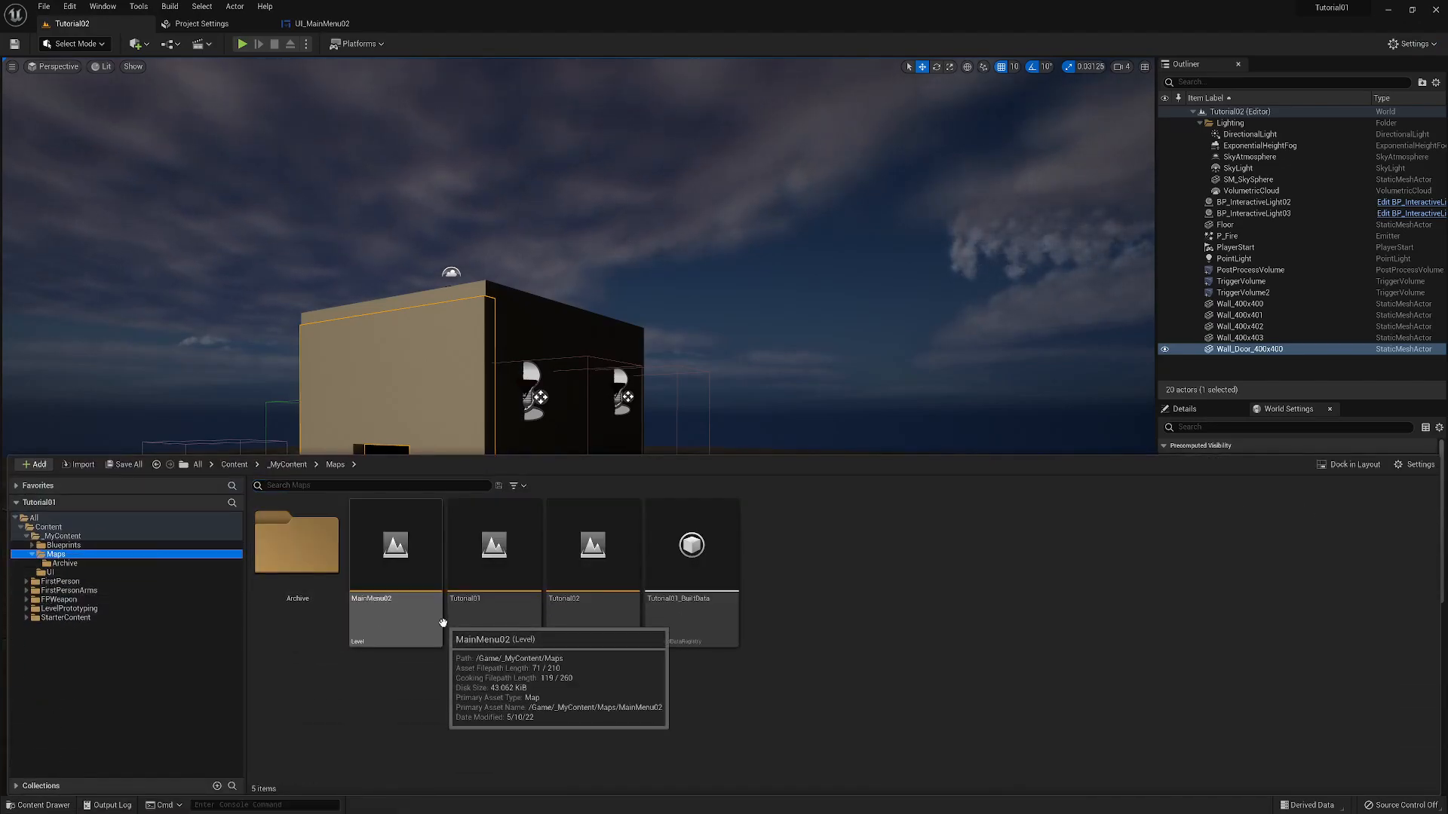
double_click(410, 576)
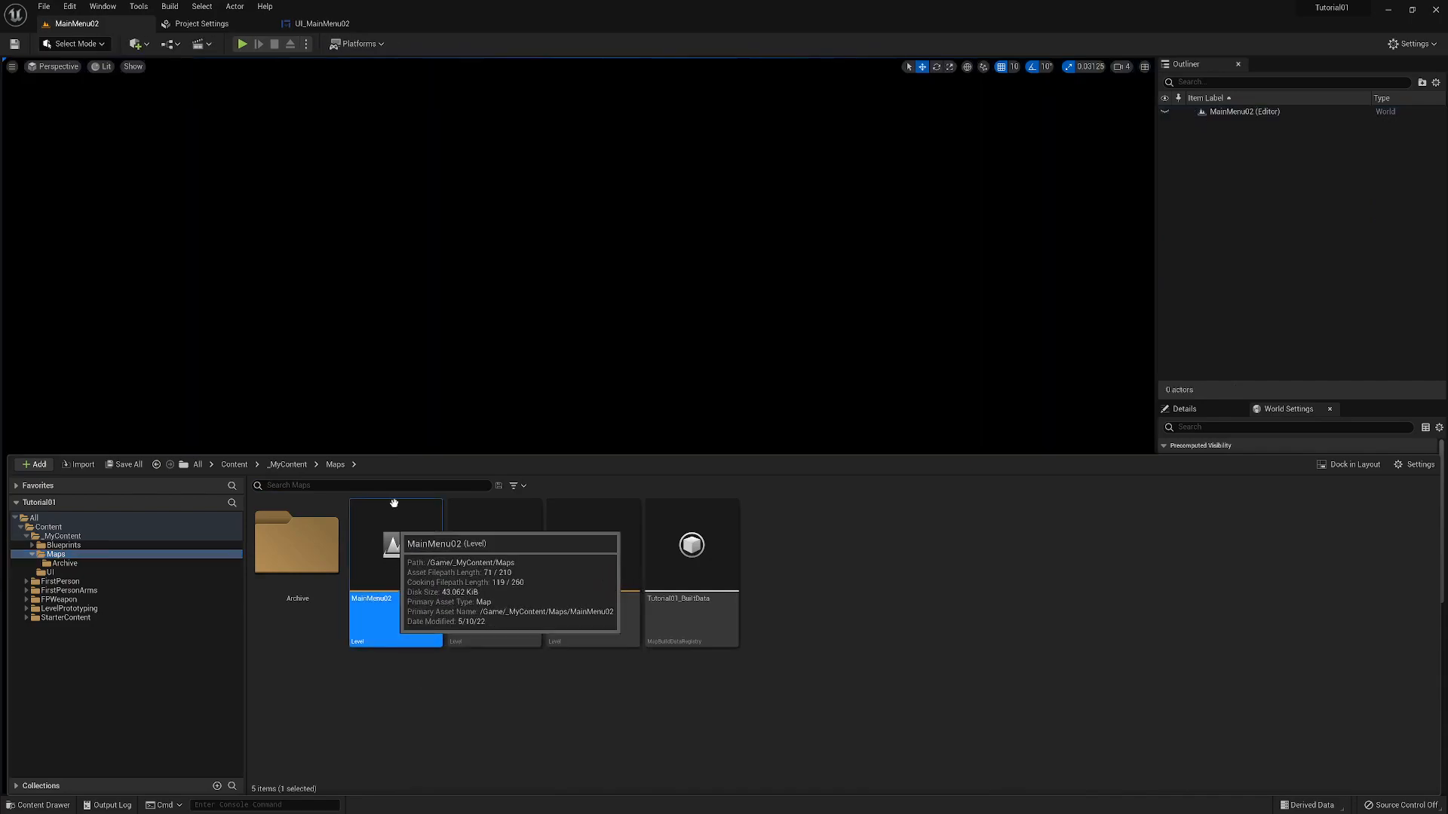
left_click(391, 383)
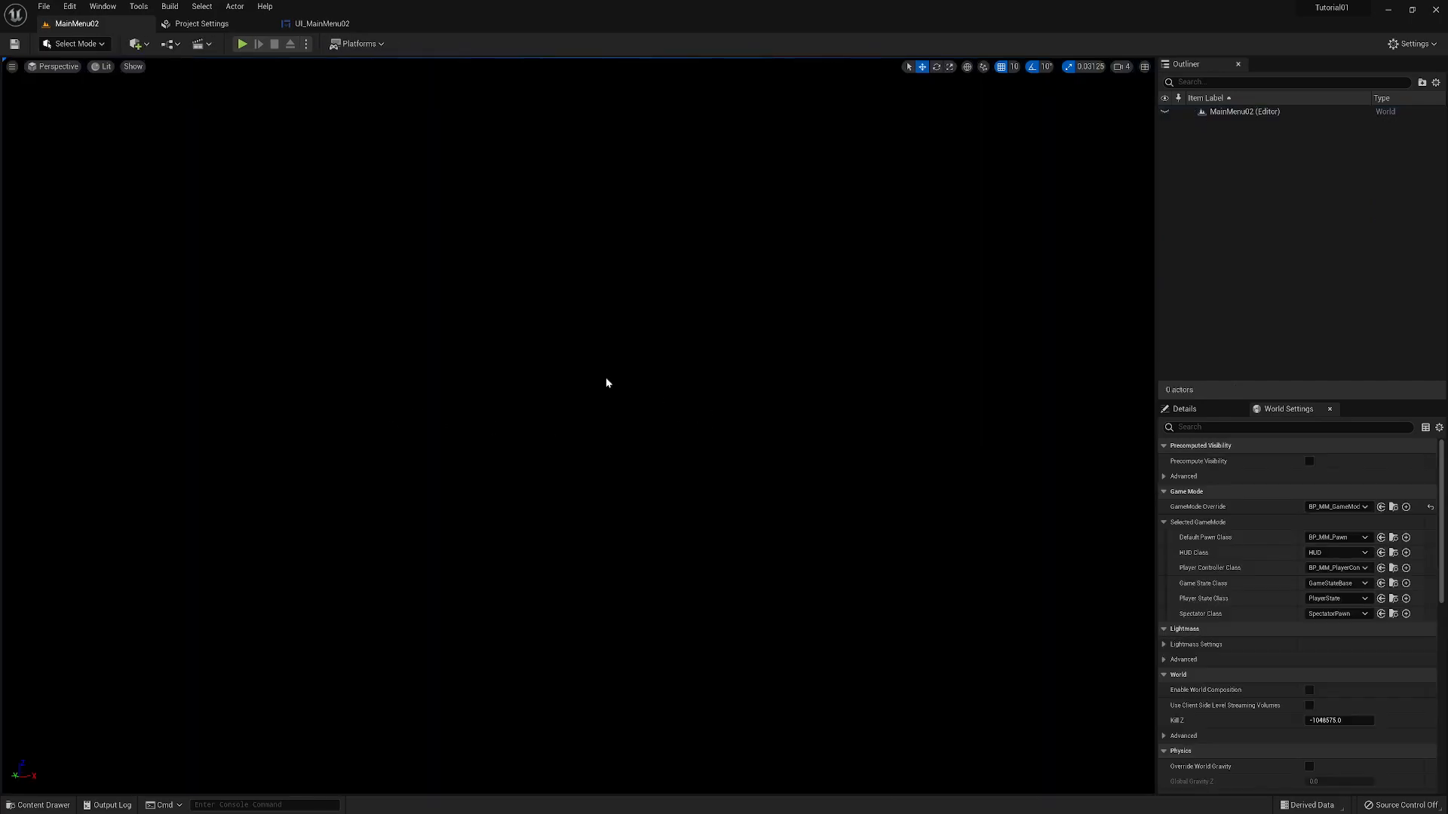
- Play the MainMenu02 level and test New Game, the pause menu's Continue and Main Menu buttons, and Quit
left_click(254, 43)
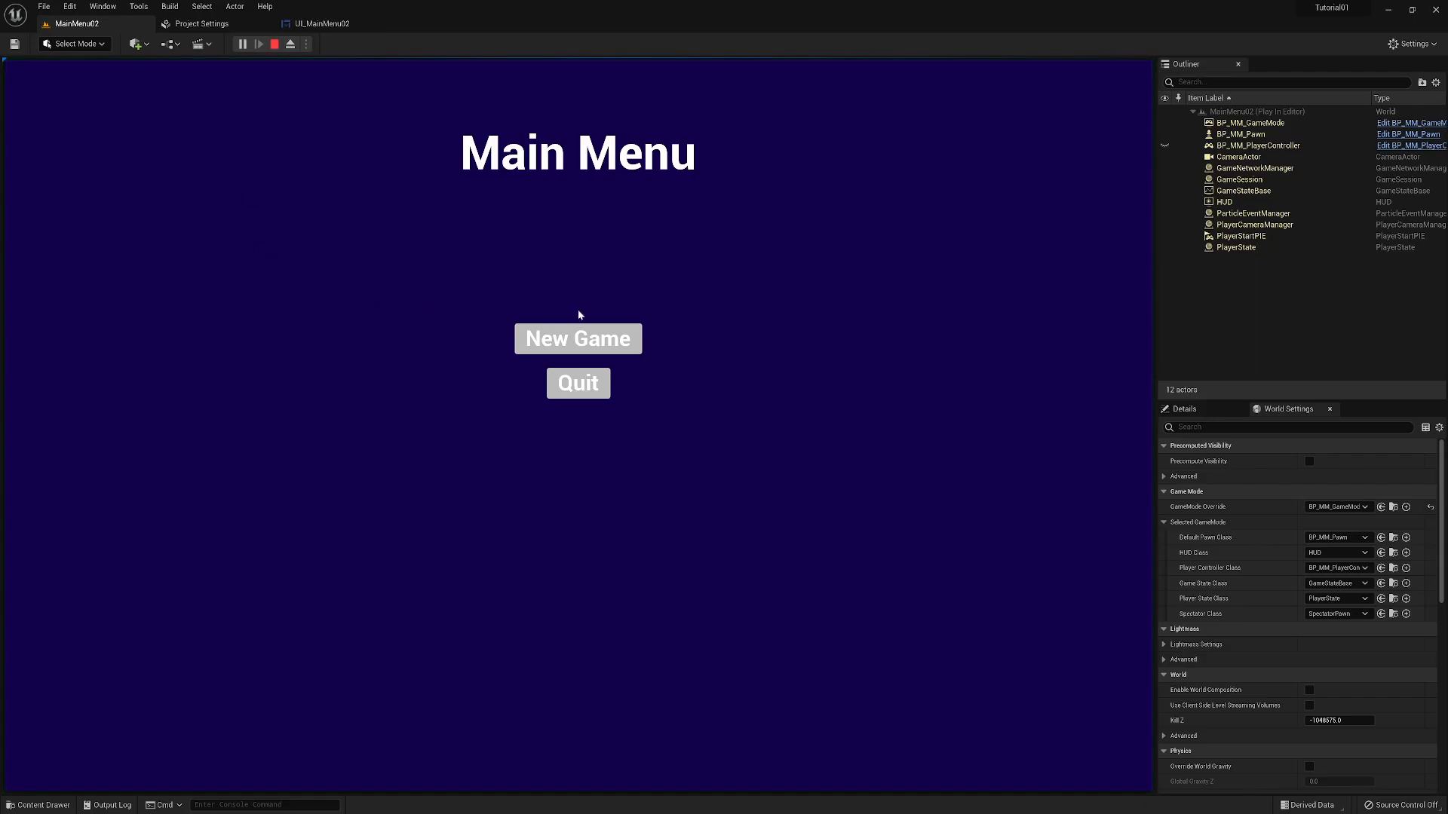
left_click(592, 341)
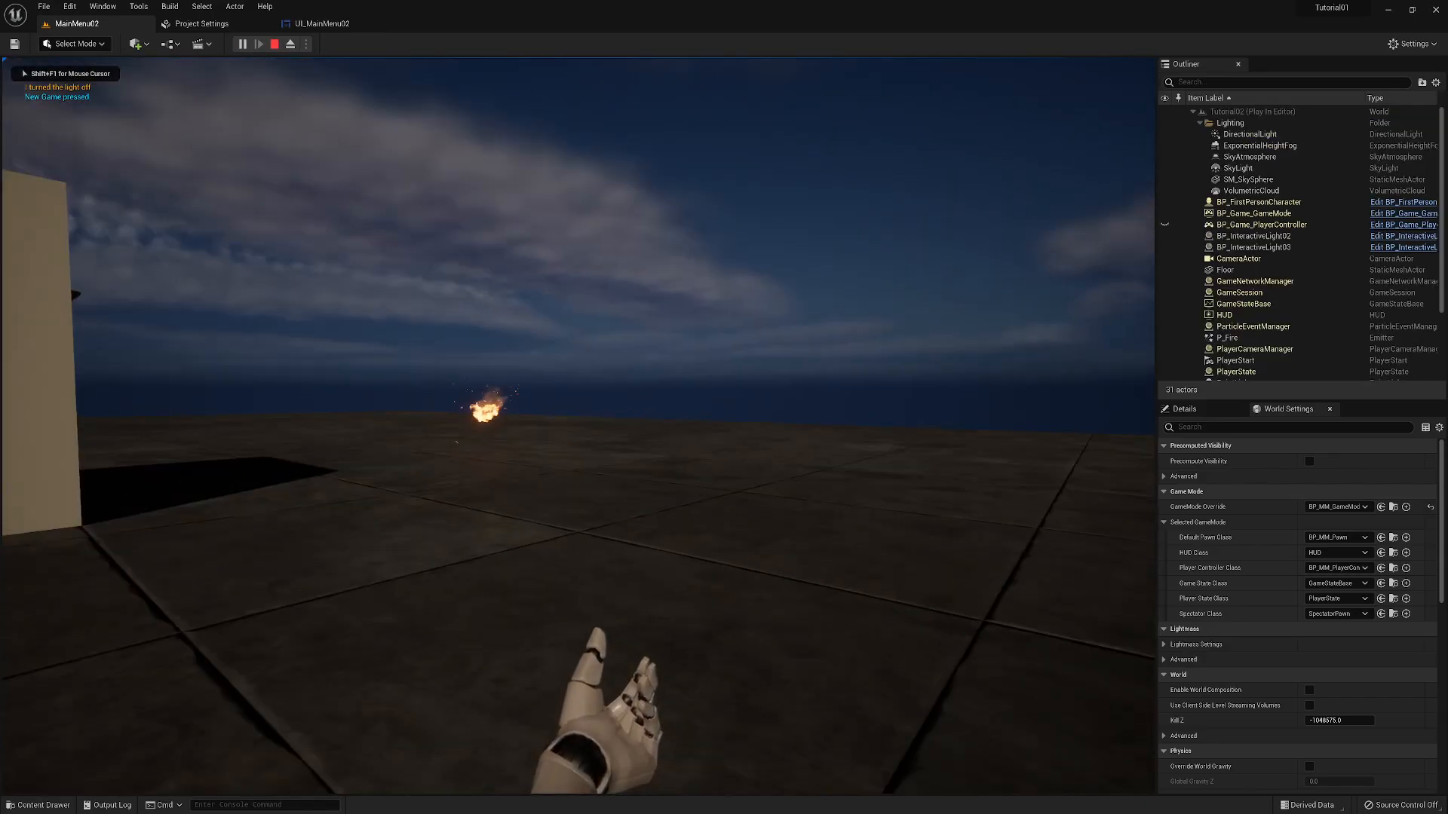
key("p")
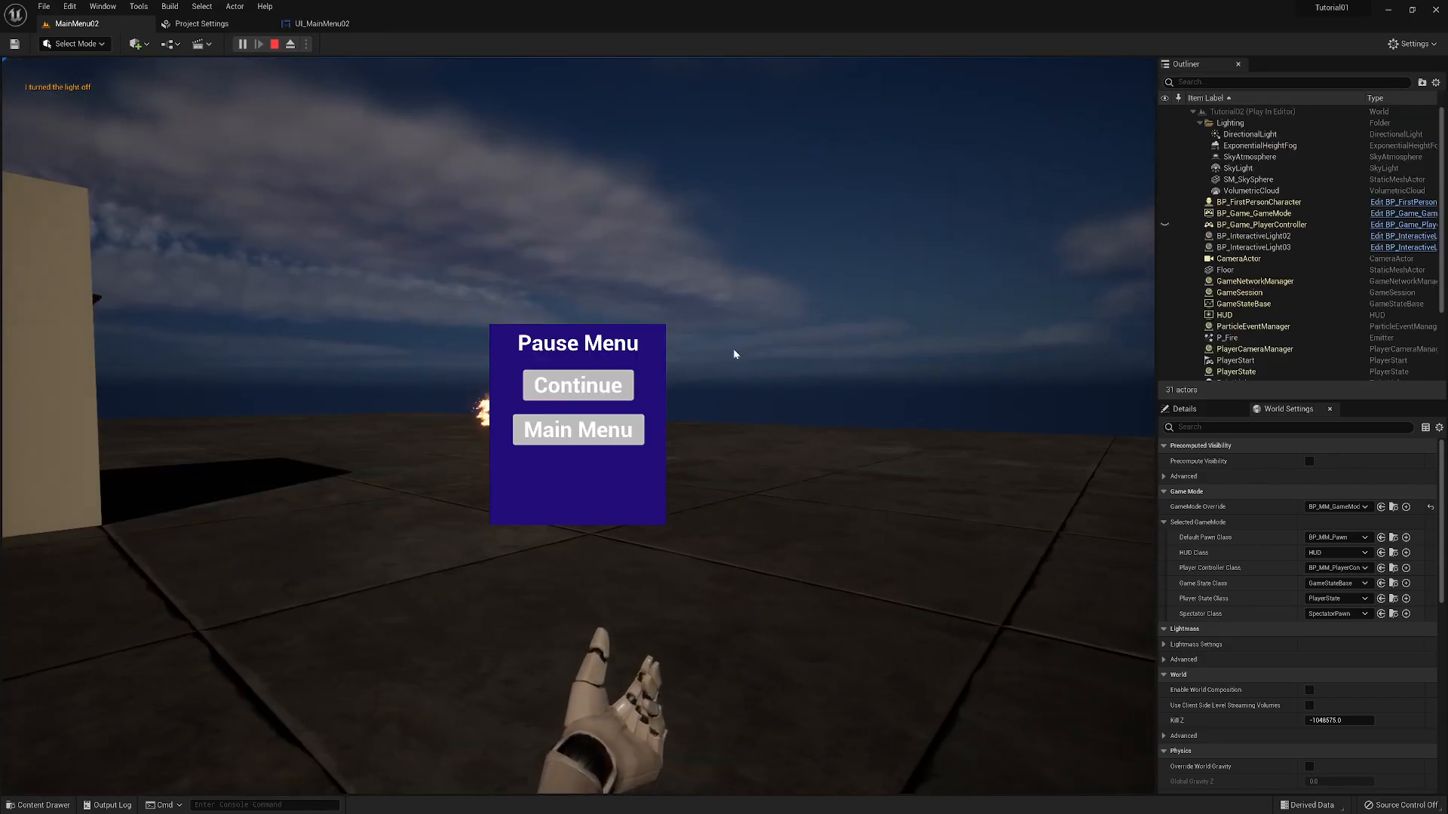
left_click(596, 387)
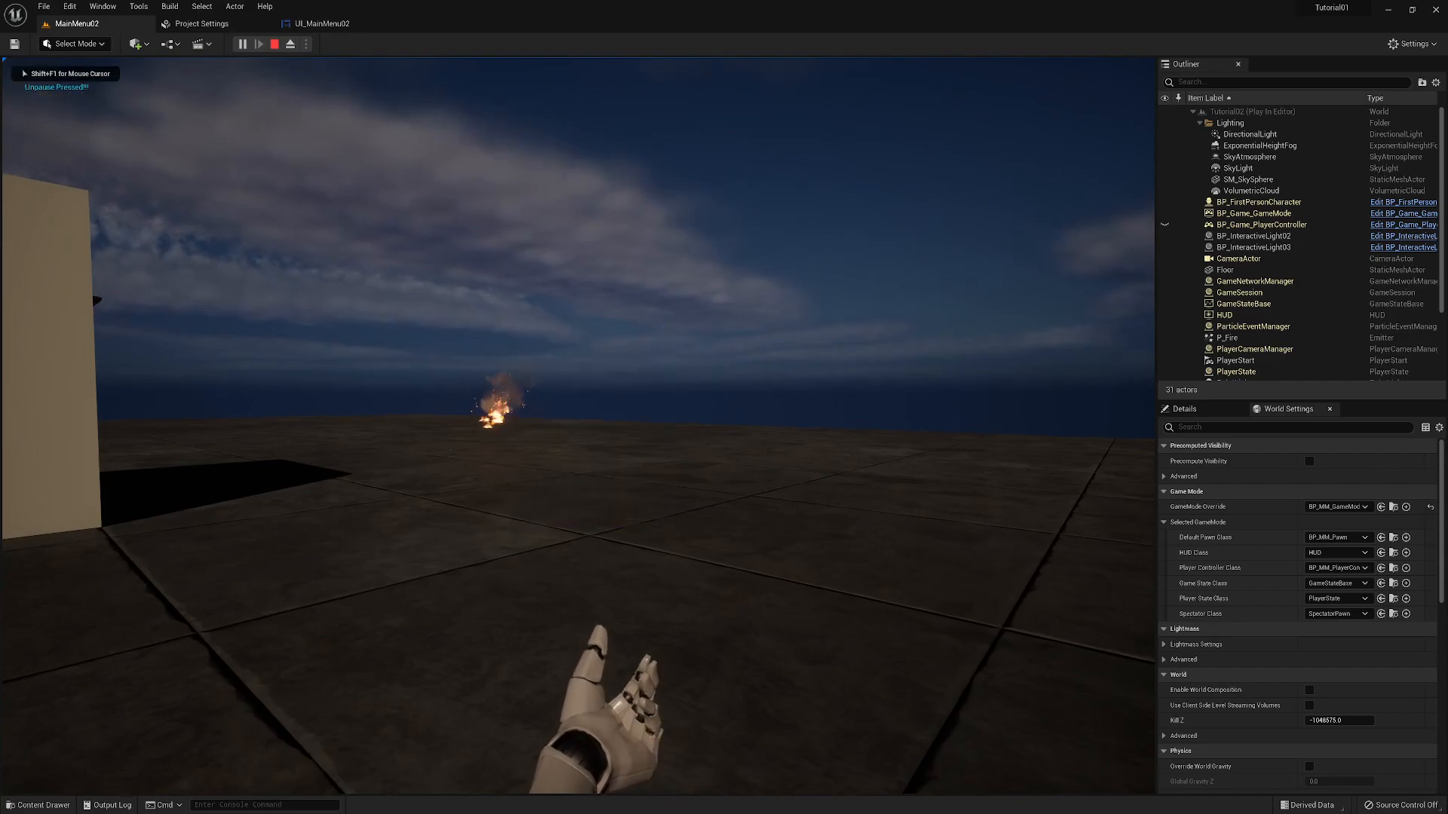
key("p")
left_click(600, 433)
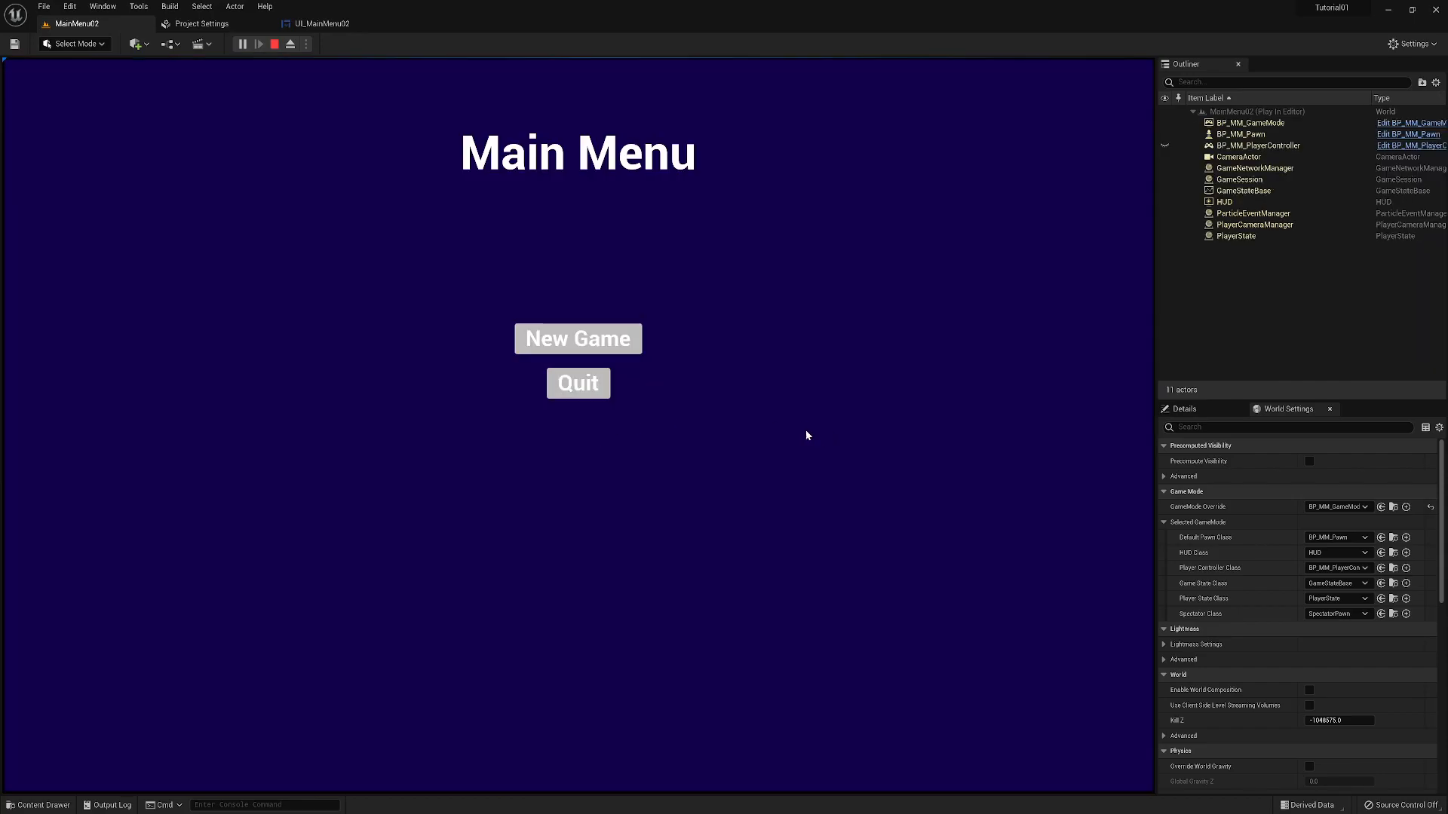
left_click(585, 386)
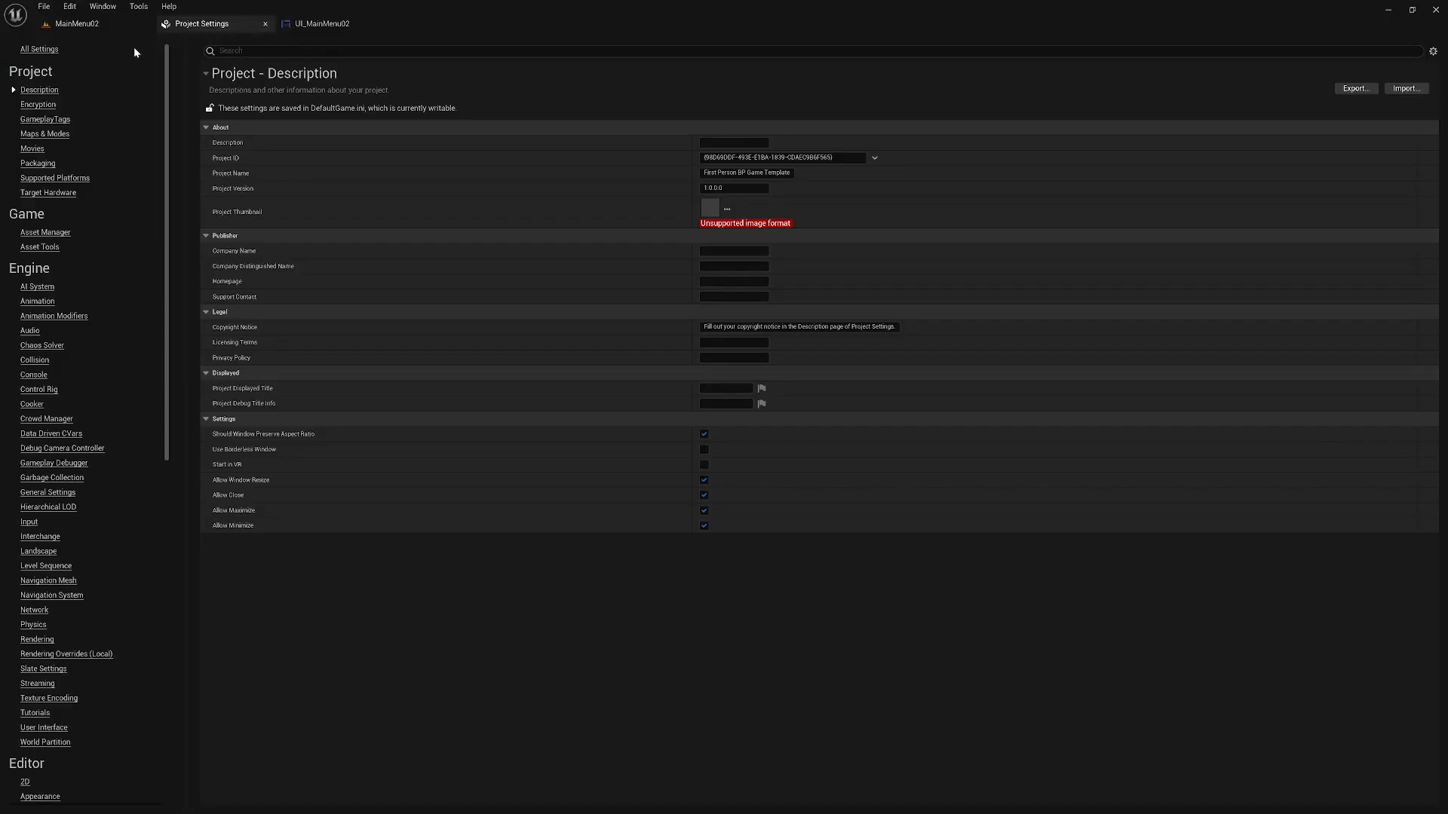
- Set both the Editor Startup Map and the Game Default Map to MainMenu02 in the project's Maps & Modes settings
left_click(43, 135)
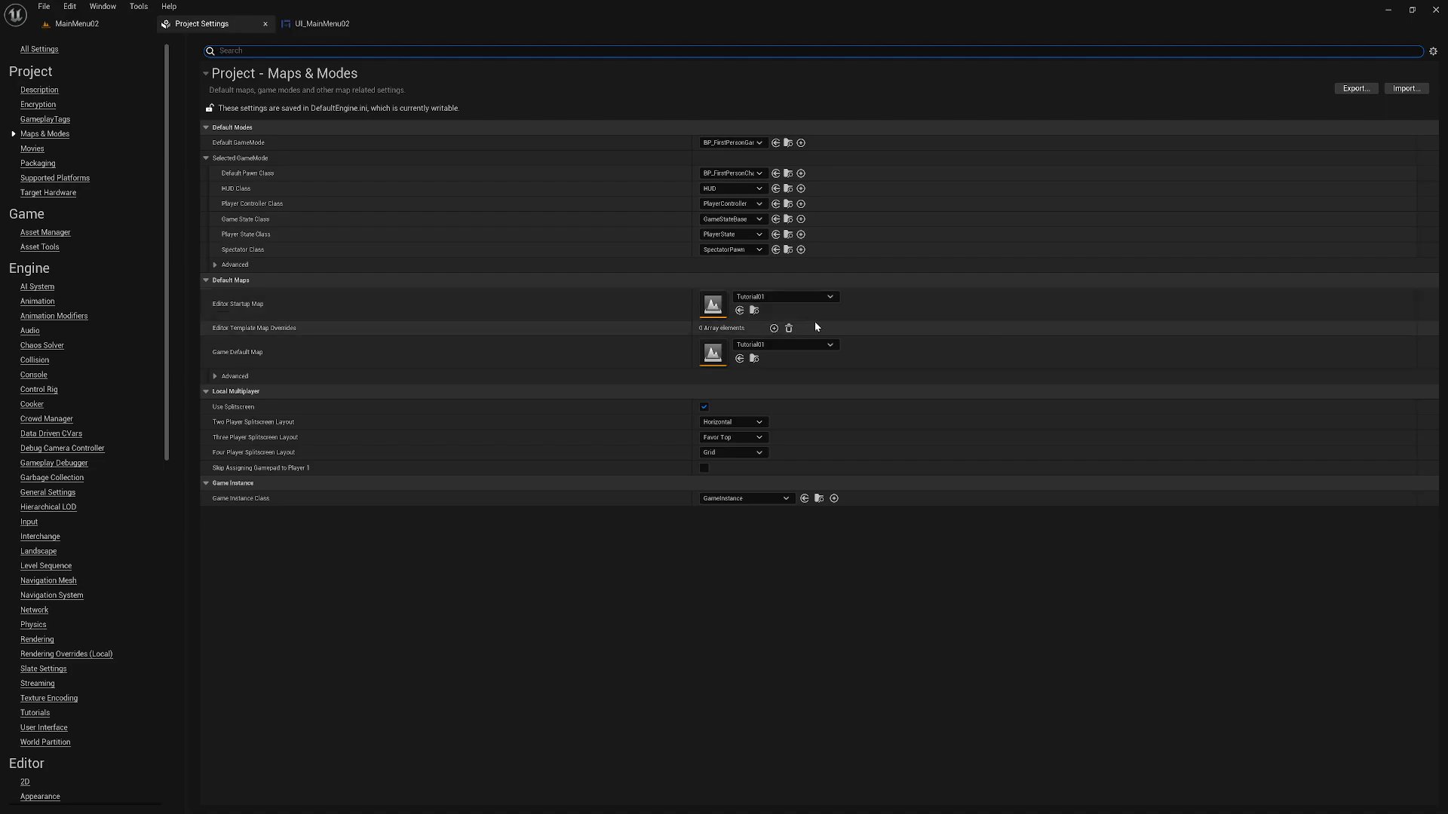
left_click(830, 297)
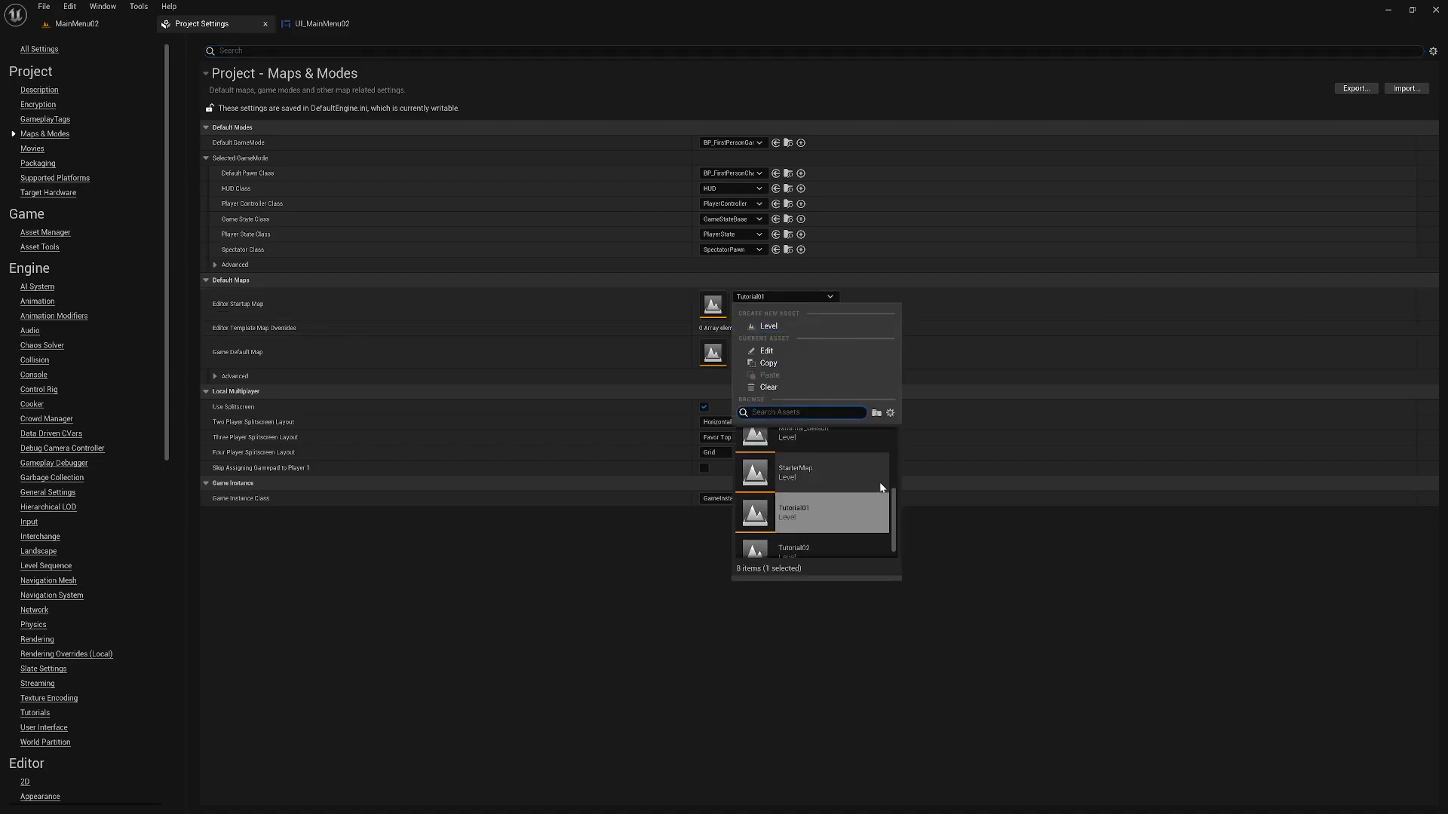
left_click_drag(894, 509, 894, 478)
left_click(809, 473)
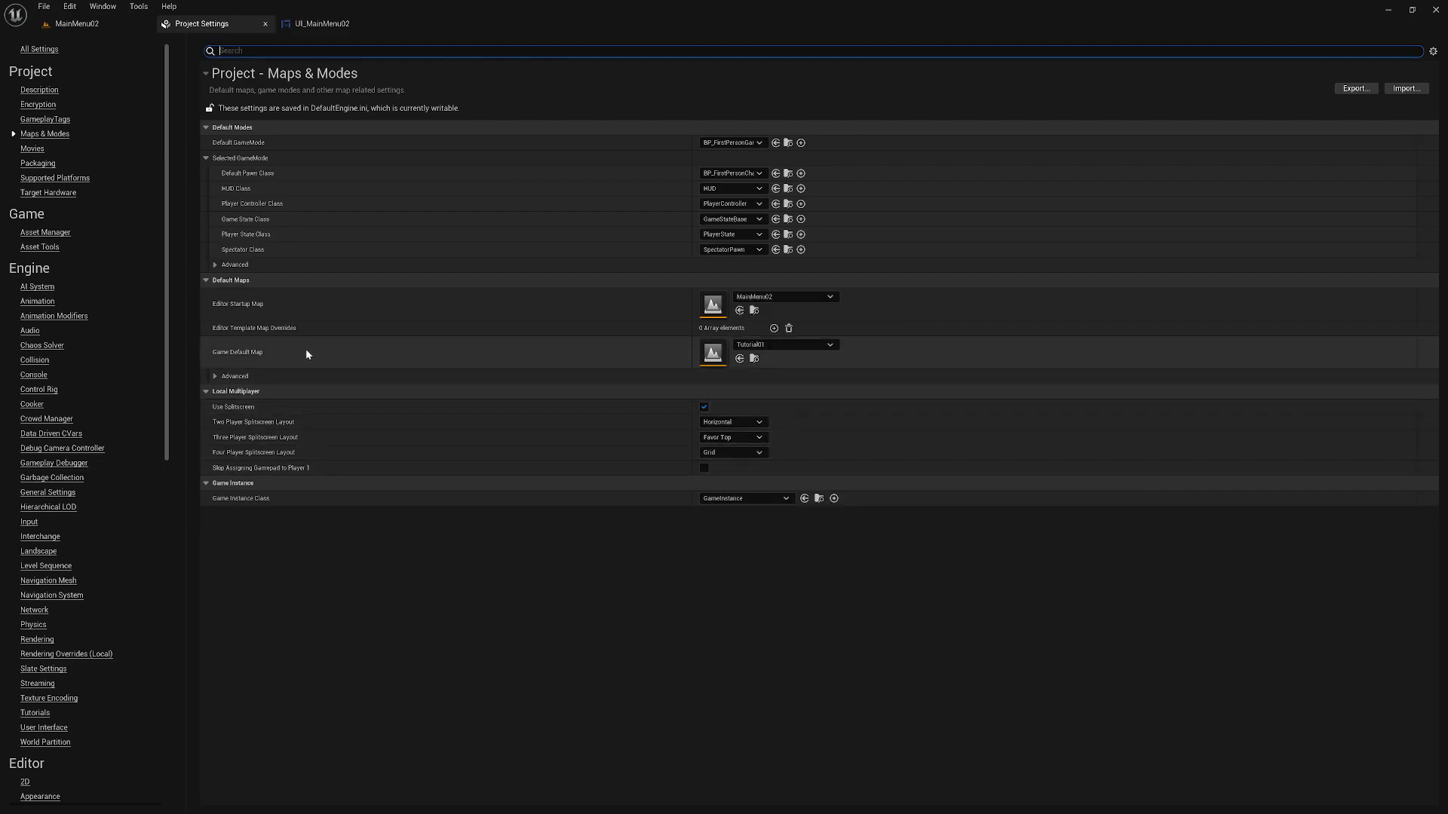
left_click(822, 347)
left_click_drag(896, 560, 897, 526)
left_click(859, 527)
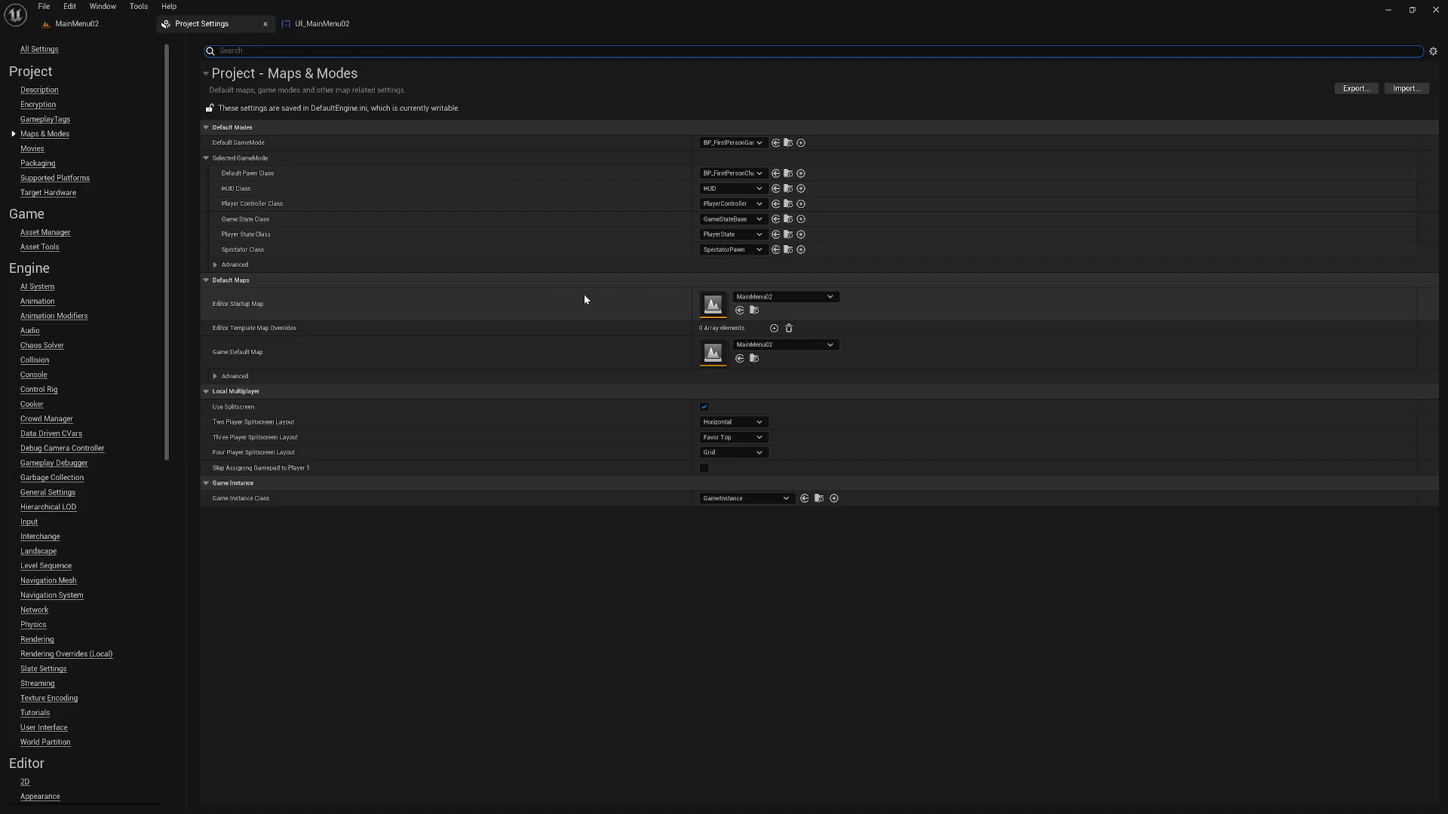
- Start a new game by playing the MainMenu02 level and switch on the interactive light at the building
left_click(75, 23)
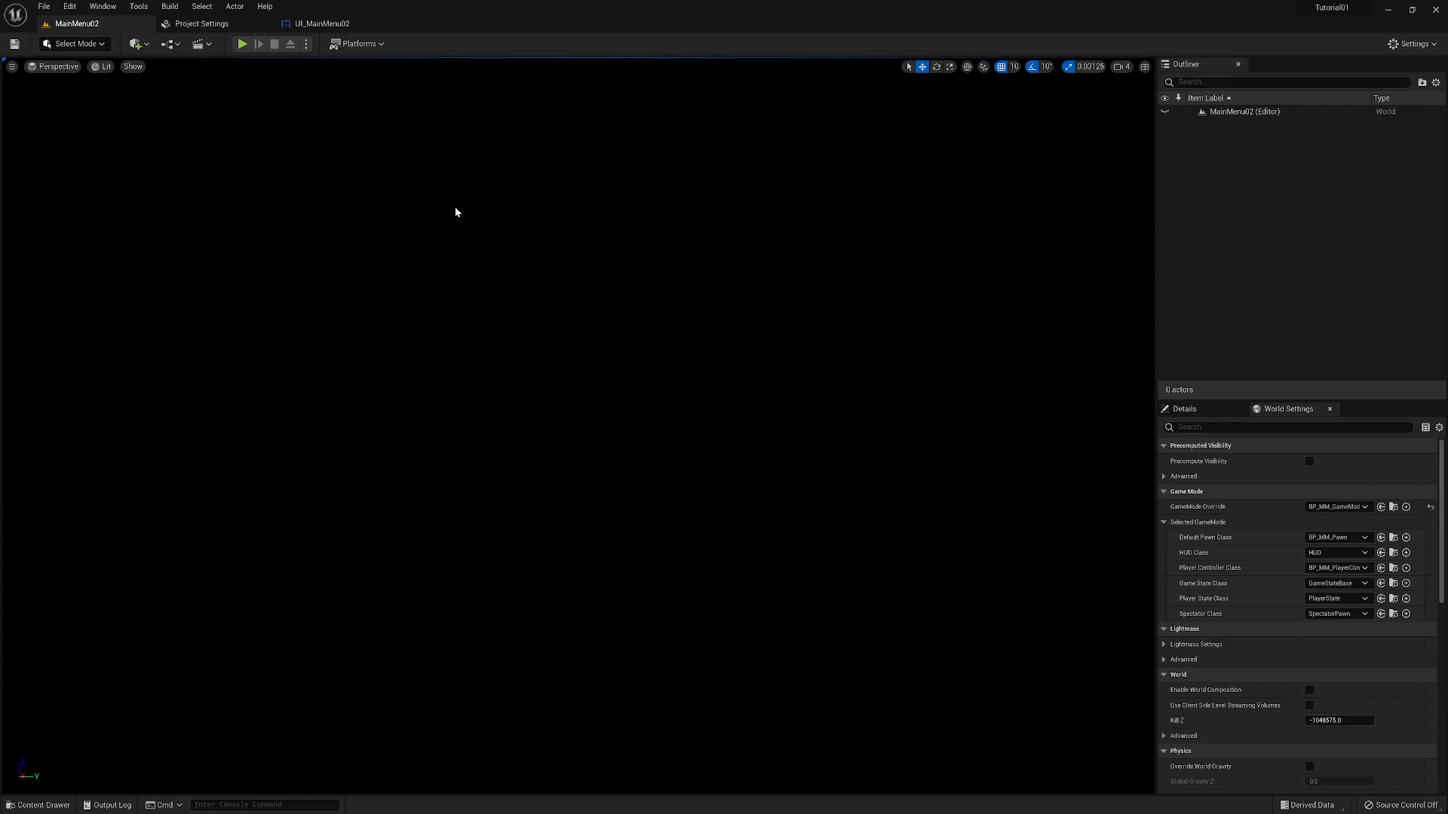
left_click(242, 44)
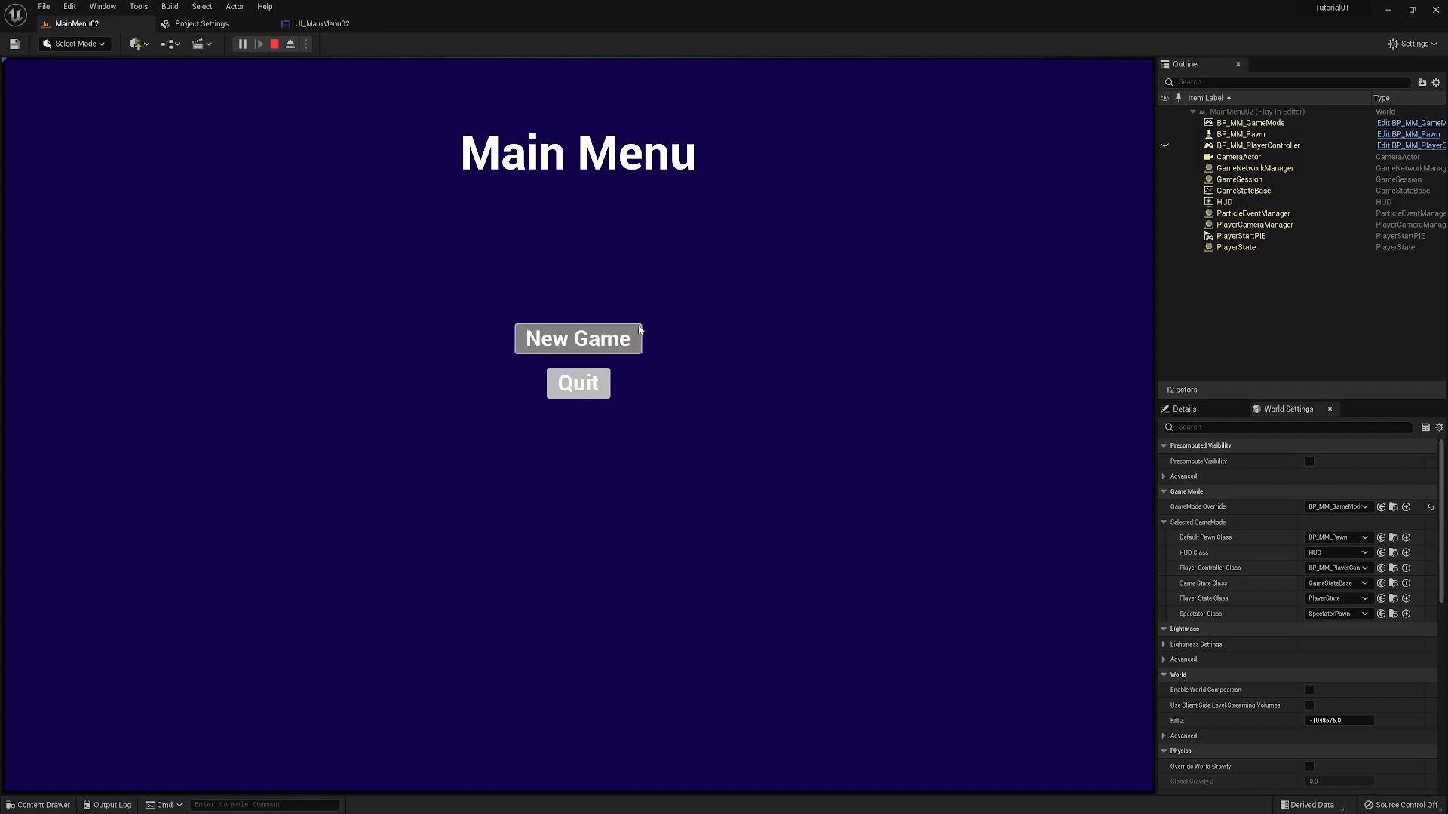
left_click(601, 339)
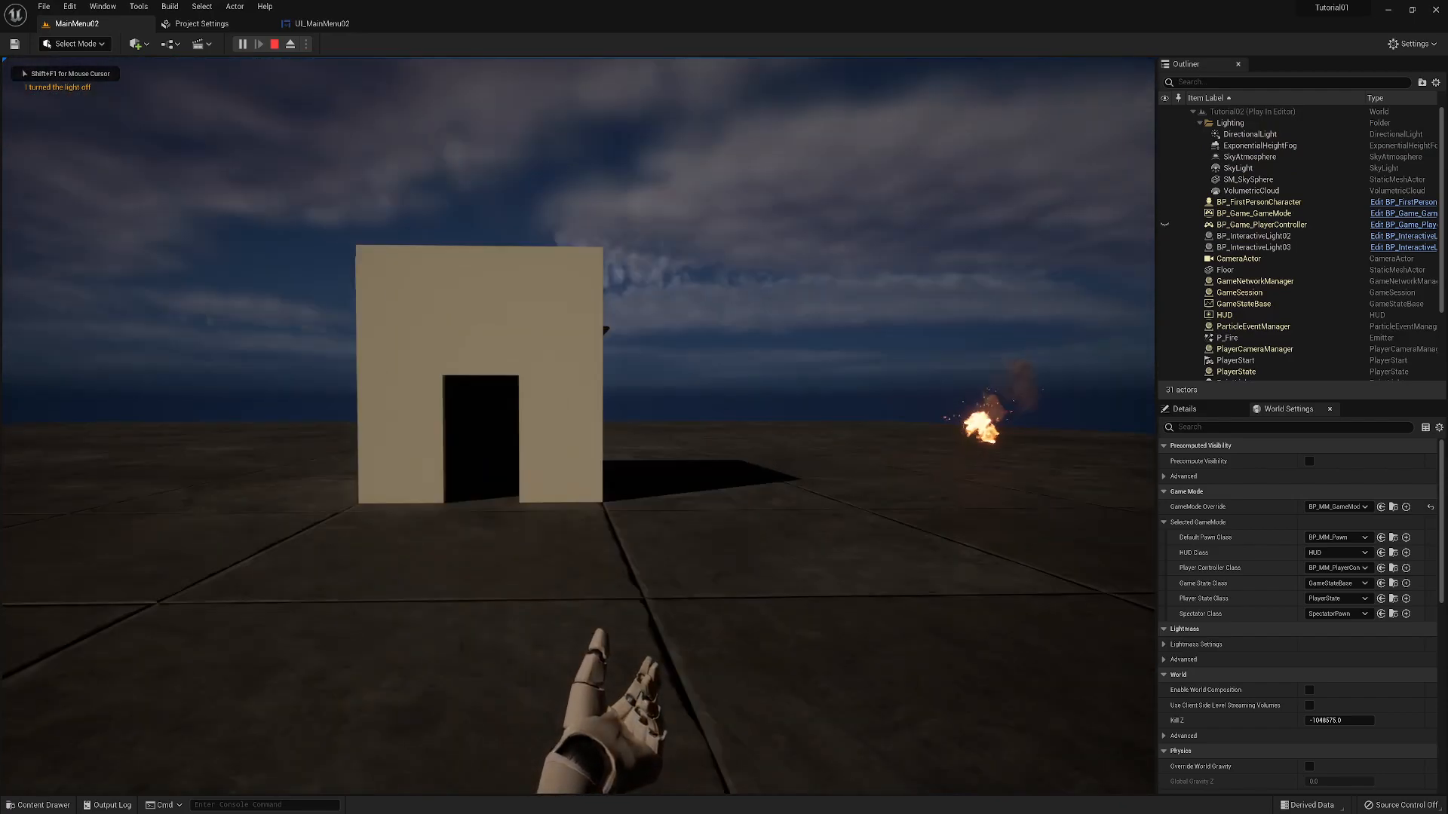
key("w")
key("w")
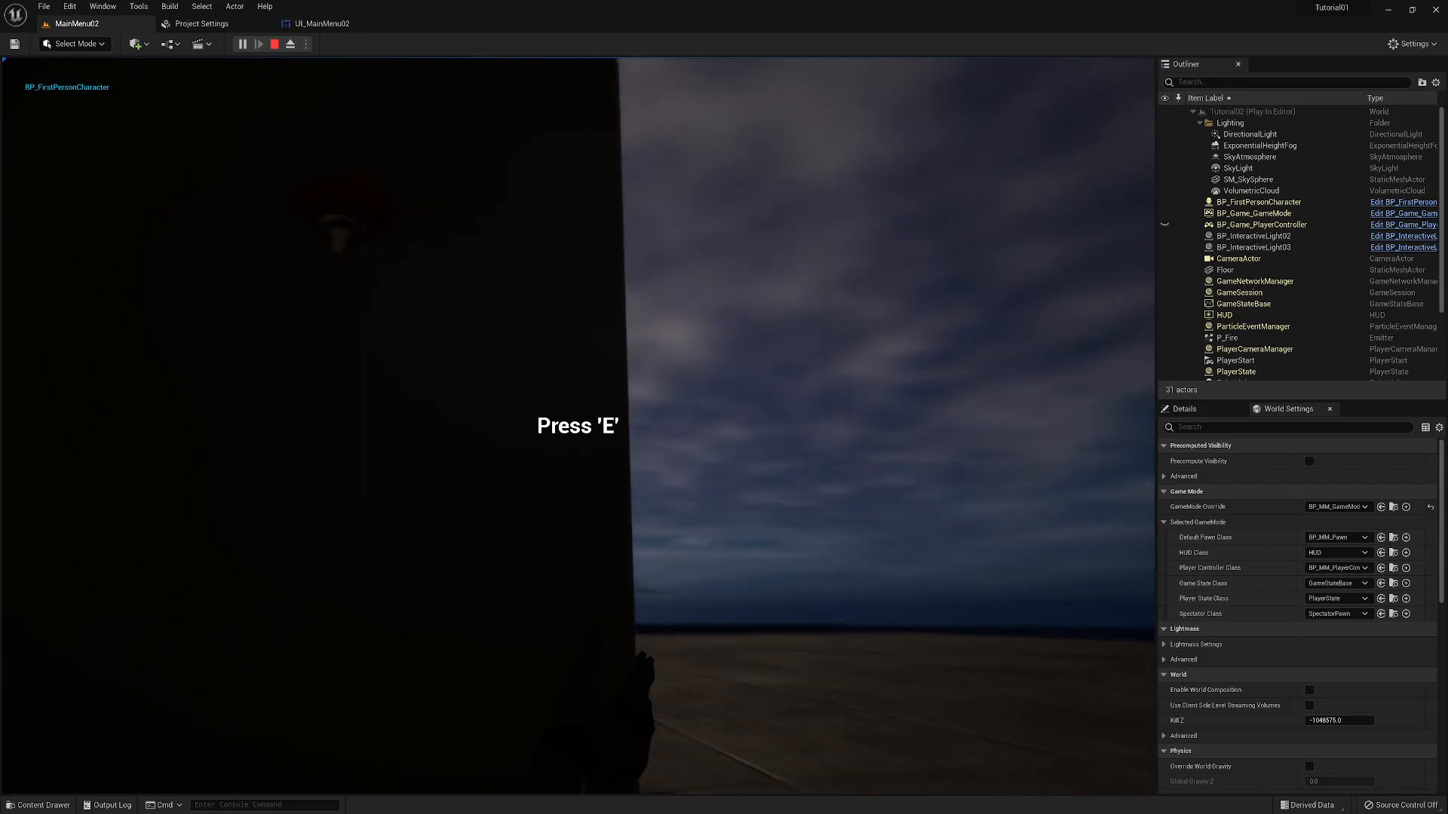
key("e")
- Walk around the fire and the building in the running Tutorial02 level and end the play session
key("w")
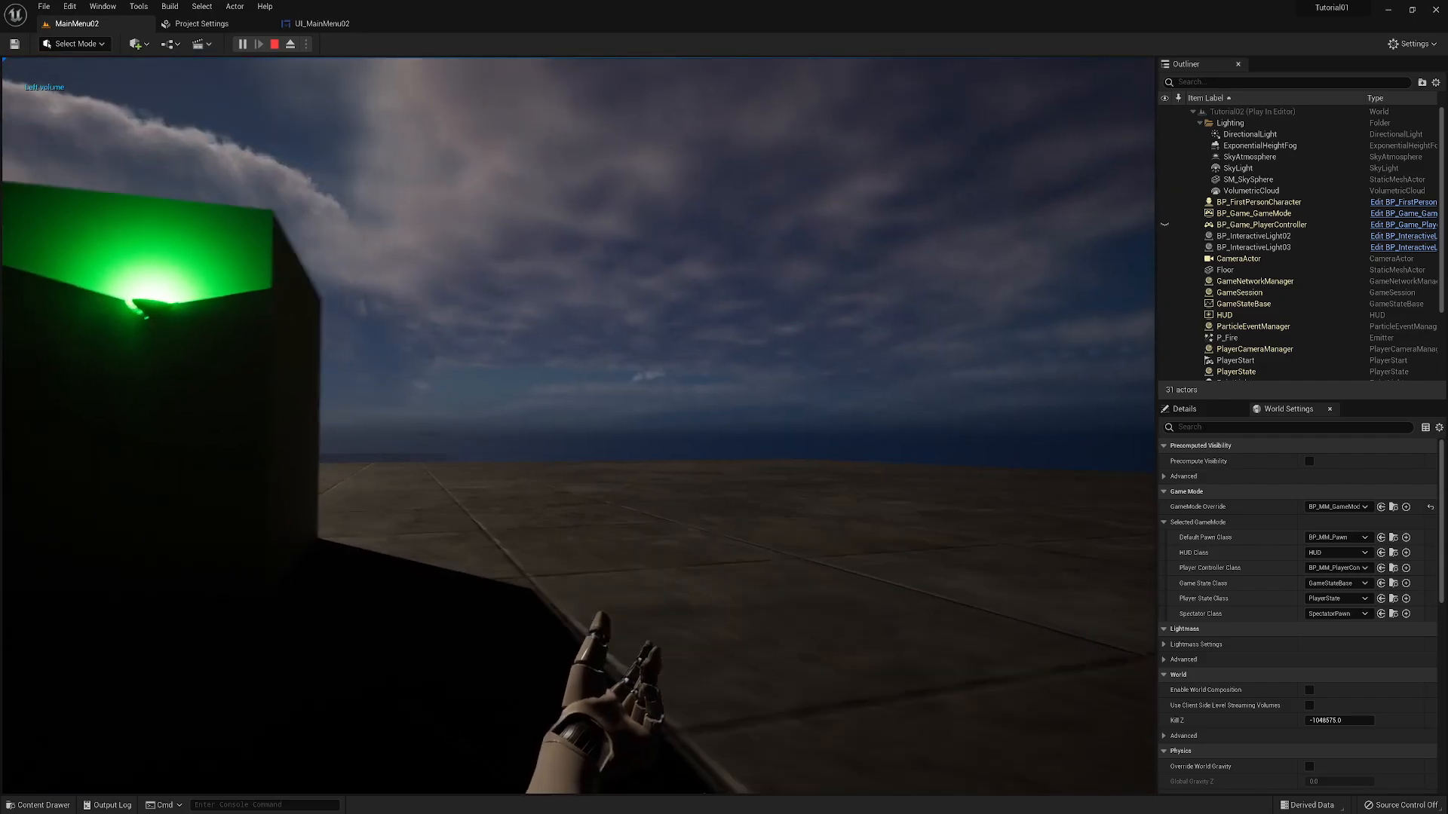
key("a")
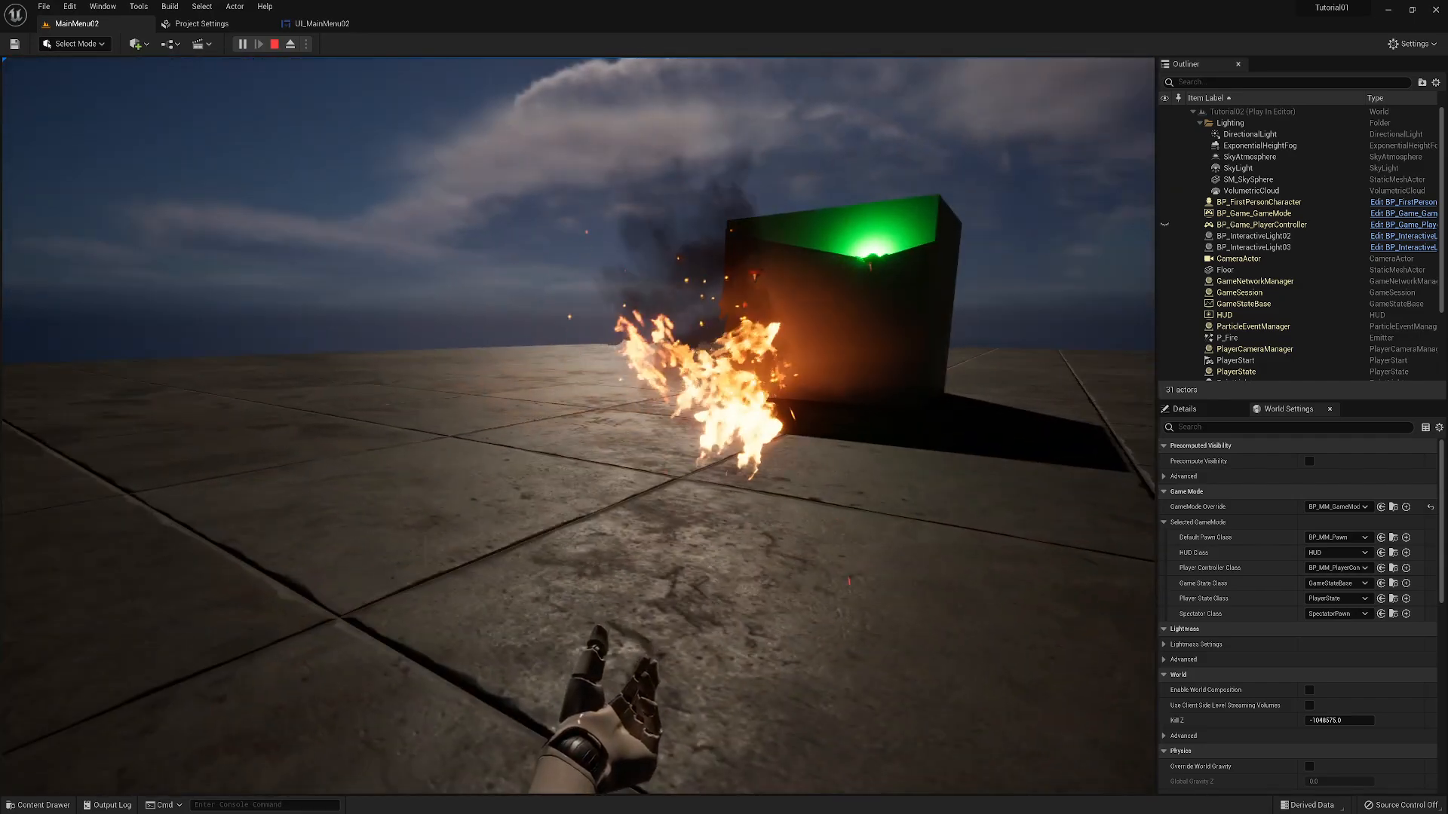
key("w")
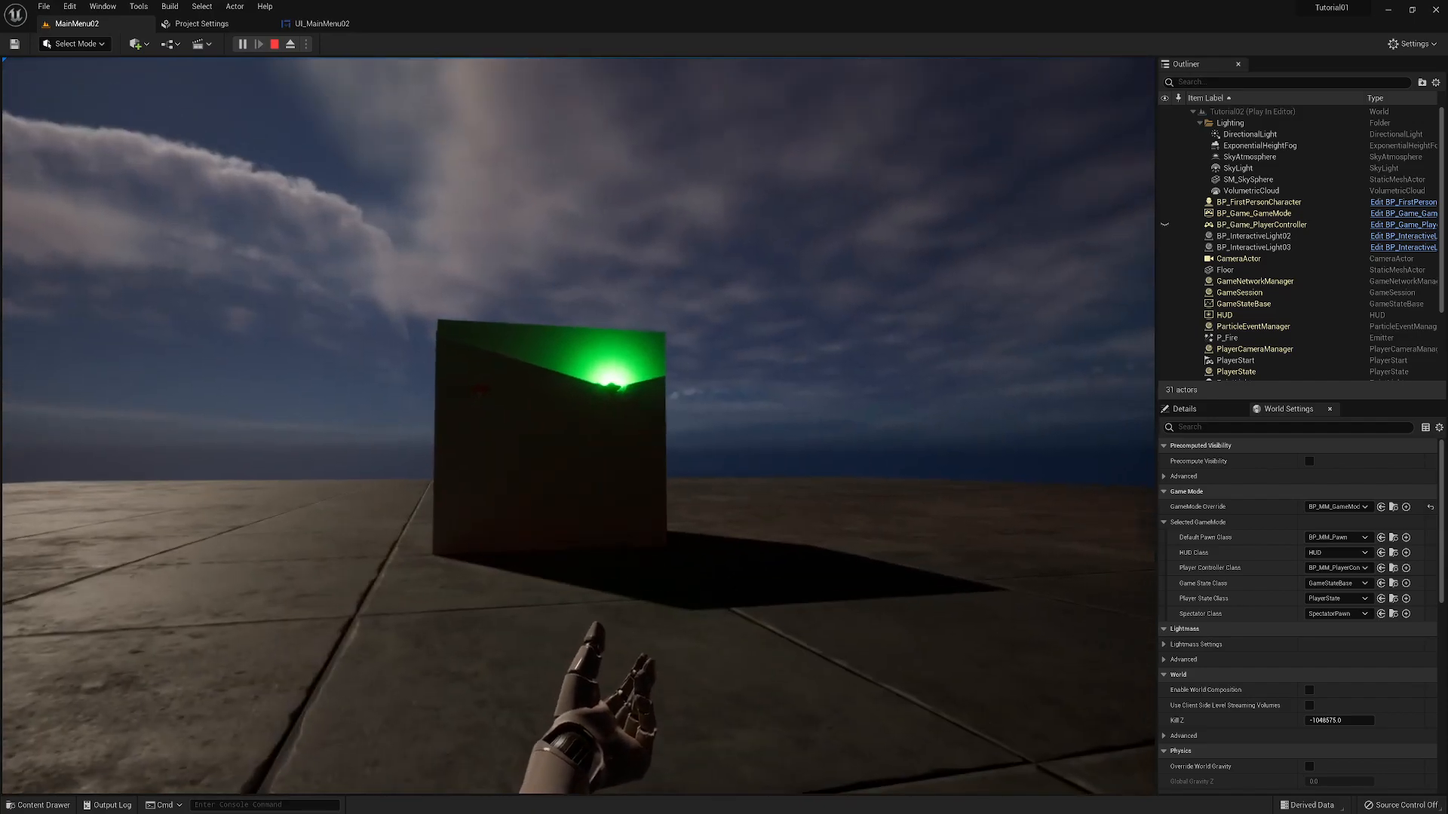
key("s")
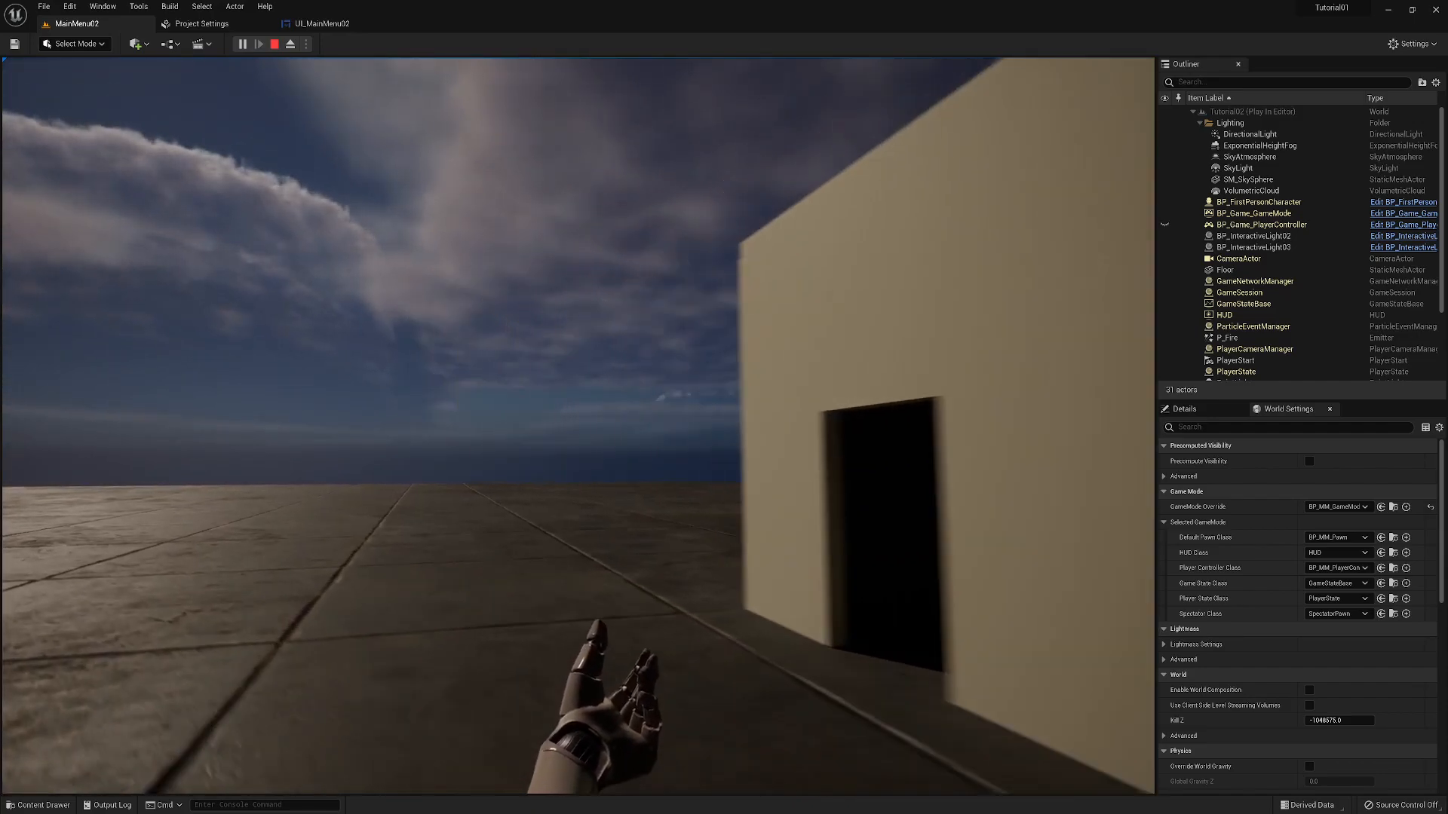
key("w")
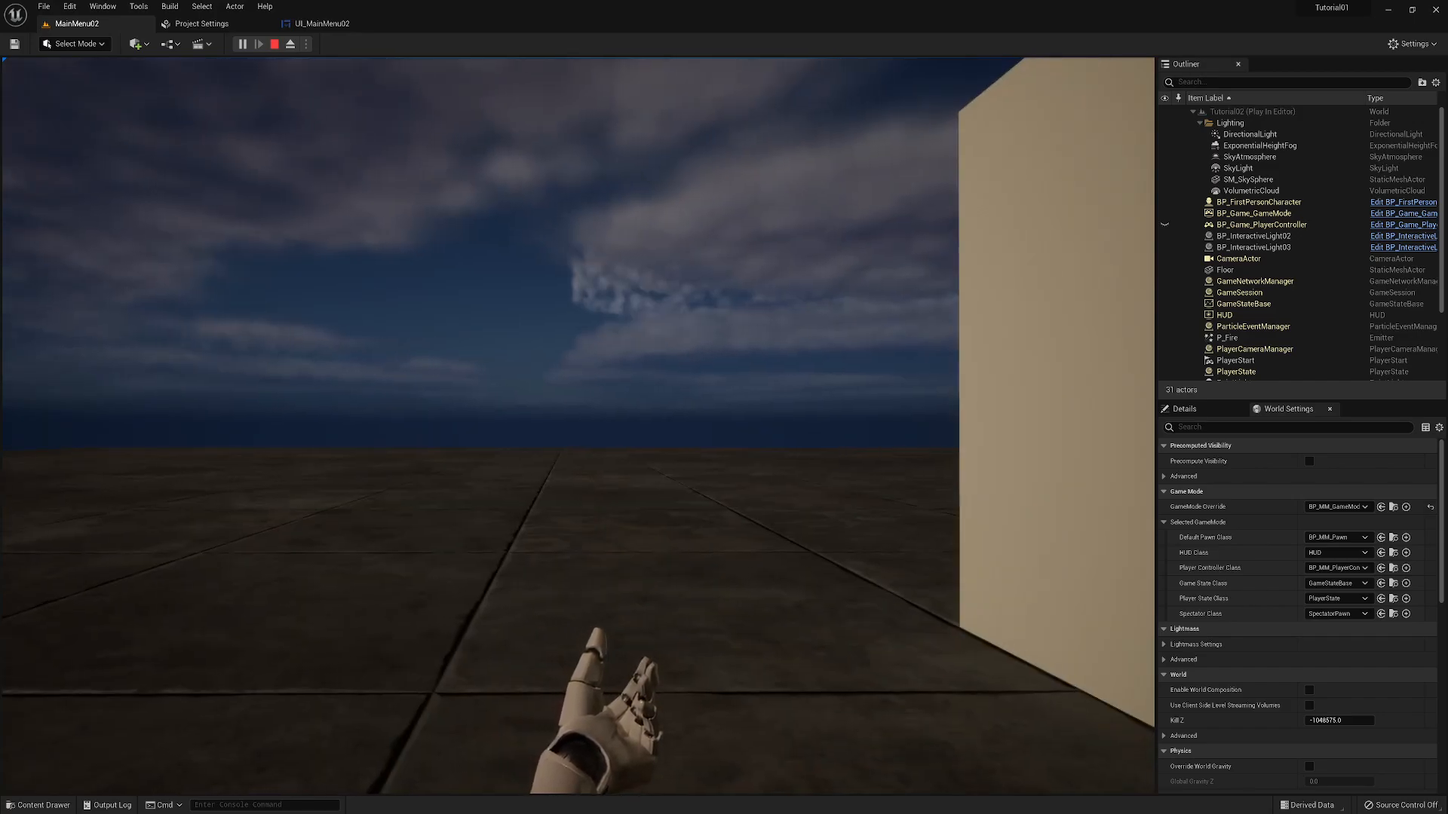
key("s")
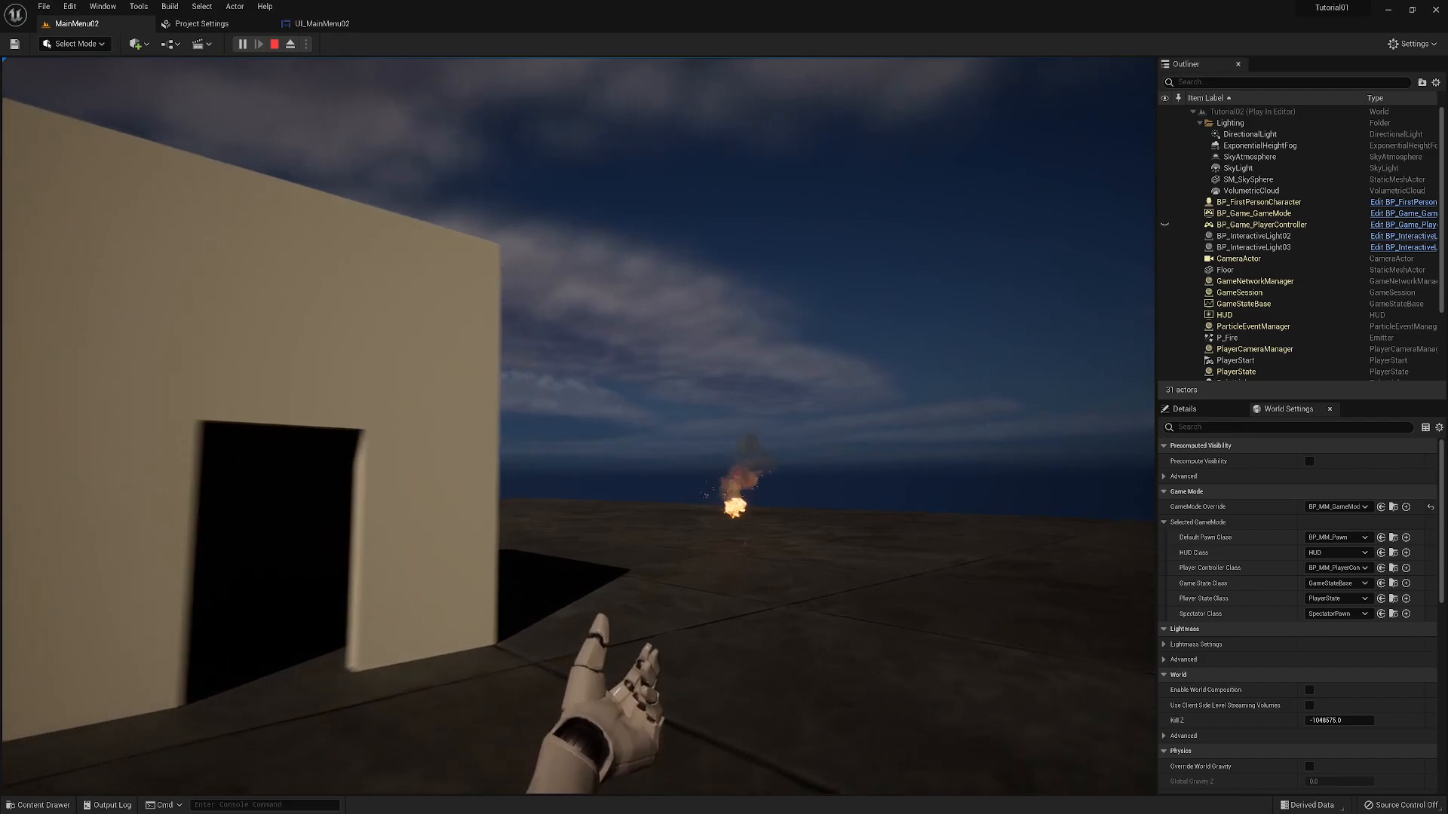
key("d")
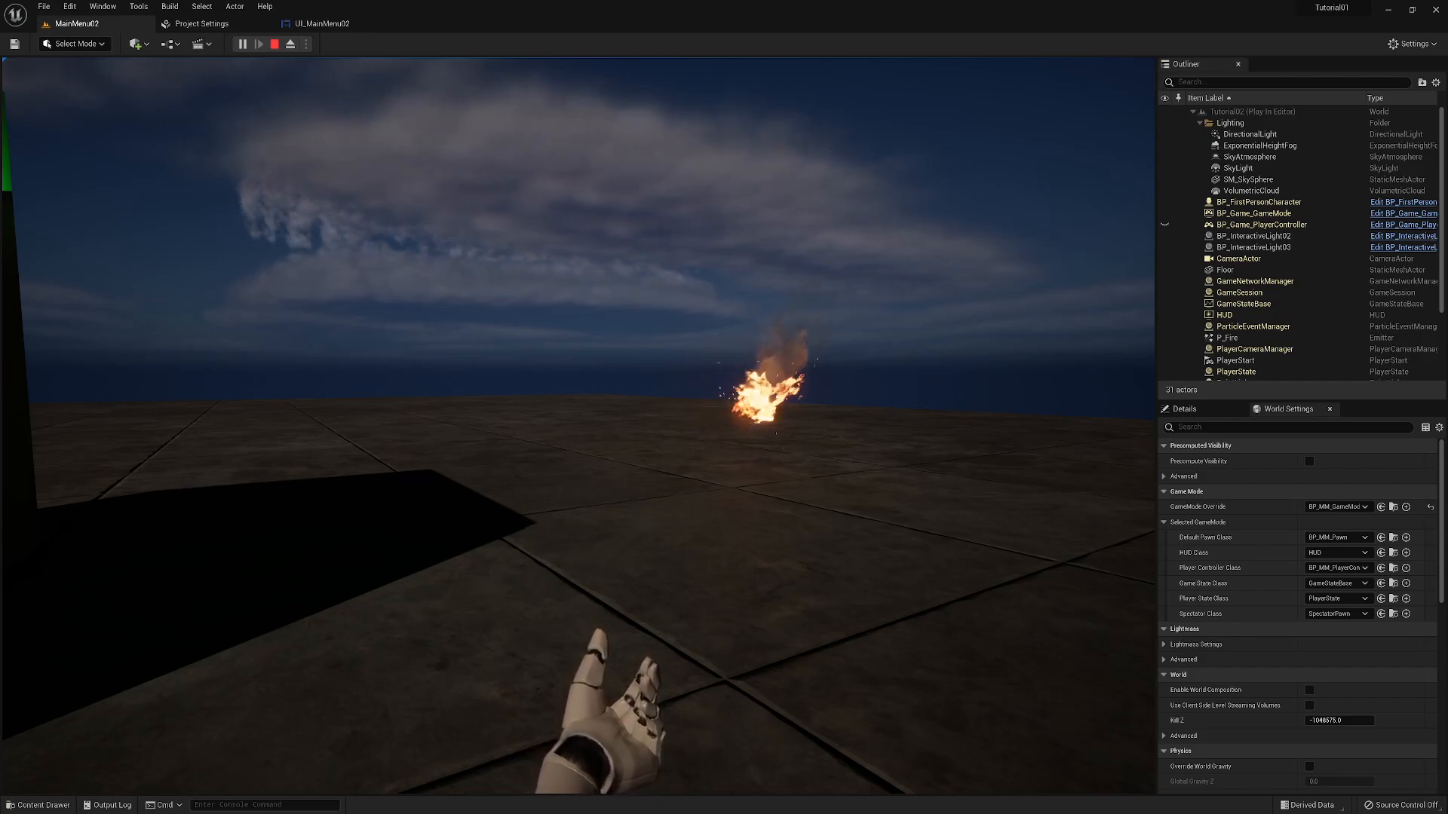
key("Escape")
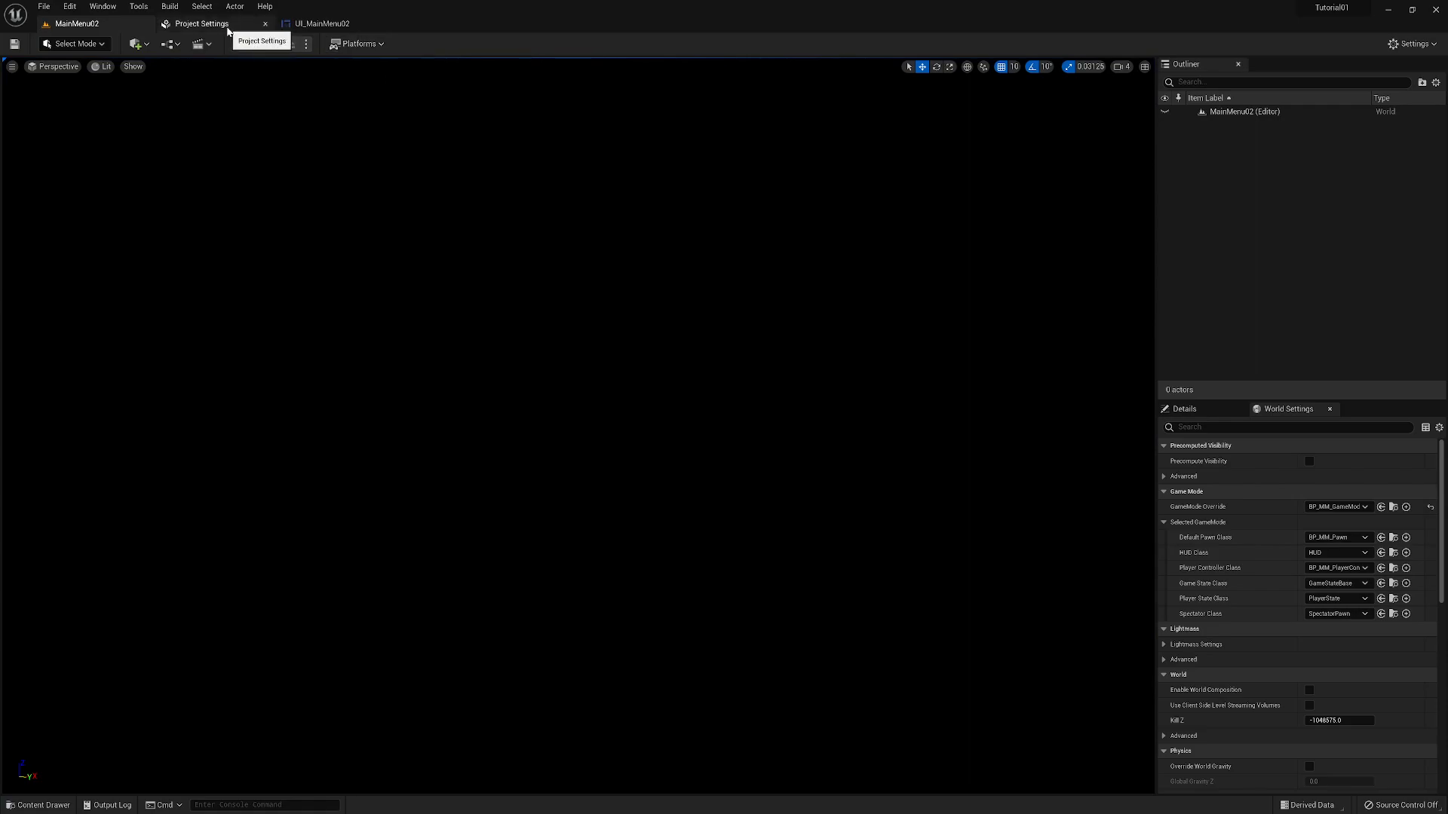
- Create a new level from the Basic template
left_click(47, 8)
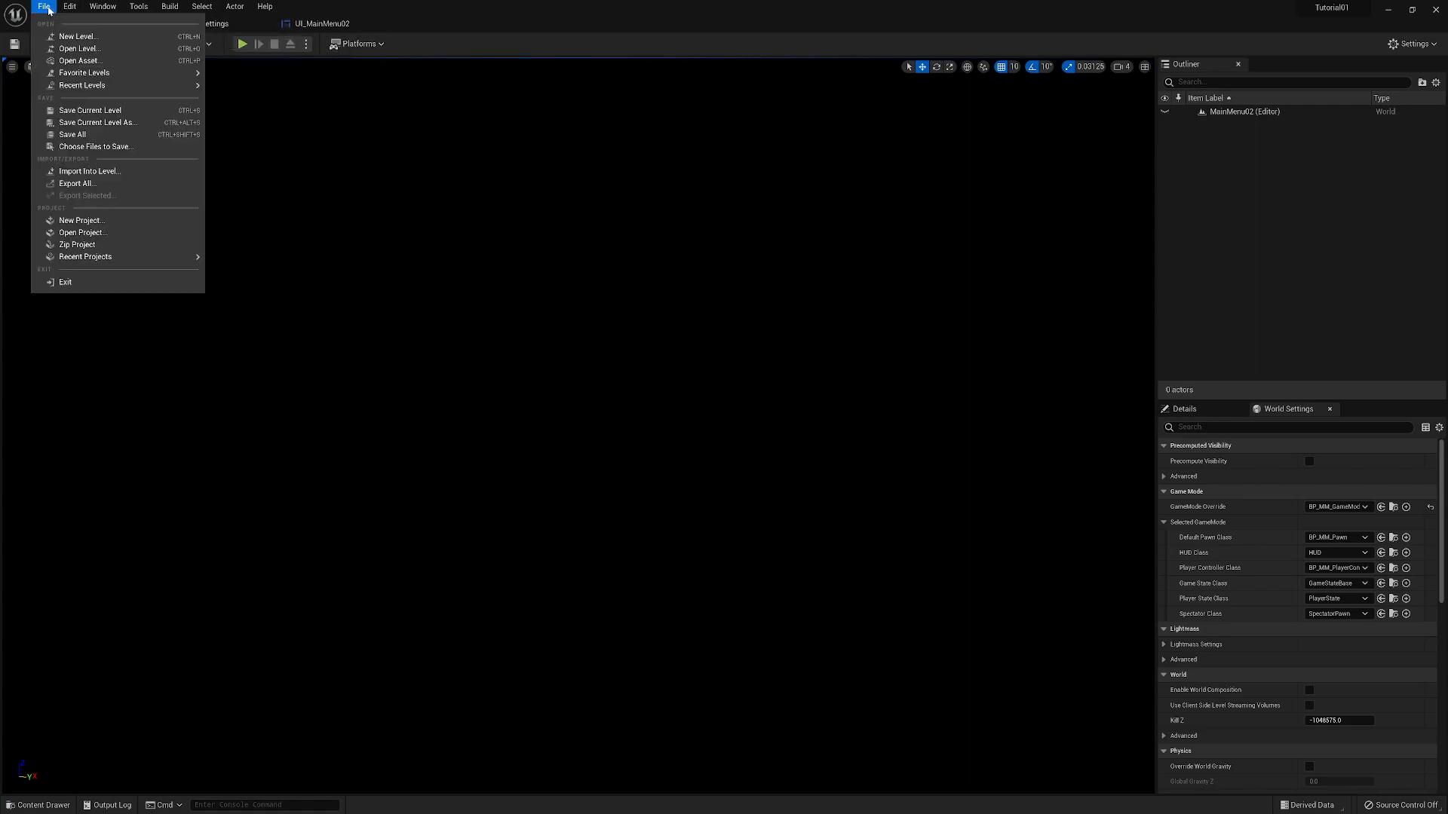
left_click(68, 37)
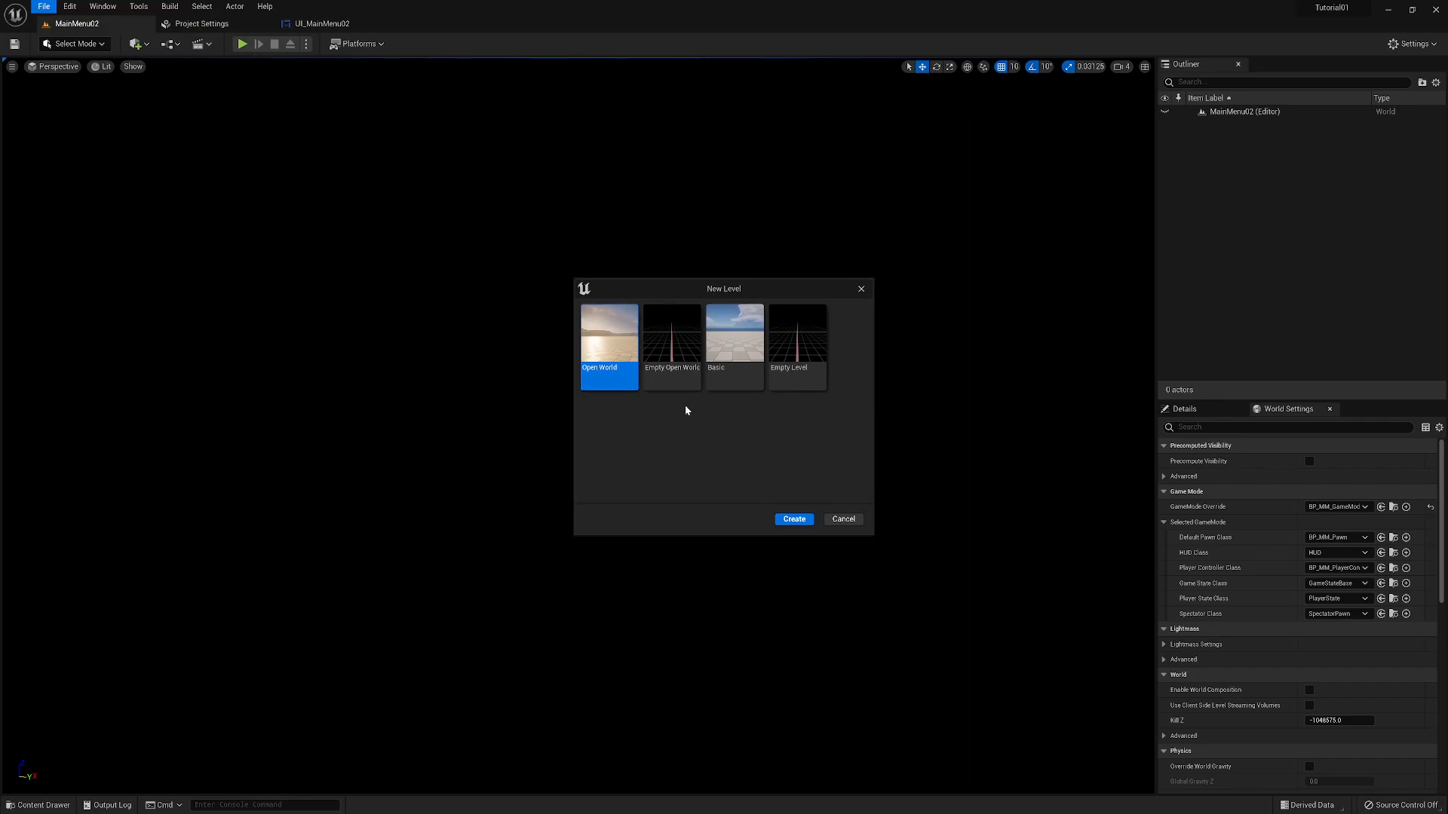
left_click(736, 334)
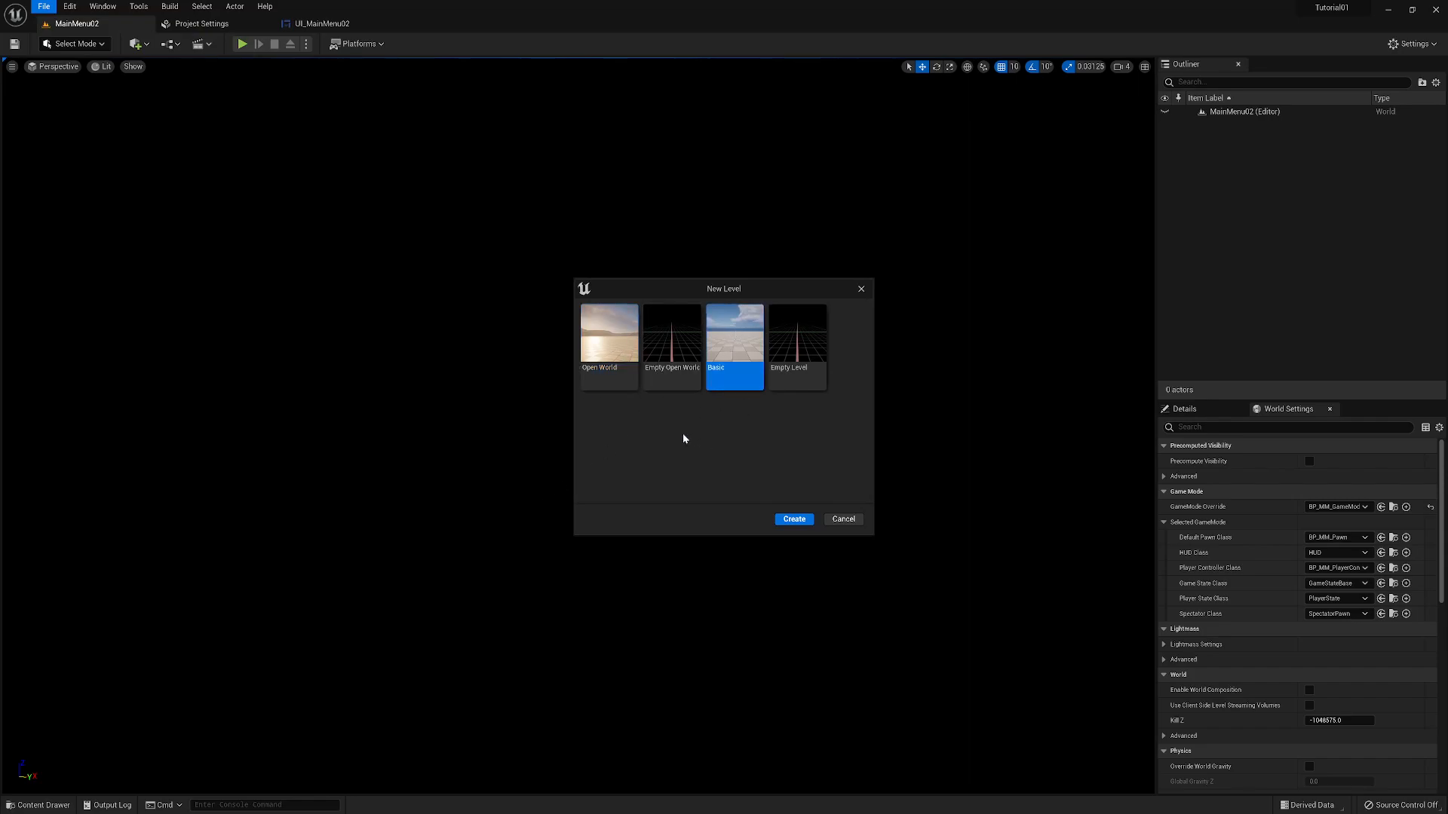
left_click(796, 521)
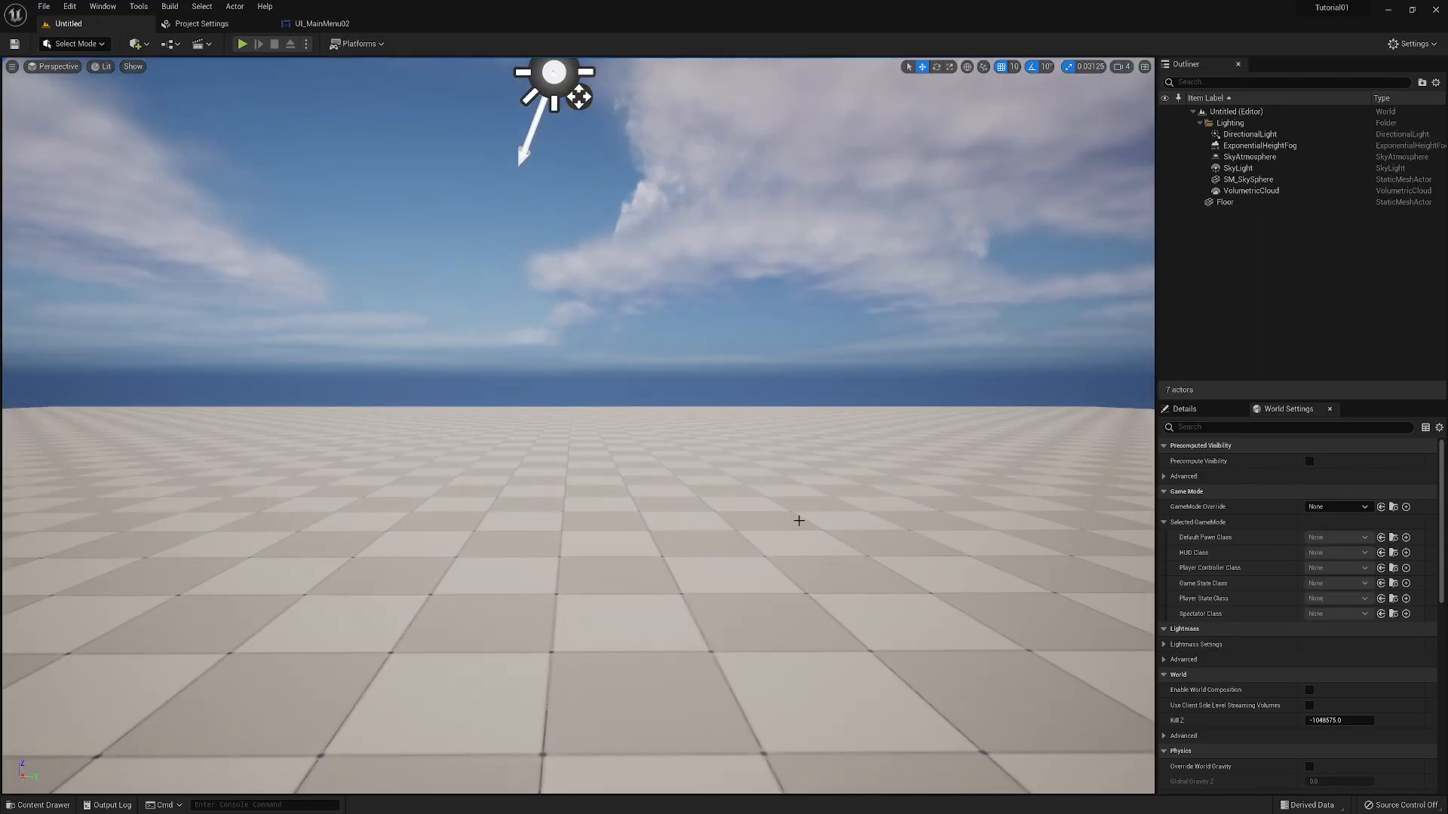
- Open the Materials folder inside StarterContent
right_click_drag(799, 520, 565, 490)
key("e")
key("d")
key("s")
right_click_drag(864, 523, 868, 522)
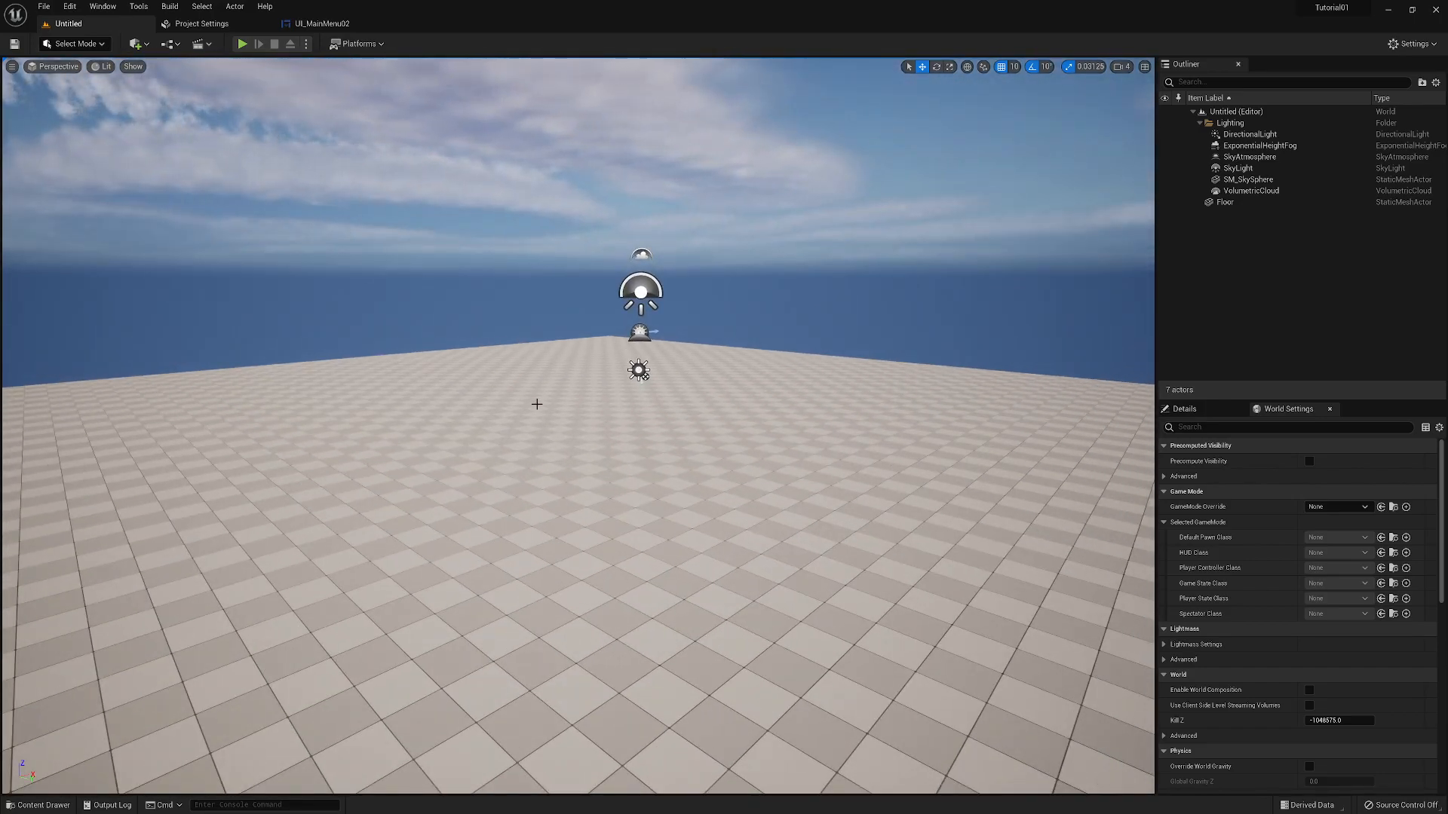
left_click(70, 804)
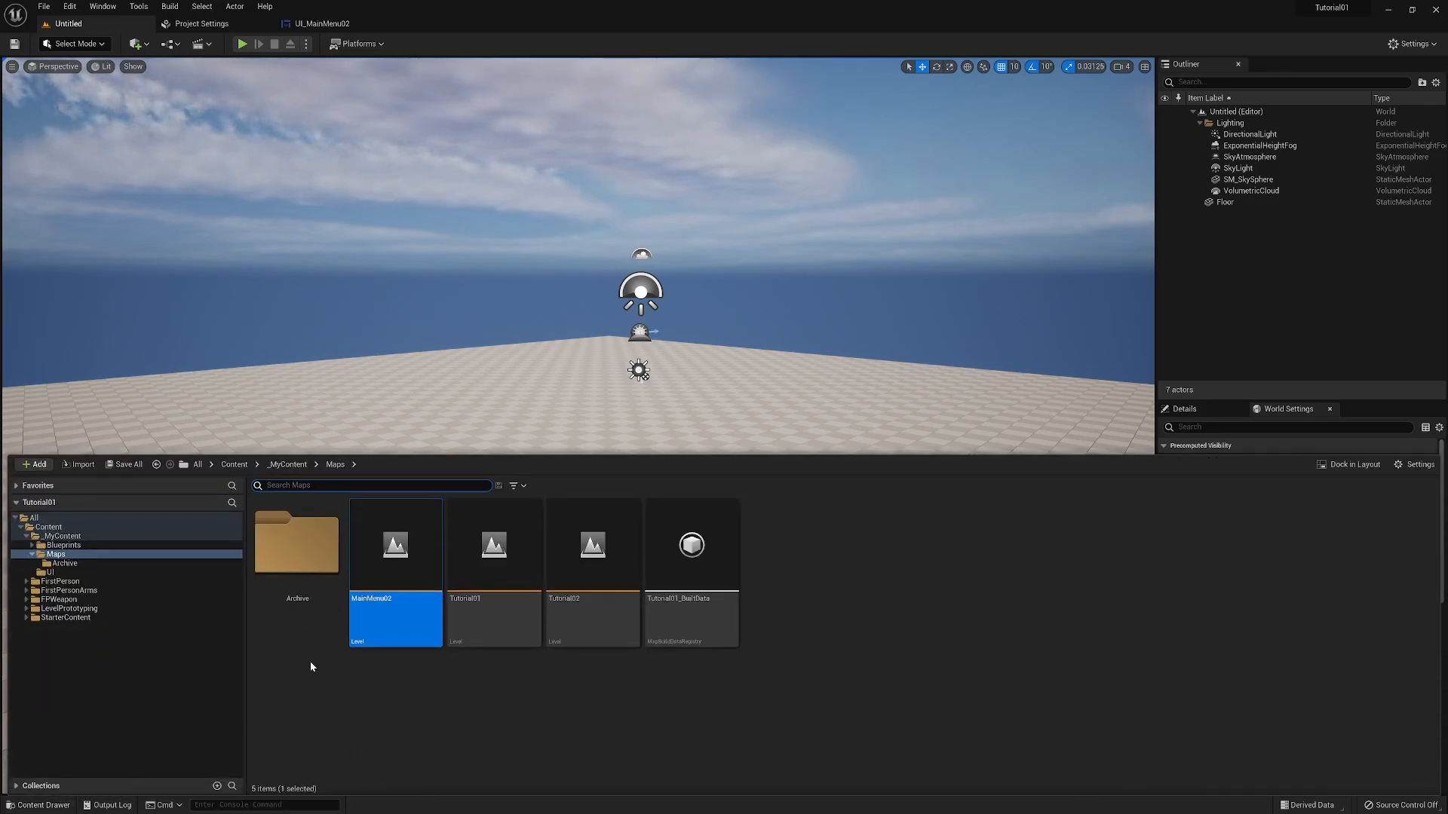
left_click(27, 618)
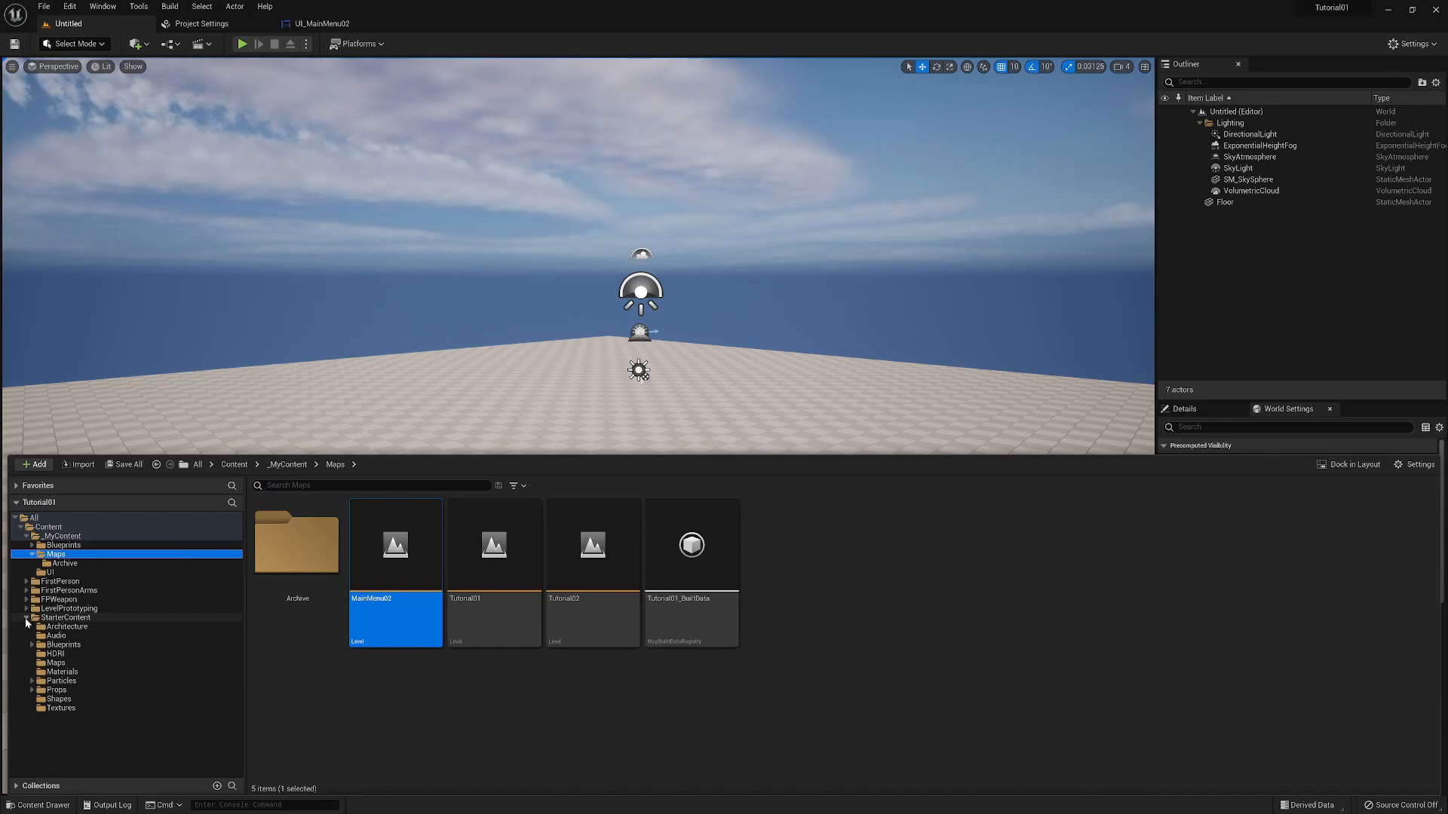
left_click(63, 672)
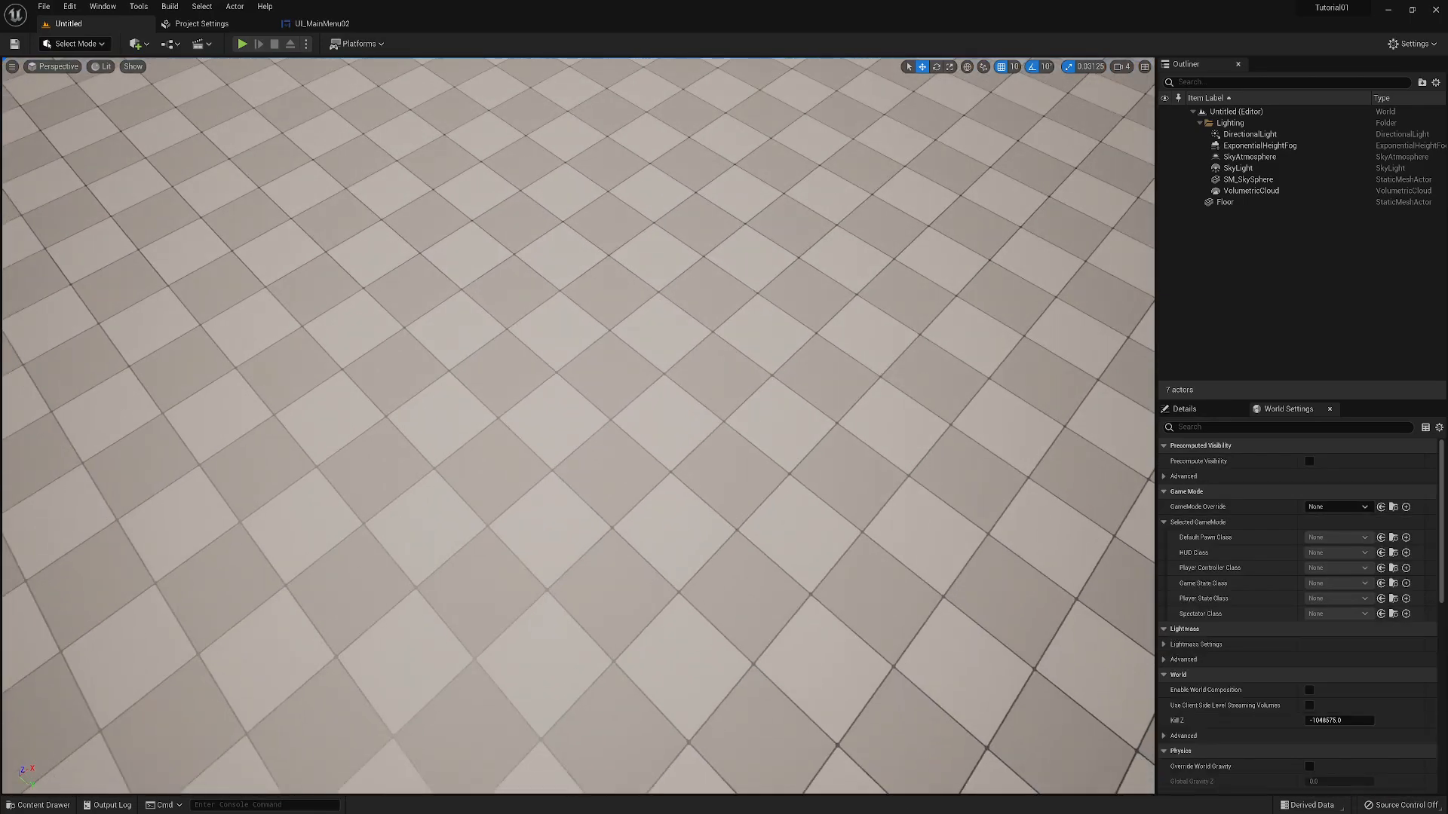
- Apply the M_CobbleStone_Rough material to the new level's floor
right_click_drag(297, 572, 288, 434)
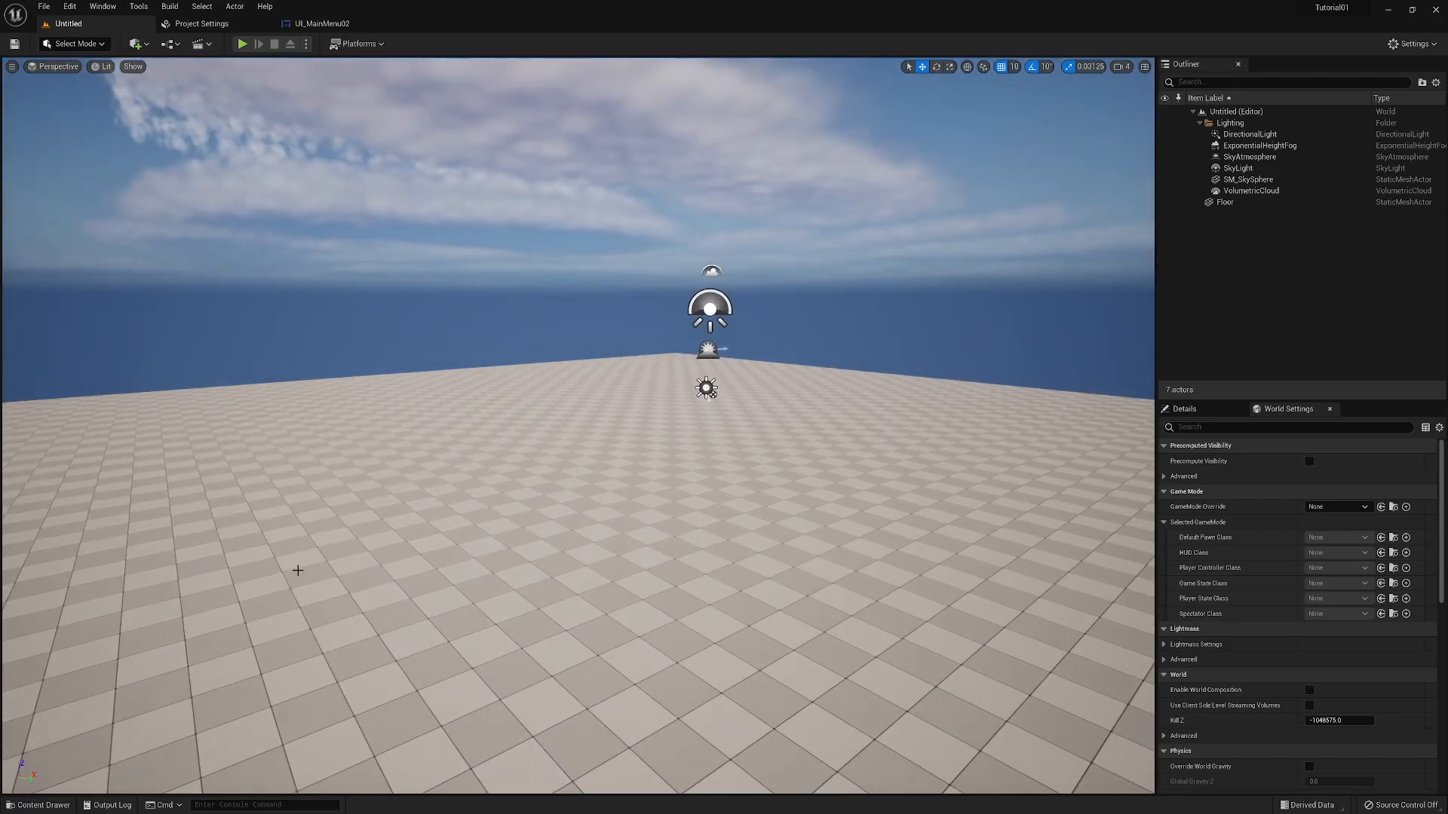
left_click(42, 804)
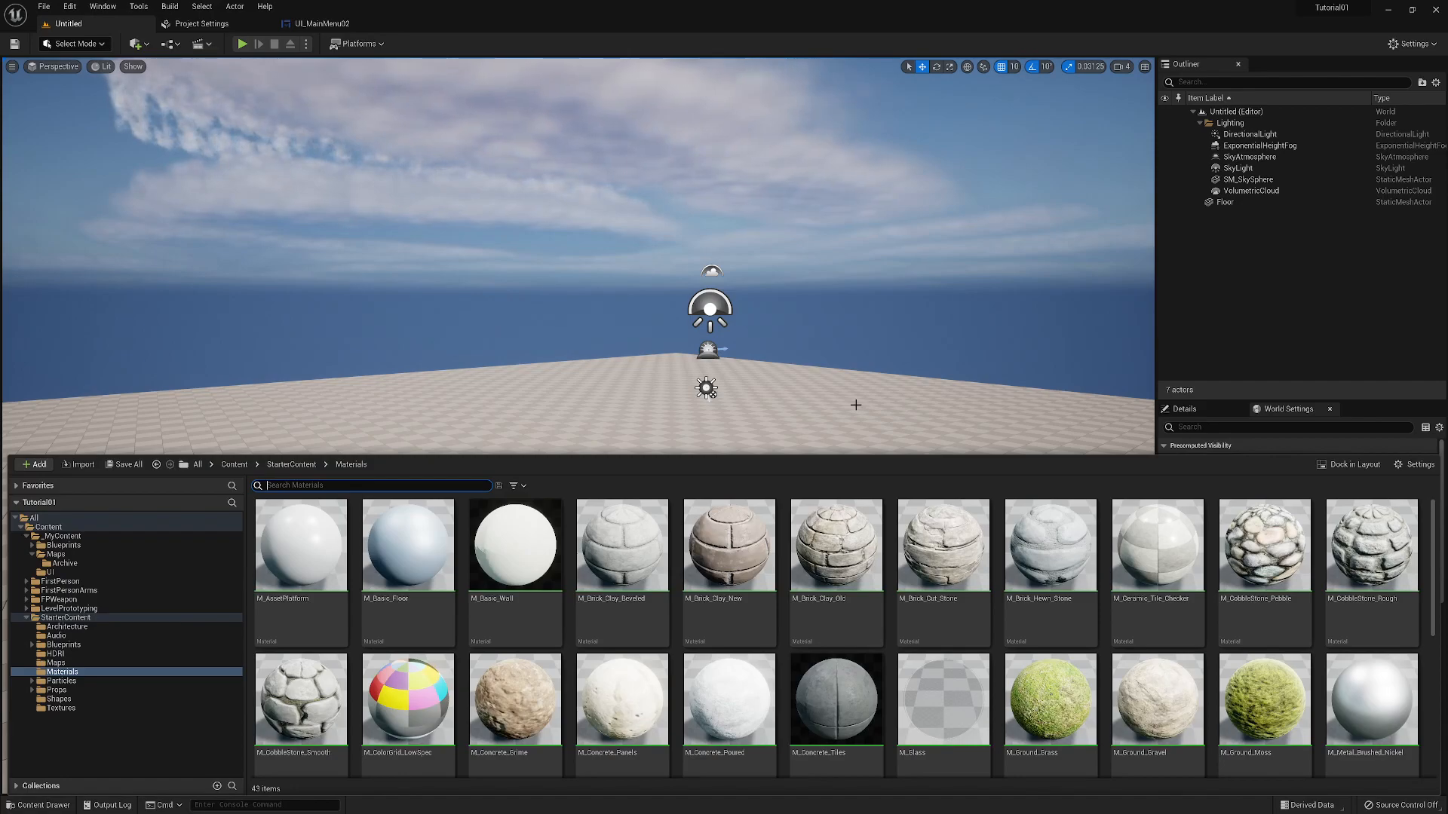
left_click_drag(1371, 565, 603, 408)
mouse_move(602, 408)
right_mouse_down()
mouse_move(648, 441)
mouse_move(566, 475)
mouse_move(572, 487)
mouse_move(575, 394)
mouse_move(626, 399)
mouse_move(600, 395)
right_mouse_up()
key("w")
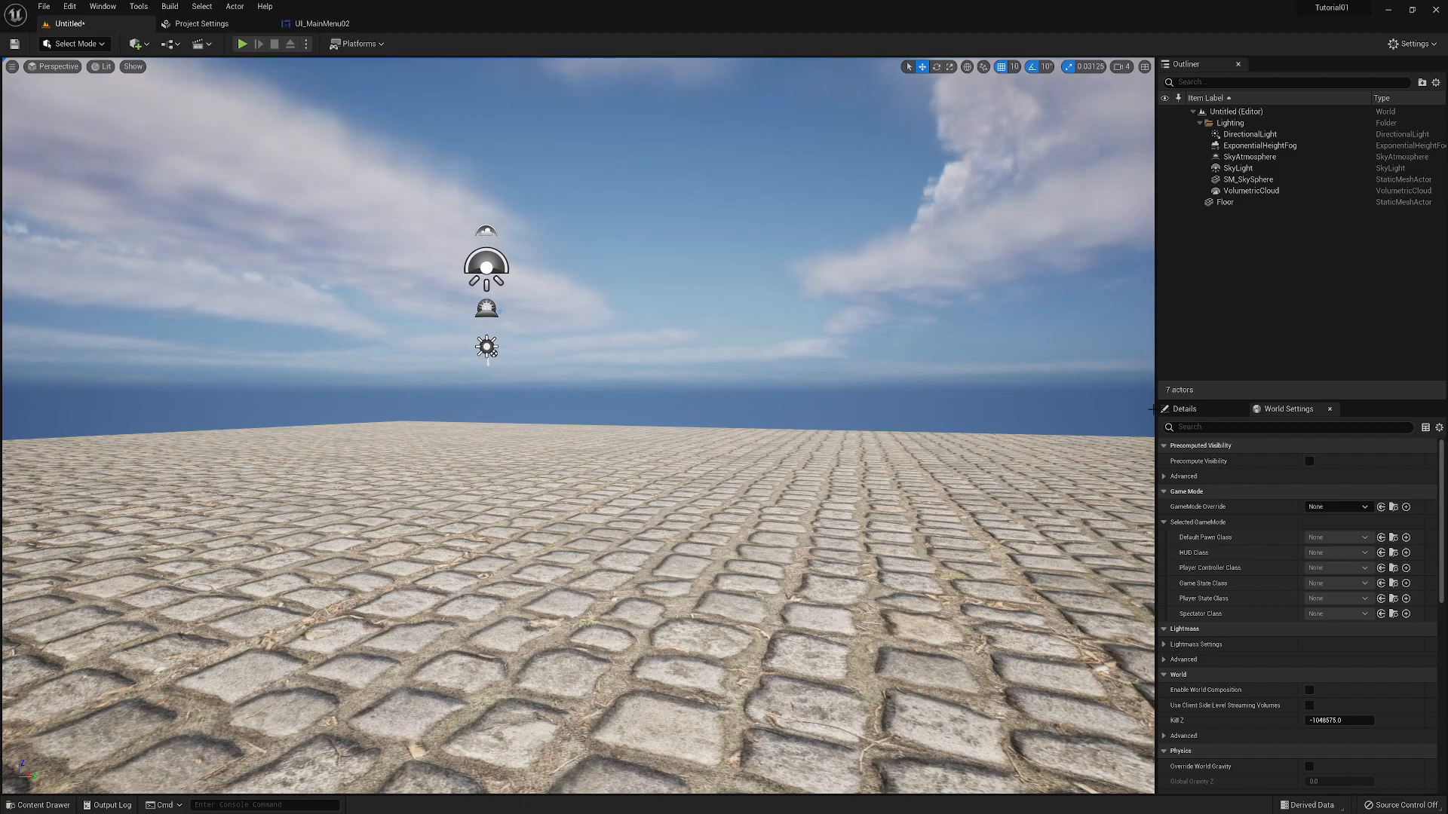
- Show the object details instead of the world settings
left_click(1202, 410)
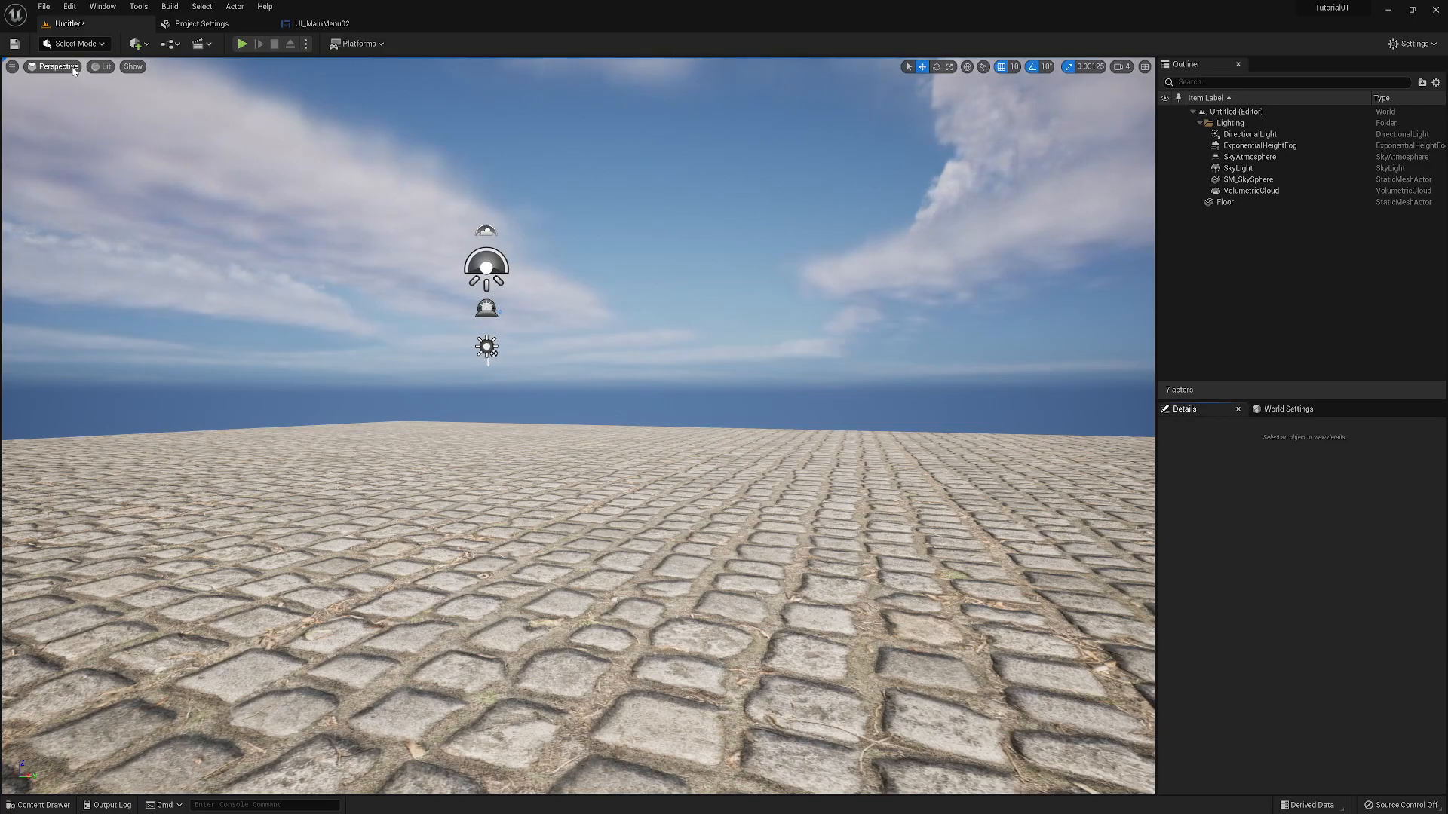
right_click_drag(241, 267, 79, 137)
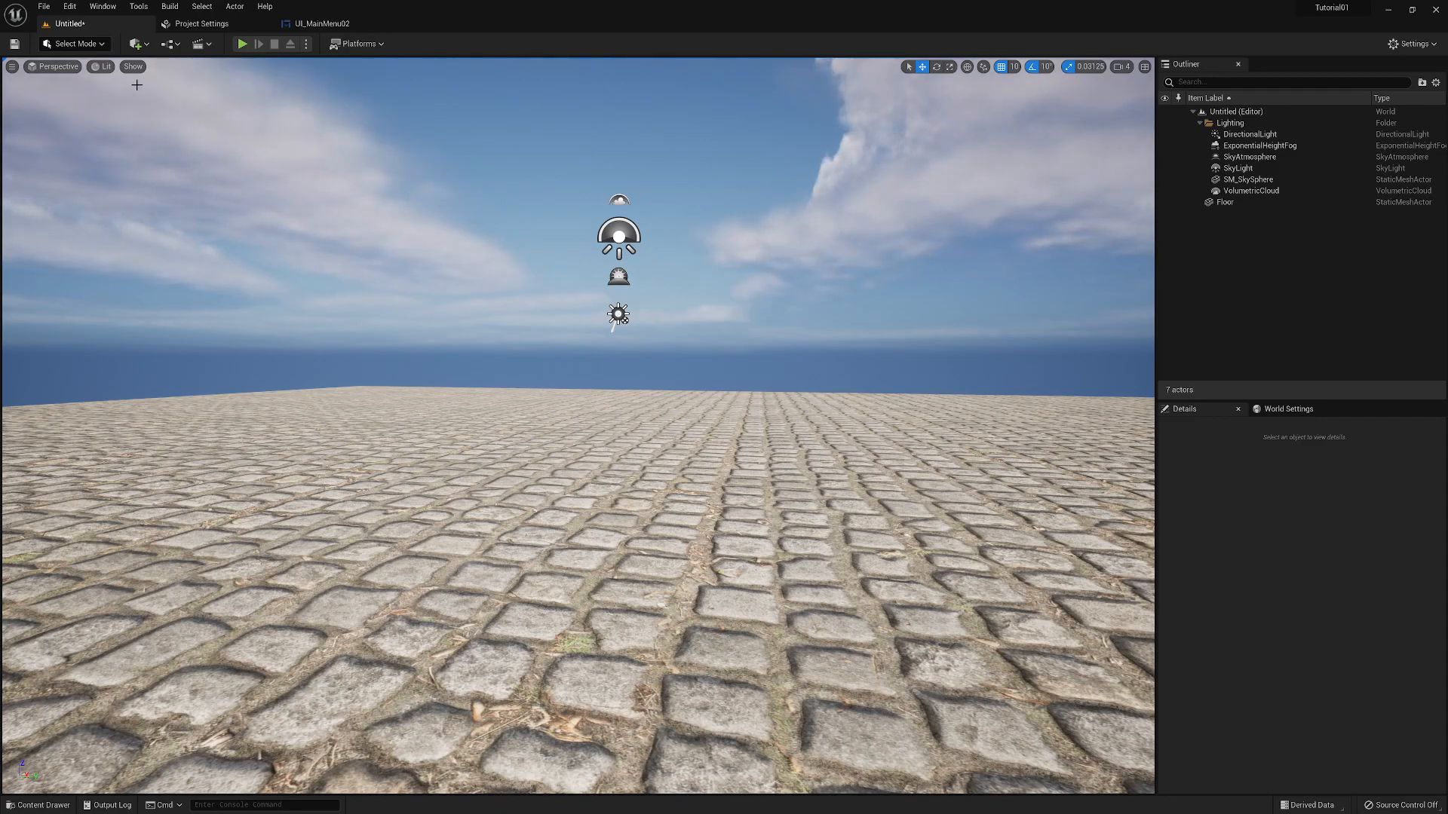
- Place a PostProcessVolume on the level's floor and enable its Infinite Extent (Unbound) option
left_click(101, 44)
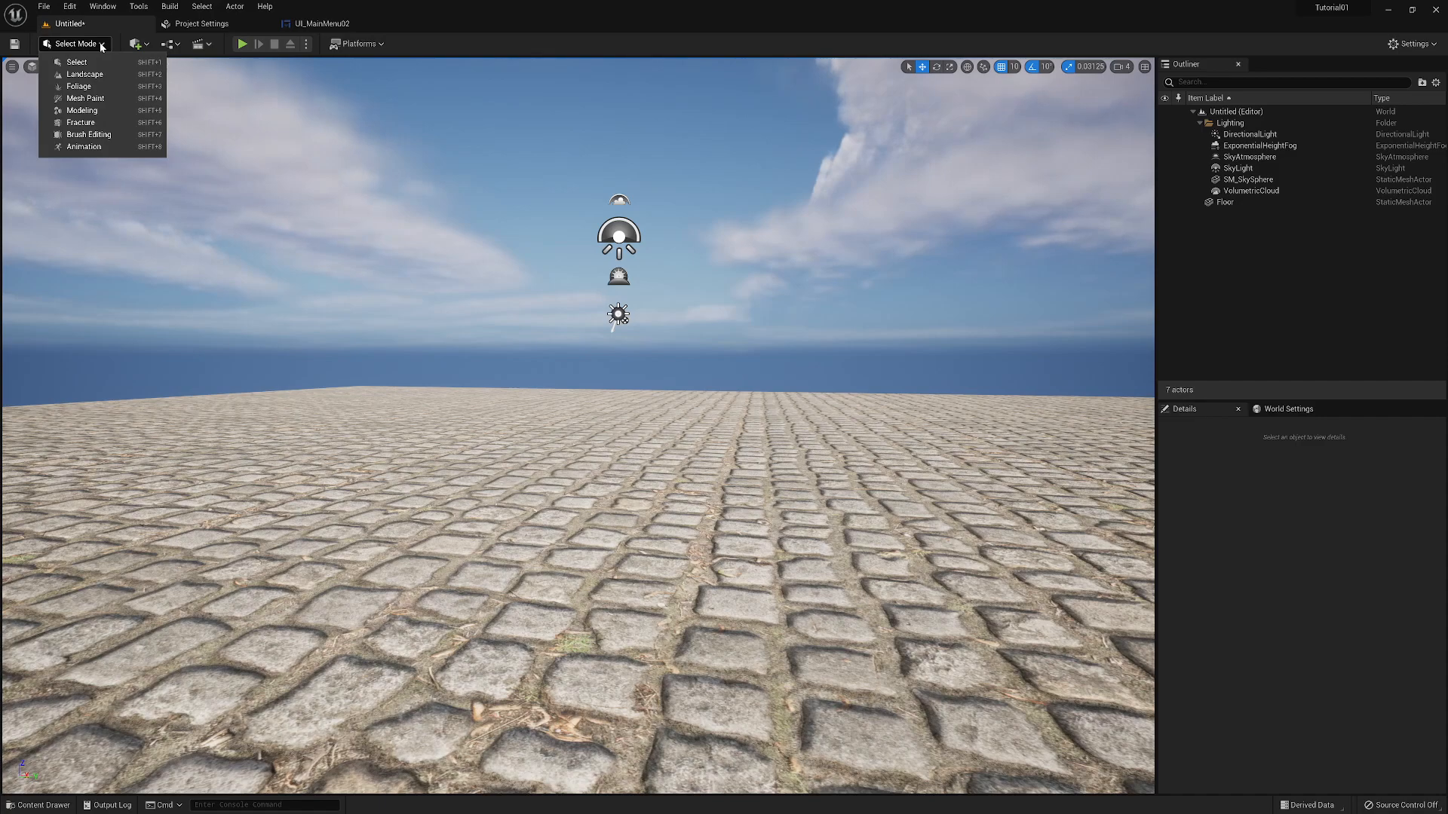
left_click(101, 44)
left_click(145, 44)
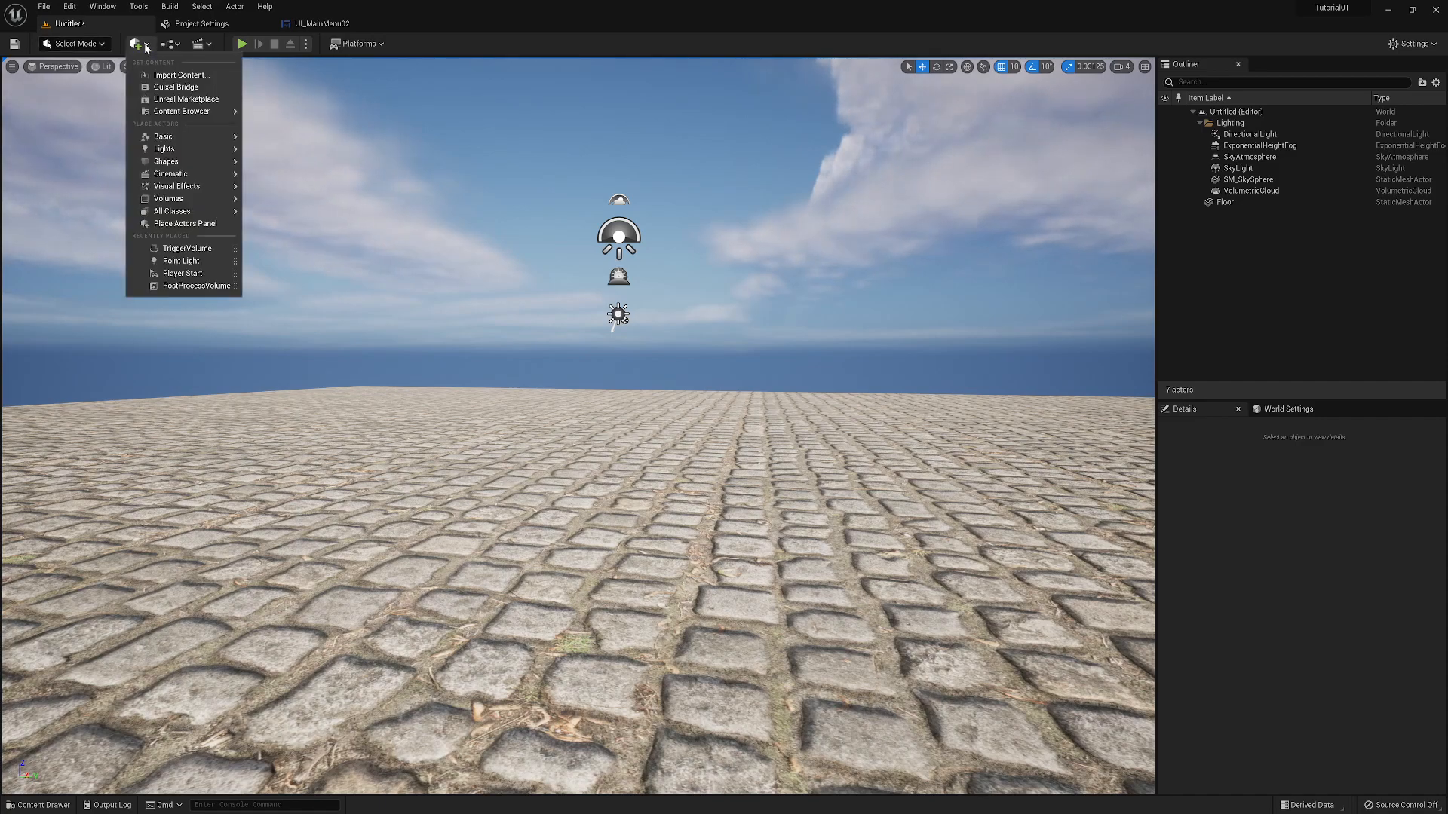
mouse_move(178, 200)
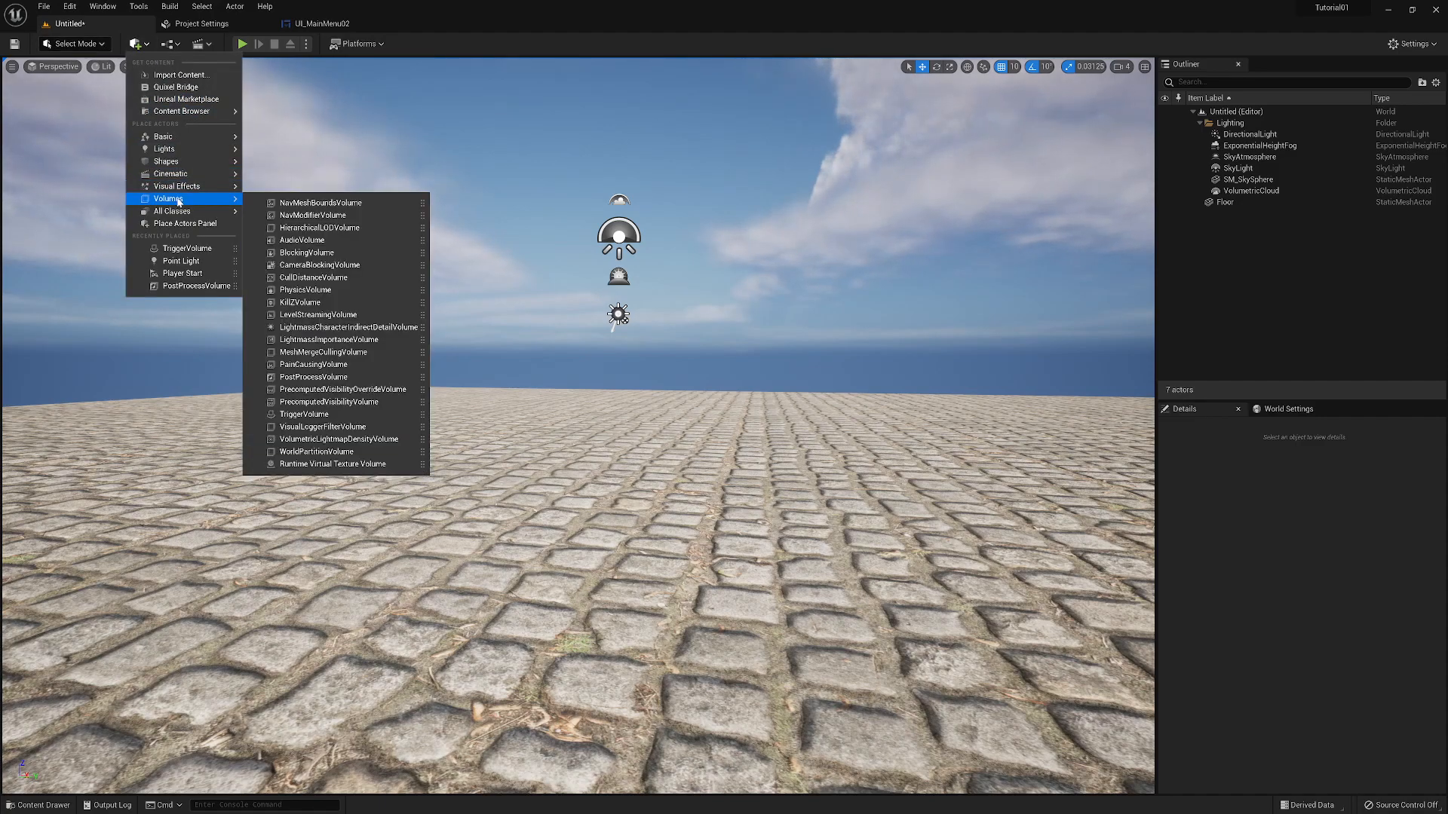
left_click_drag(489, 430, 573, 472)
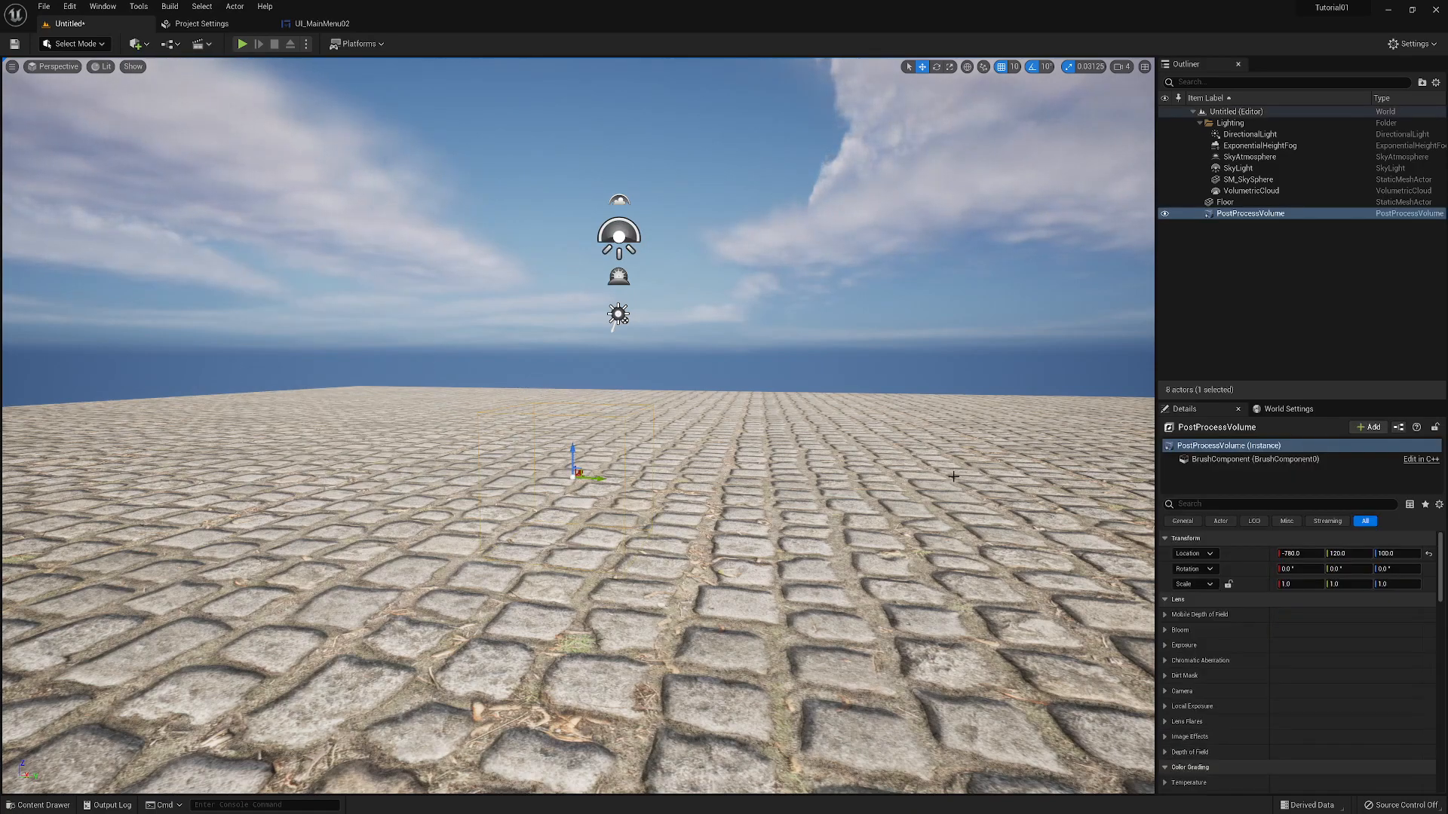
left_click_drag(1440, 584, 1445, 730)
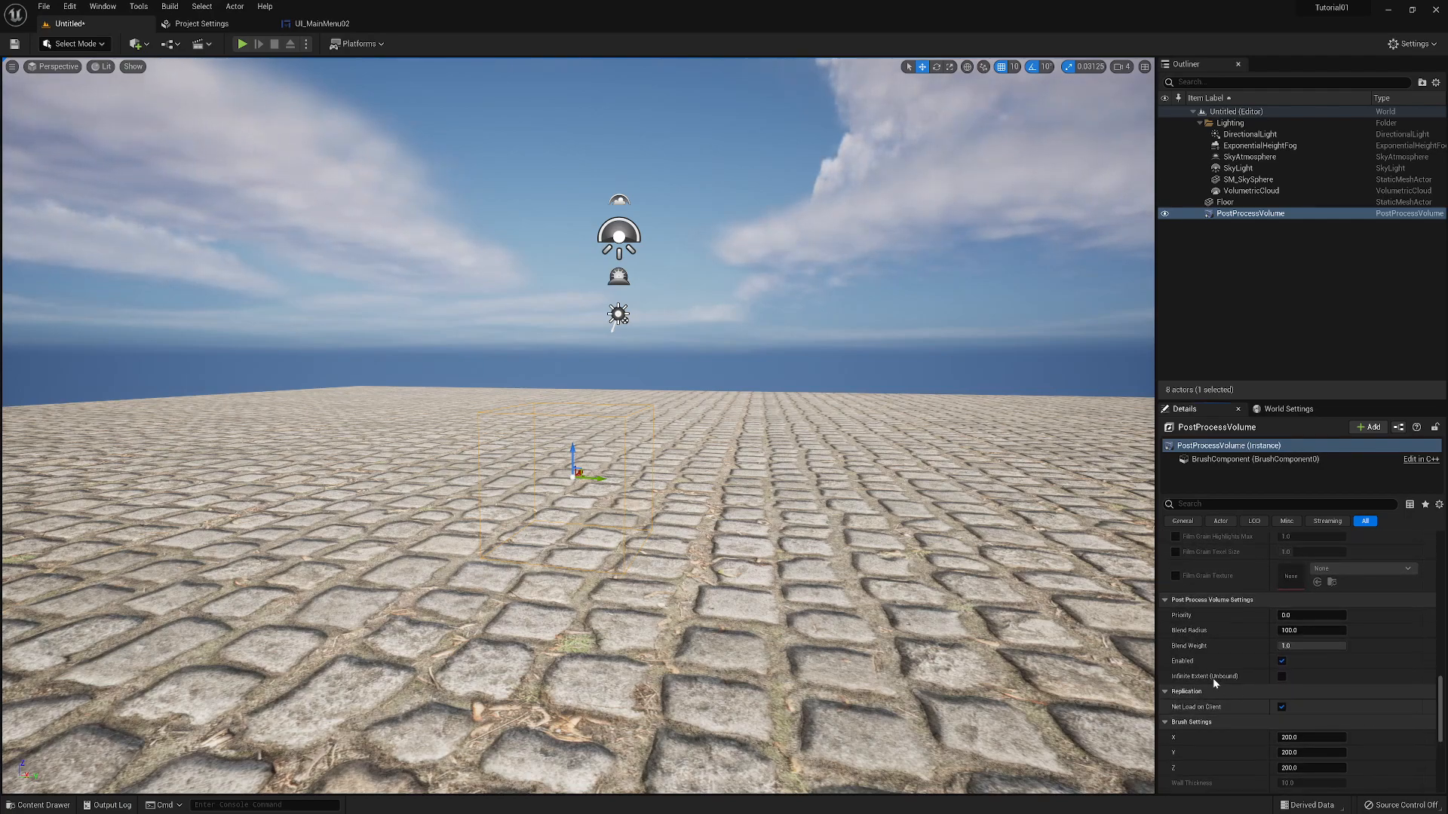
left_click(1281, 677)
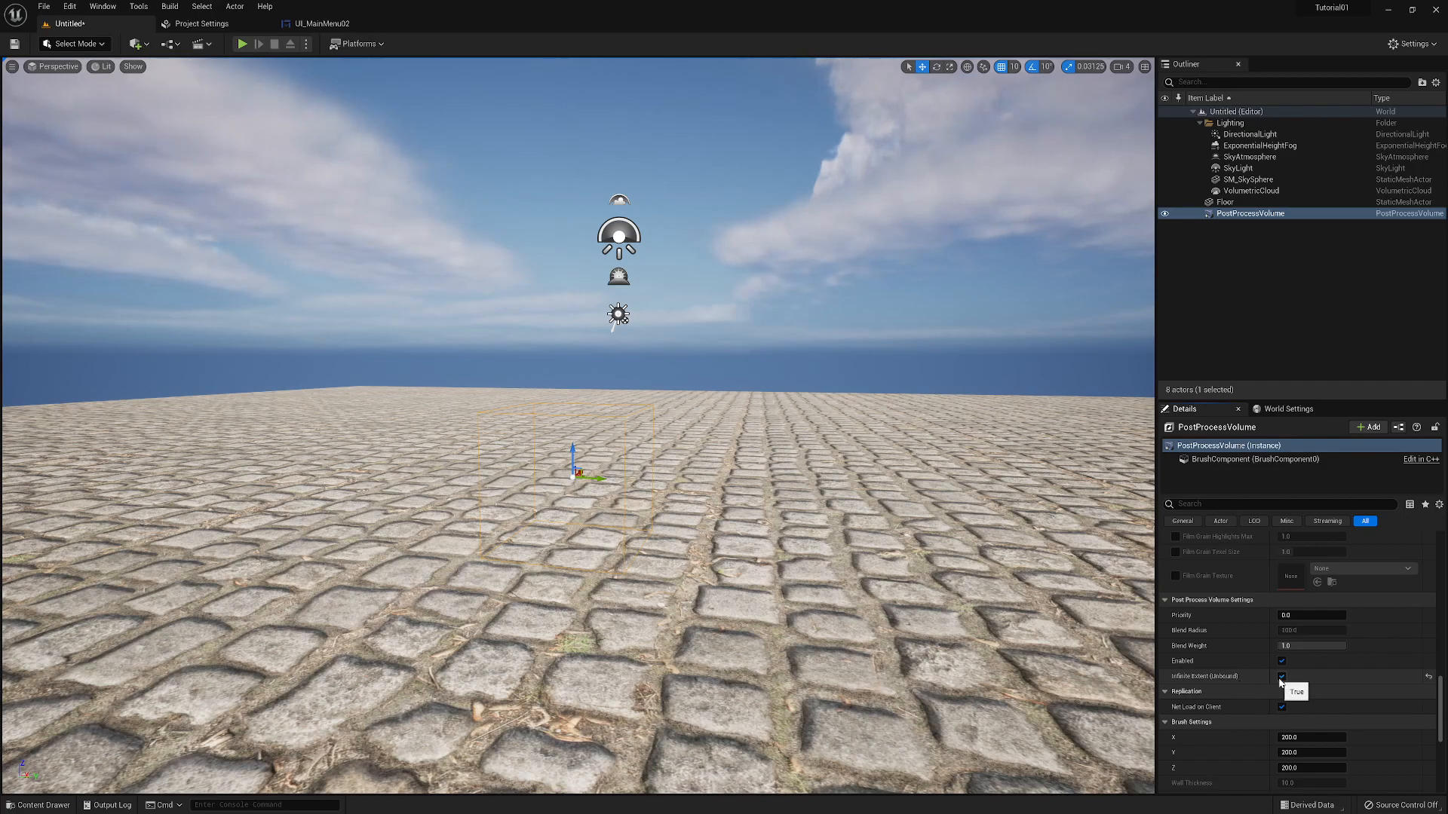
- Override the post process volume's exposure Min Brightness and Max Brightness, setting both to 1
left_click_drag(1440, 688, 1439, 614)
left_click_drag(1437, 609, 1437, 549)
left_click(1165, 616)
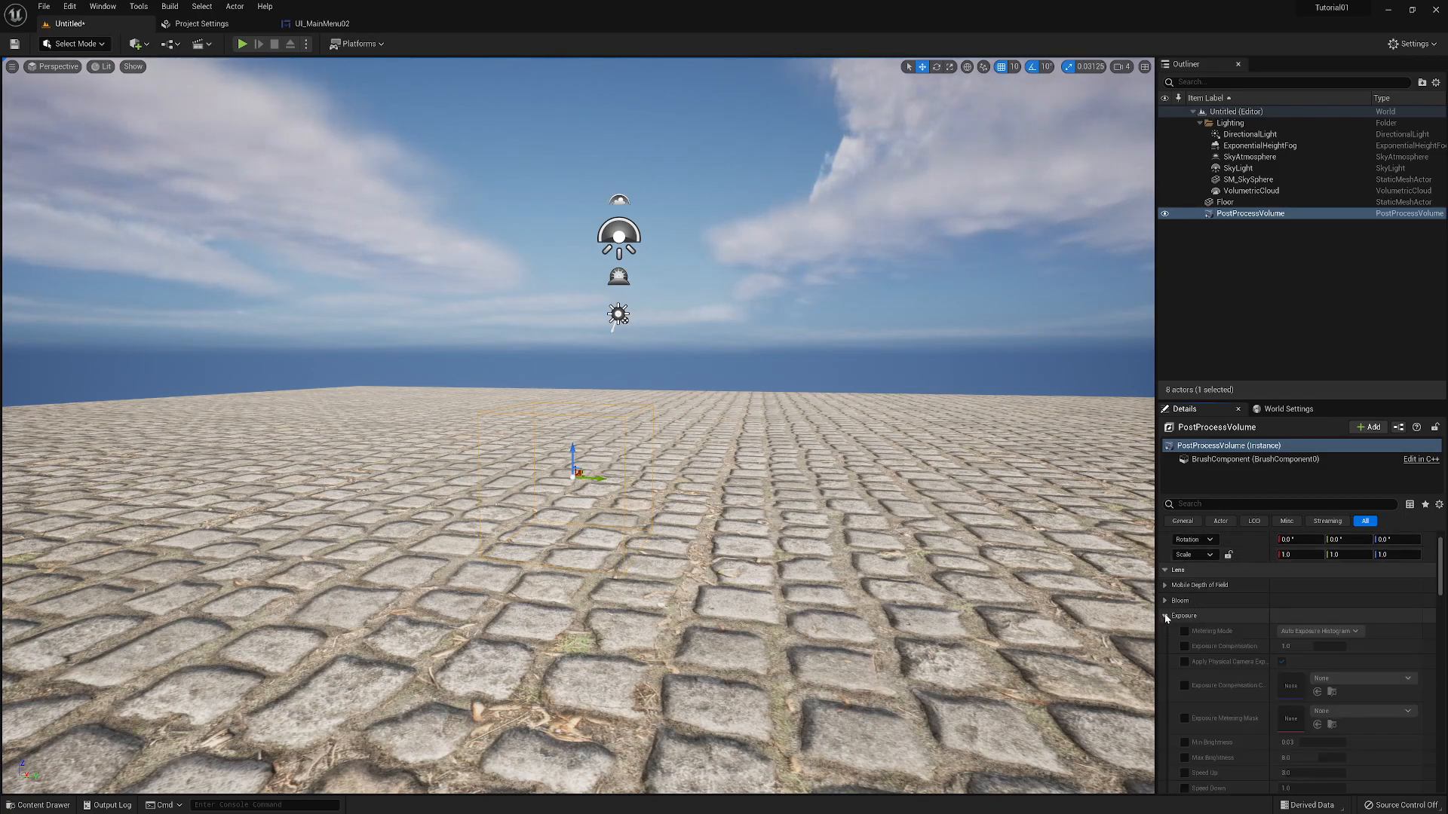
left_click_drag(1442, 573, 1443, 589)
left_click(1184, 654)
left_click(1184, 670)
left_click(1300, 654)
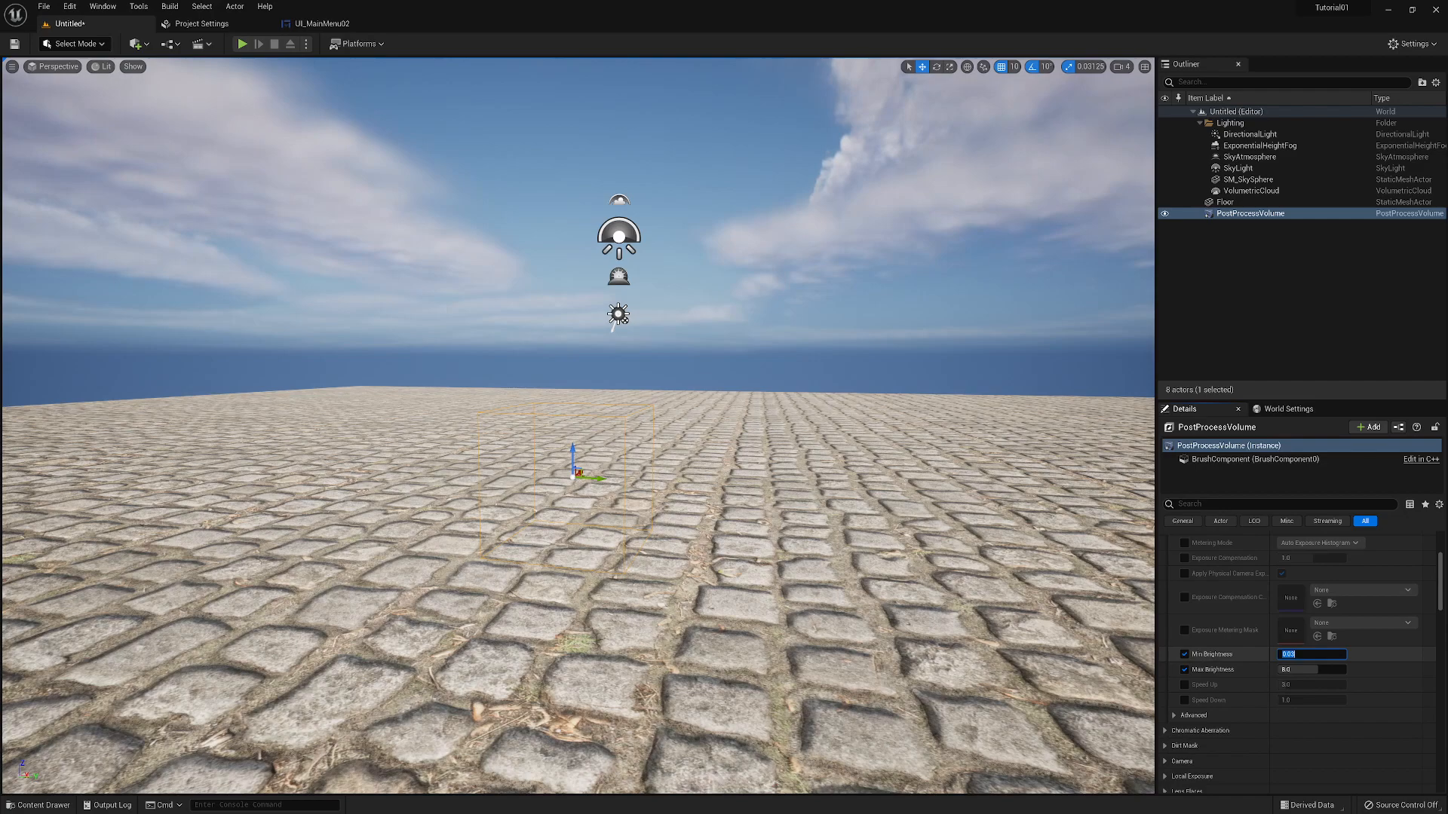
type("1")
left_click(1345, 669)
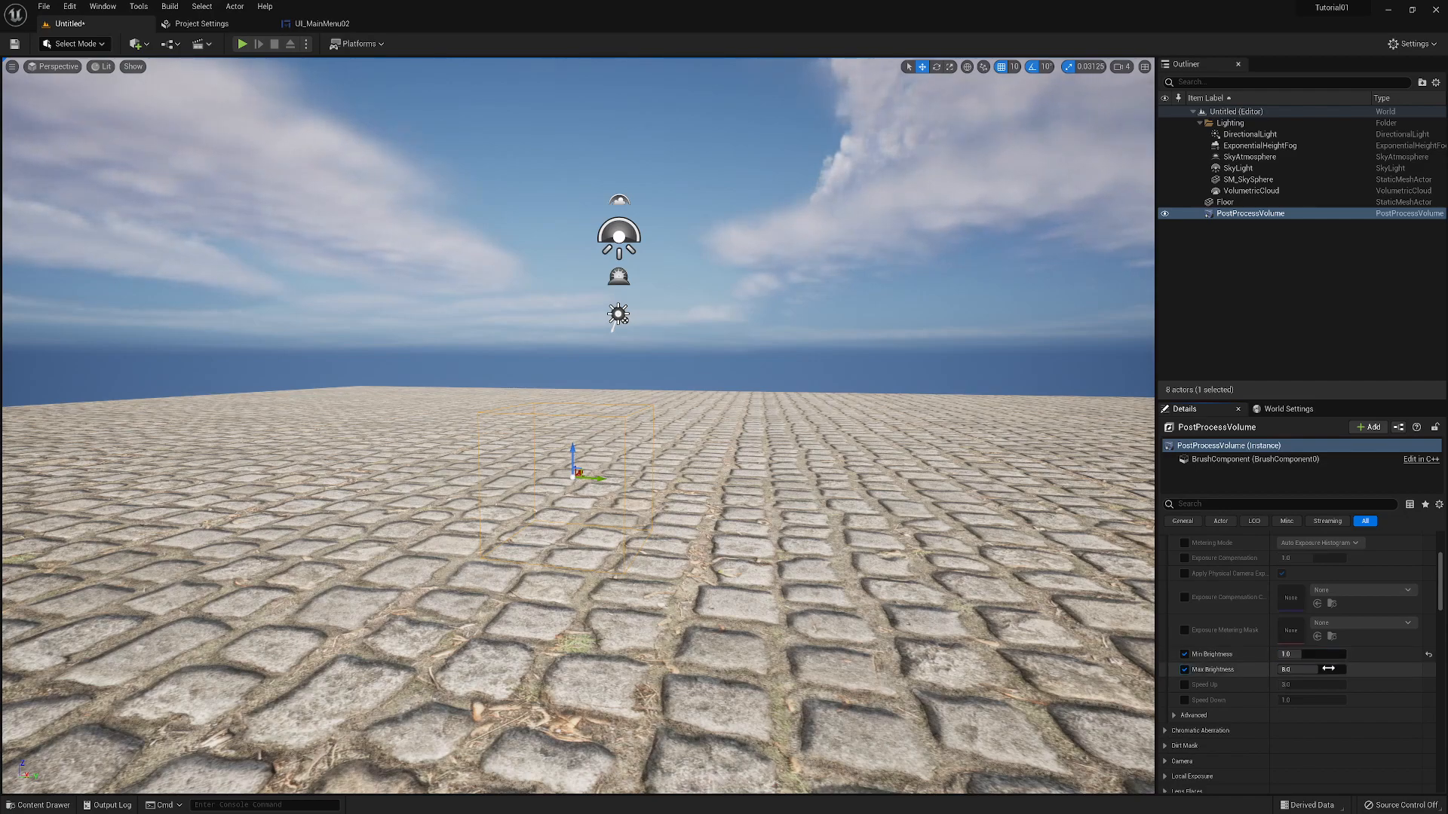
type("1")
key("Return")
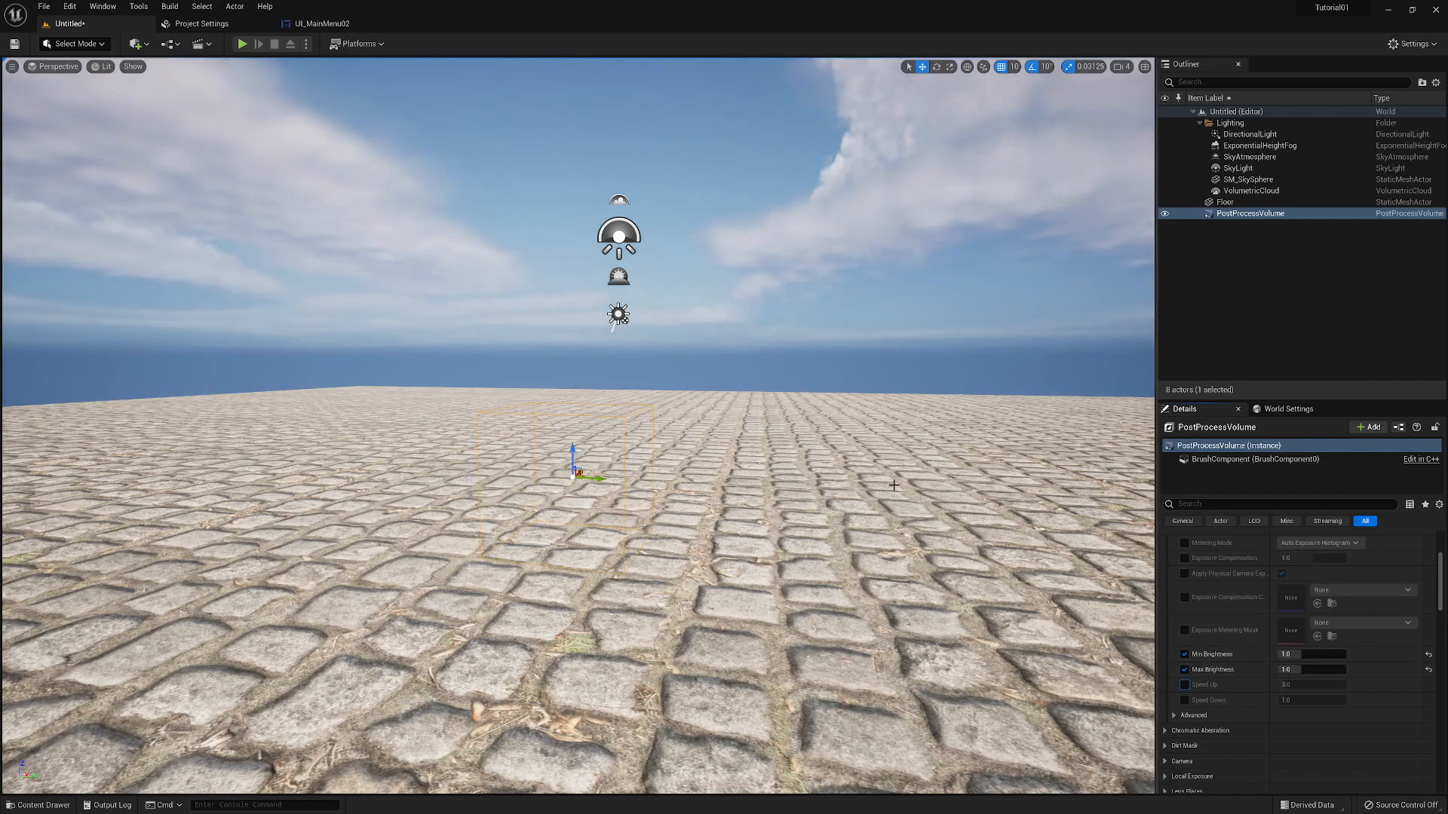
- Override the post process volume's Exposure Compensation and set it to 0
right_click_drag(579, 423, 467, 301)
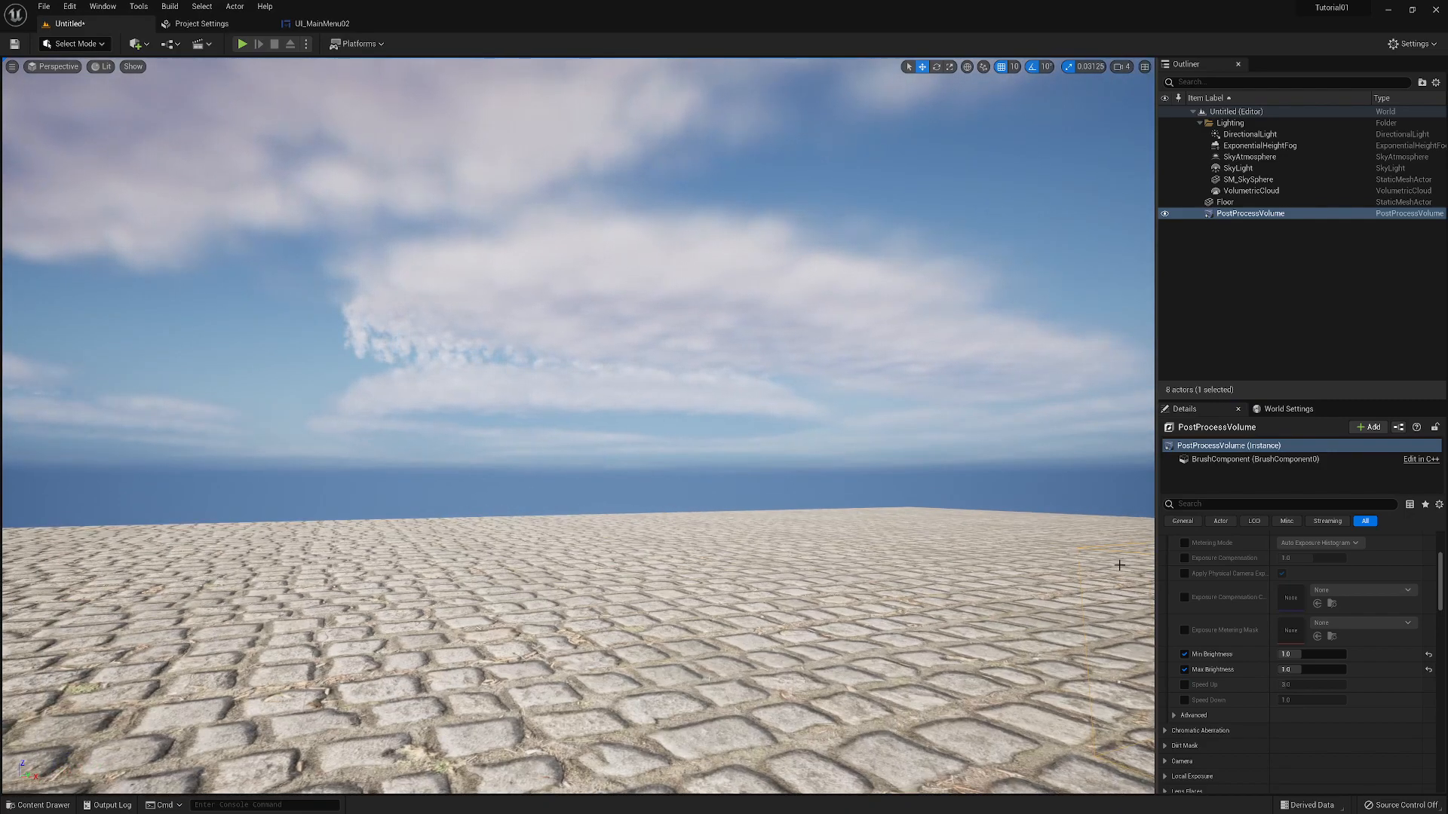
left_click(1184, 558)
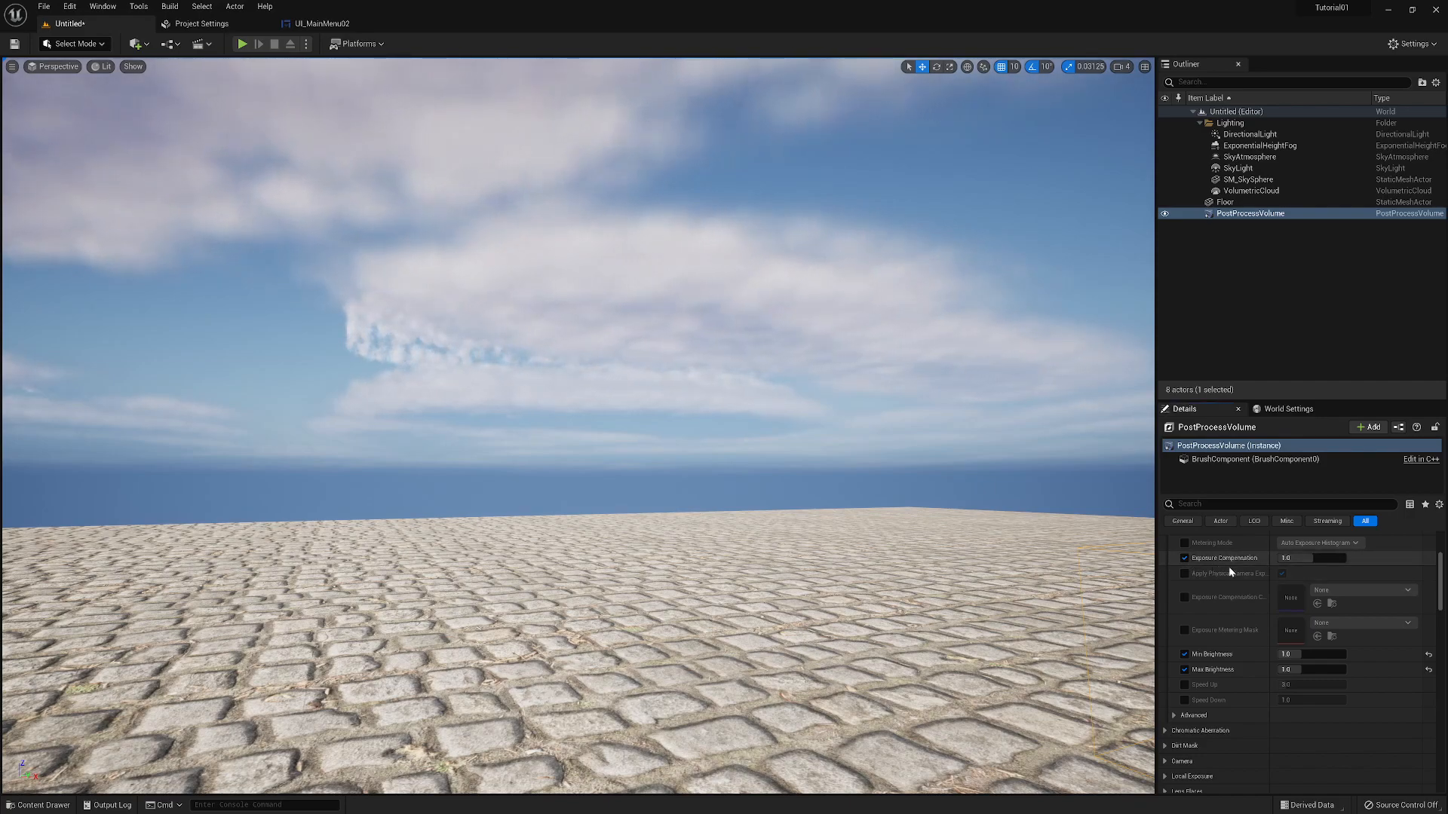
mouse_move(1313, 559)
left_mouse_down()
mouse_move(1221, 559)
mouse_move(1319, 558)
left_mouse_up()
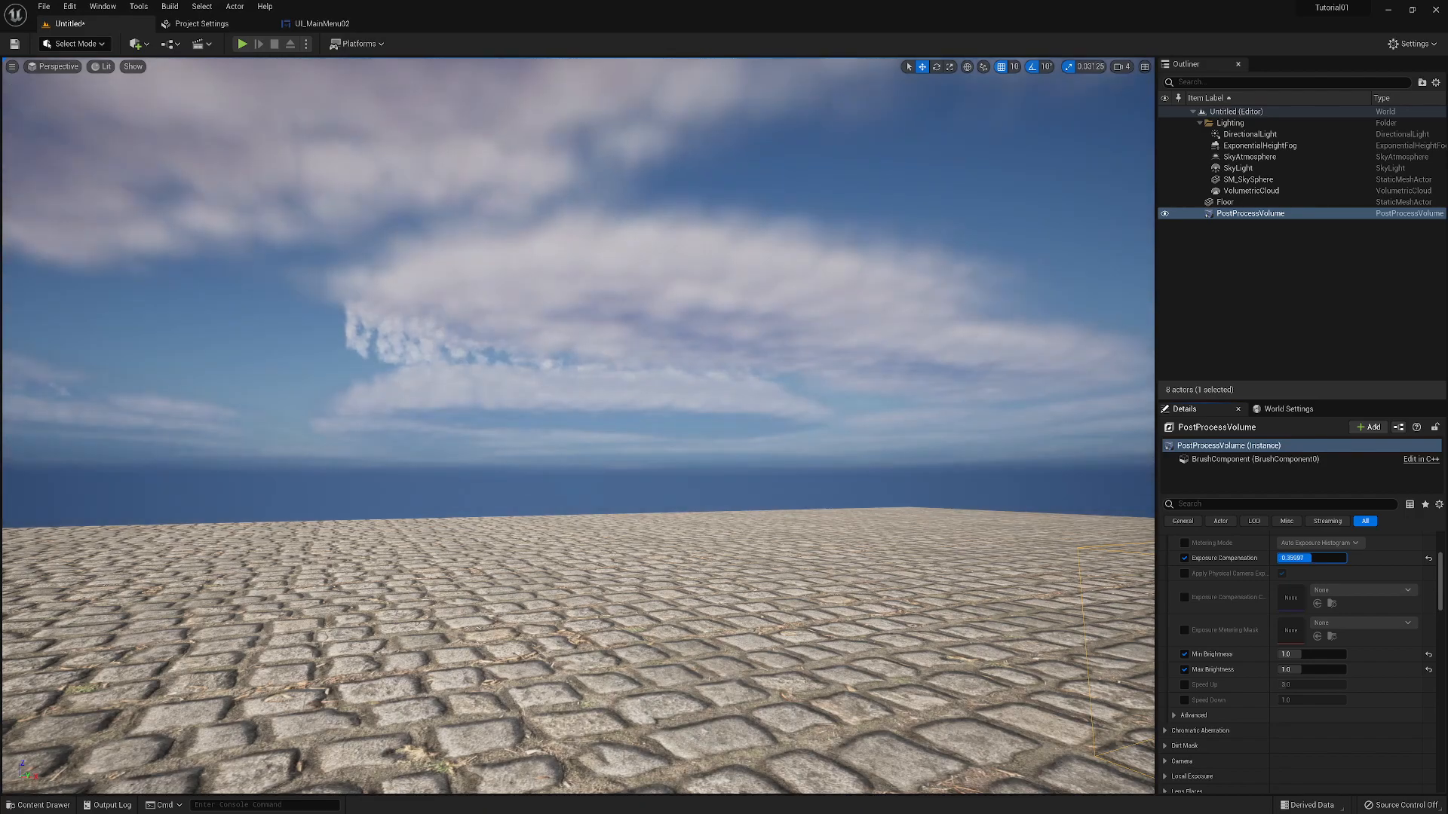
left_click(1316, 559)
type("0")
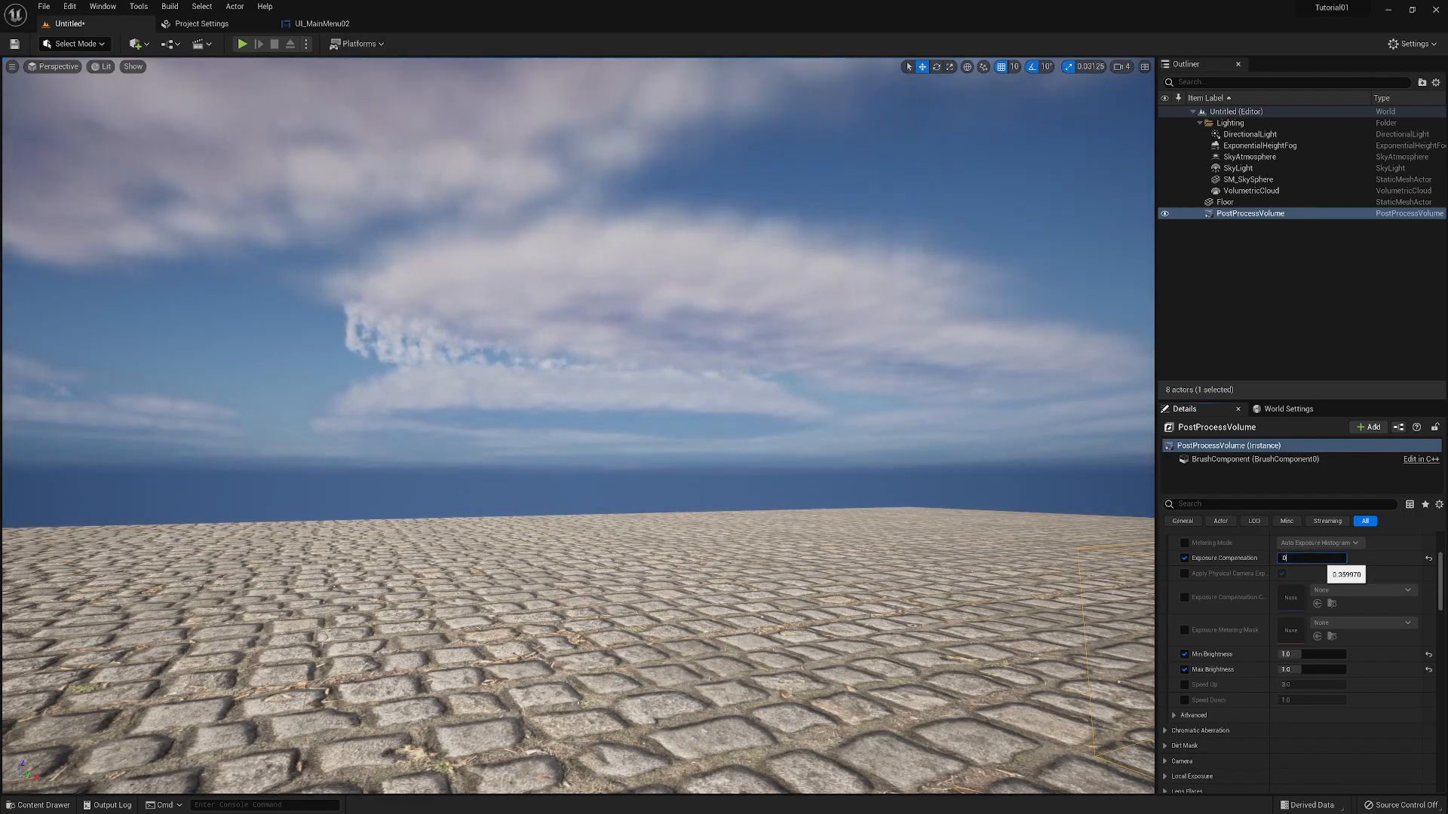
key("Return")
- Place a Player Start actor on the cobblestone floor
right_click_drag(940, 498, 745, 438)
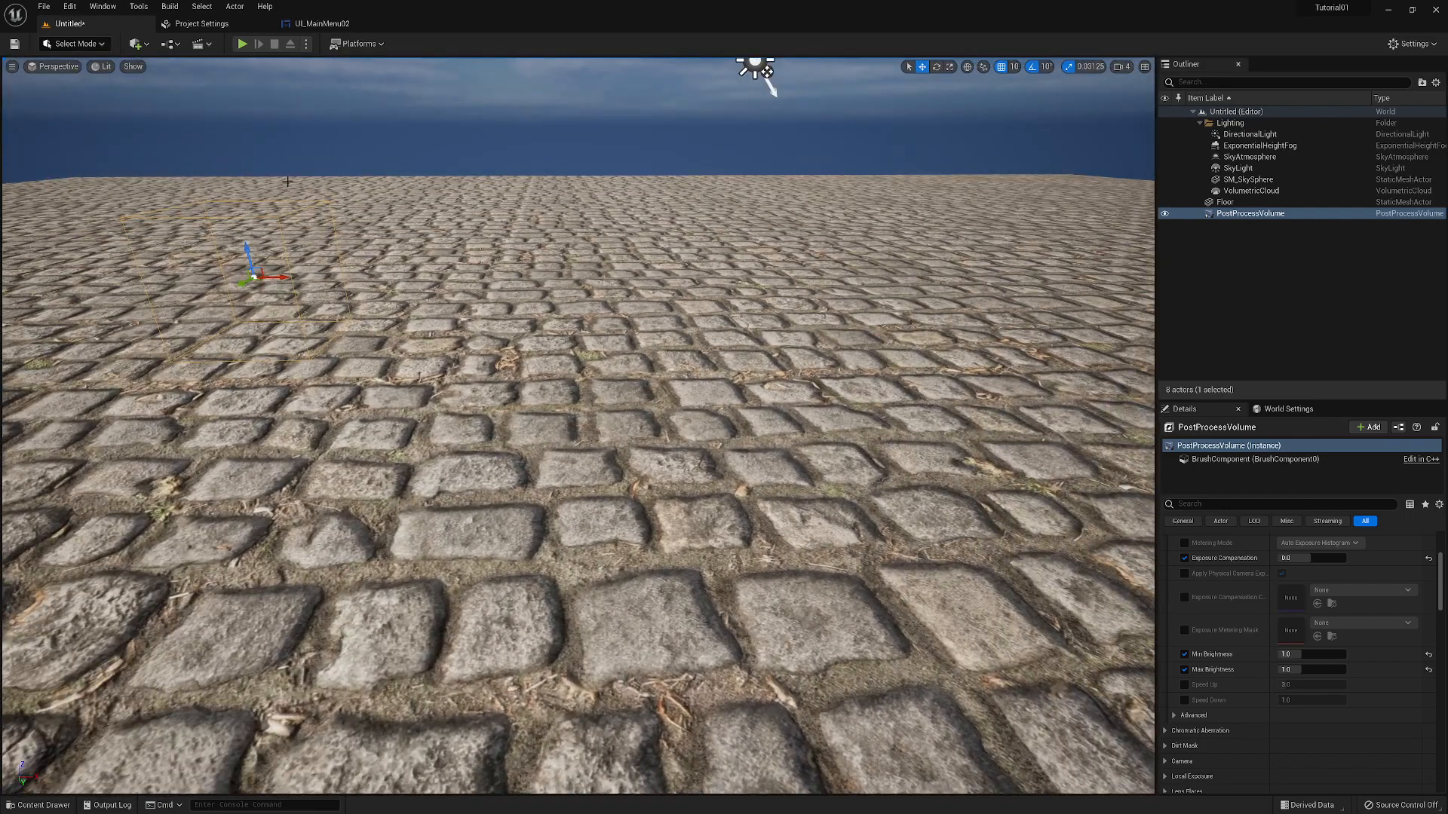
left_click(137, 45)
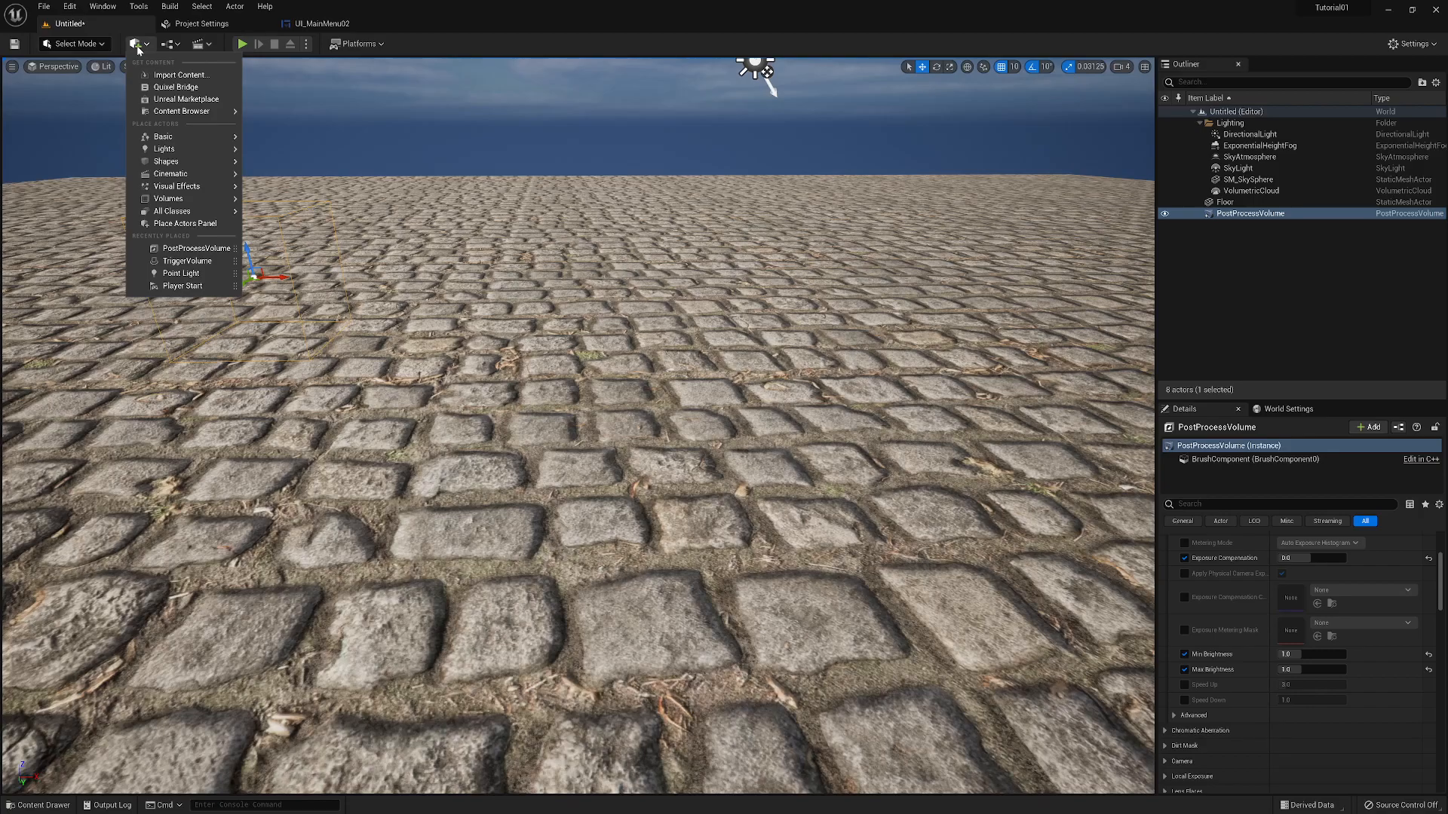
mouse_move(182, 141)
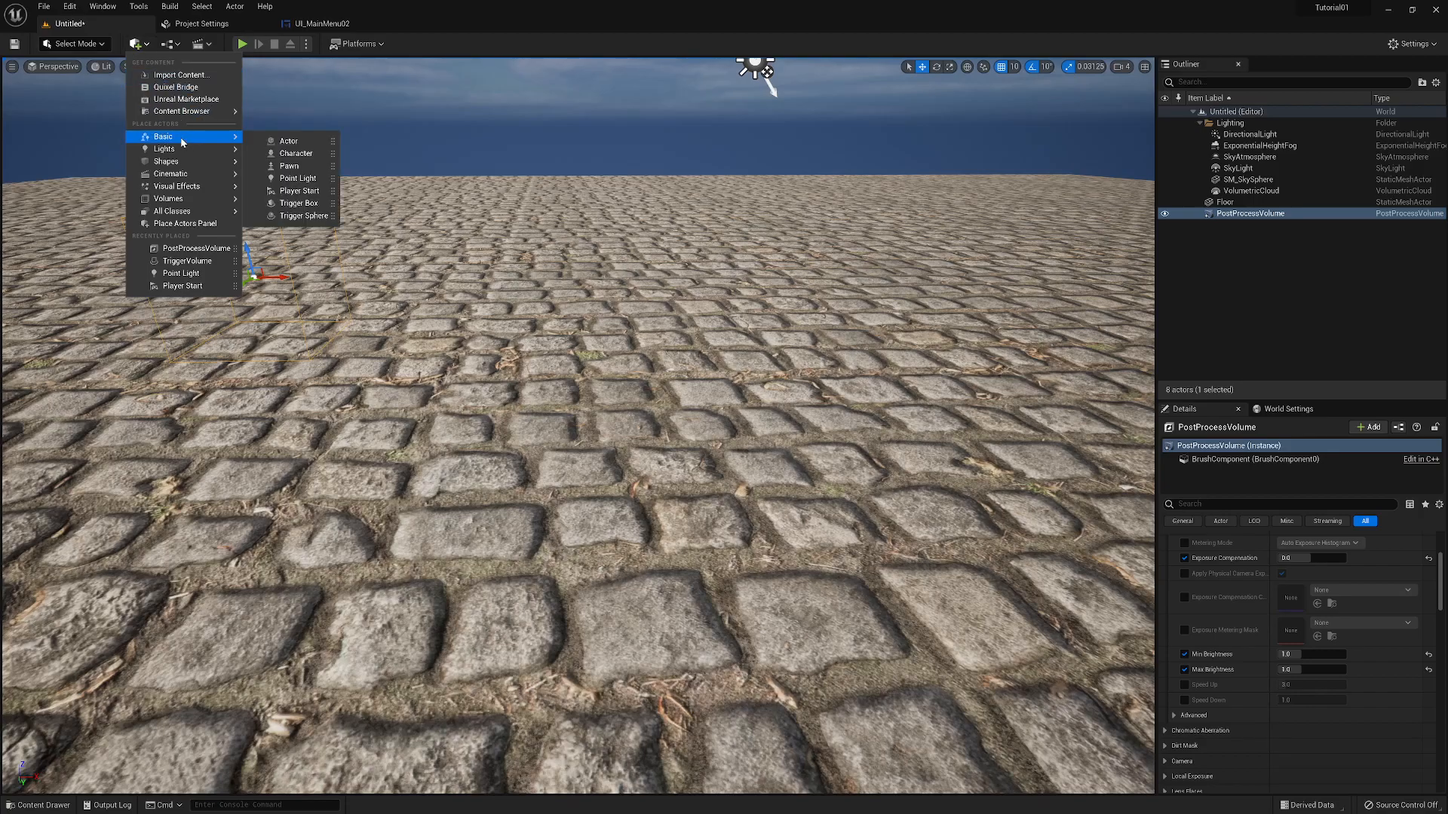
left_click_drag(299, 191, 733, 448)
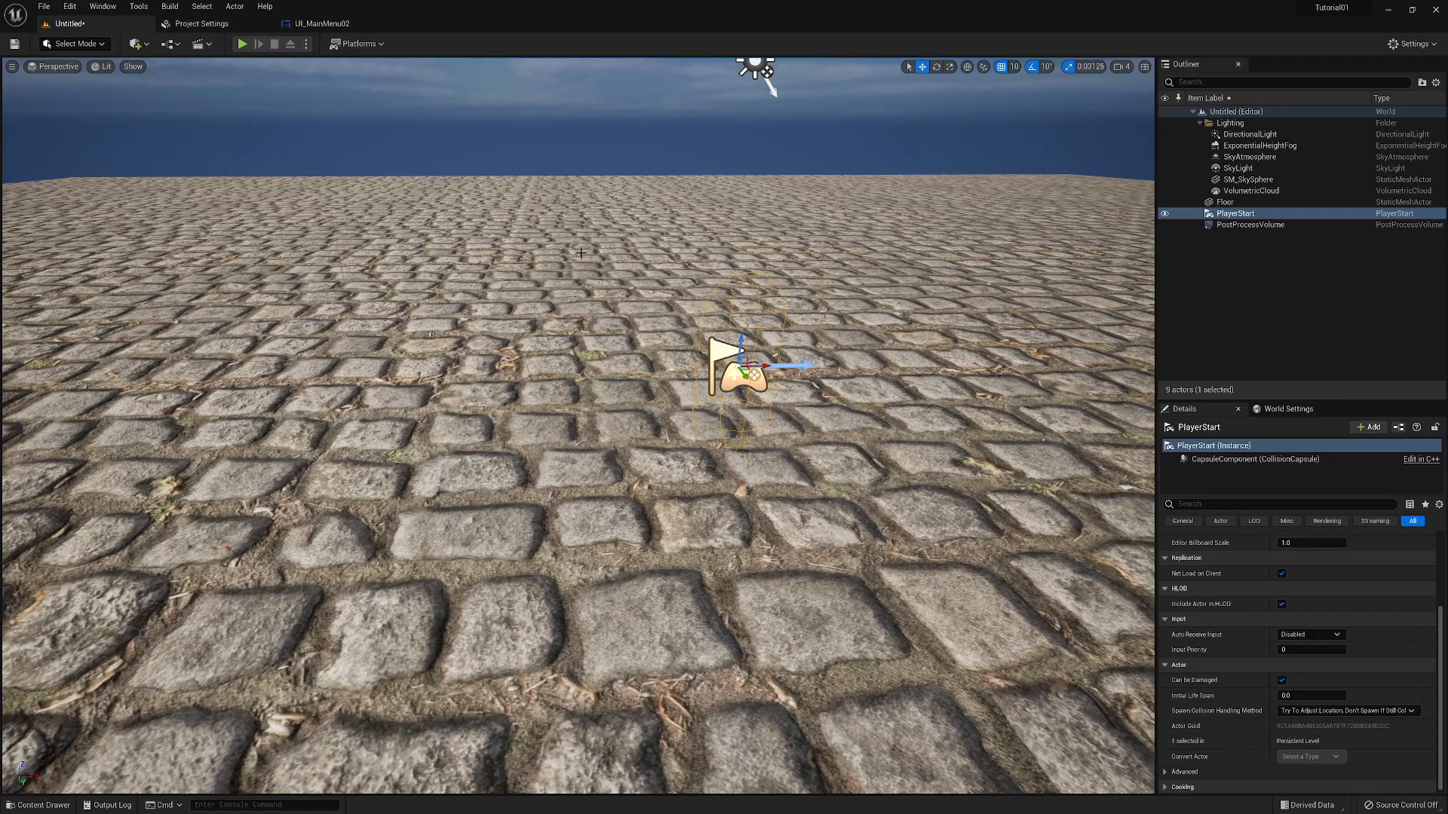
- Set the level's GameMode Override to BP_Game_GameMode
left_click(1287, 411)
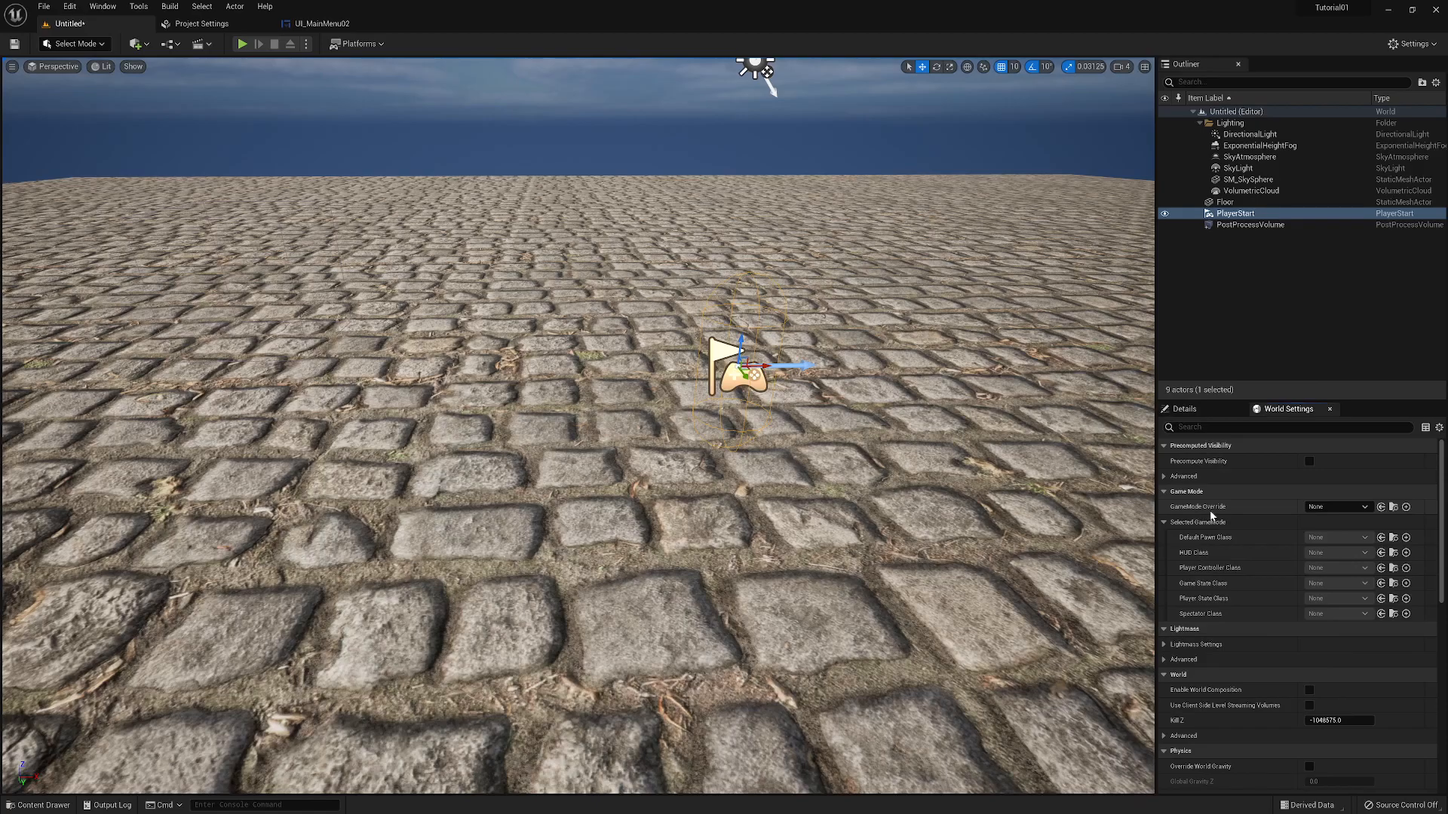
left_click(1365, 507)
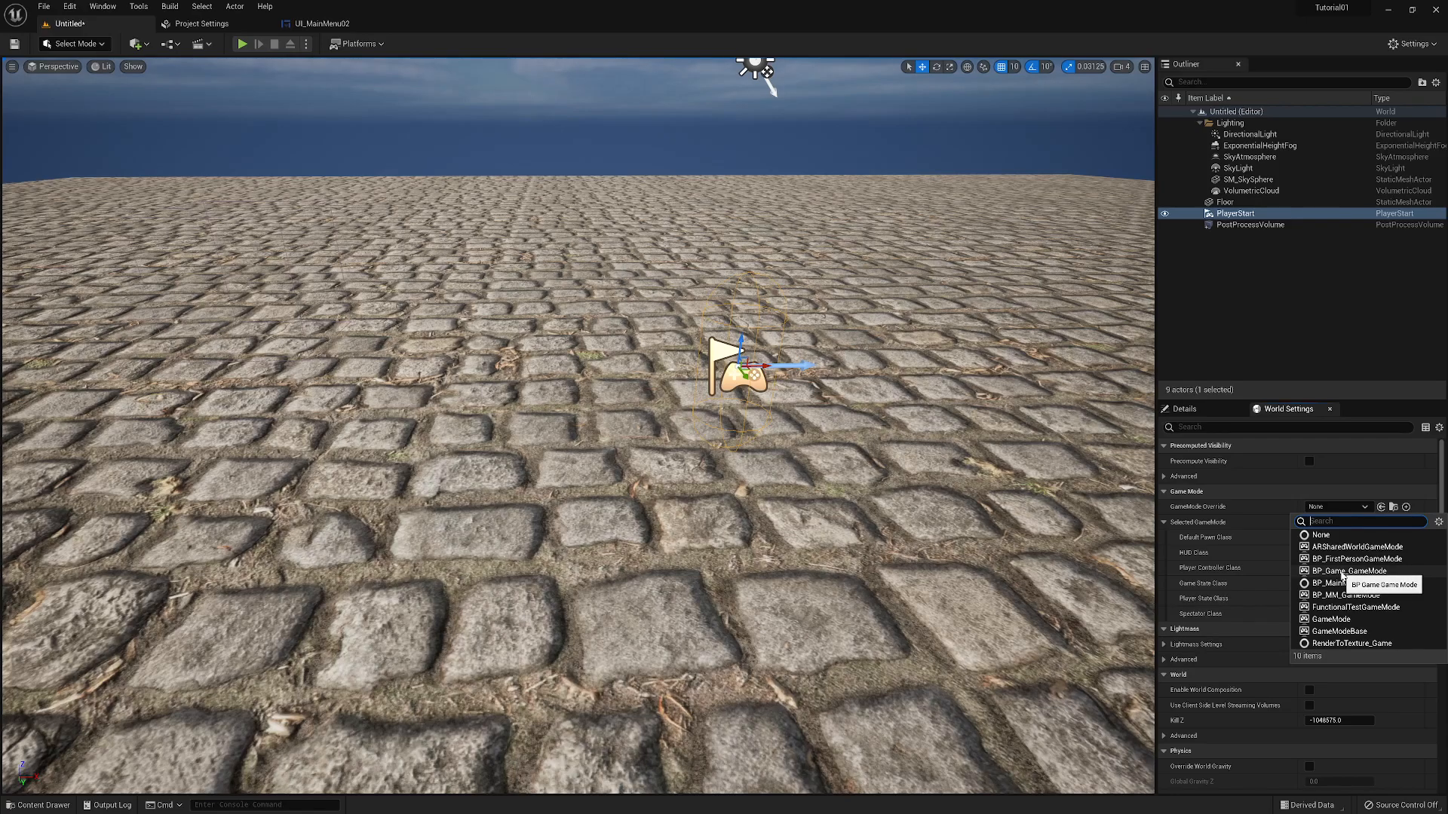
left_click(1343, 573)
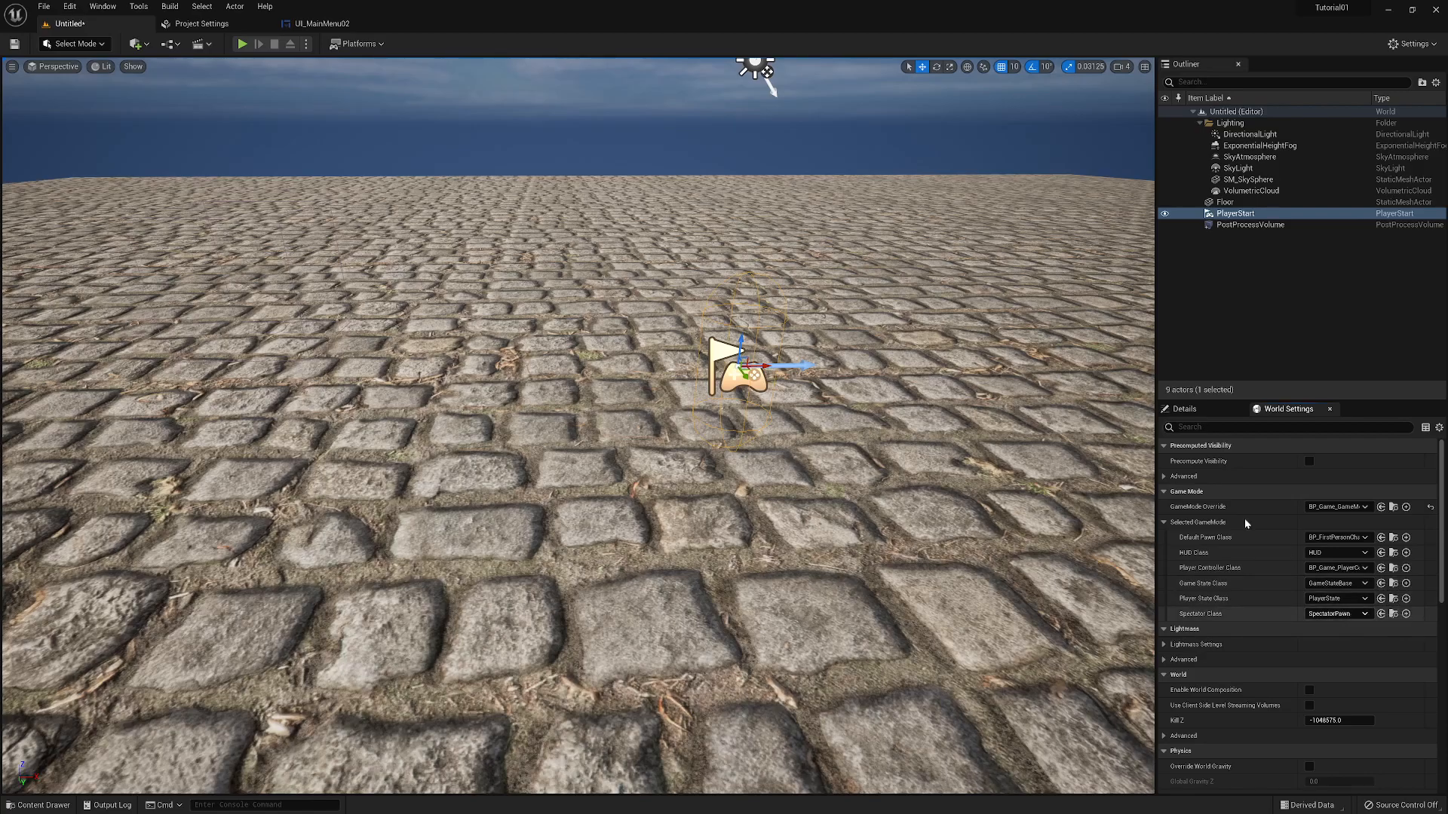
- Save the level as Level2 in the _MyContent Maps folder
left_click(14, 47)
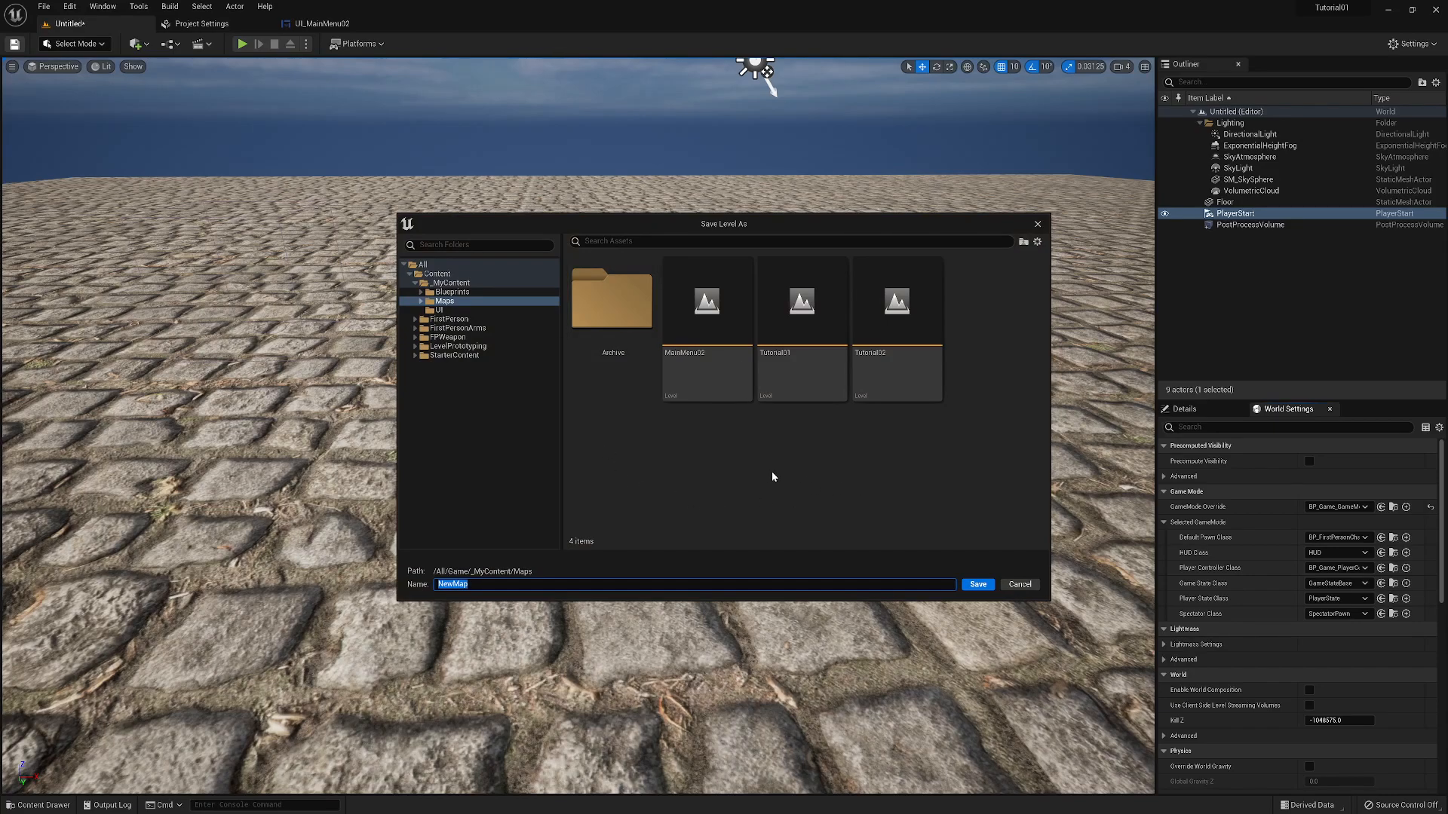
type("Level2")
key("Return")
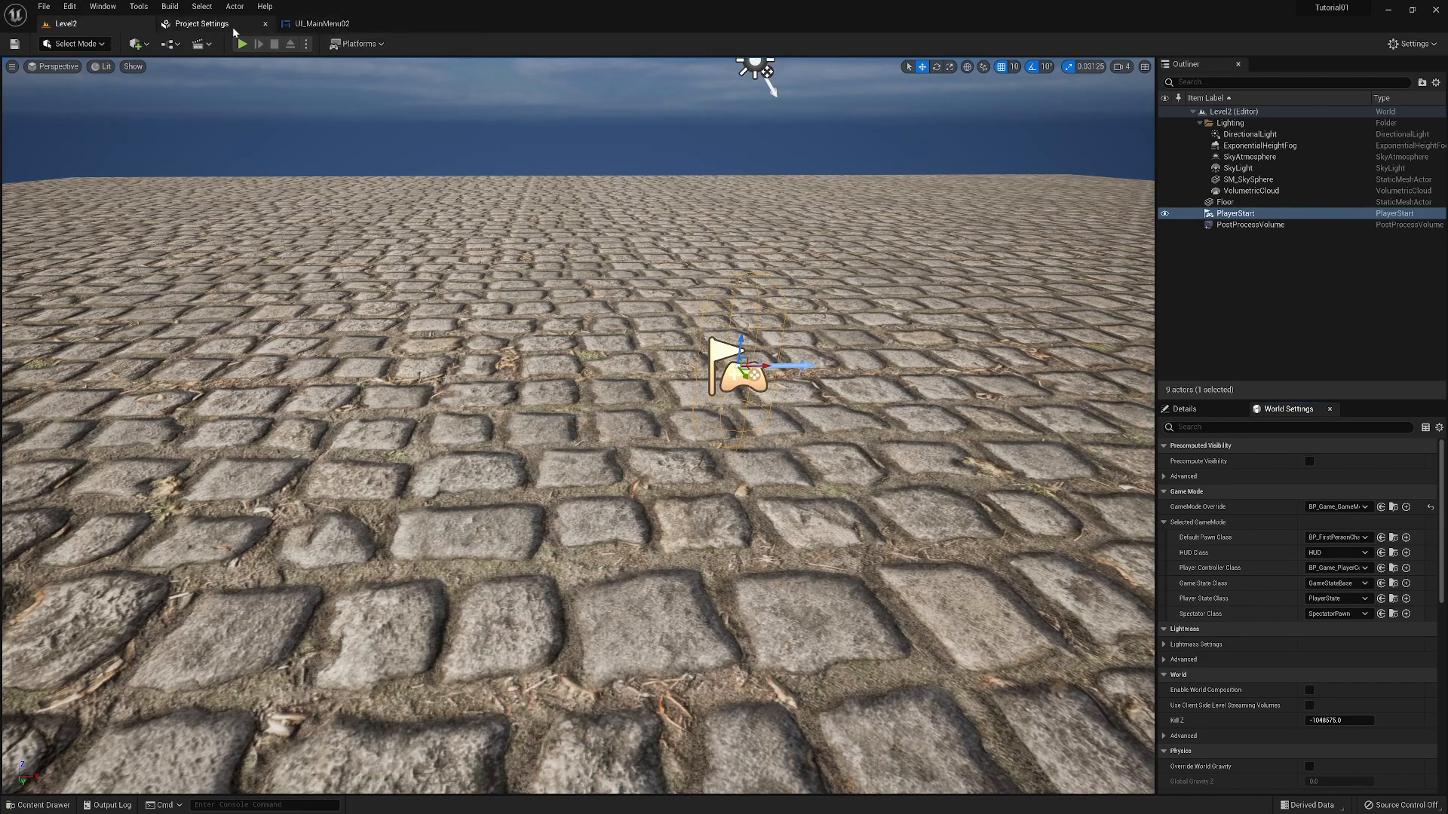
- Duplicate the btnNewGame button in the designer view of UI_MainMenu02
left_click(317, 23)
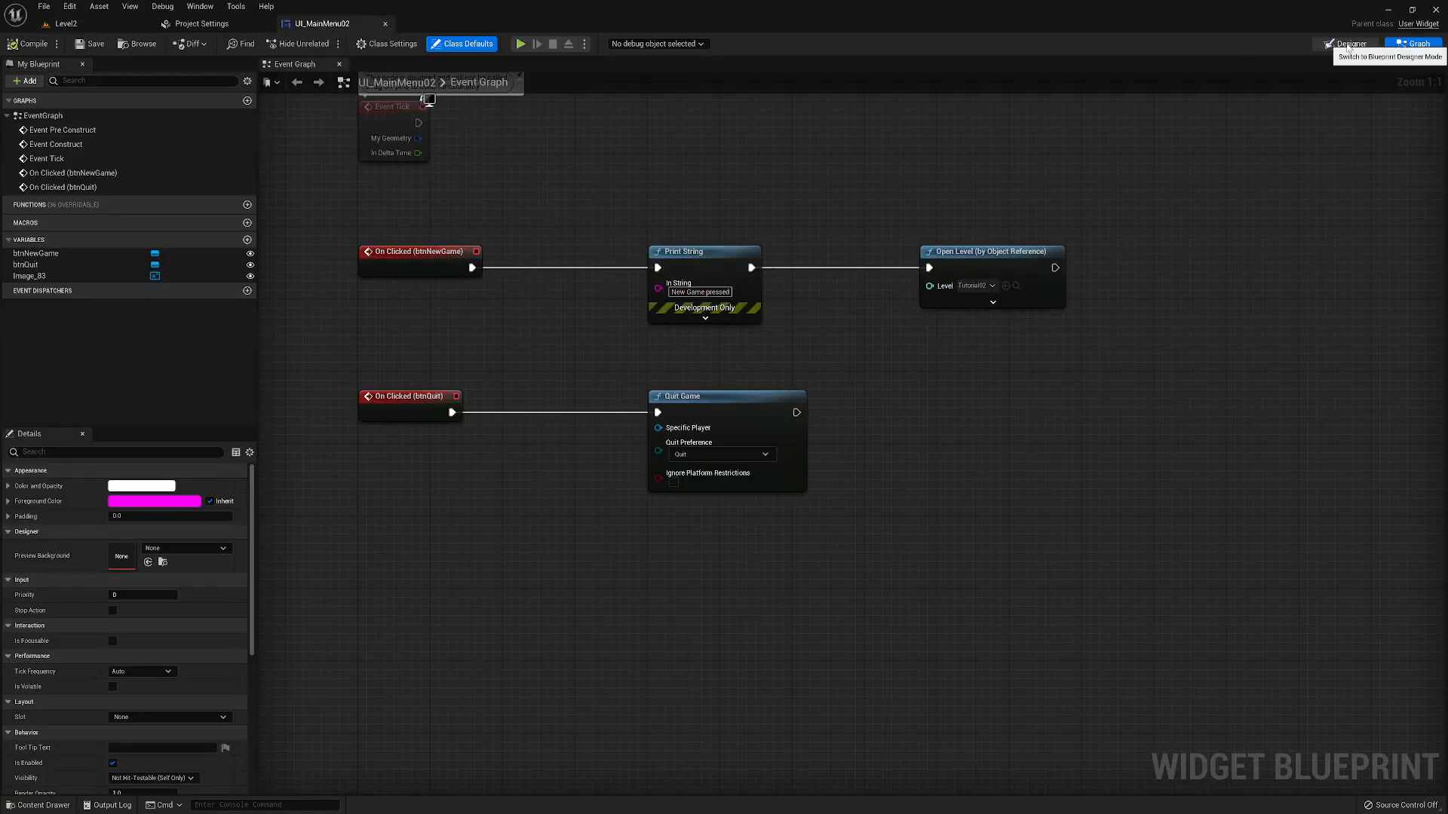
left_click(1347, 43)
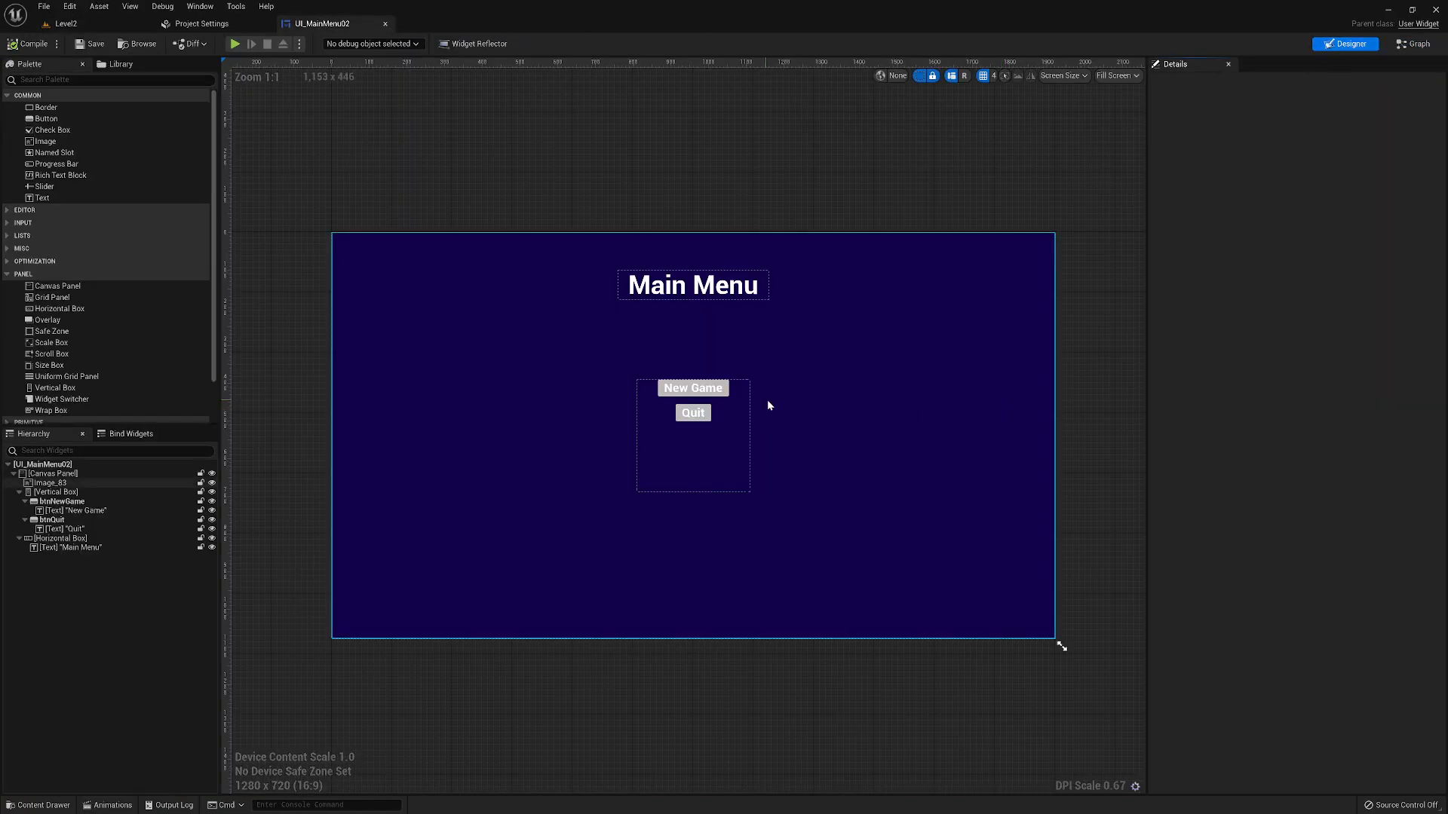
left_click(62, 503)
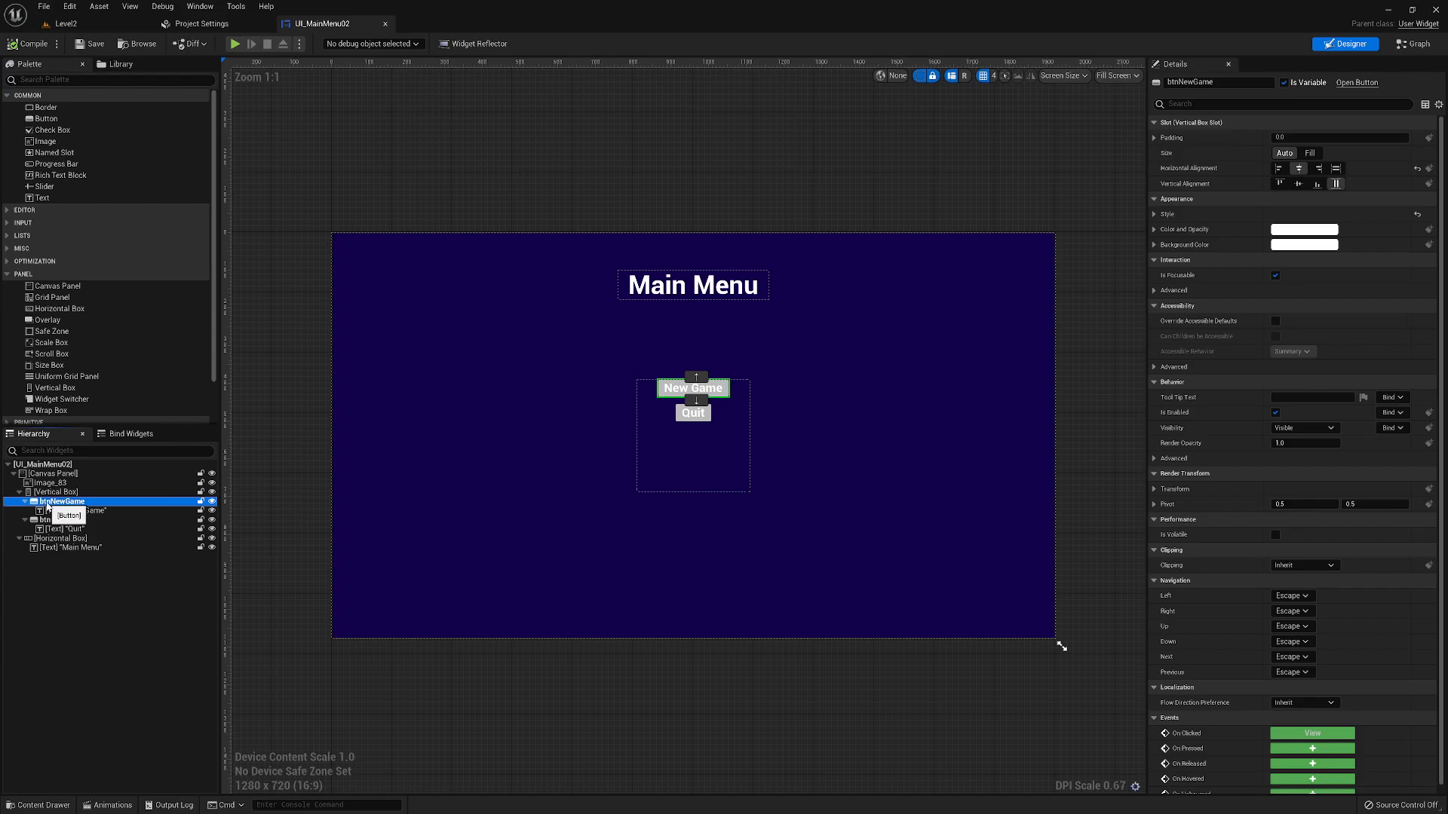
right_click(47, 506)
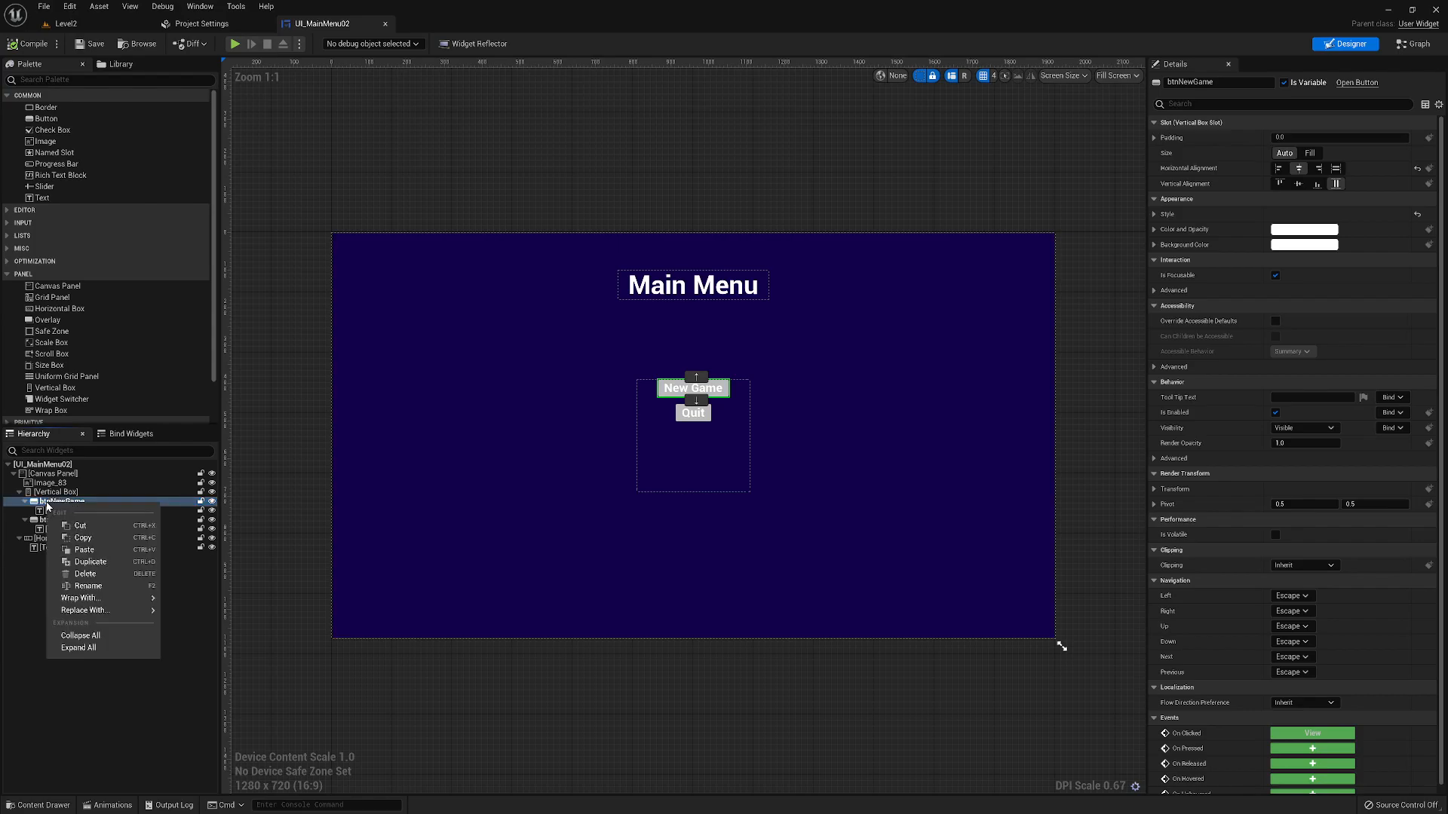
left_click(102, 562)
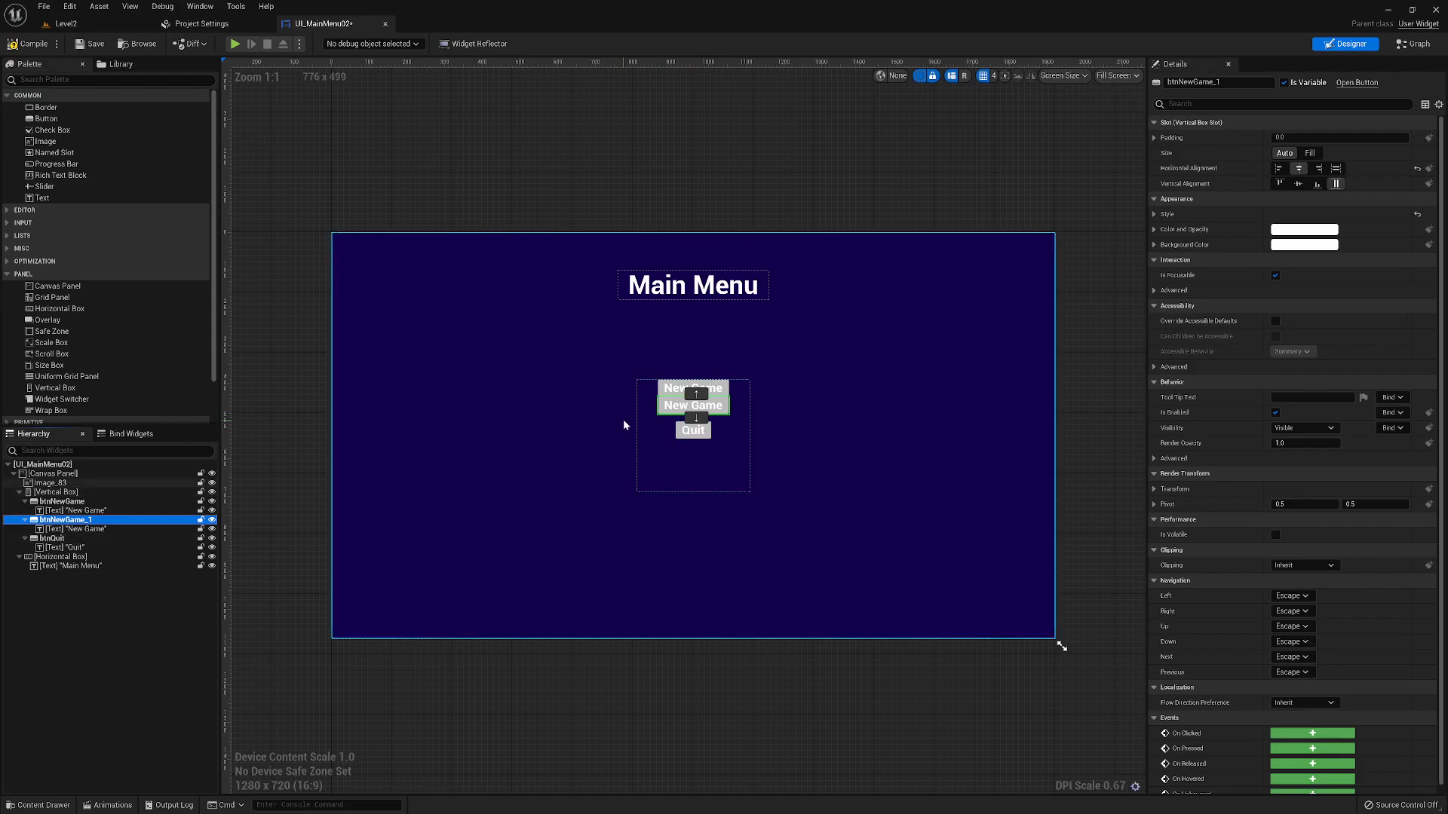
- Set the duplicated New Game button's padding to 10
left_click(1284, 138)
left_click_drag(1283, 136, 1268, 139)
key("Return")
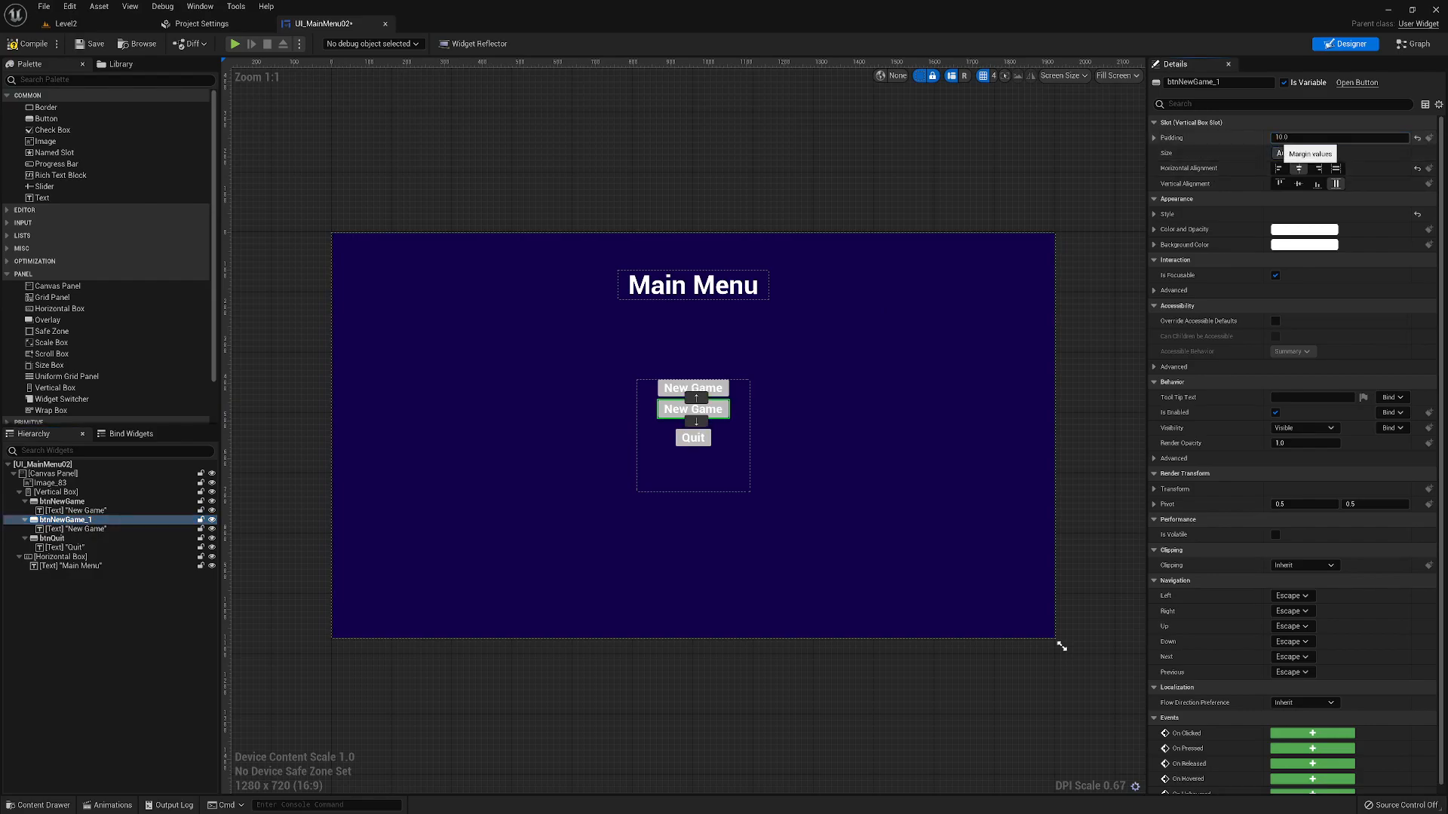
- Set the original btnNewGame button's padding to 10
left_click(720, 389)
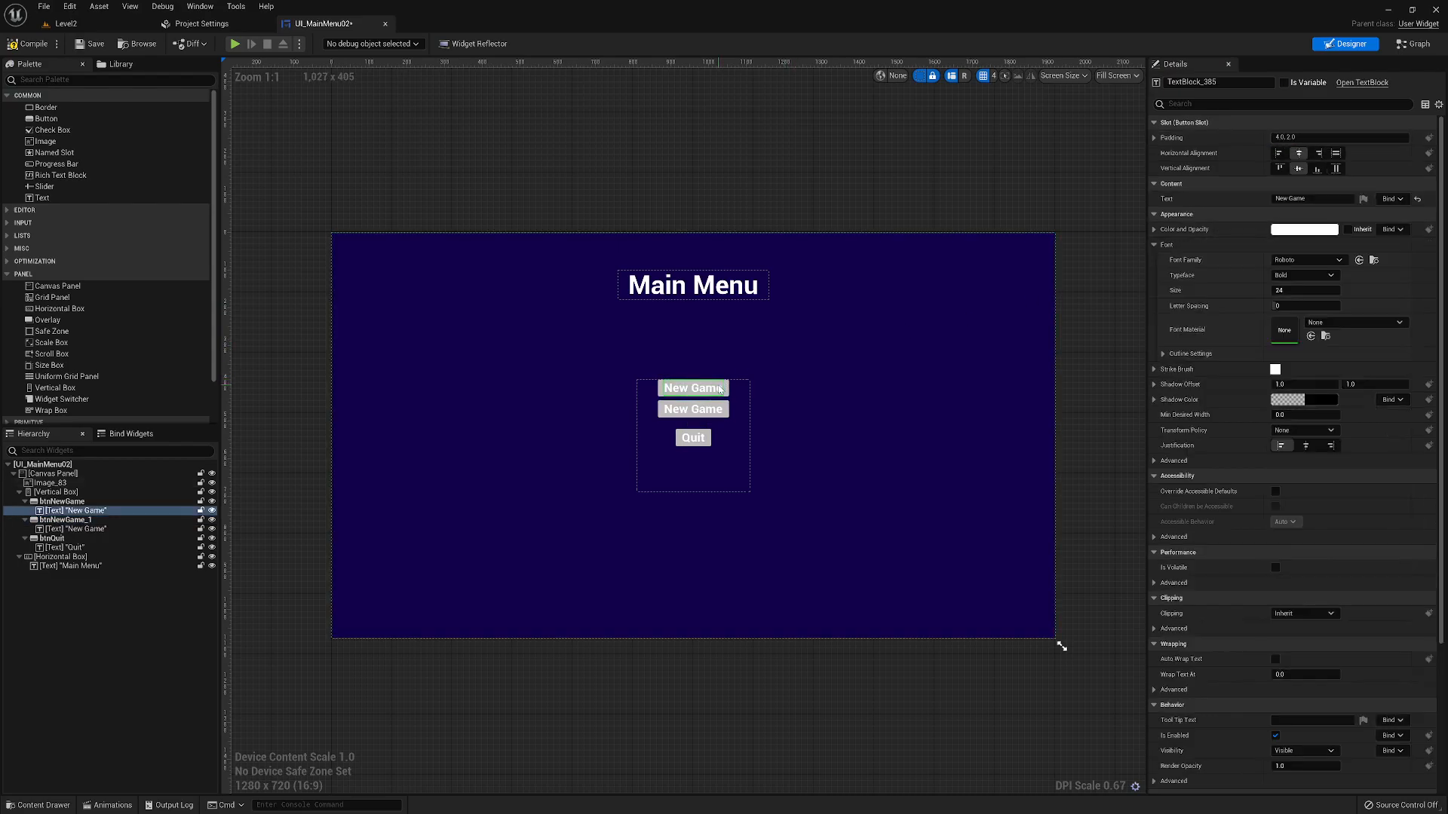
left_click(62, 502)
left_click(1303, 138)
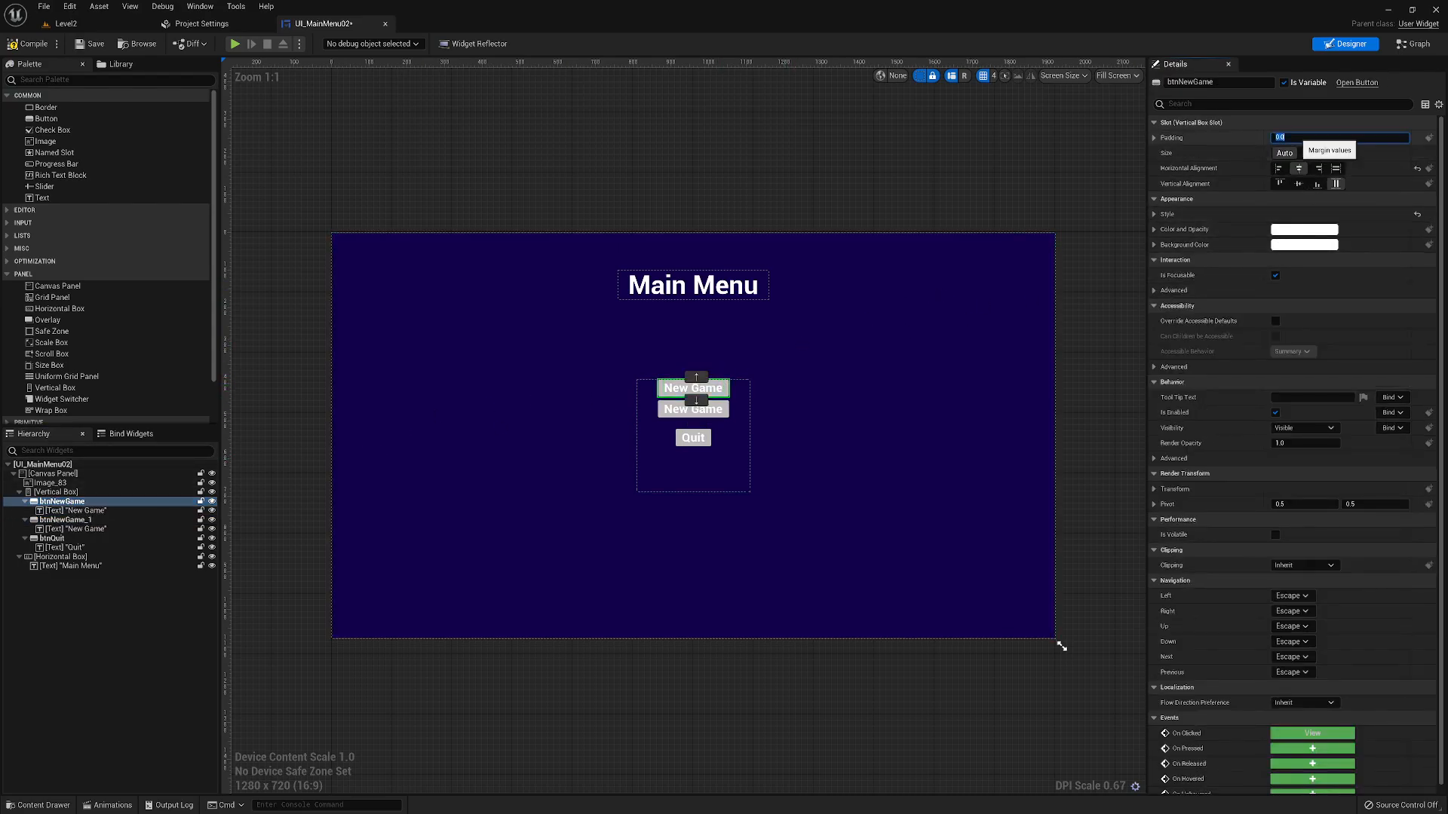
type("10")
key("Return")
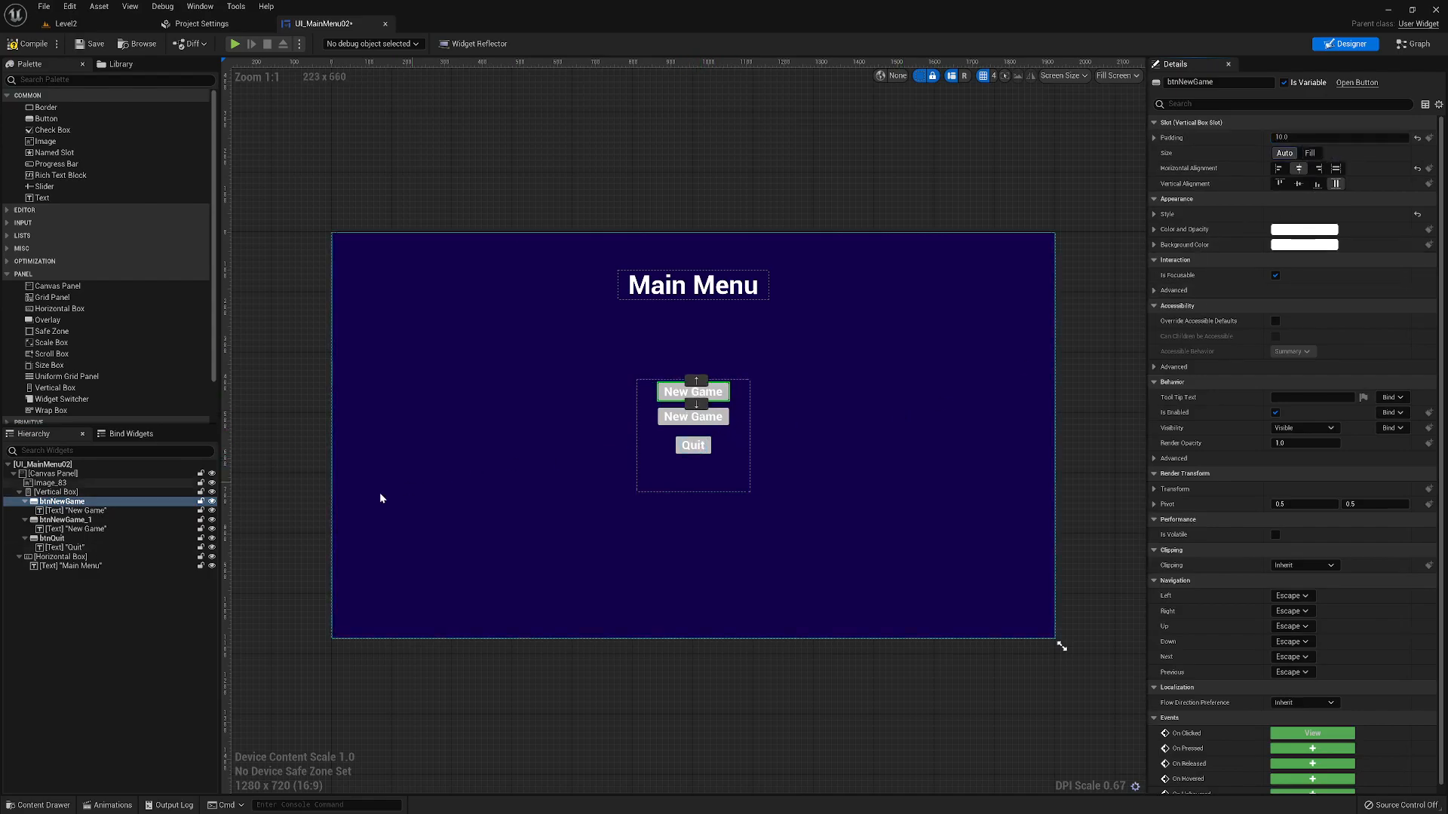
- Set the btnQuit button's padding to 10
left_click(53, 539)
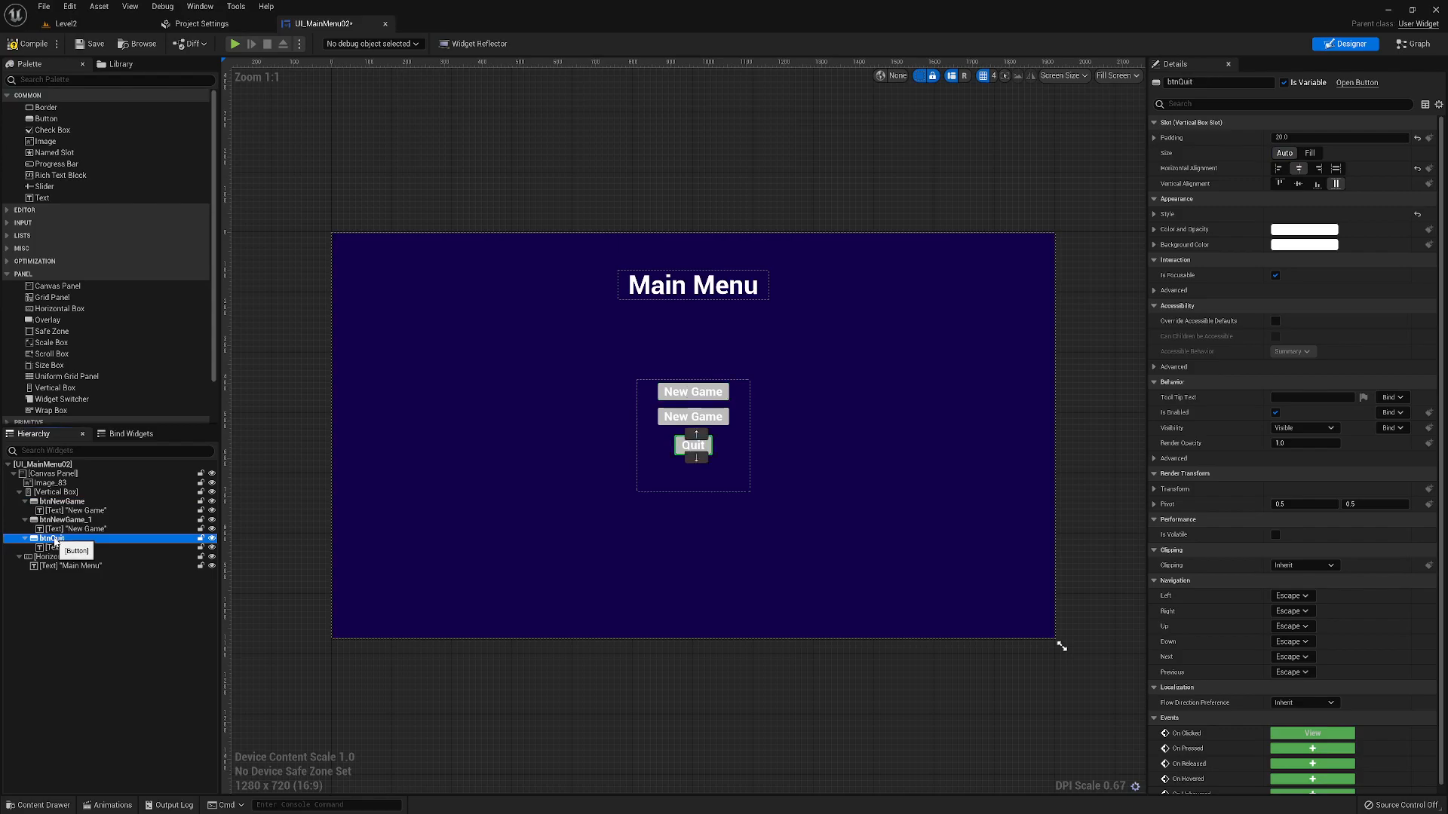
left_click(1314, 138)
type("10")
key("Return")
- Rename the duplicated New Game button to btnLevel02
left_click(697, 417)
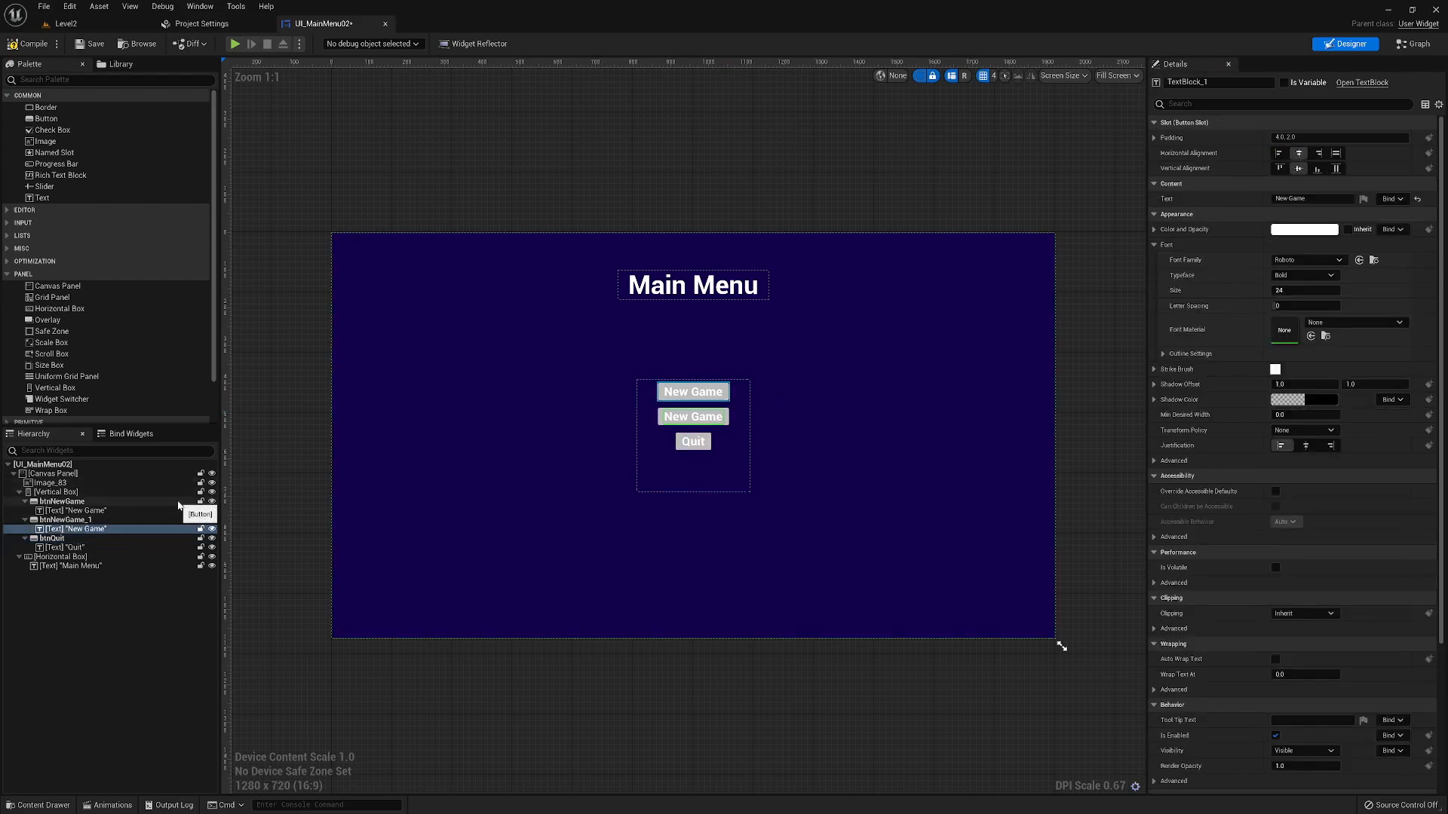
left_click(89, 521)
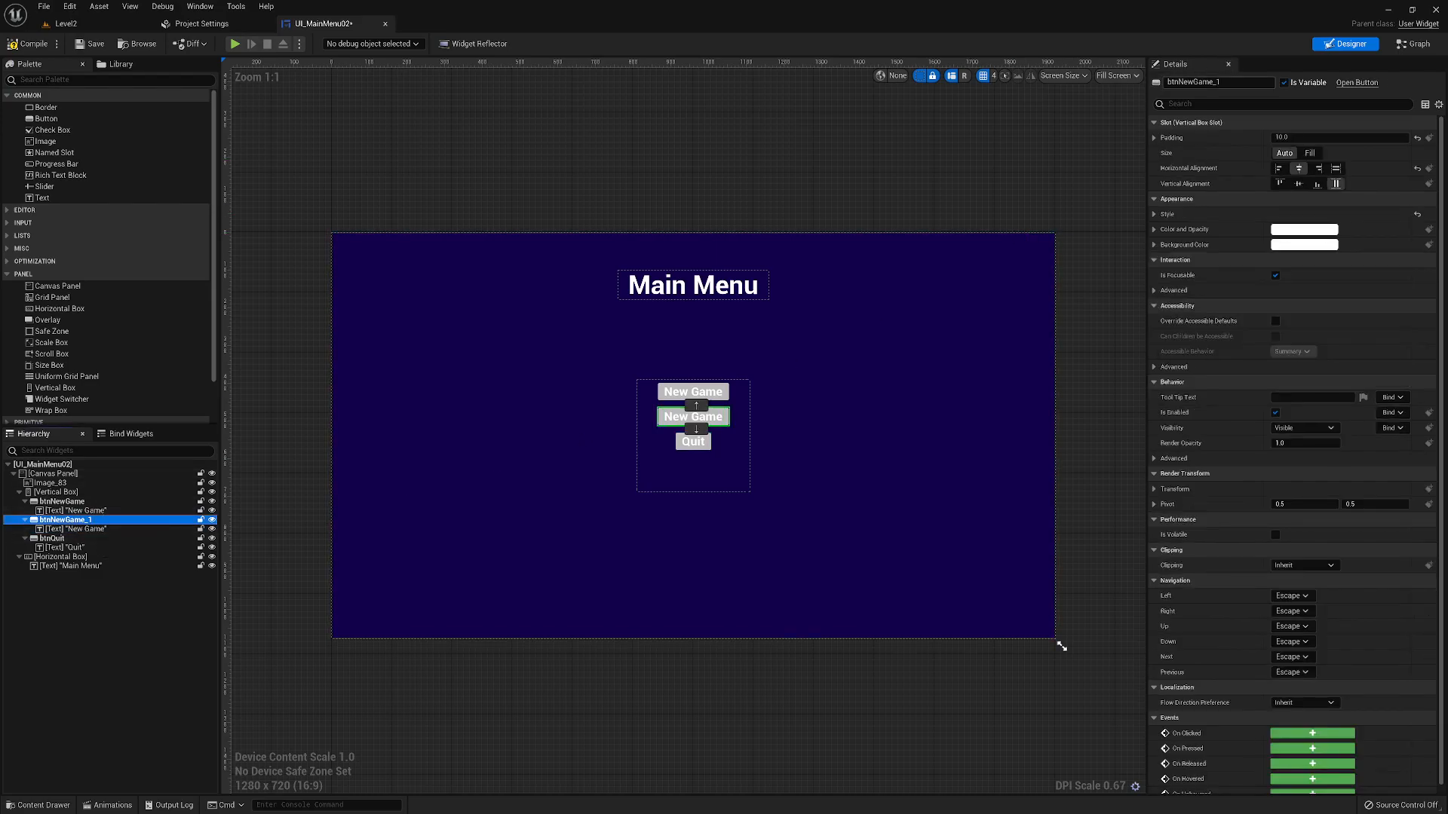
left_click(1209, 82)
left_click_drag(1177, 82, 1222, 82)
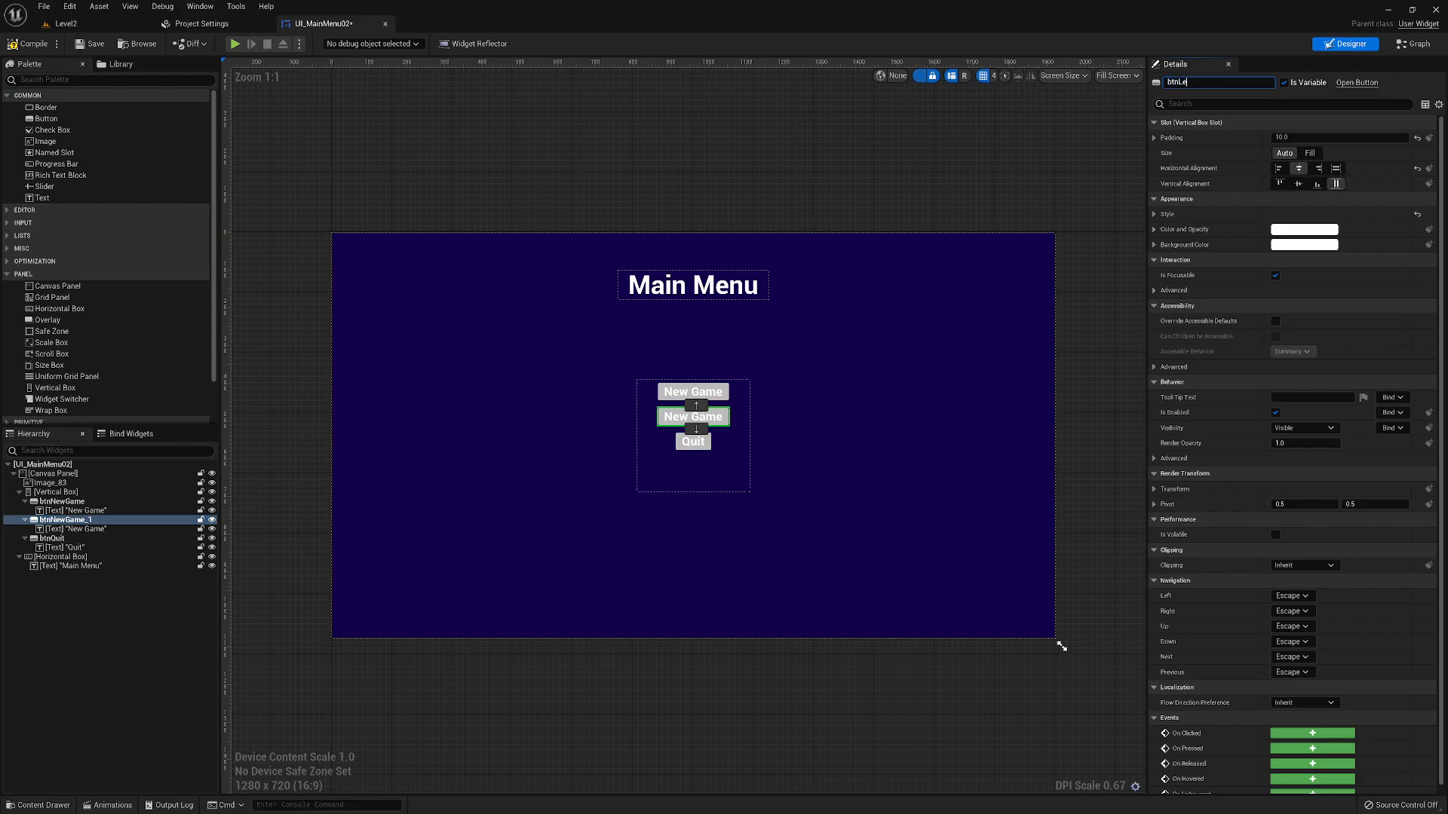
type("02")
key("Return")
- Change the text label inside btnLevel02 to "Level 2"
left_click(83, 530)
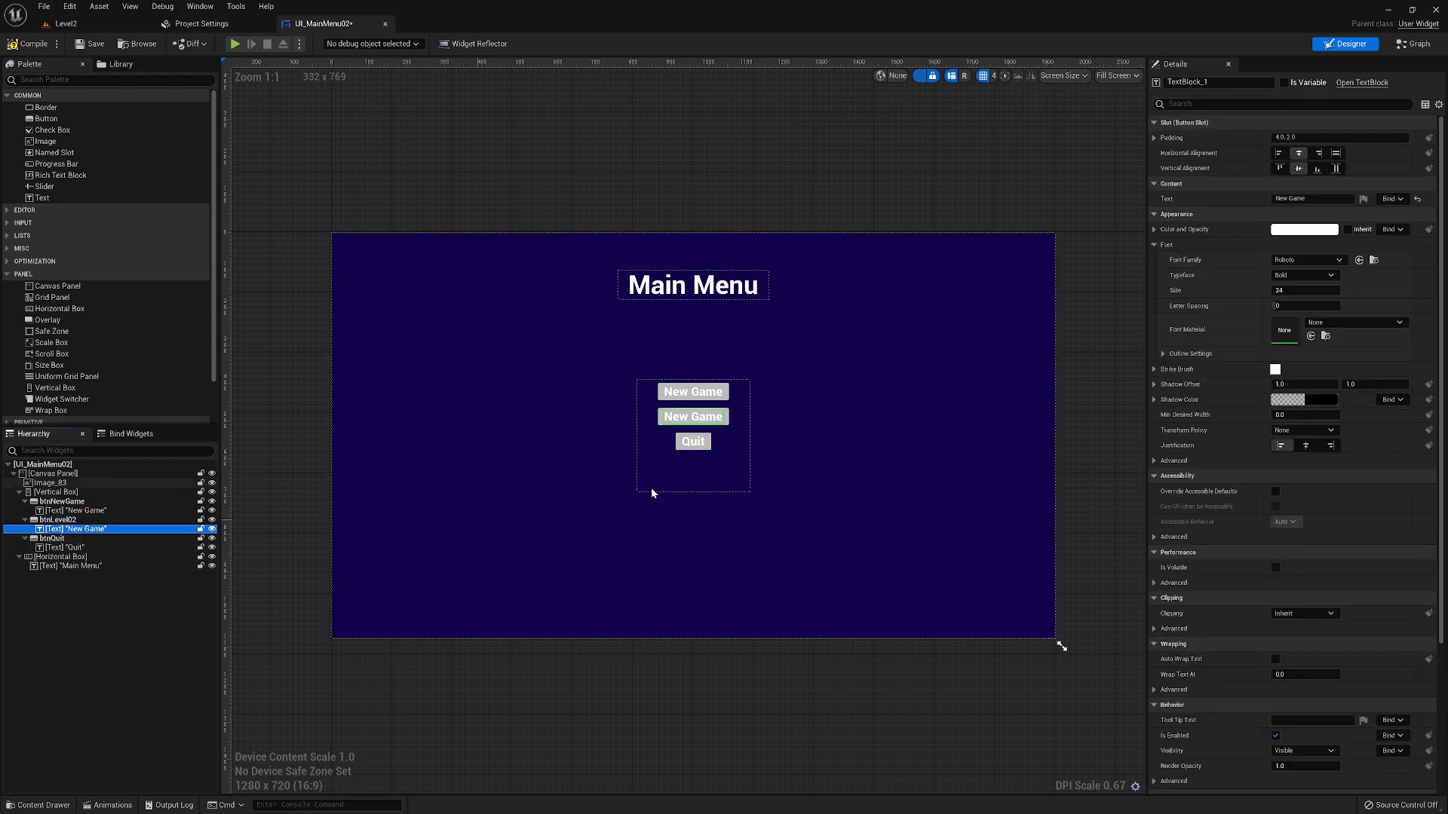
left_click(1286, 199)
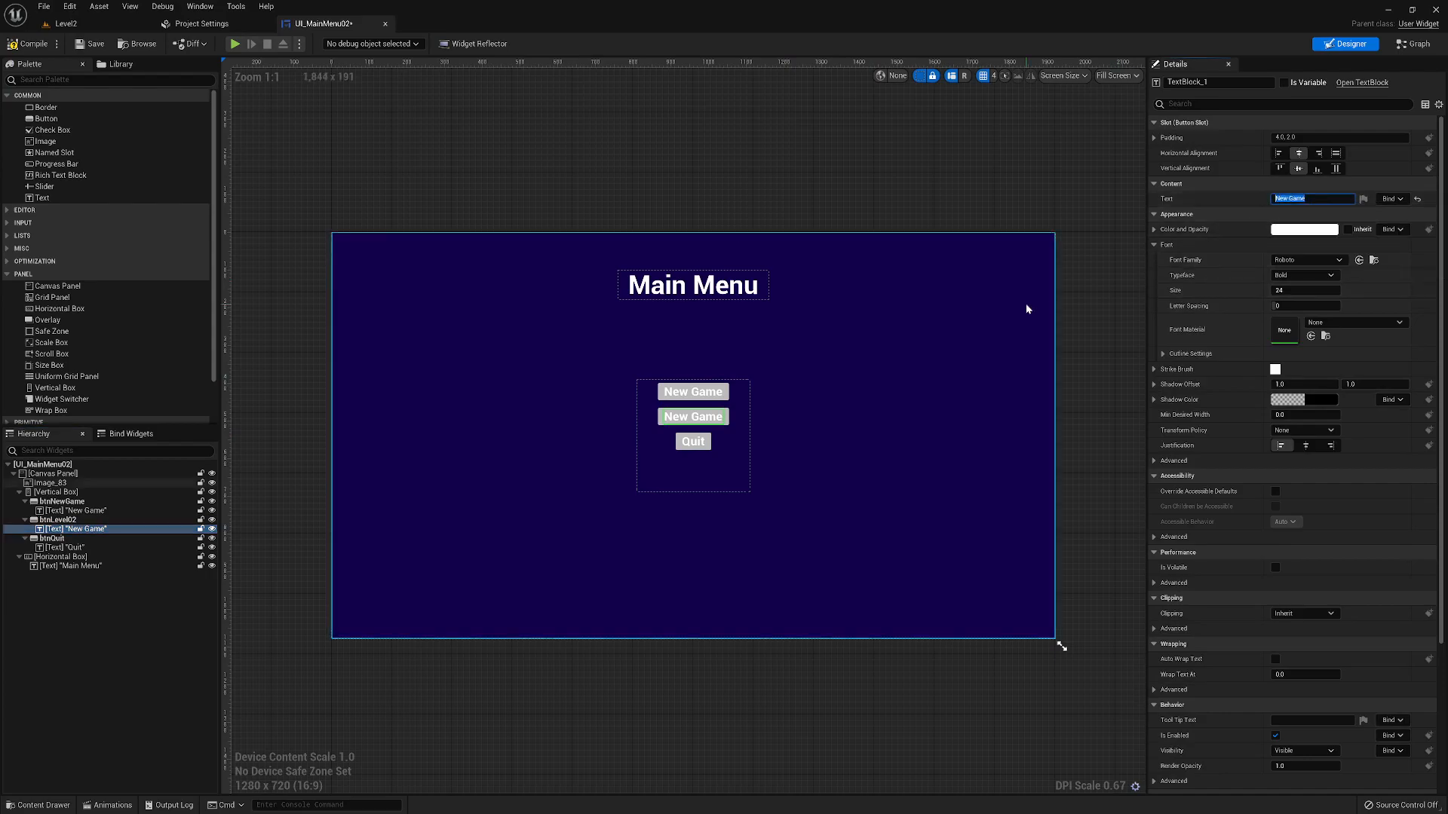
type("Level 2")
key("Return")
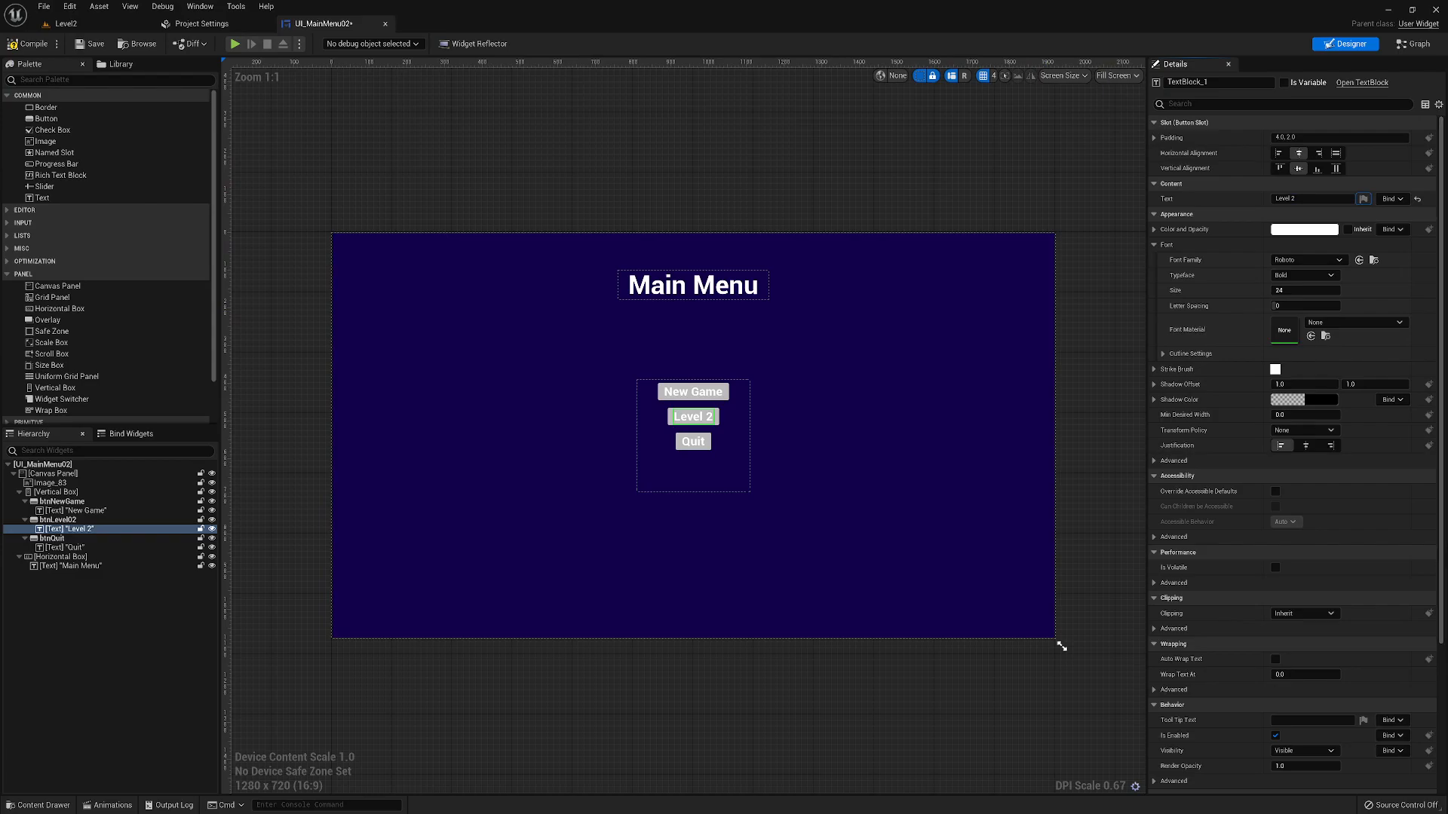
- Add an On Clicked event for btnLevel02 to the widget's event graph
scroll(1443, 544, "down", 5)
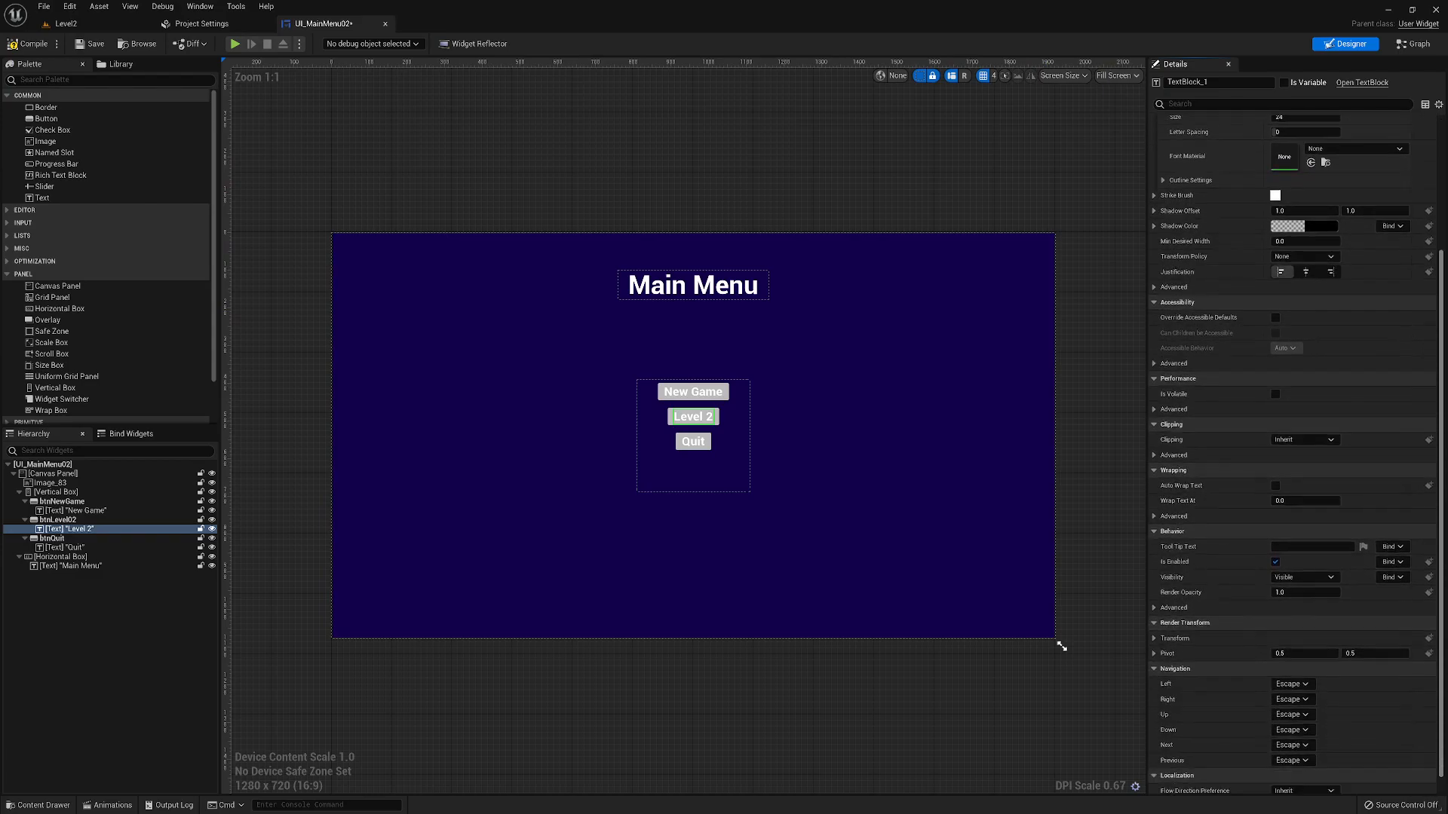
scroll(1444, 545, "up", 5)
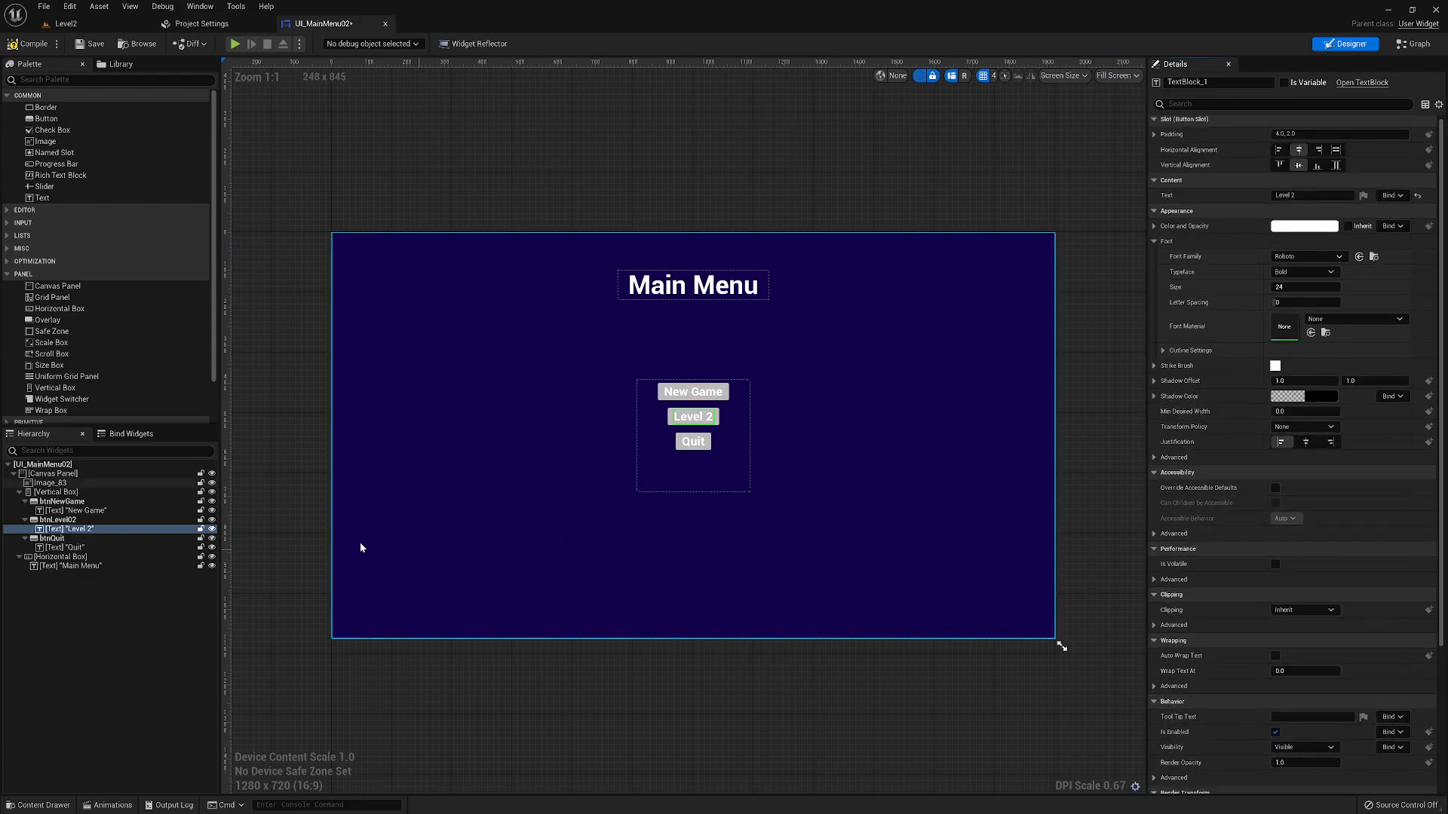
left_click(64, 521)
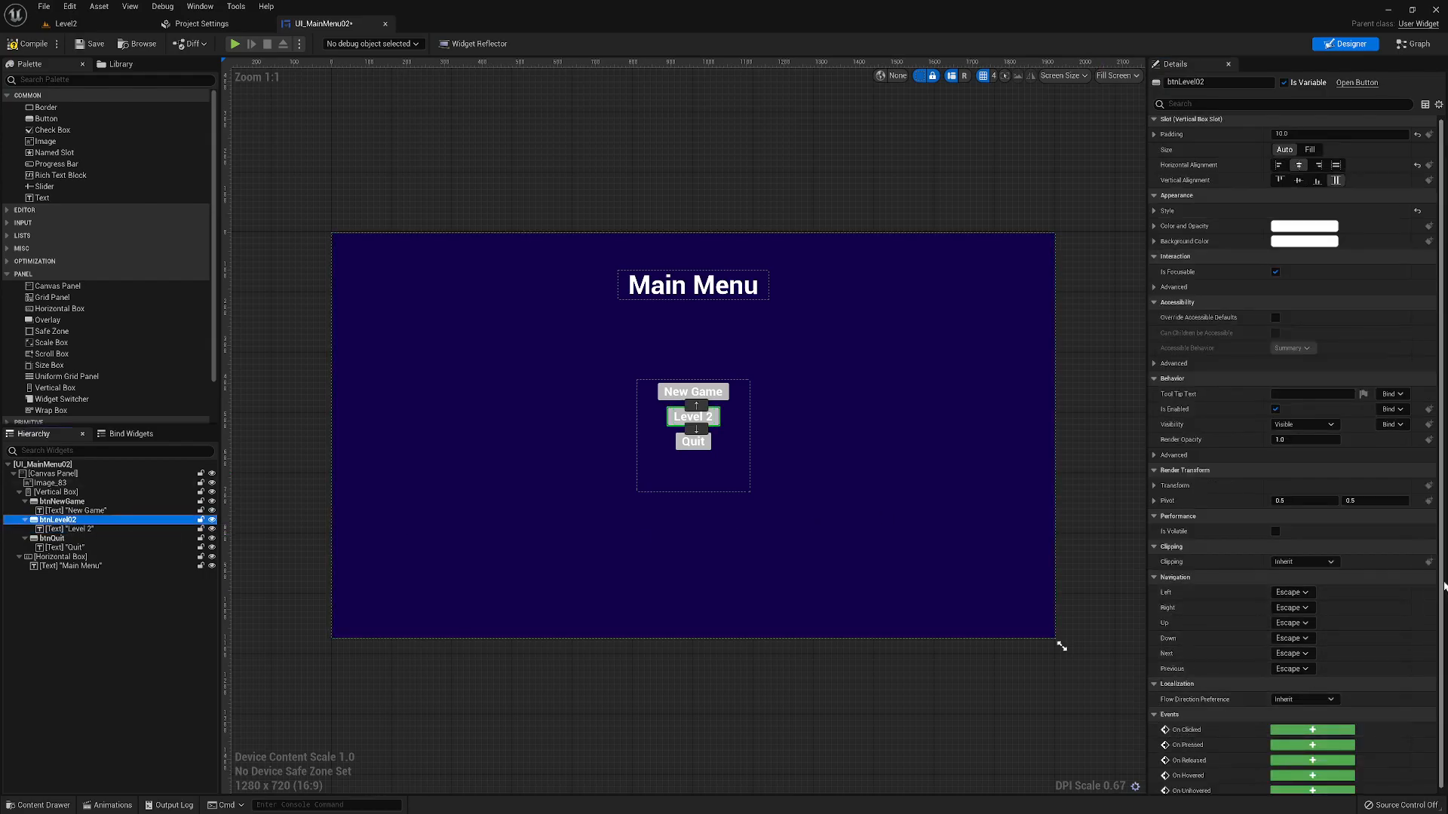
scroll(1425, 591, "down", 1)
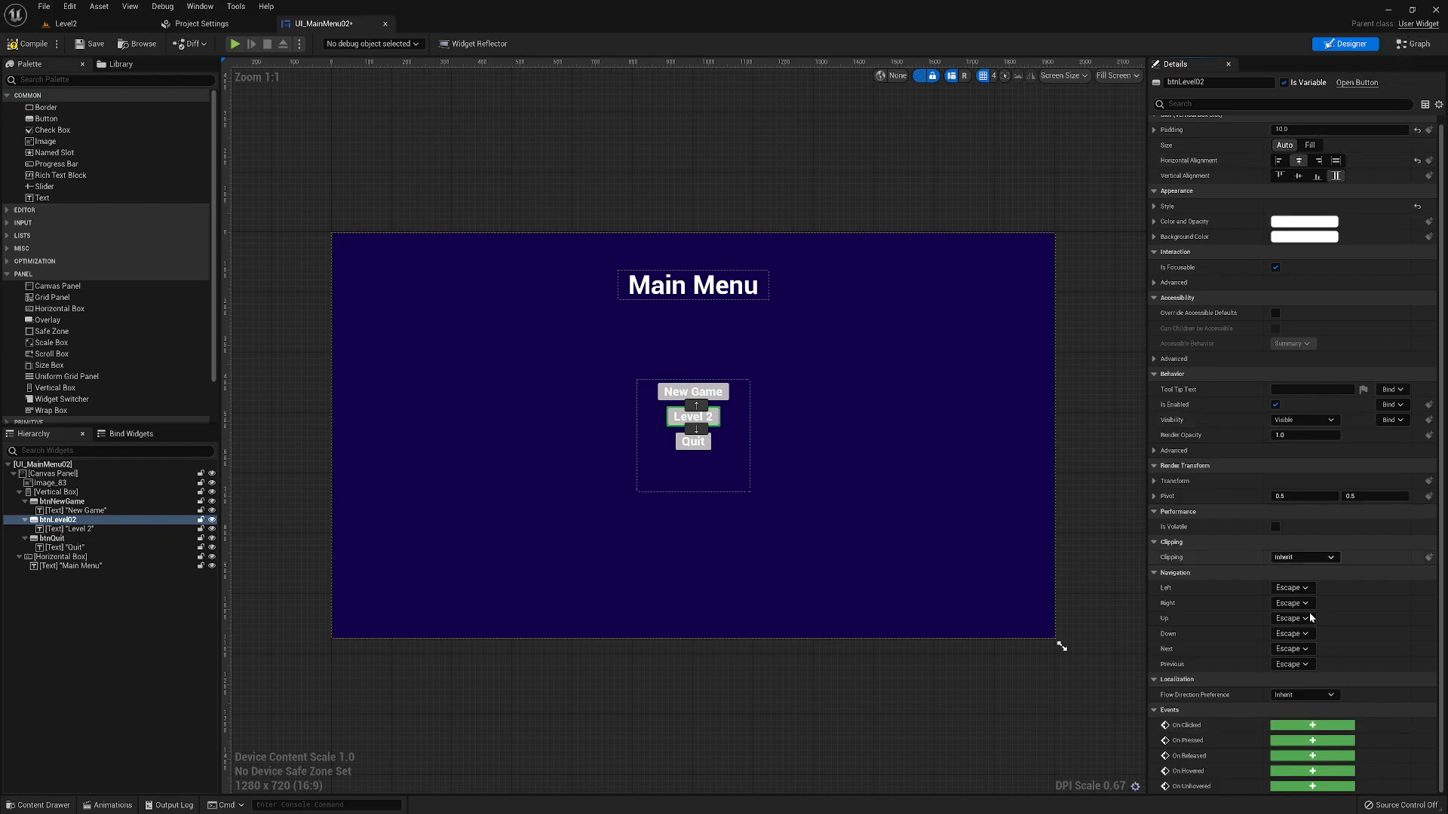
left_click(1313, 726)
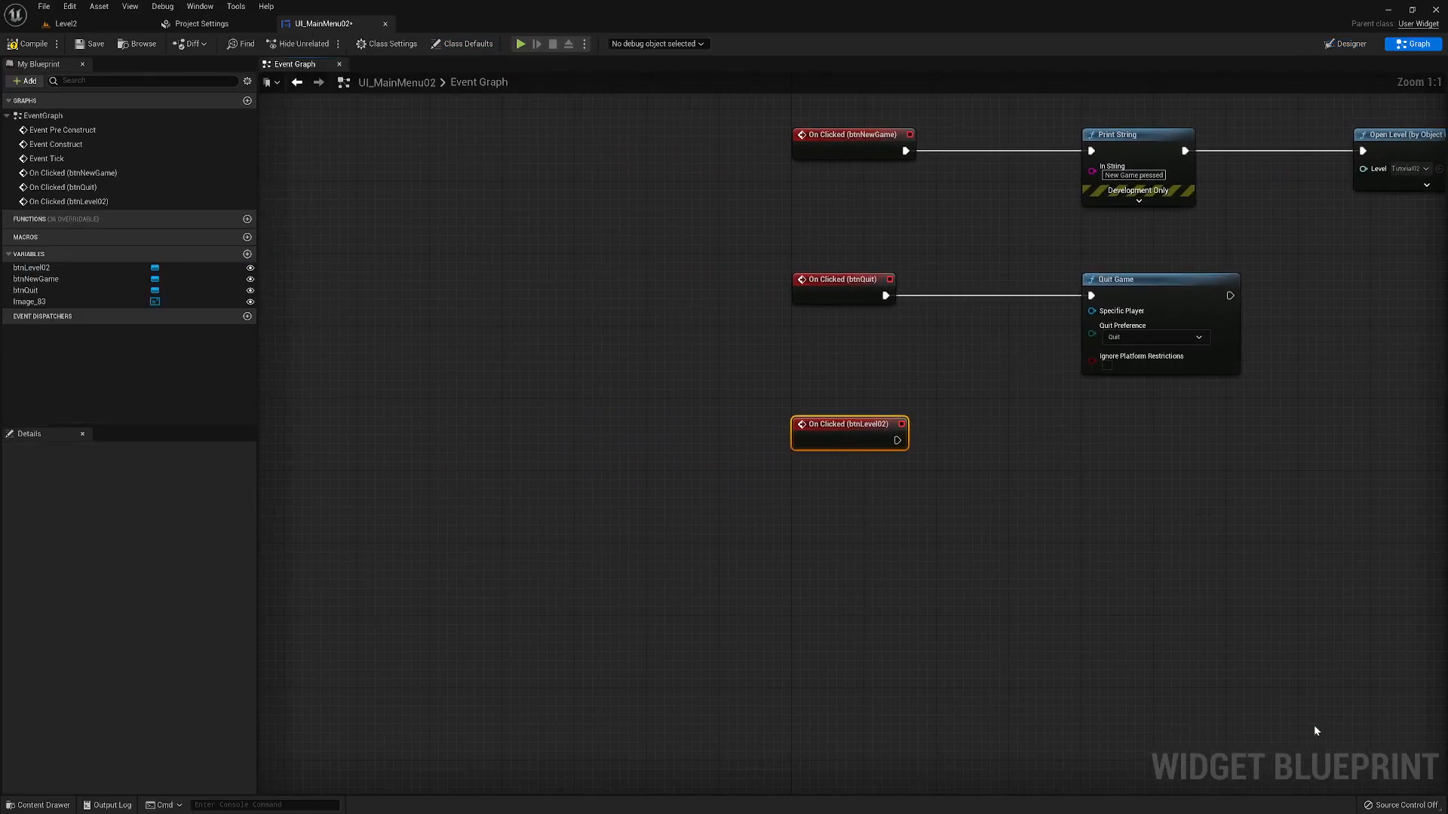
- Connect an Open Level (by Object Reference) node to On Clicked (btnLevel02) and align it beside the event
right_click_drag(848, 495, 668, 558)
left_click(993, 169)
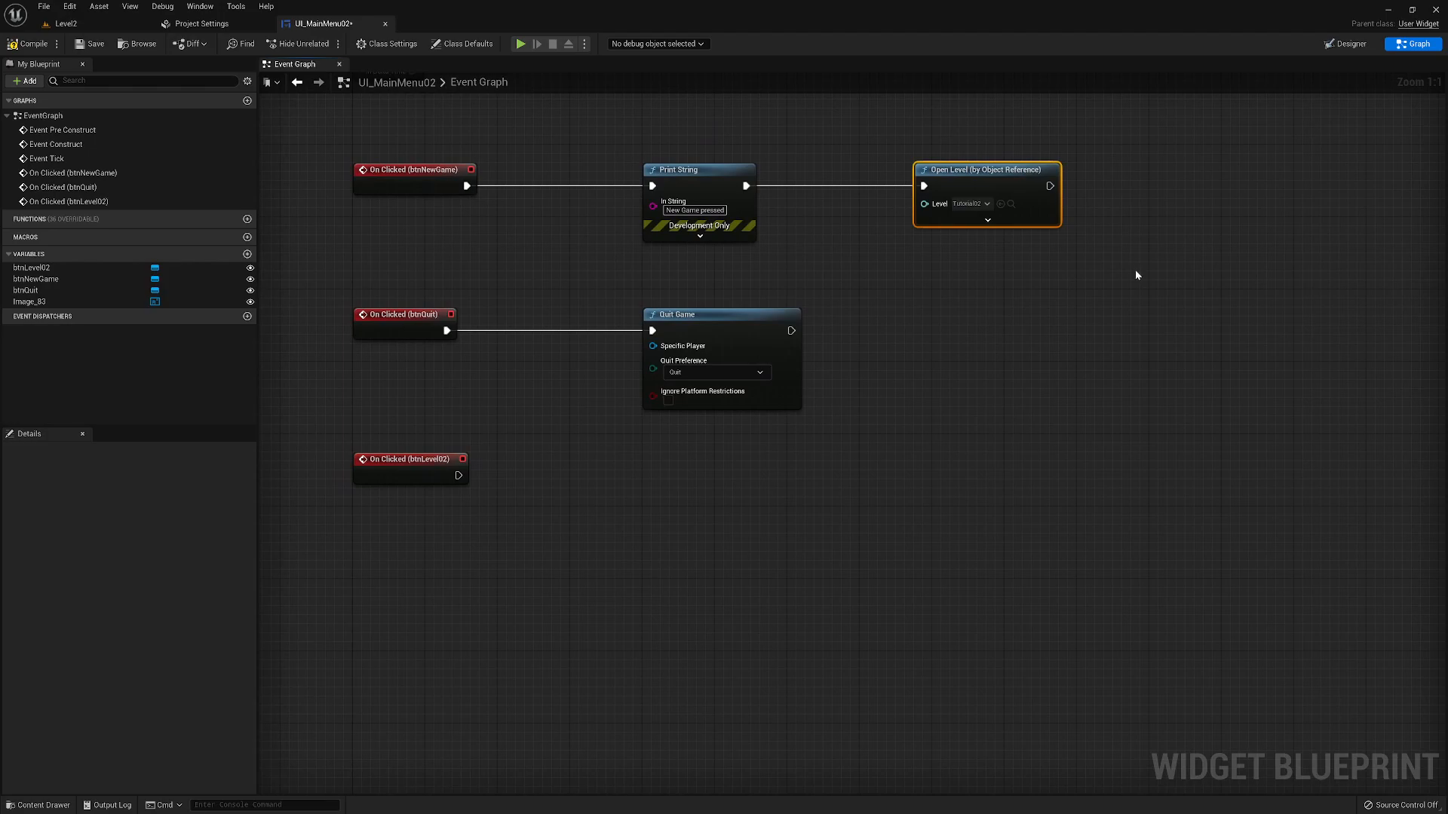
left_click_drag(457, 475, 623, 540)
type("open")
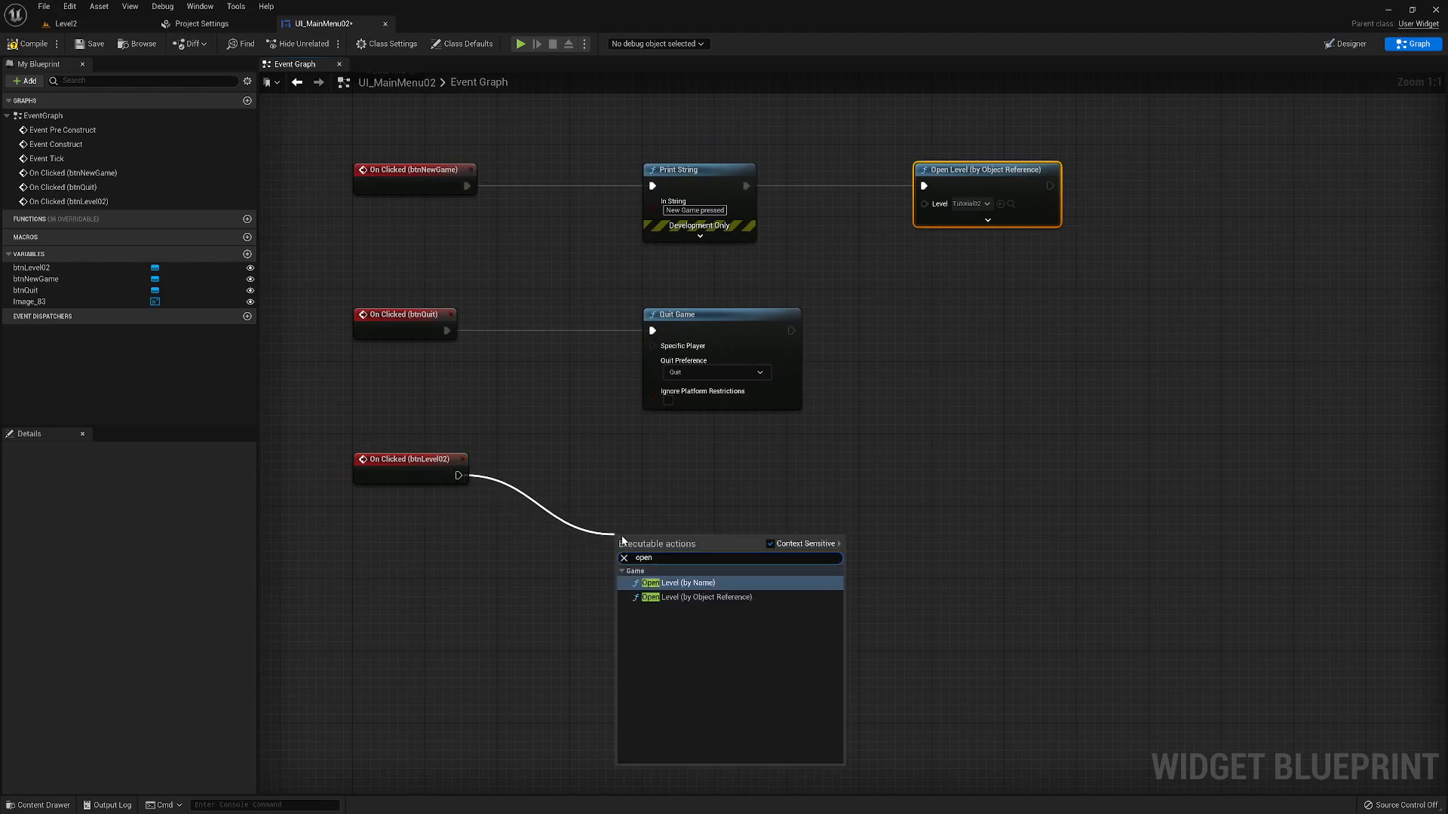
left_click(704, 597)
left_click_drag(694, 540, 703, 458)
- Set the new Open Level node's level to Level2 and save the widget blueprint
left_click(687, 501)
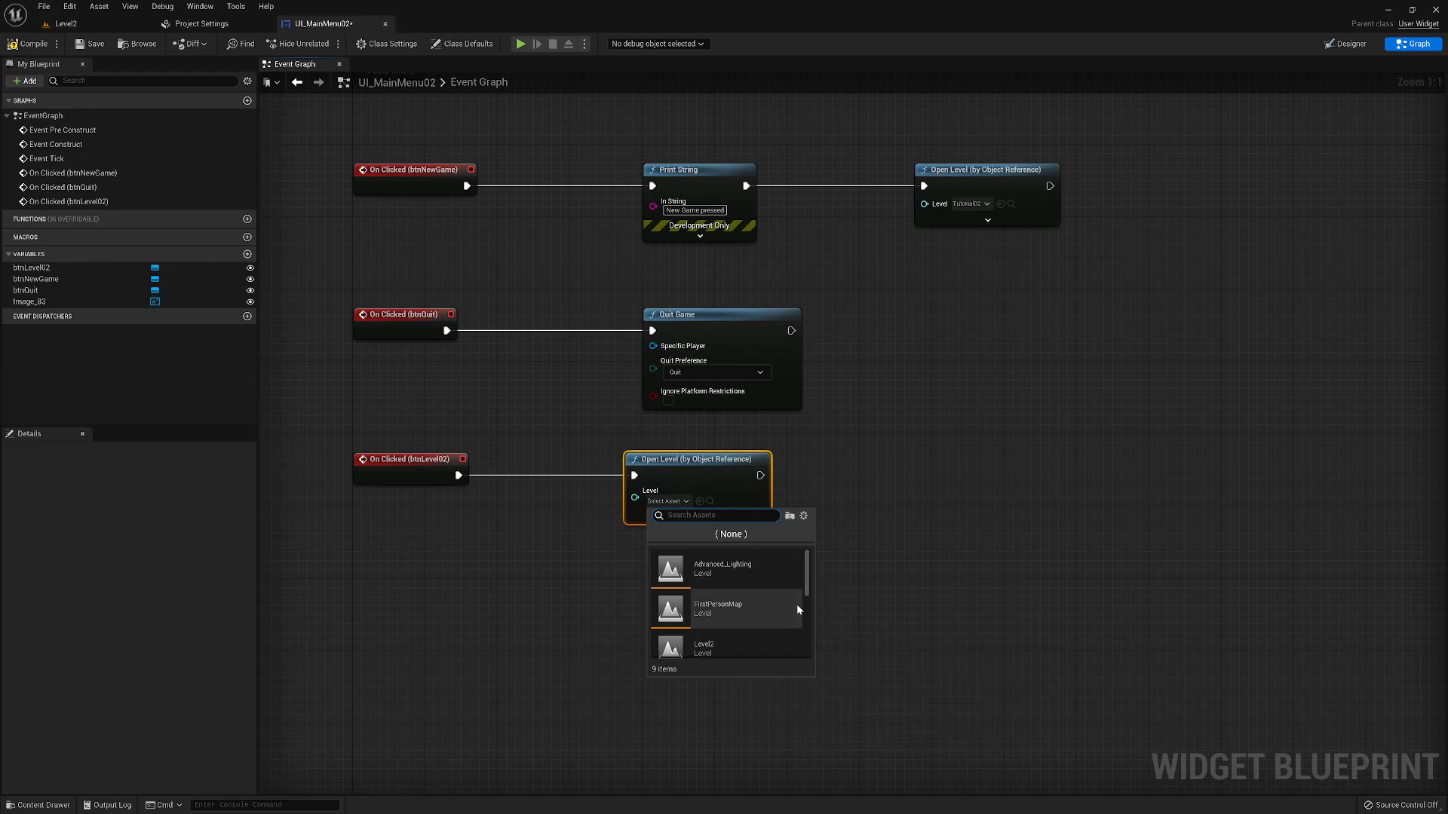
scroll(805, 592, "down", 1)
scroll(806, 592, "down", 1)
left_click(721, 613)
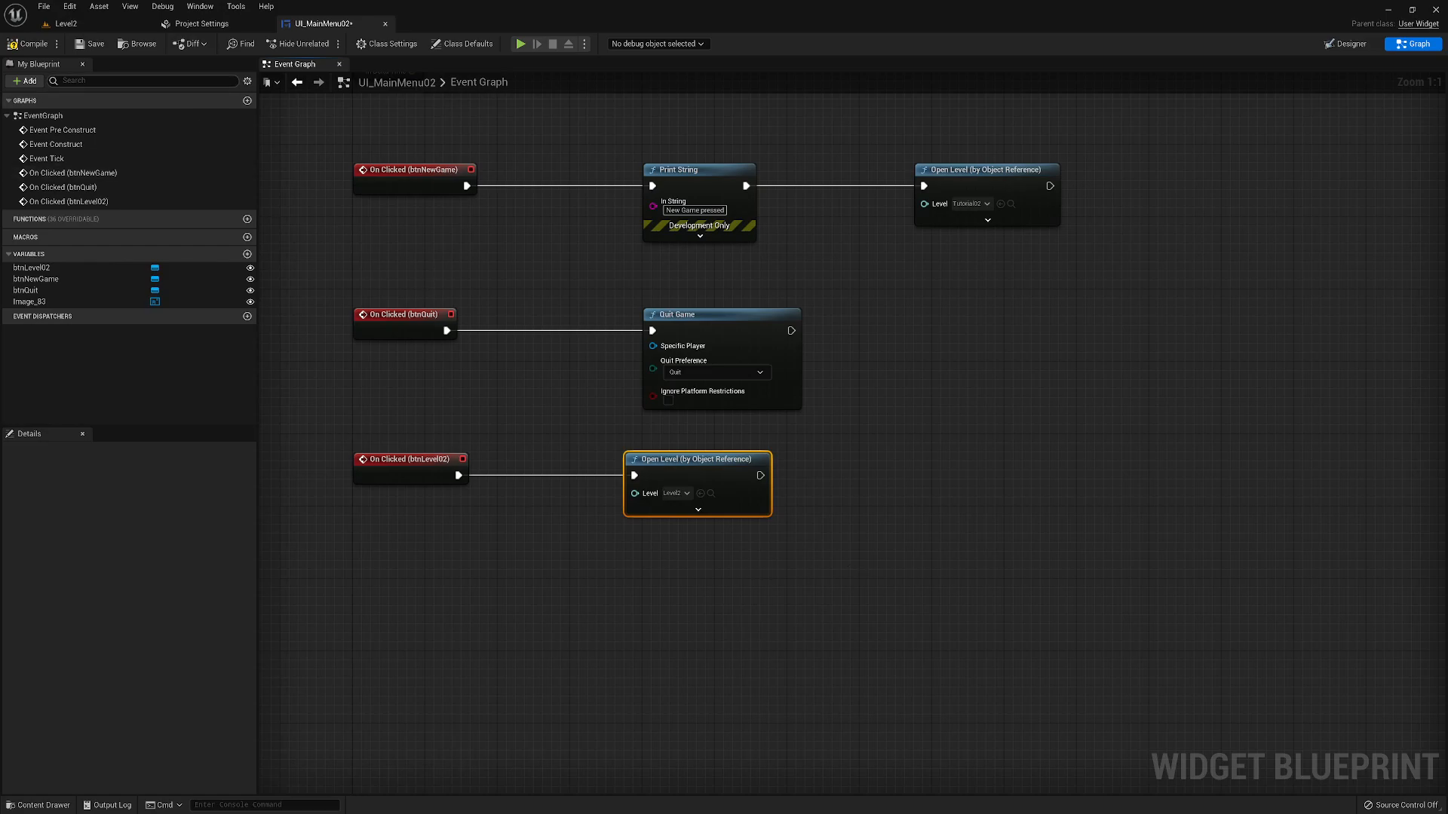
left_click(95, 45)
- Return to the level editor and open the MainMenu02 level from the _MyContent Maps folder
left_click(69, 24)
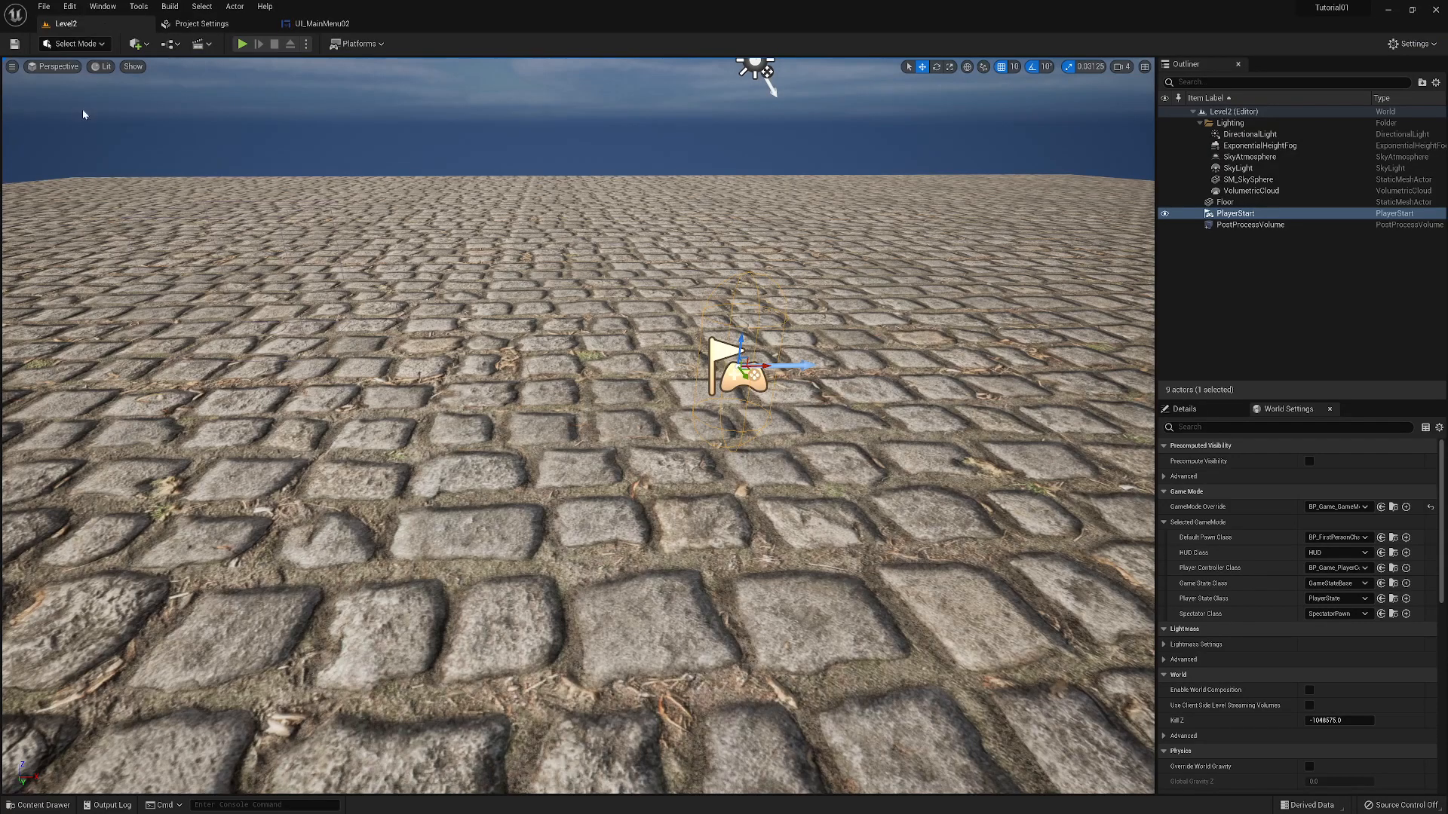
left_click(38, 805)
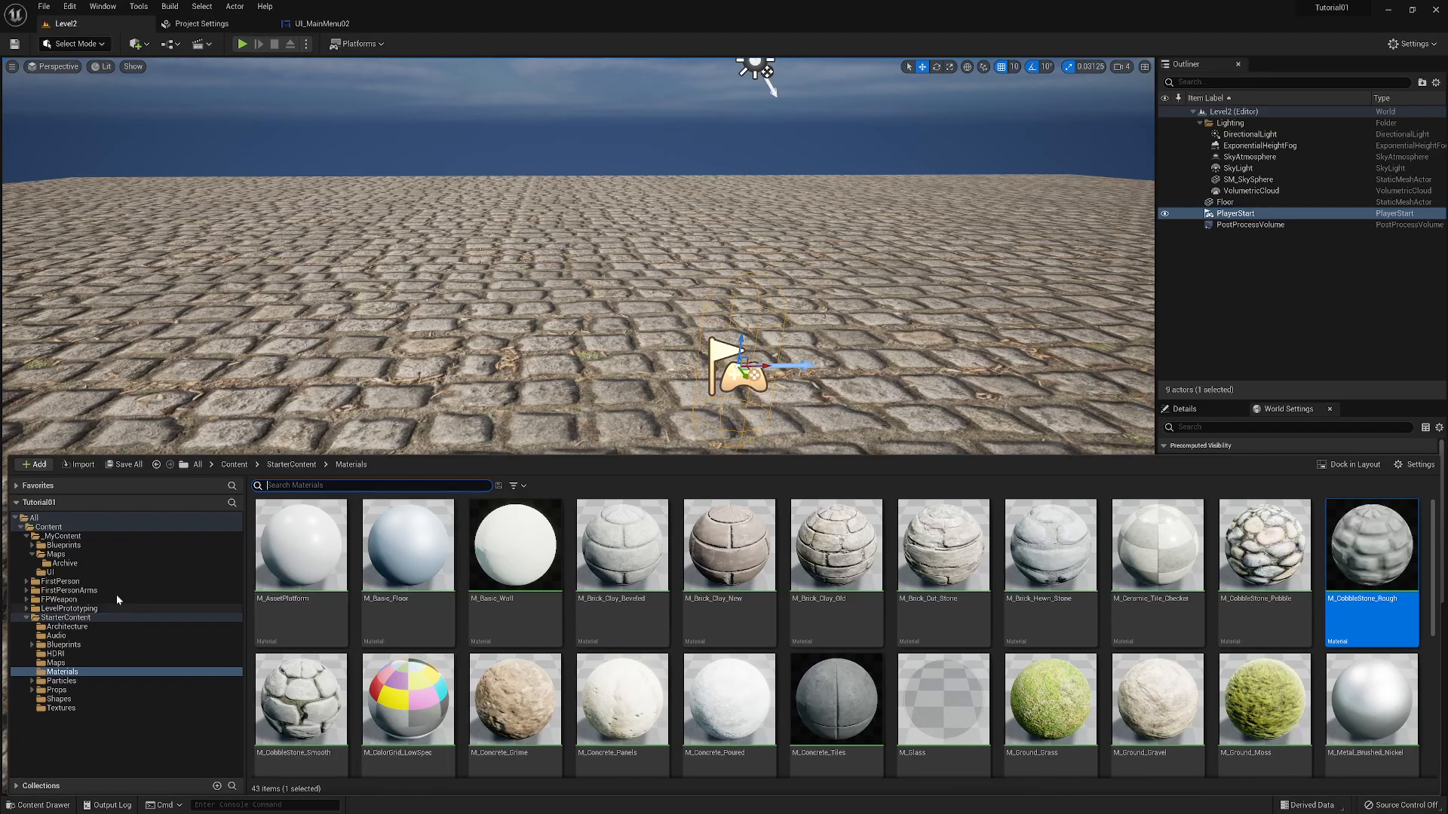
left_click(54, 554)
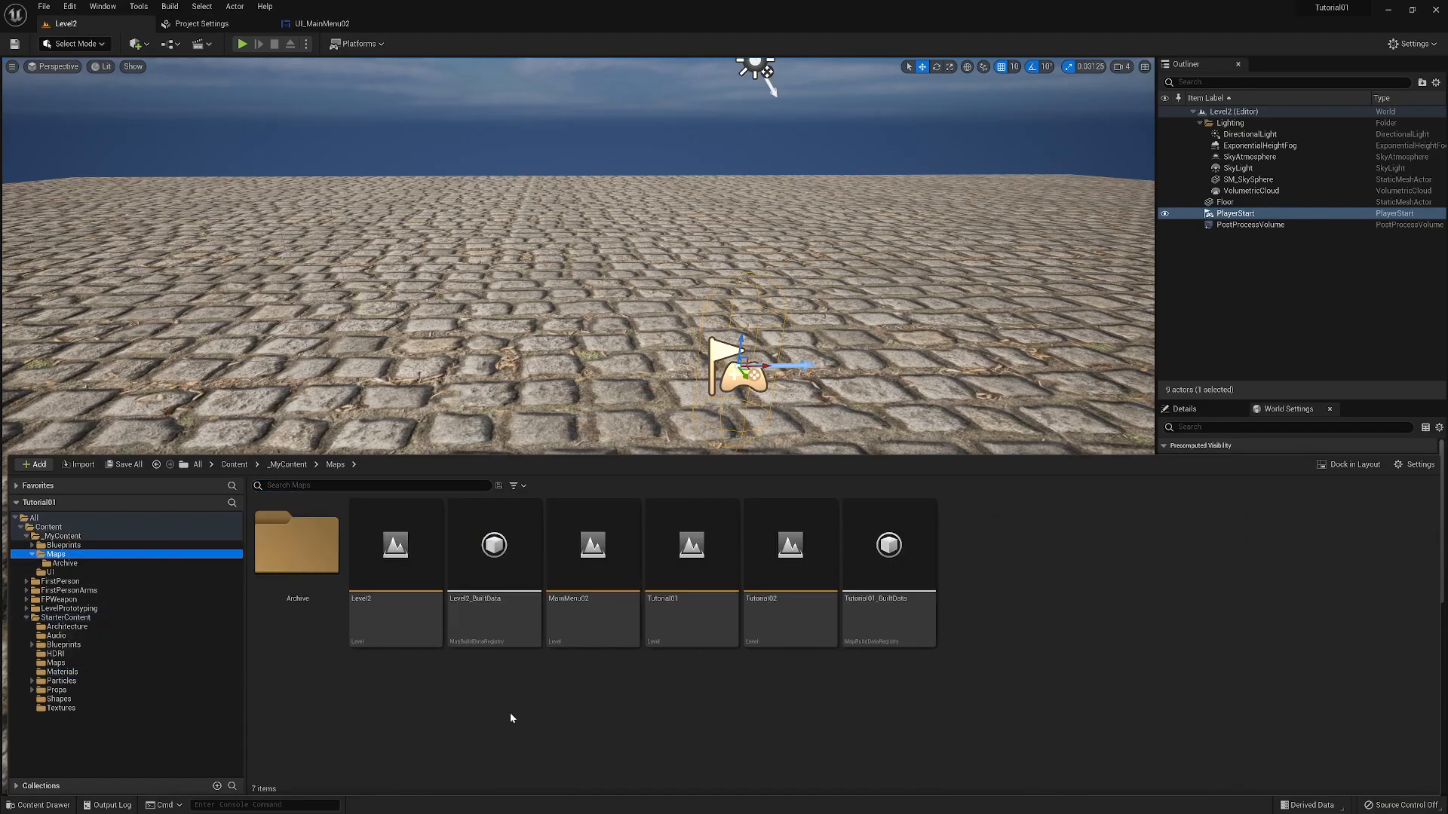
double_click(588, 580)
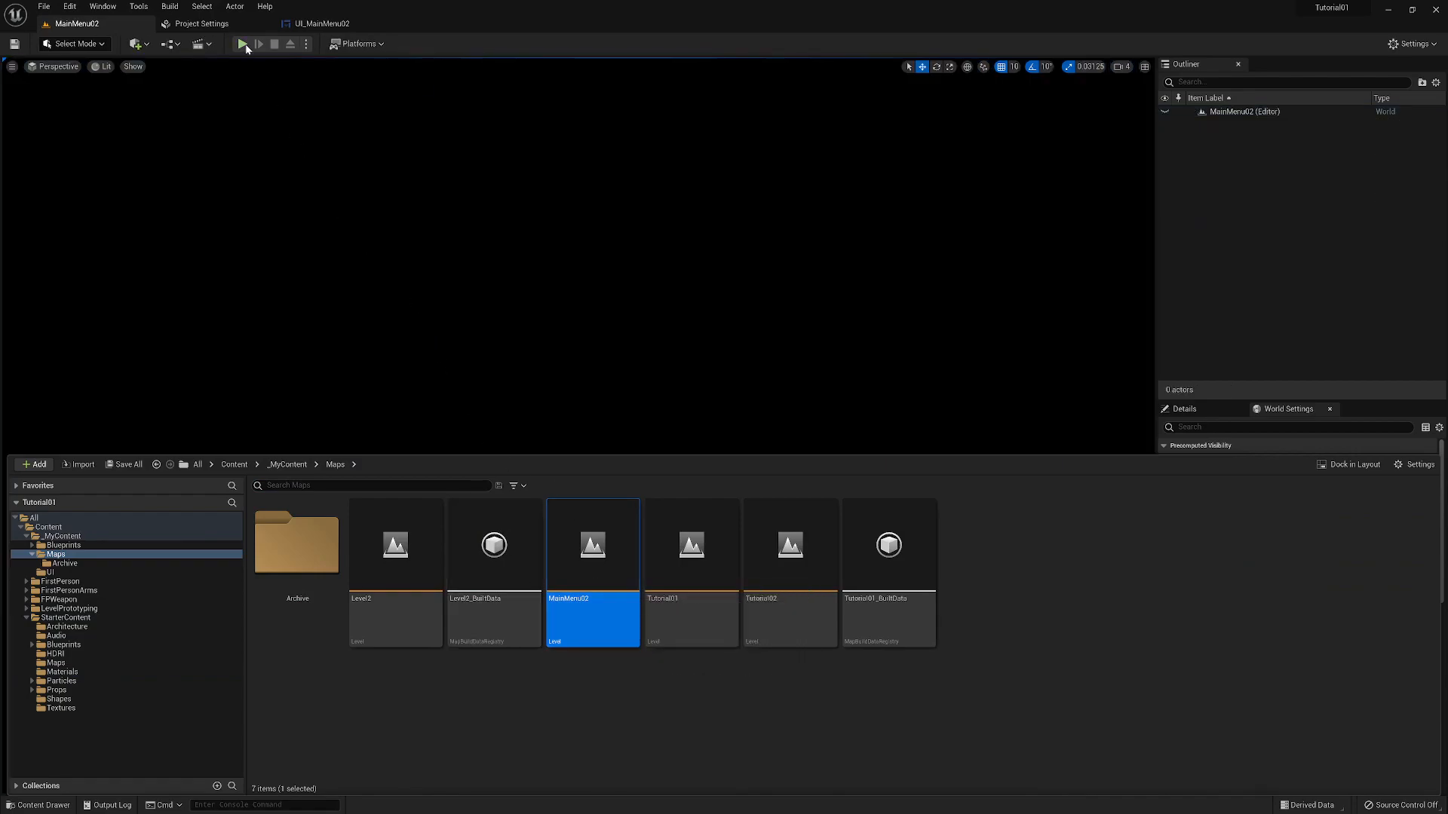
- Play MainMenu02 in the editor, test the Level 2 menu button, and end the play session
left_click(243, 44)
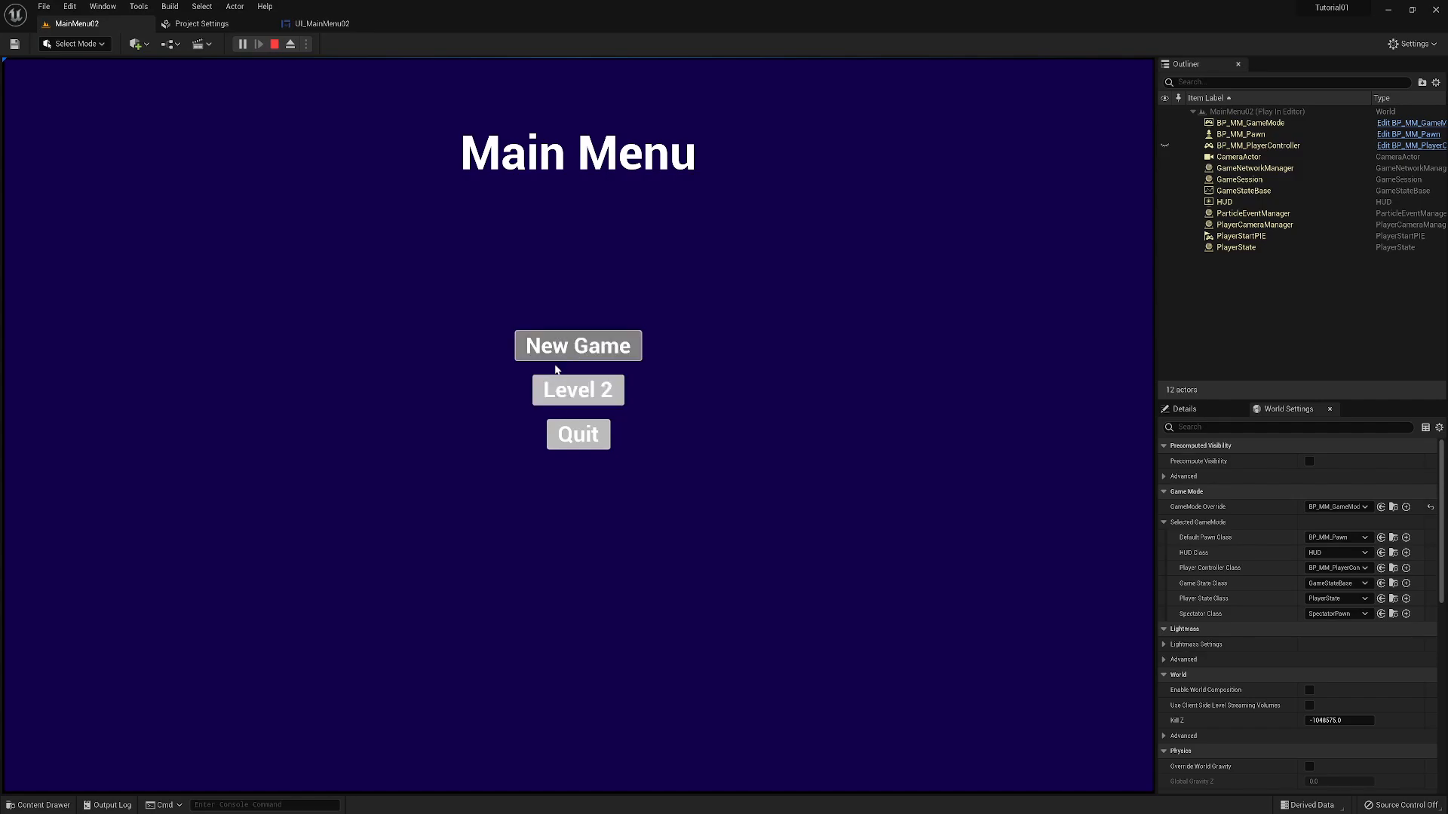
left_click(577, 394)
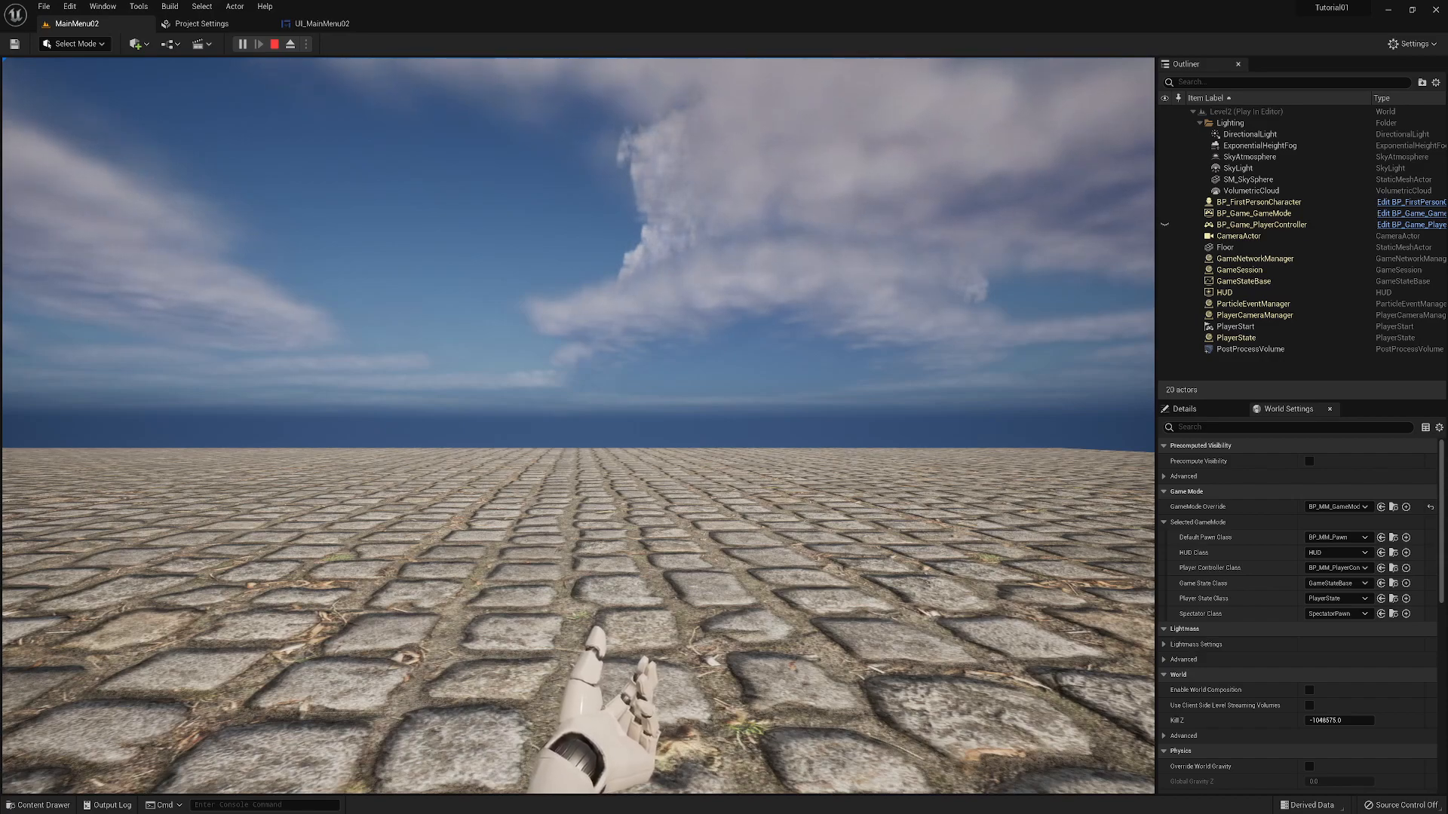
key("Escape")
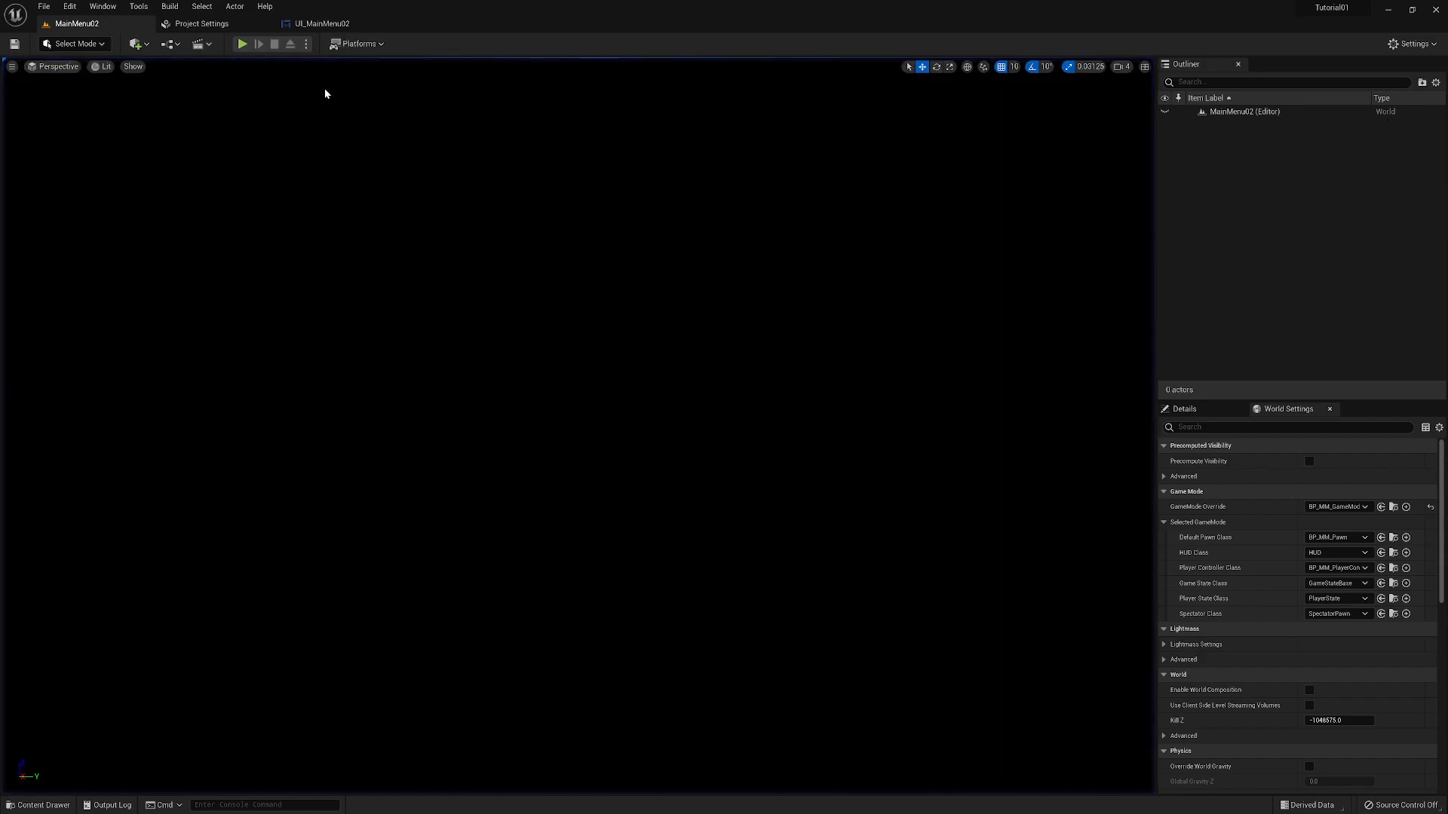
- Play MainMenu02 again, test the New Game menu button, and end the play session
left_click(242, 44)
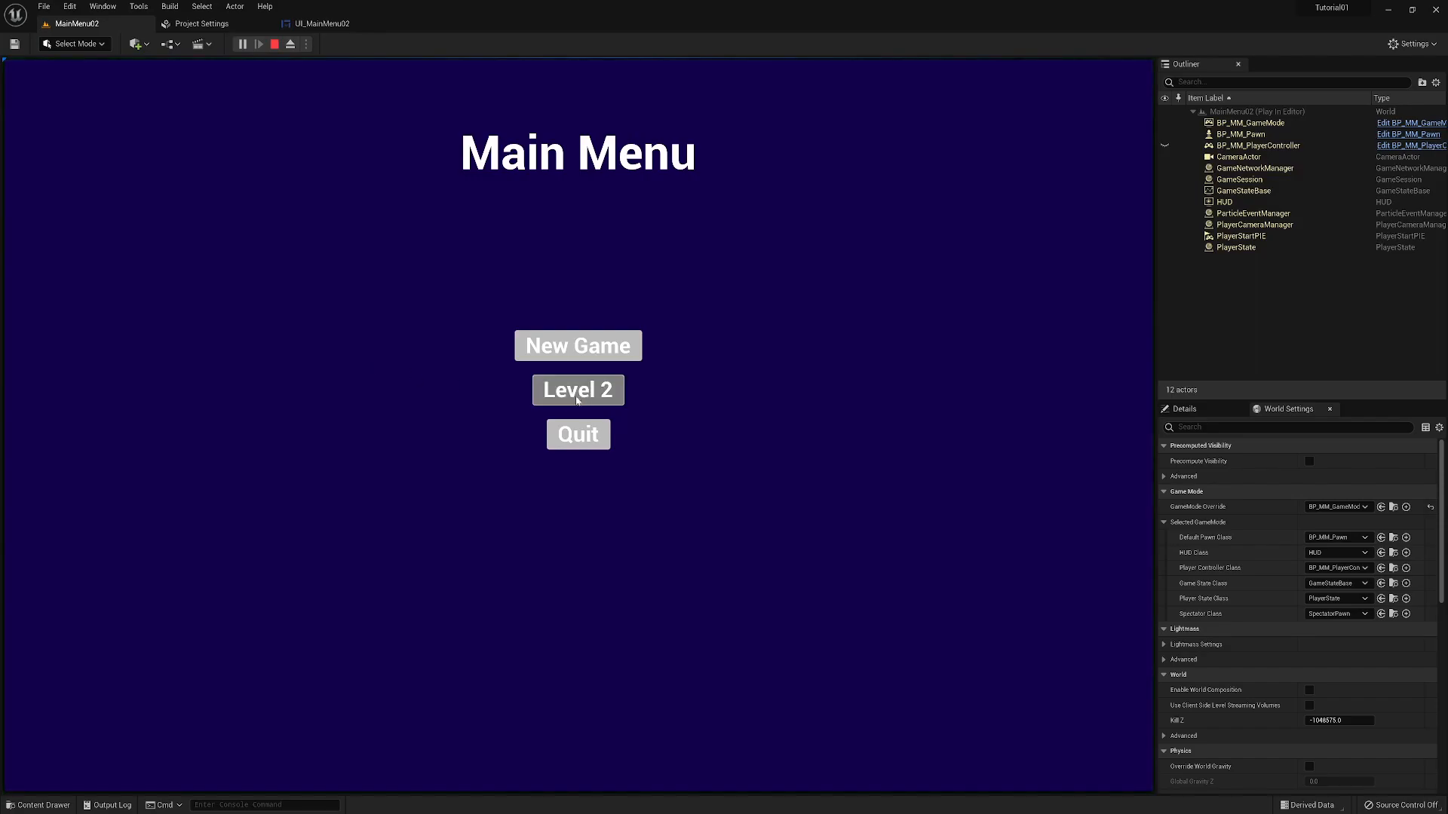
key("Return")
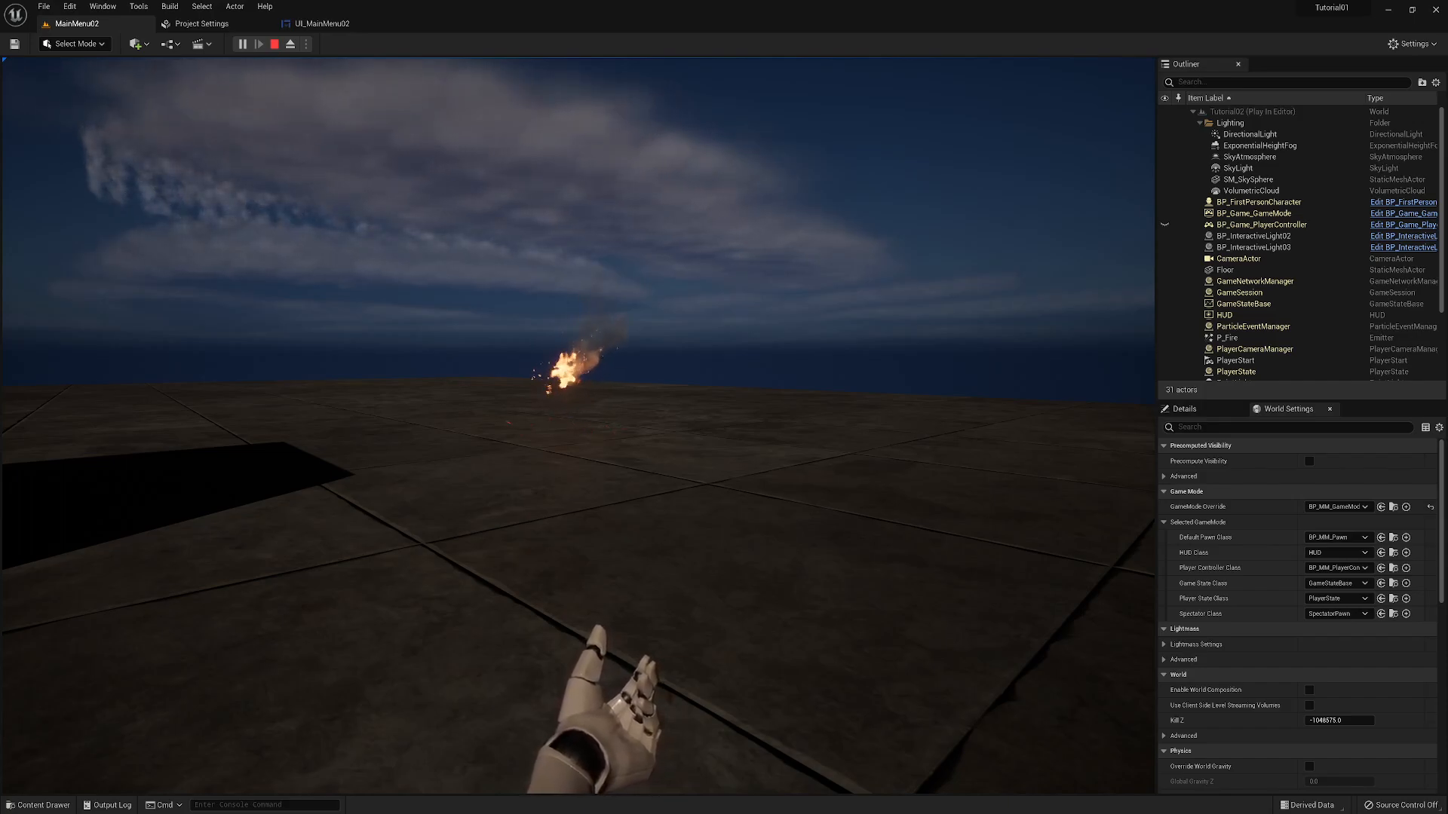
key("Escape")
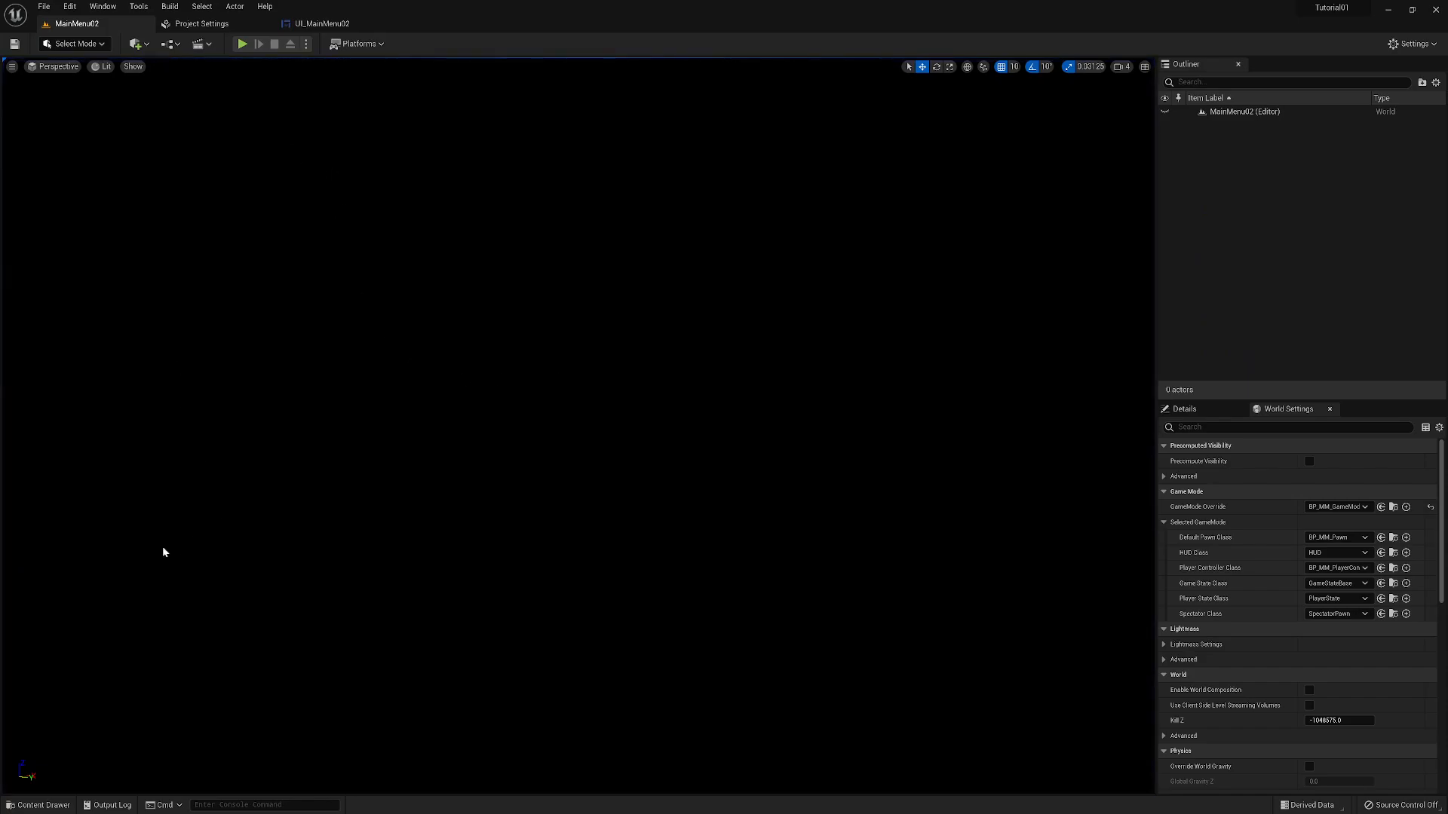
- Open the Level2 map from the Maps folder and select its floor
left_click(38, 805)
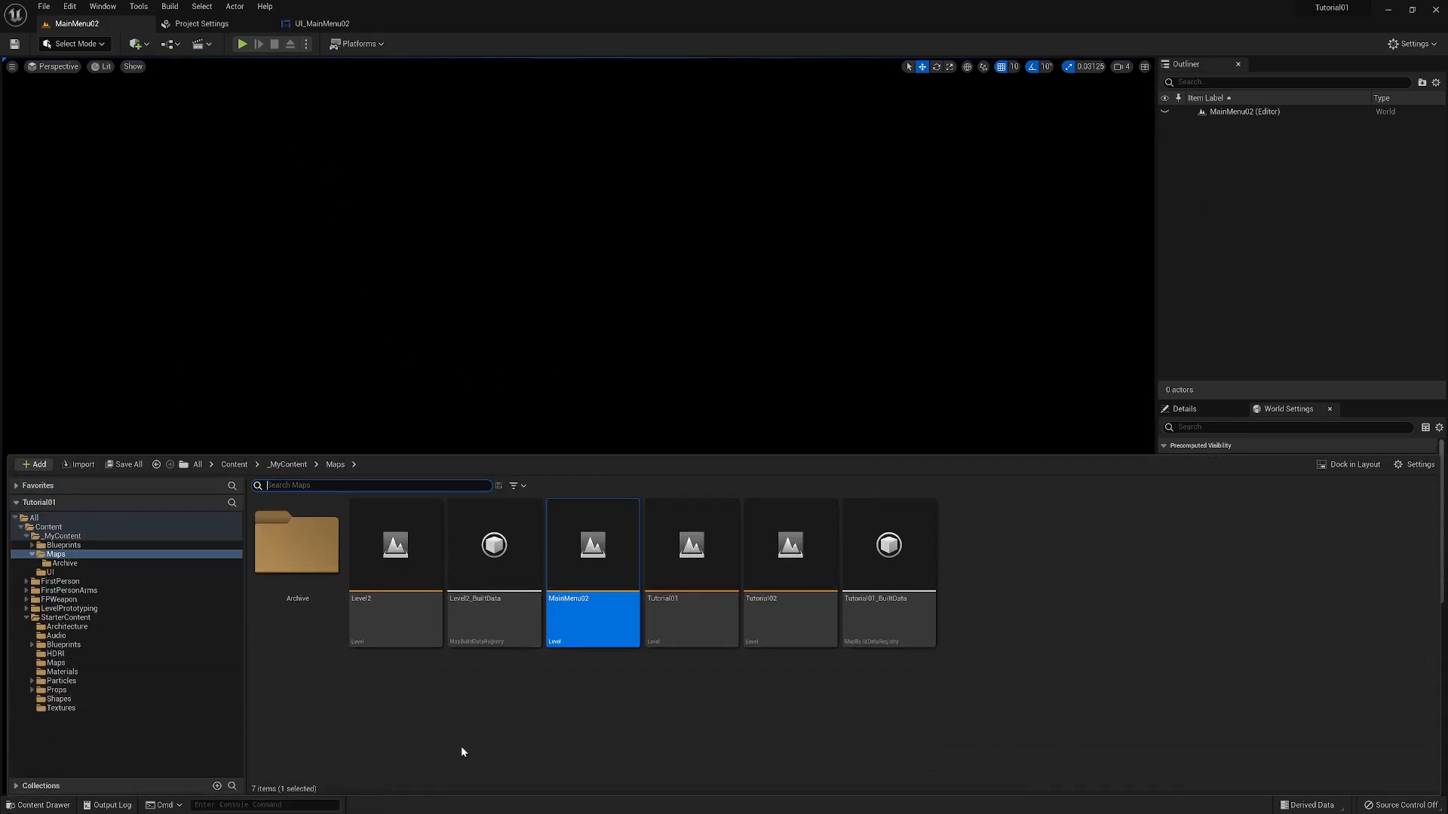
double_click(409, 600)
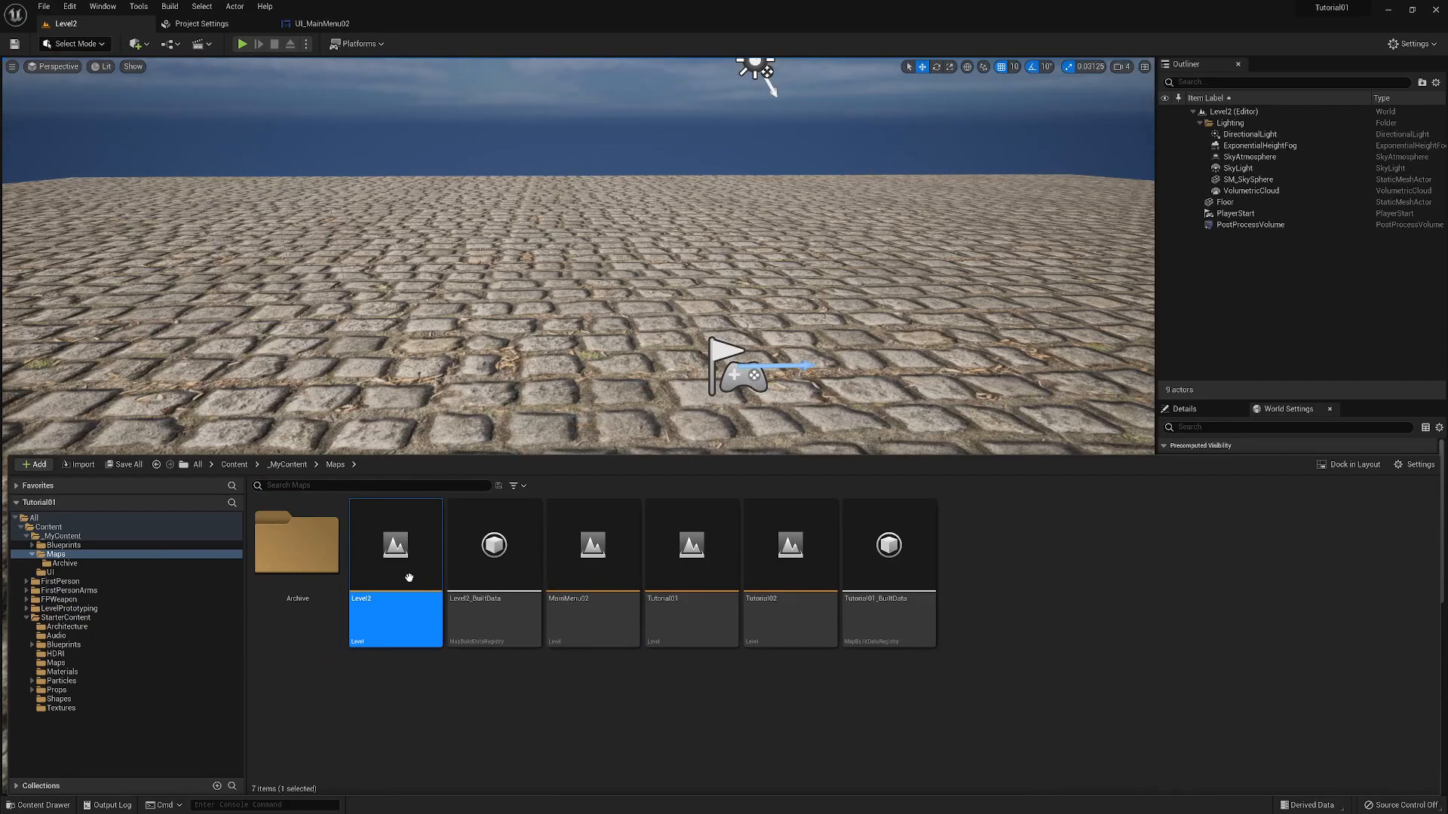
left_click(485, 413)
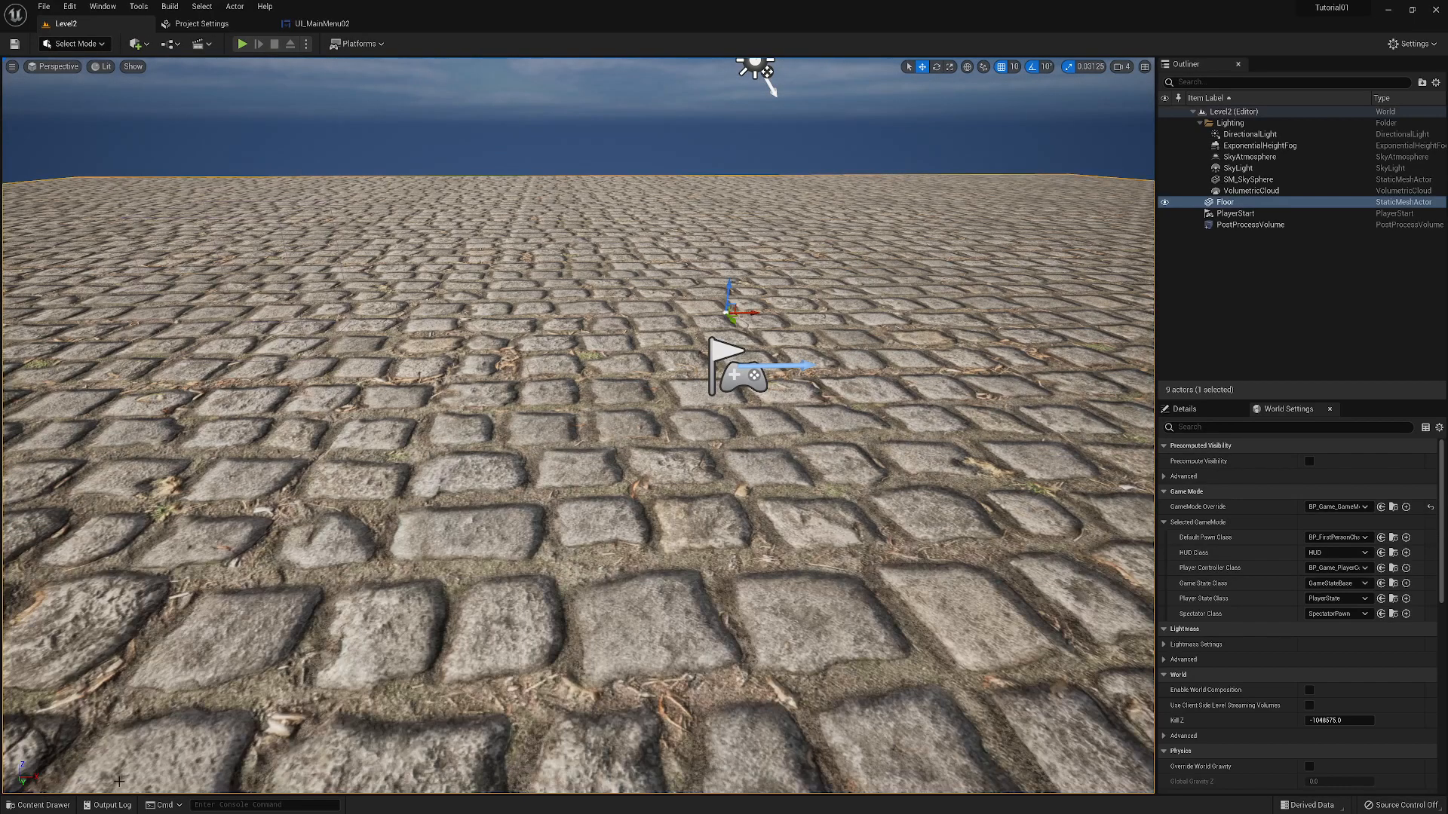
- Examine the blueprints in the GameBPs and GameBPs01 folders, including BP_MM_GameMode
left_click(37, 805)
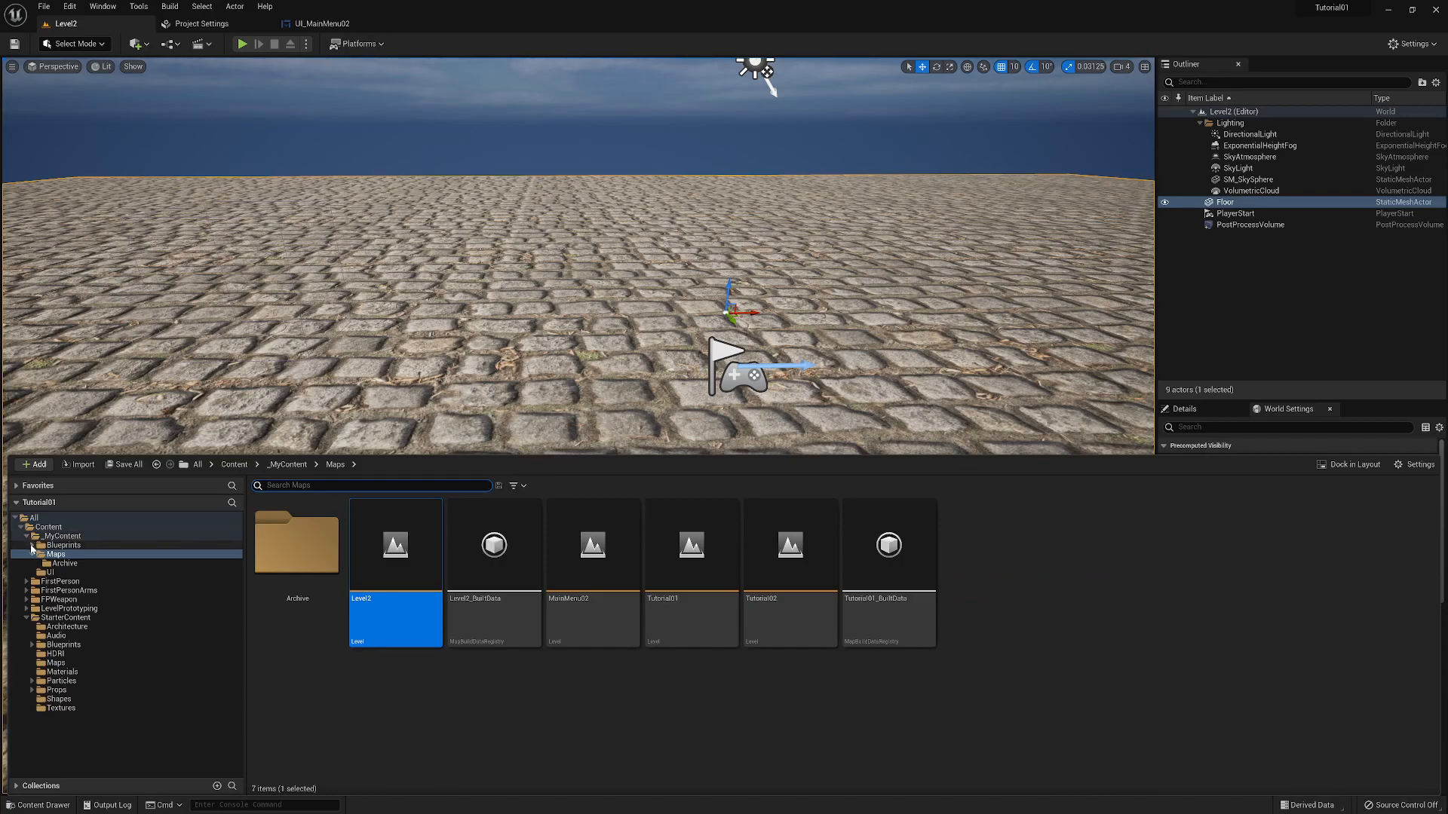
left_click(32, 545)
left_click(54, 563)
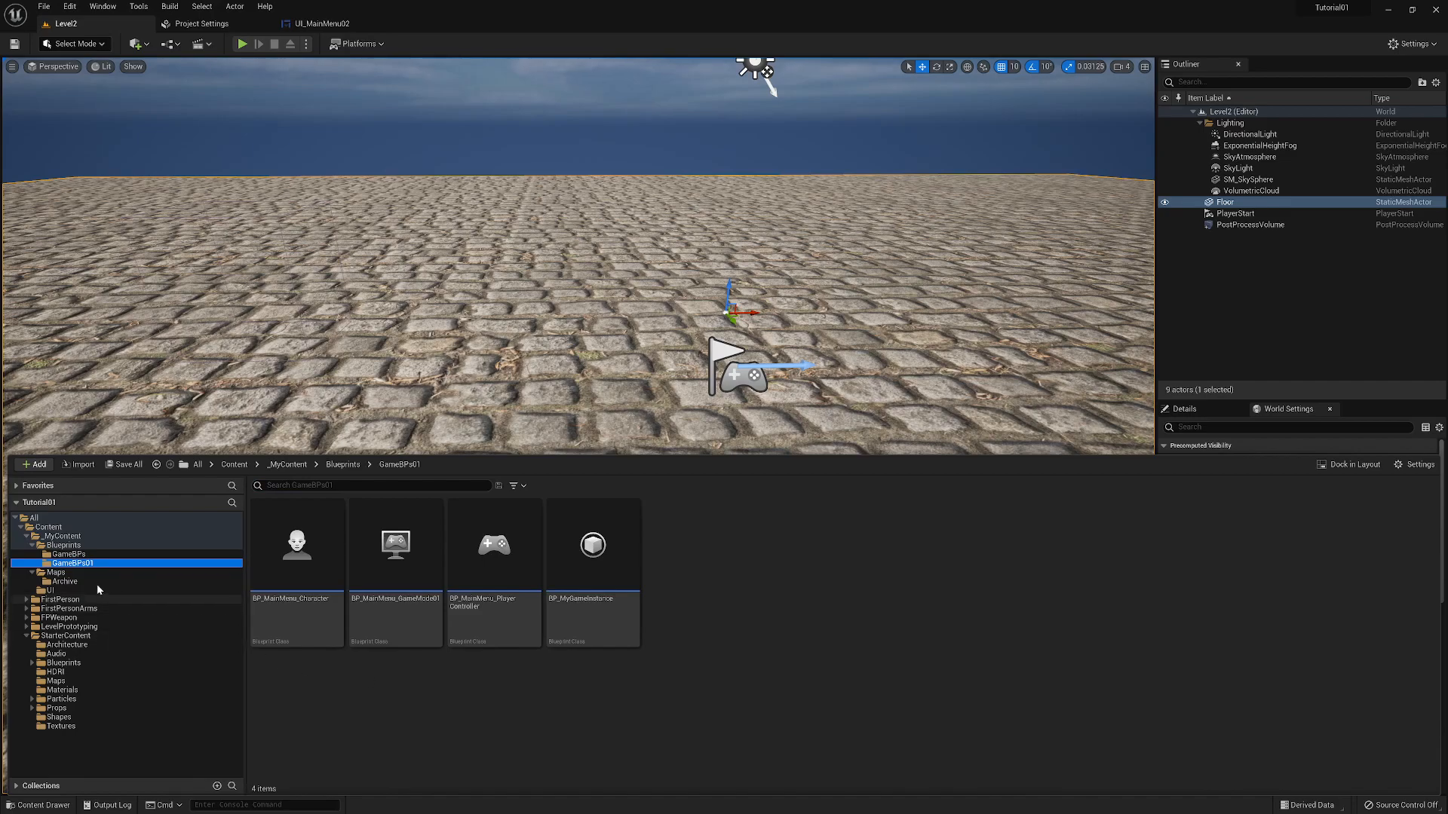
left_click(70, 554)
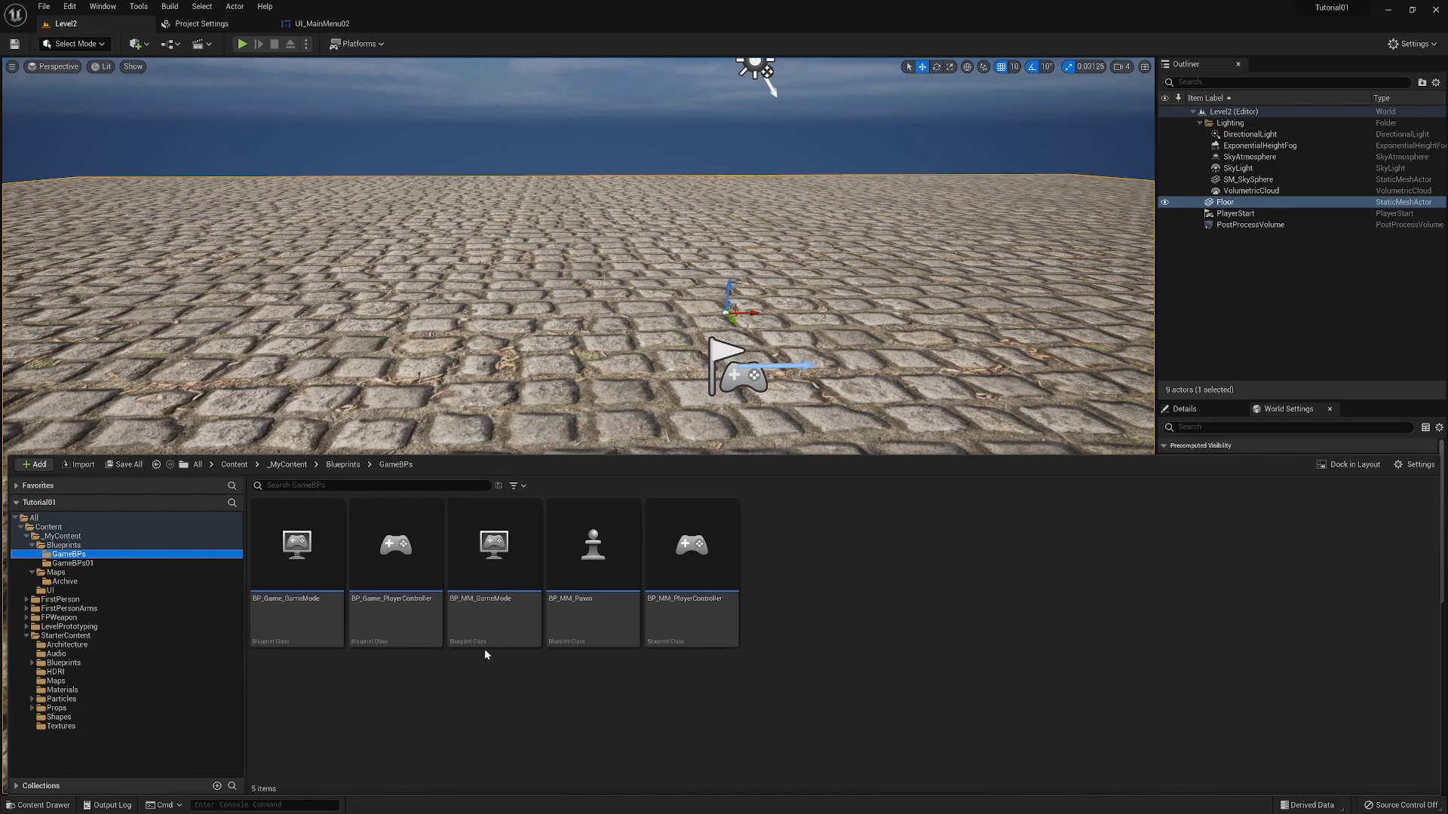
left_click(73, 564)
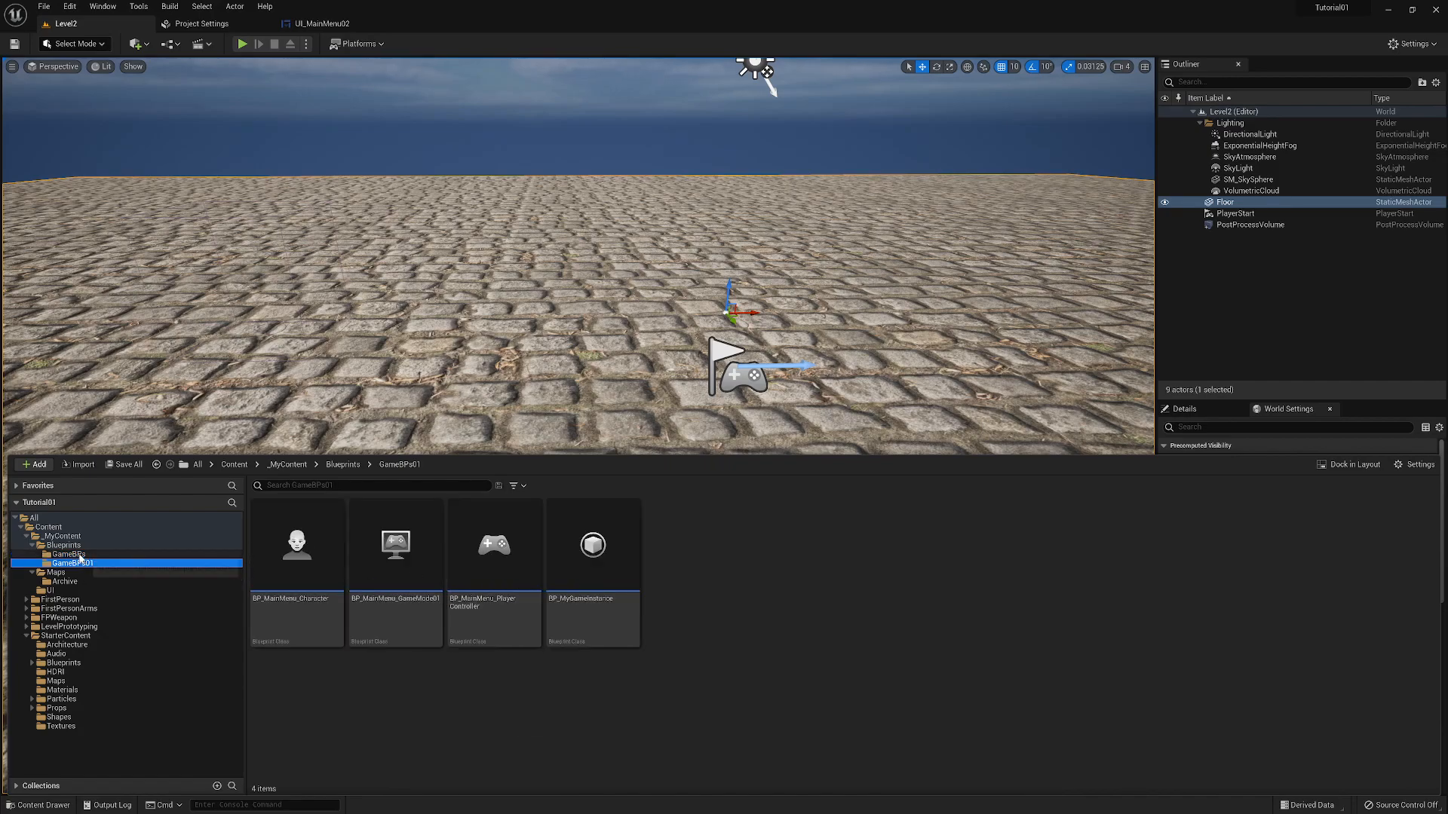
left_click(80, 555)
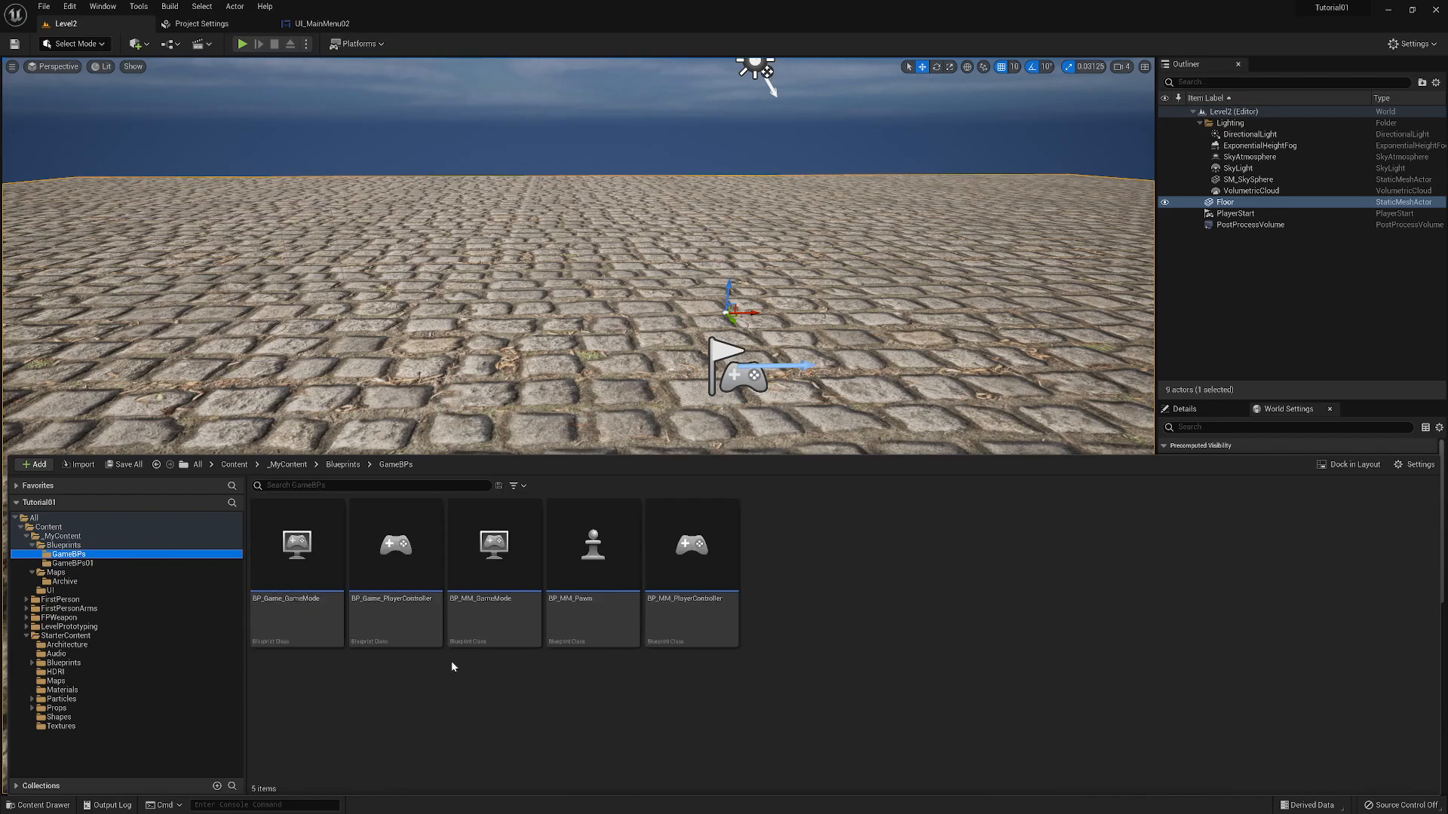
left_click(481, 601)
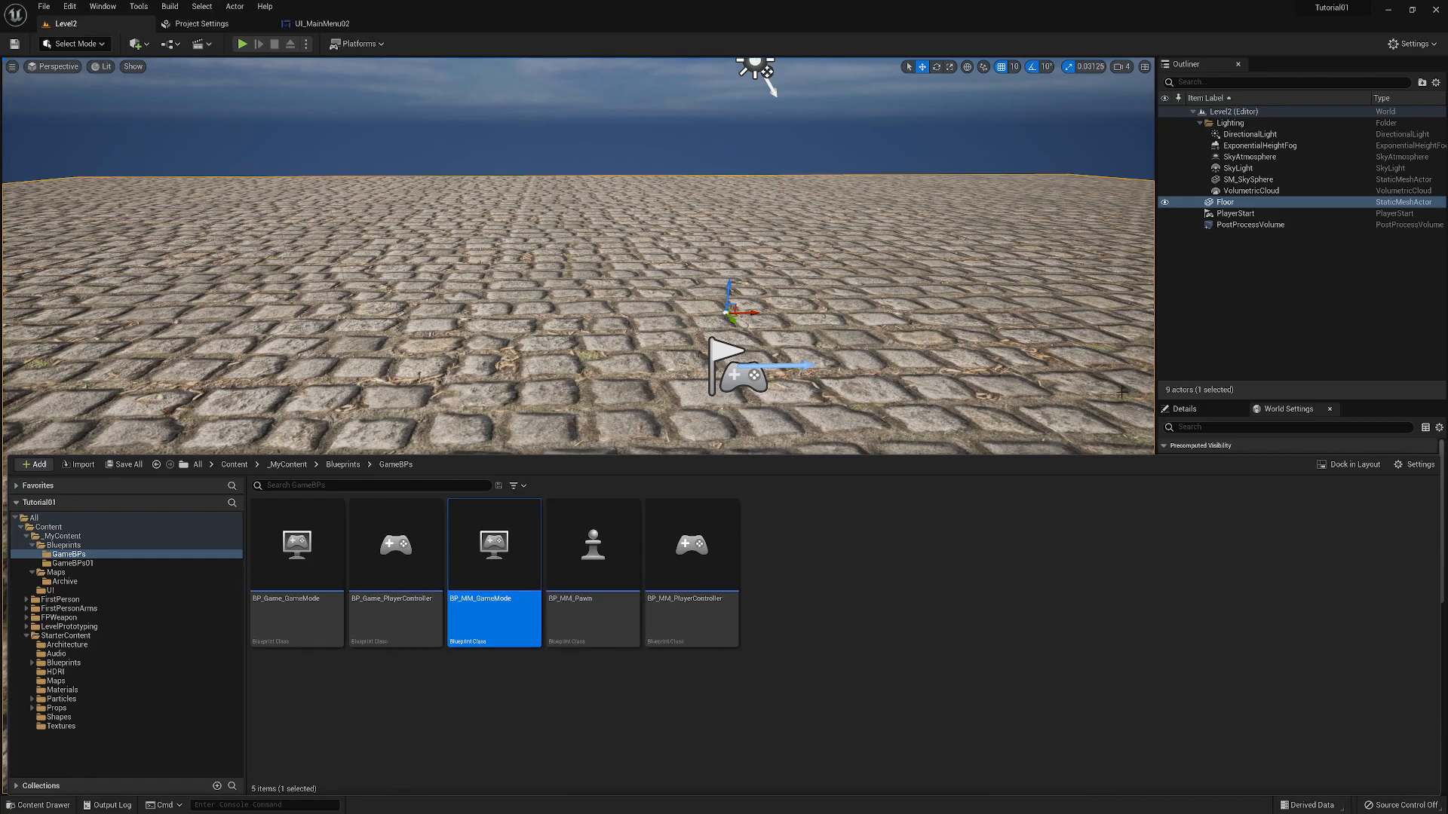
left_click(1238, 327)
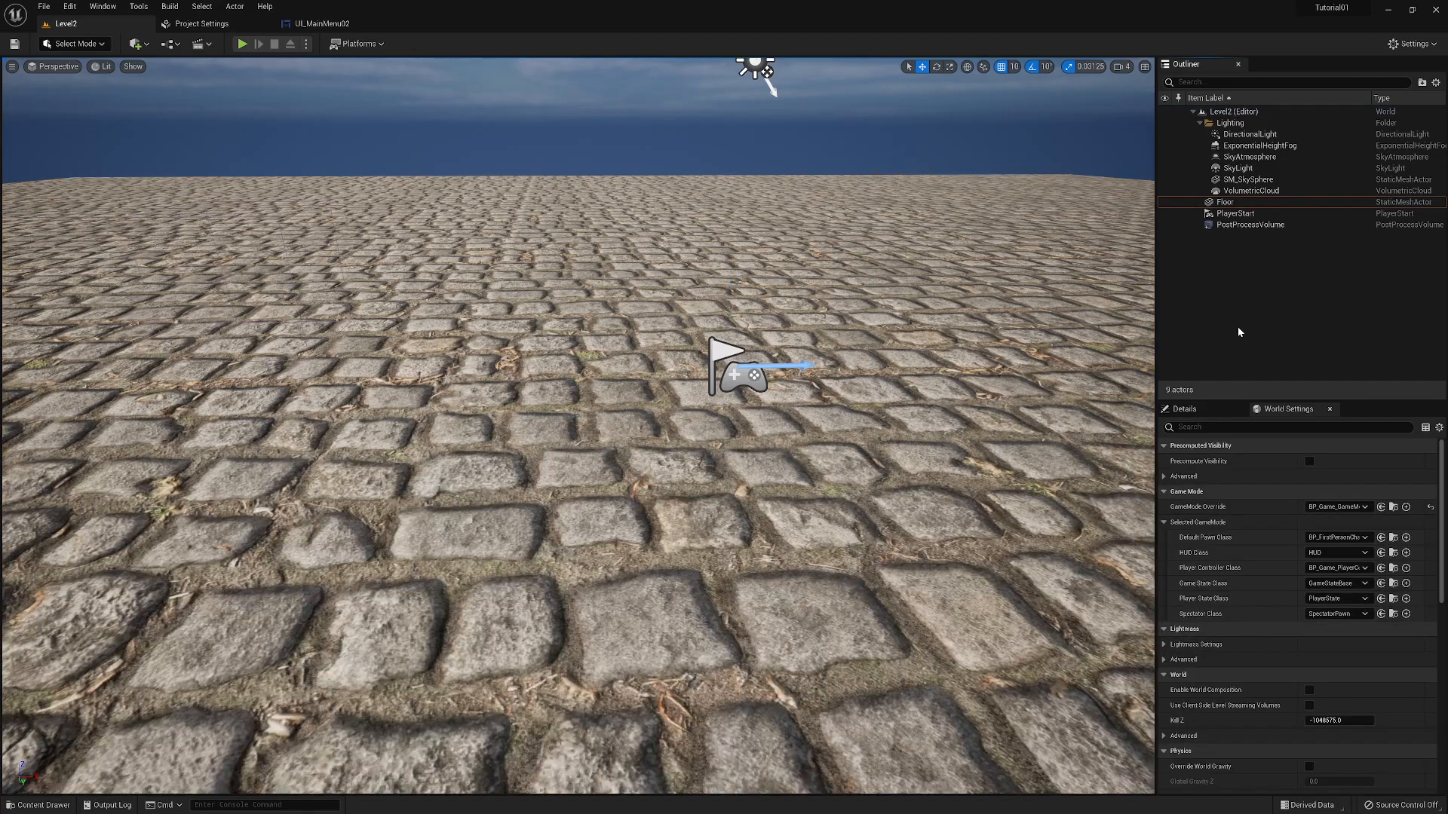
- Override Level2's game mode with BP_MM_GameMode and save the level
left_click(1381, 507)
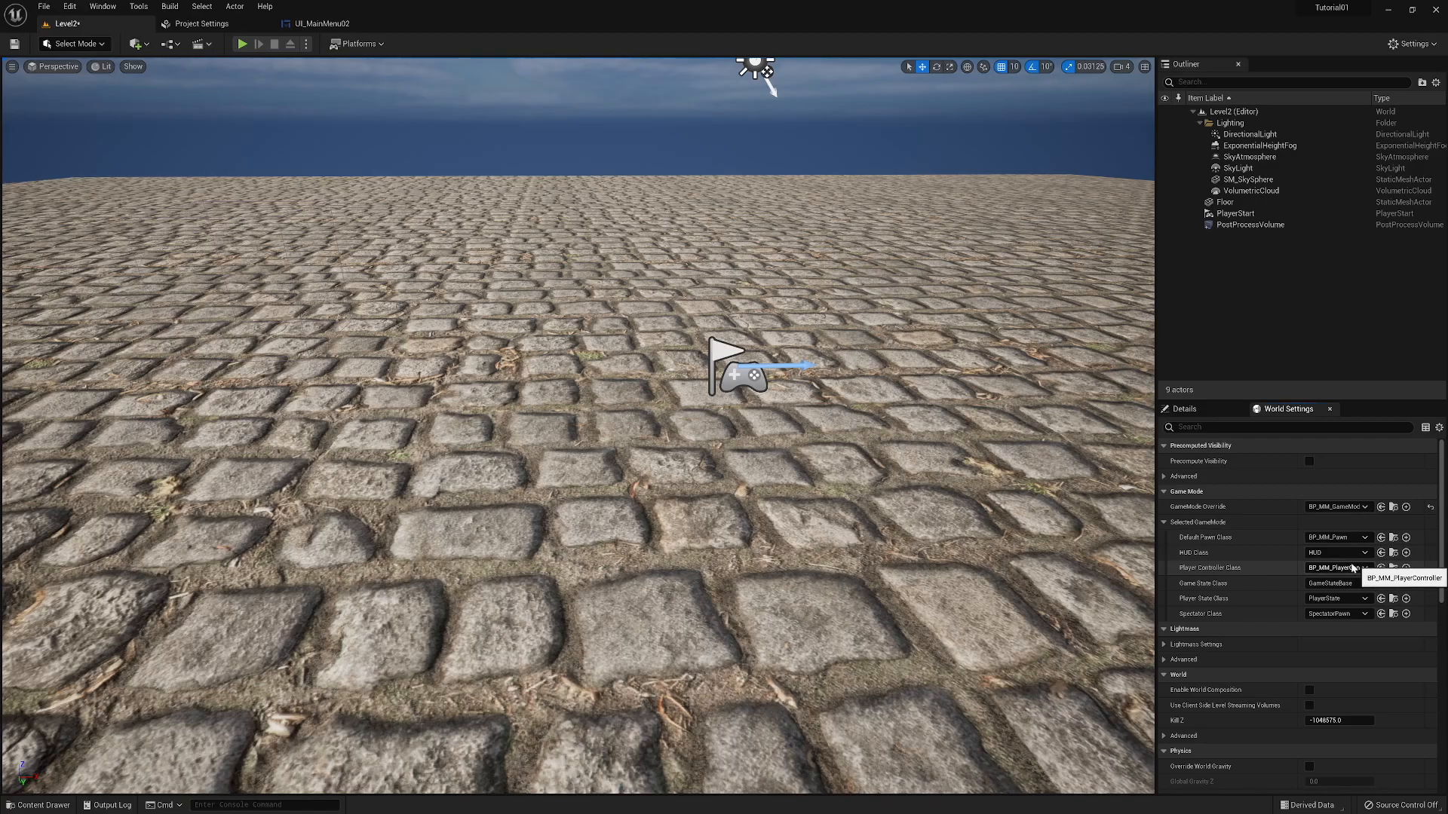
left_click(14, 45)
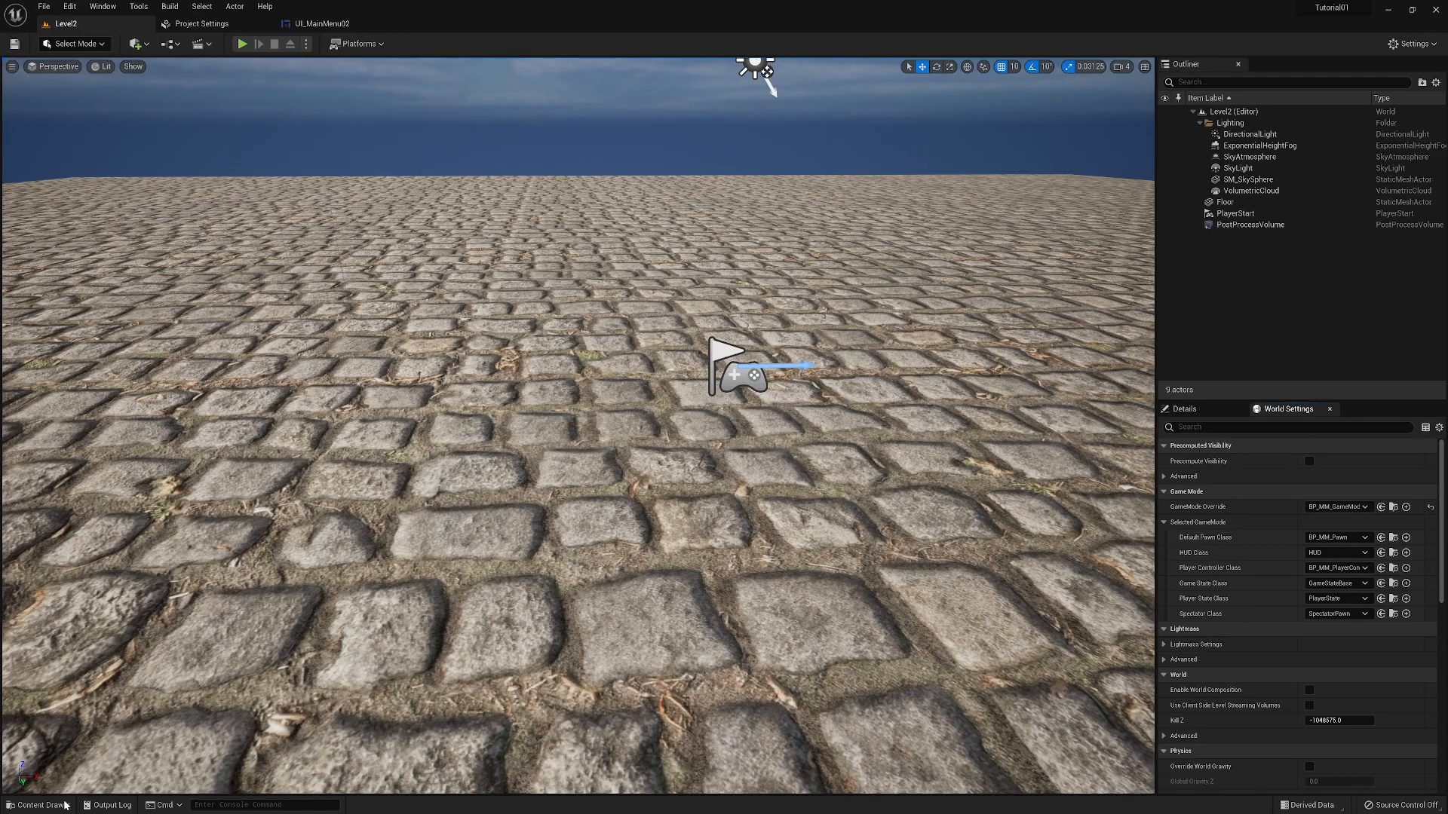
- Open the Tutorial02 map from the Maps folder and check its game mode override
left_click(66, 805)
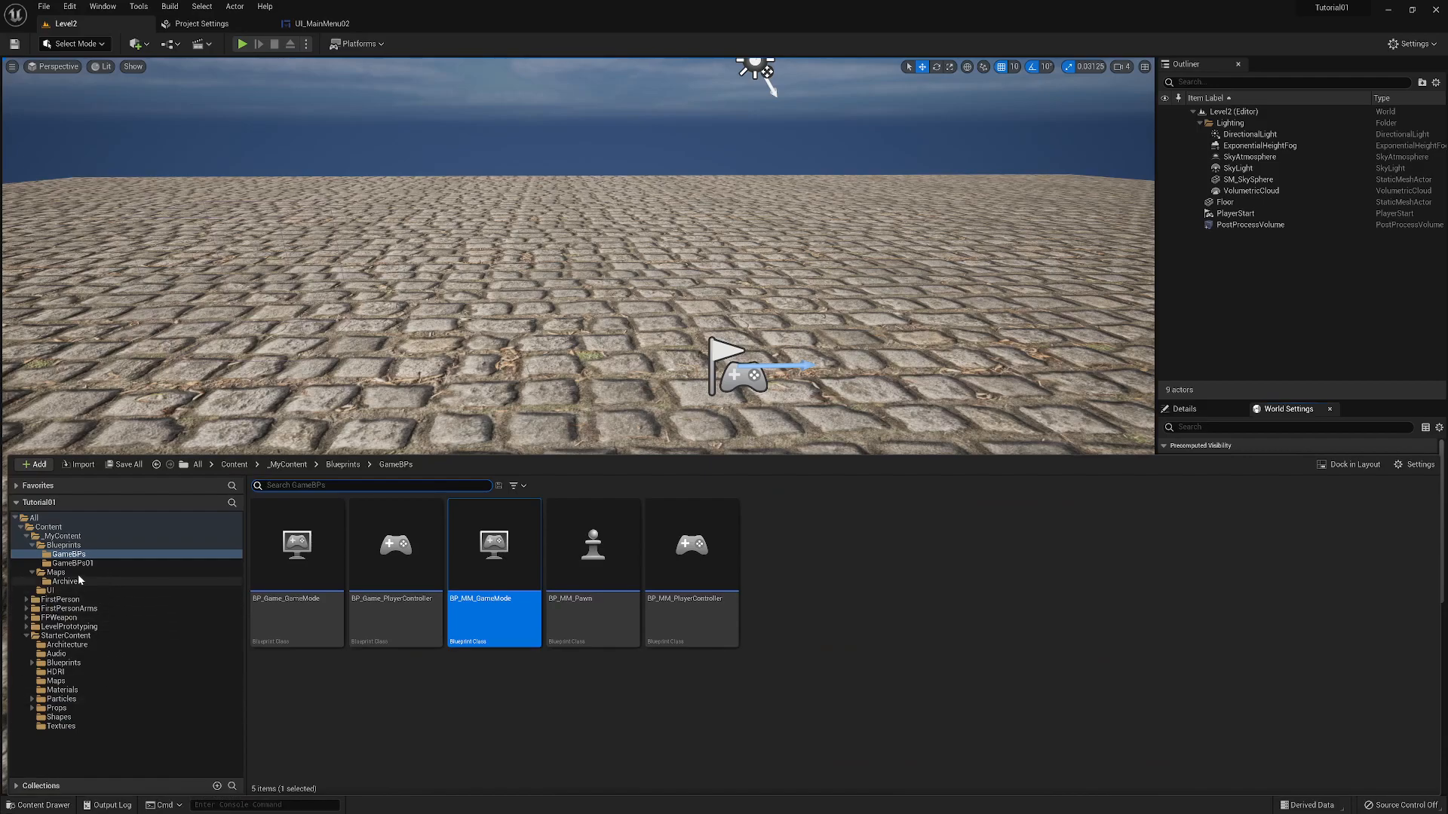
left_click(73, 574)
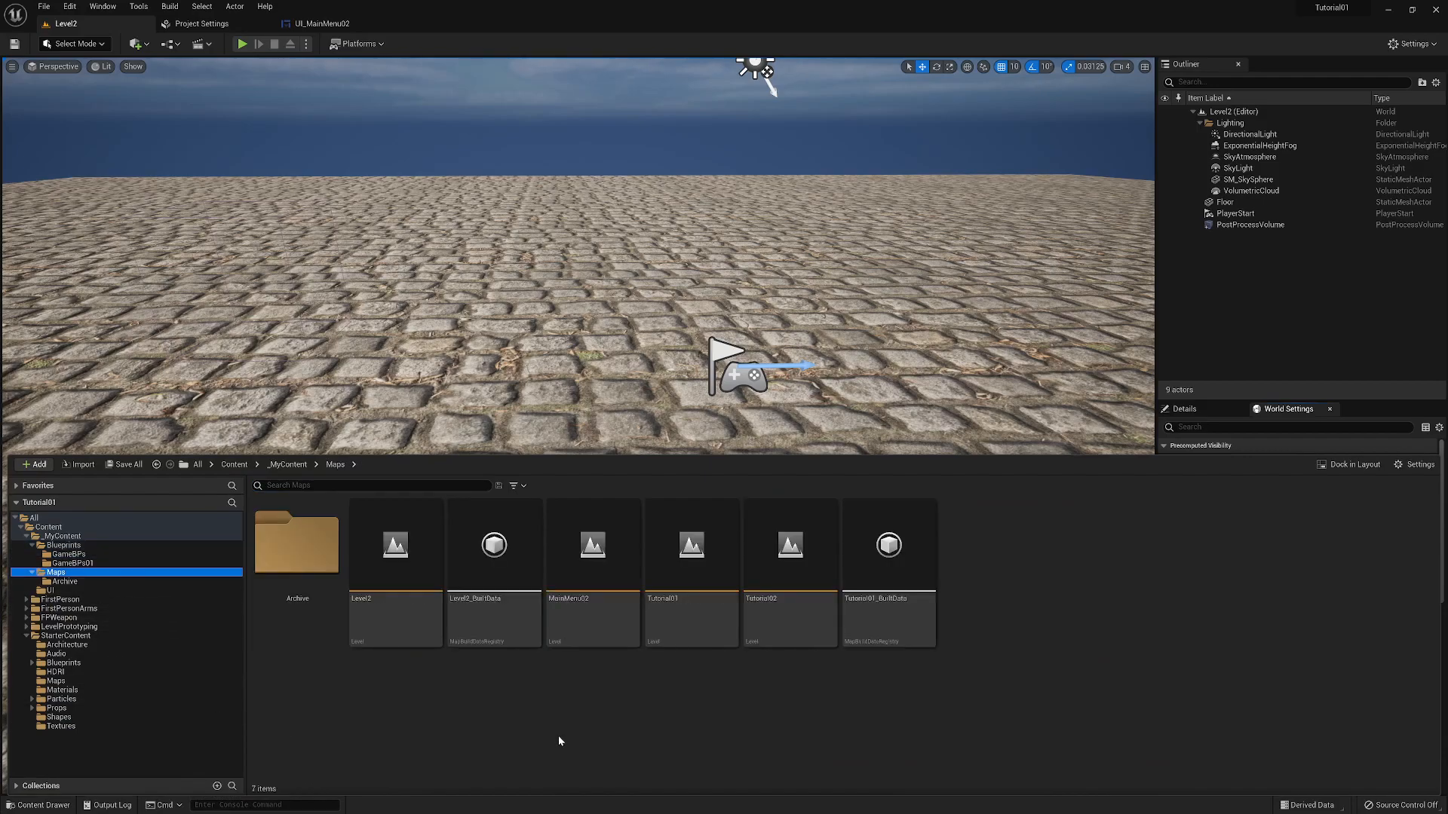
double_click(800, 573)
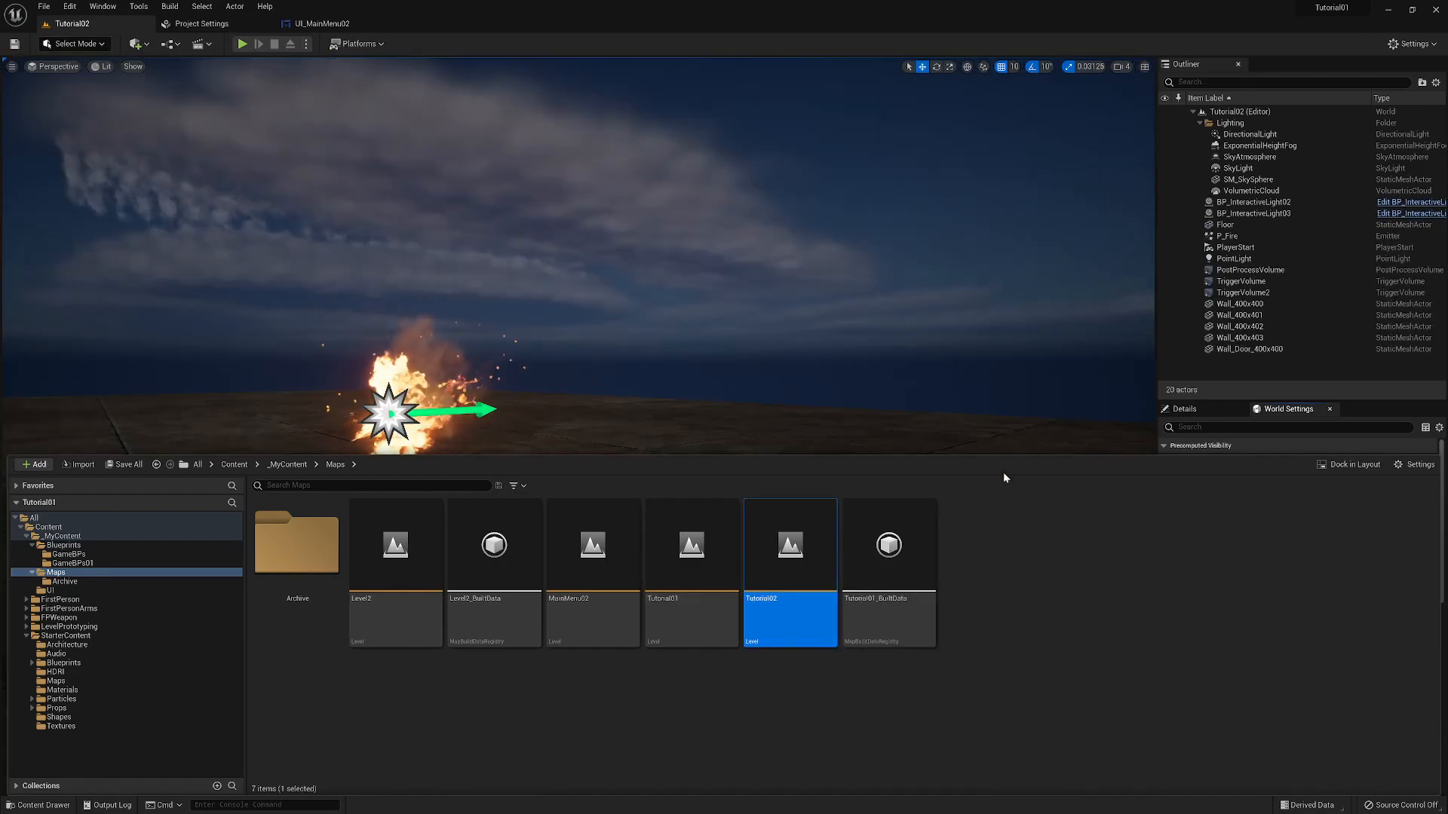
left_click(1025, 394)
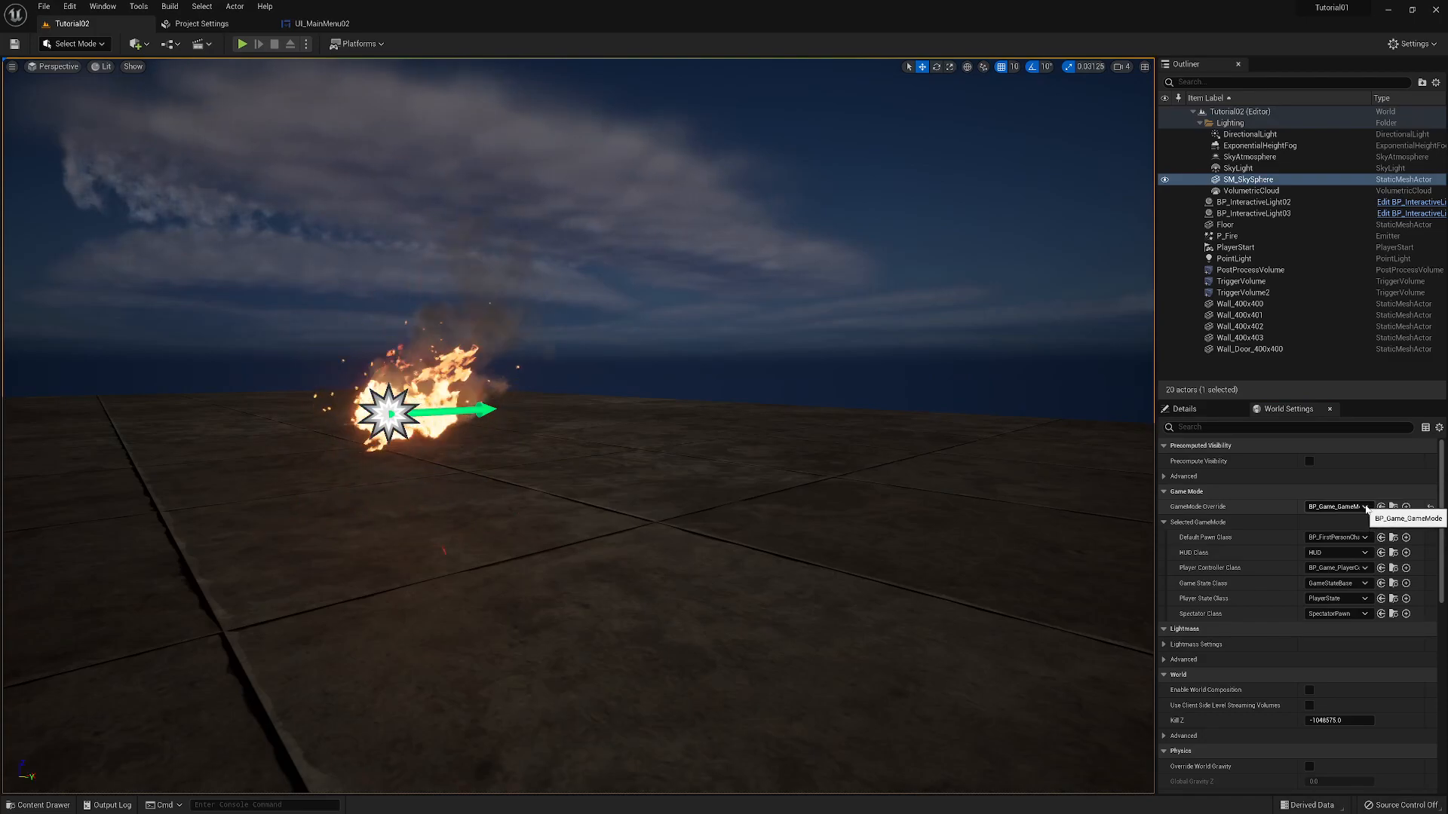
left_click(1365, 507)
left_click(1365, 509)
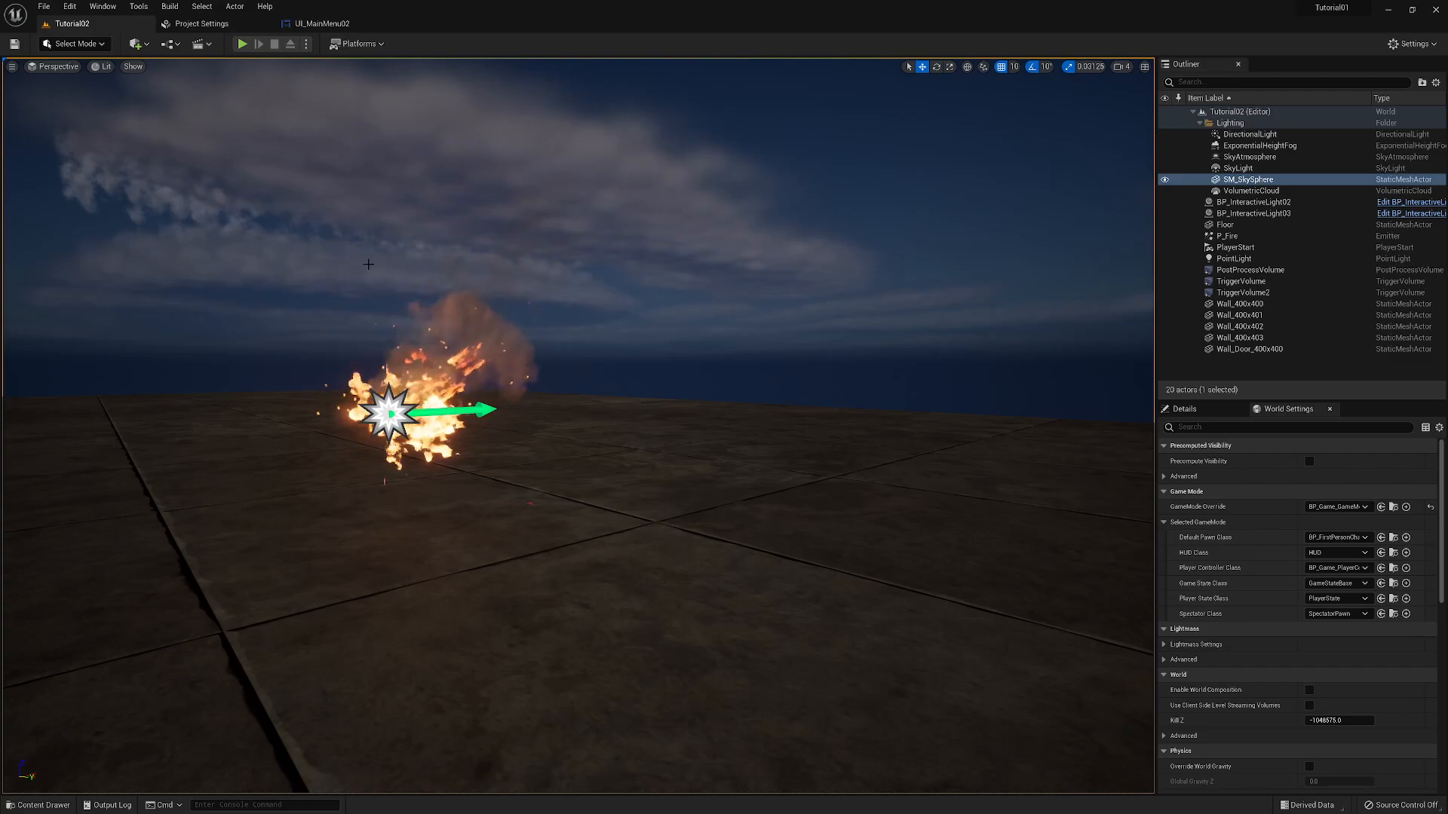
- Open Tutorial02's level blueprint and bring its Event BeginPlay node chain into view
left_click(169, 45)
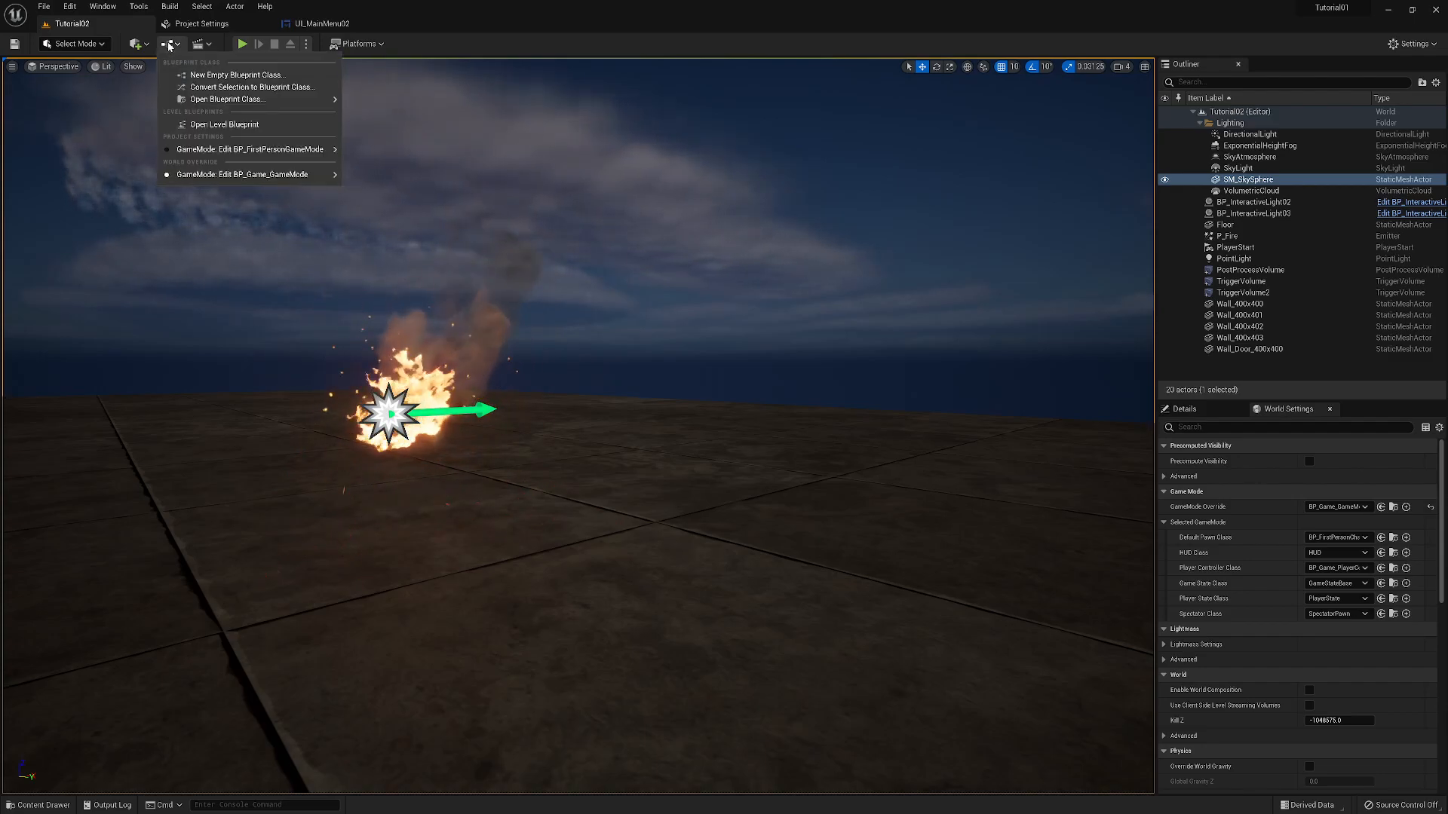
left_click(202, 125)
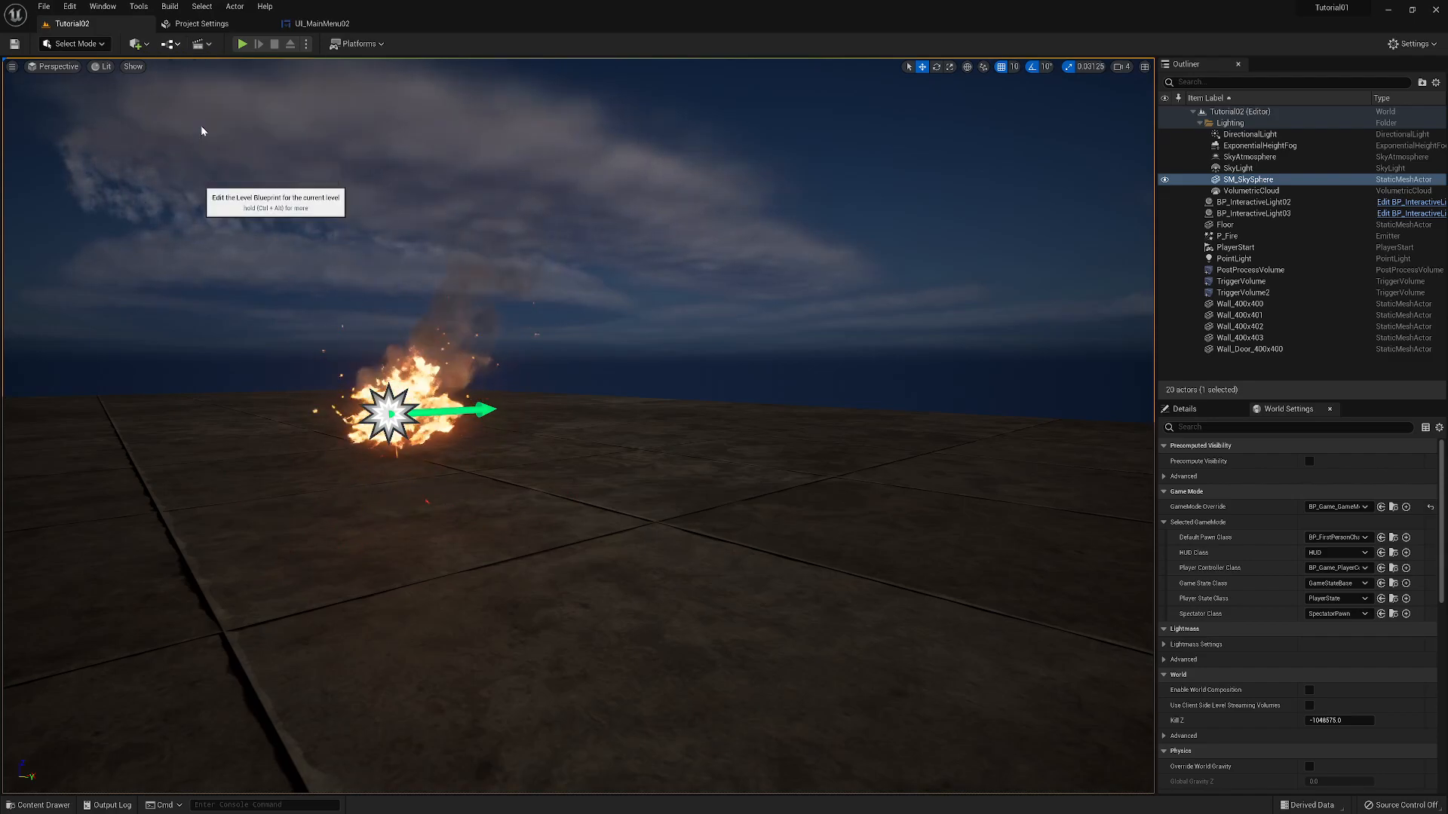
left_click_drag(216, 137, 317, 23)
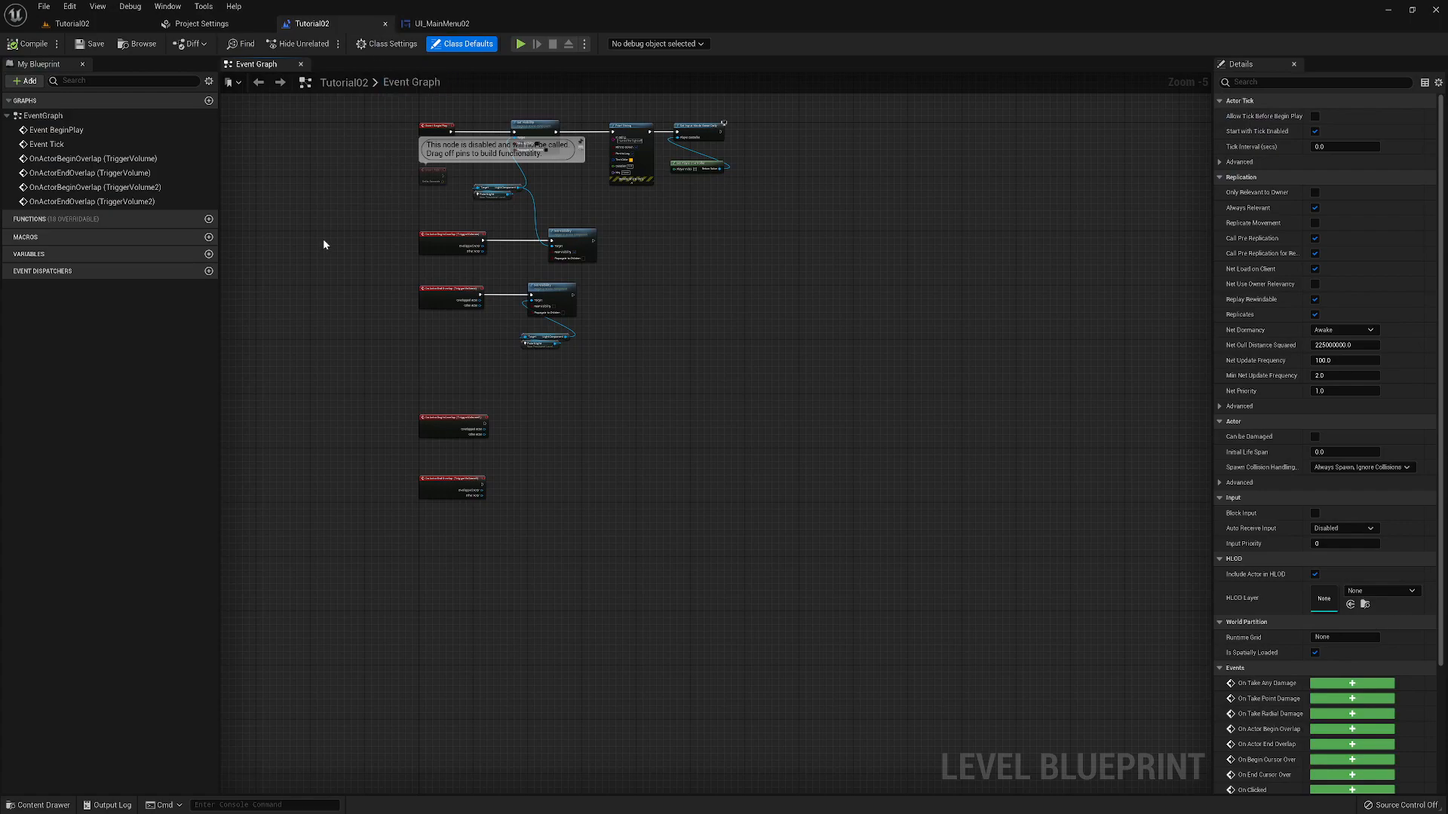
scroll(381, 423, "up", 6)
right_click_drag(668, 385, 309, 465)
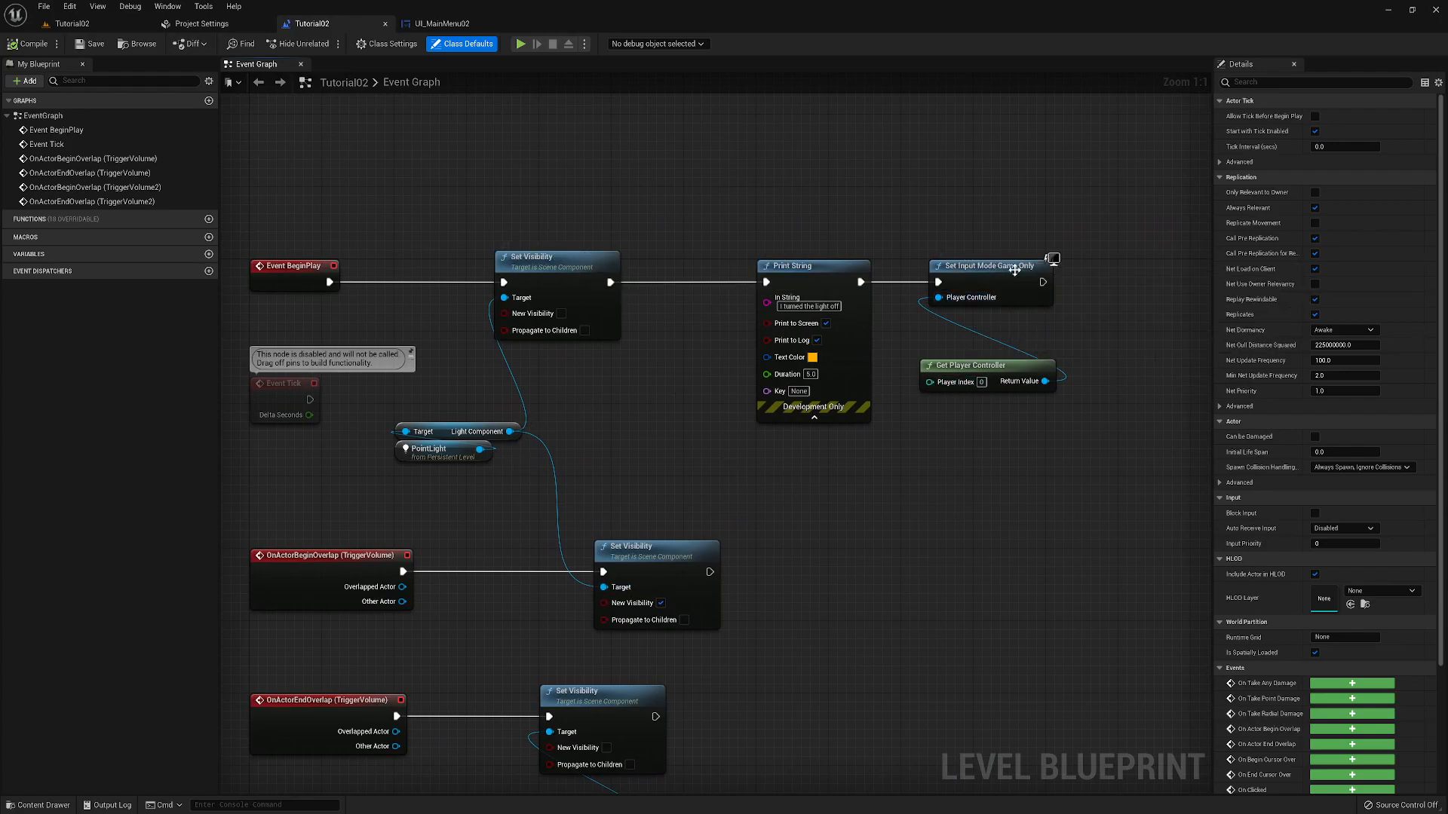
- Disconnect Set Input Mode Game Only from Print String and copy it together with its Get Player Controller node
left_click(1009, 273)
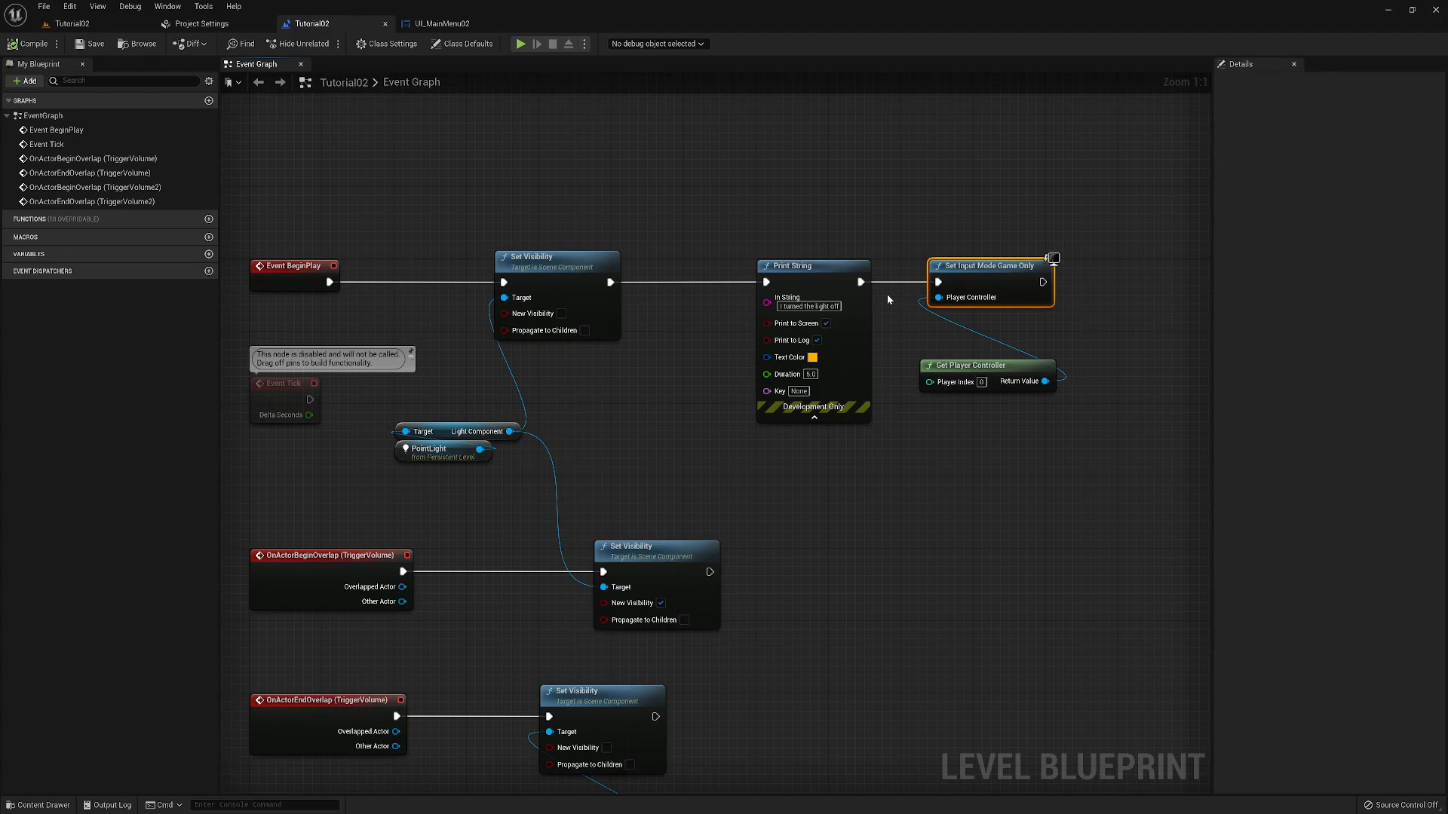
right_click(862, 283)
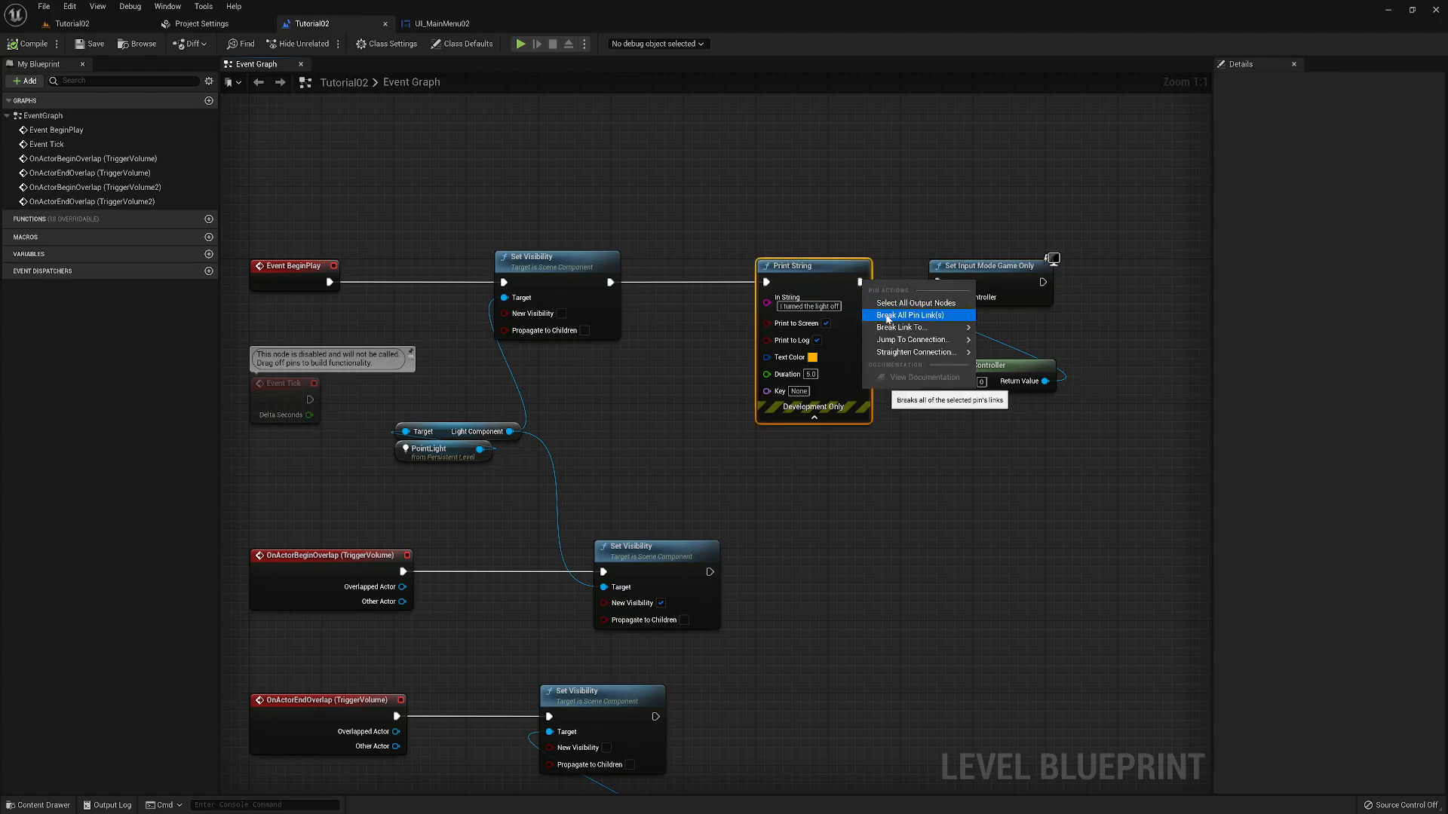
key("Escape")
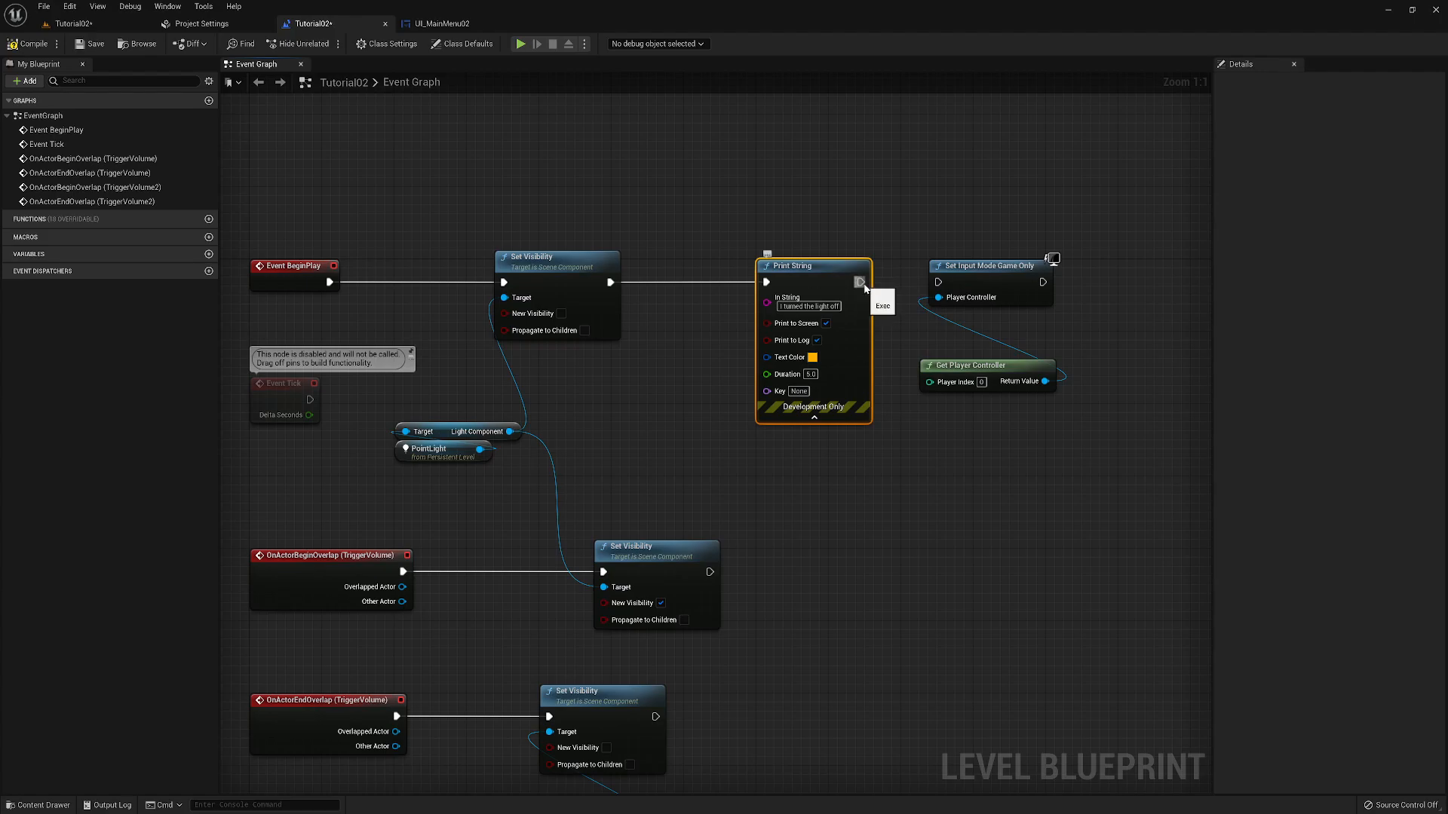
left_click(909, 291)
left_click_drag(928, 293, 969, 419)
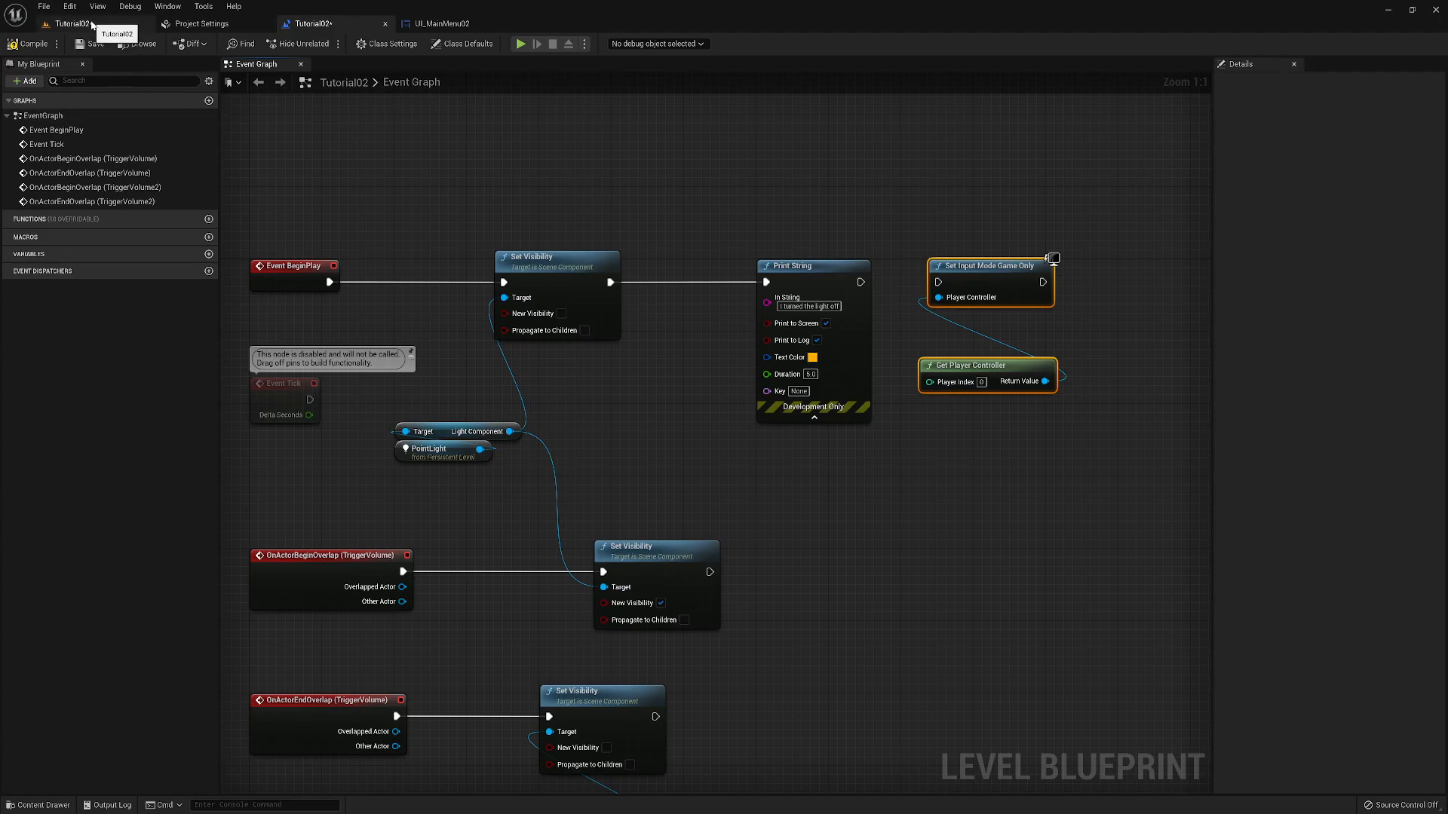
- Open BP_Game_GameMode, the game mode override of Tutorial02, in the full blueprint editor
left_click(73, 24)
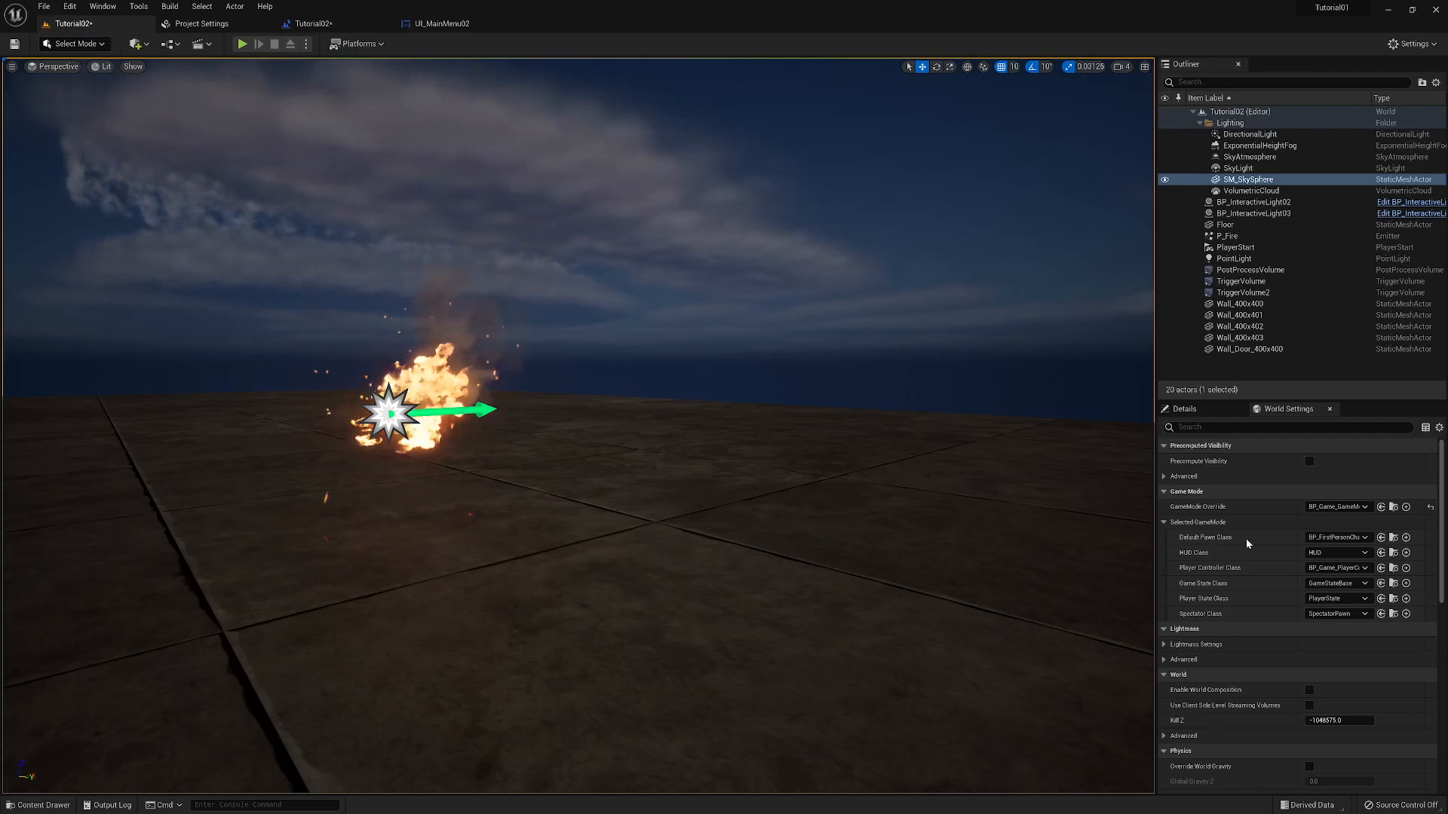
left_click(1393, 506)
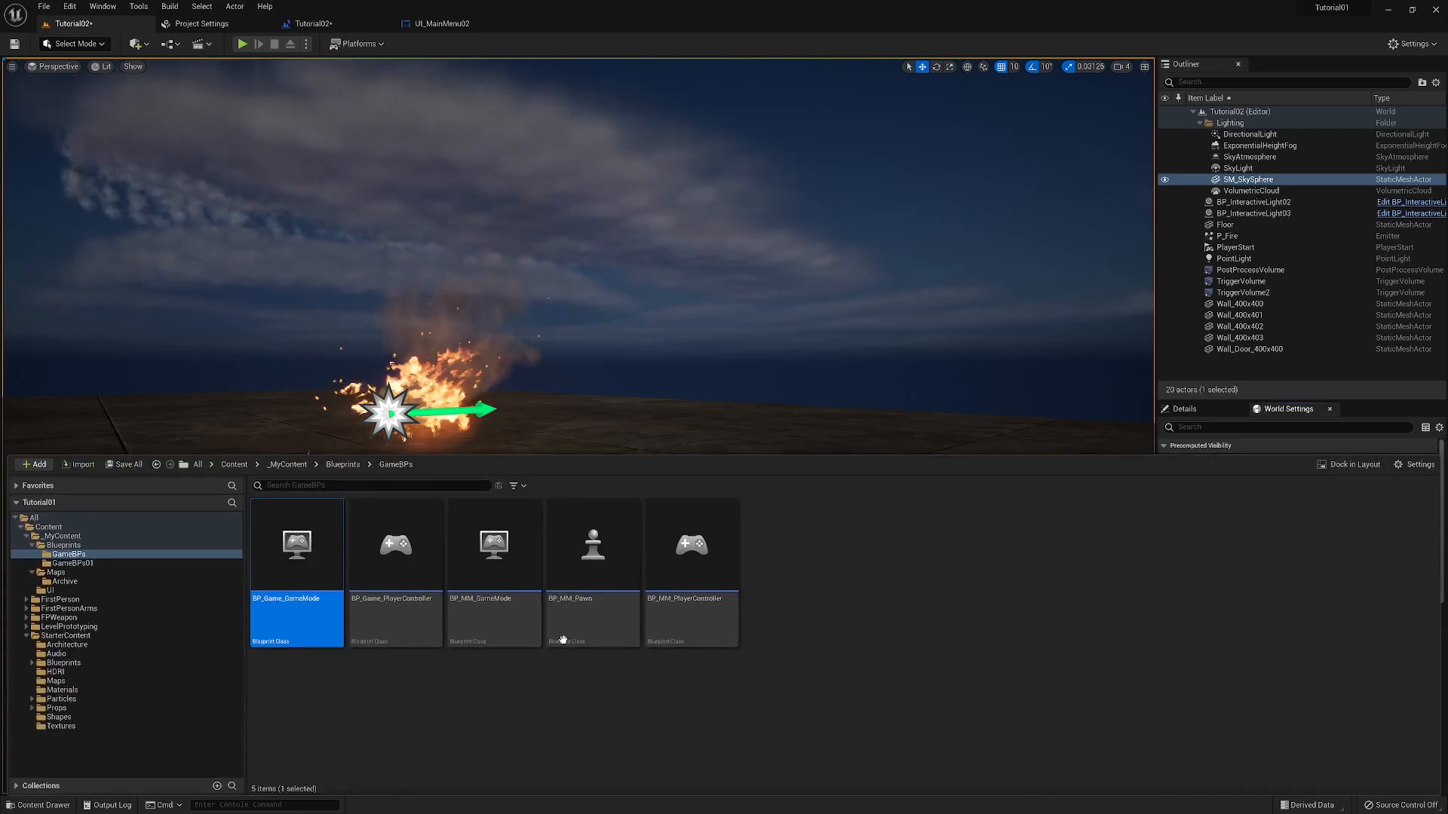
double_click(307, 580)
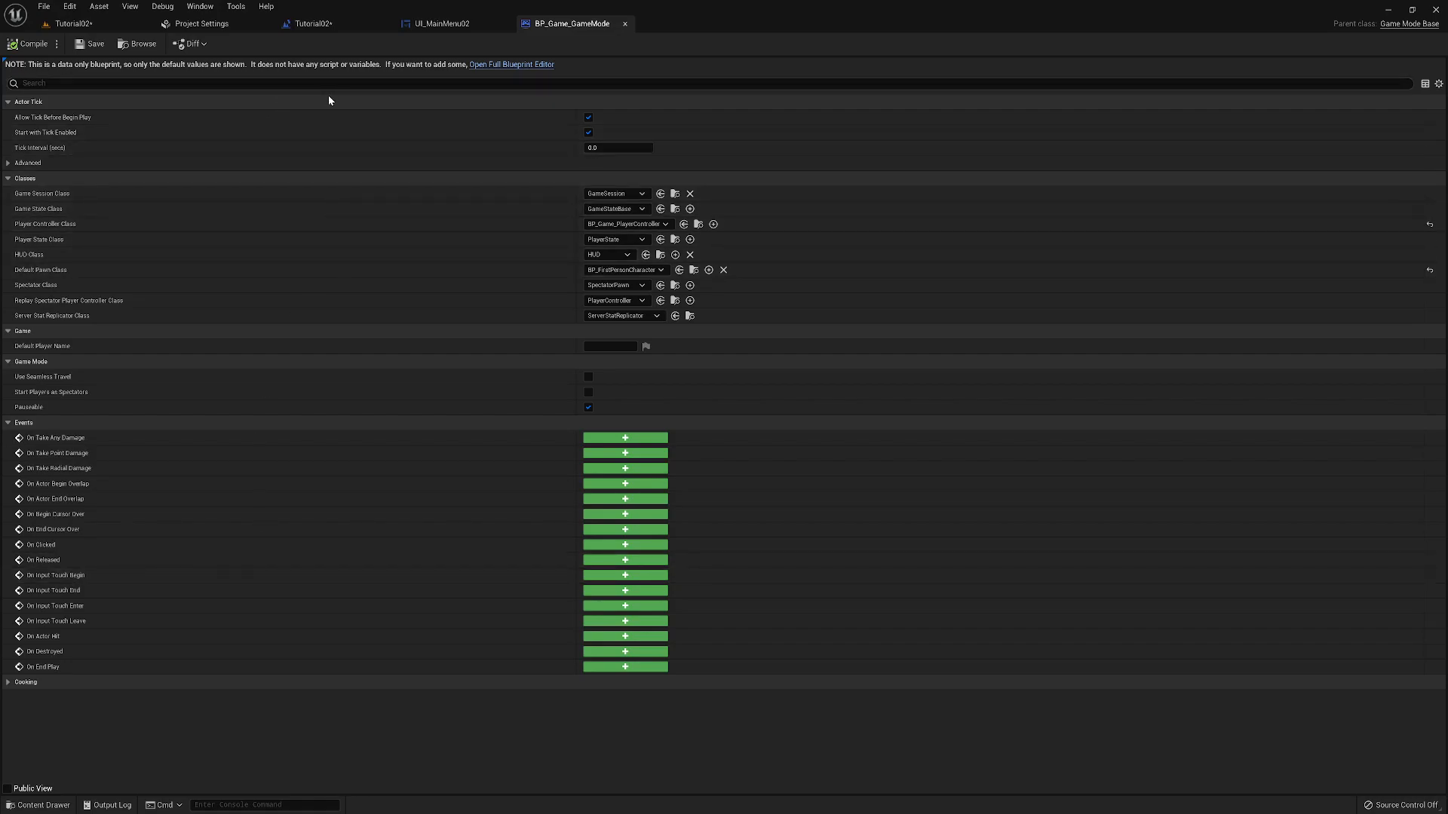
left_click(513, 65)
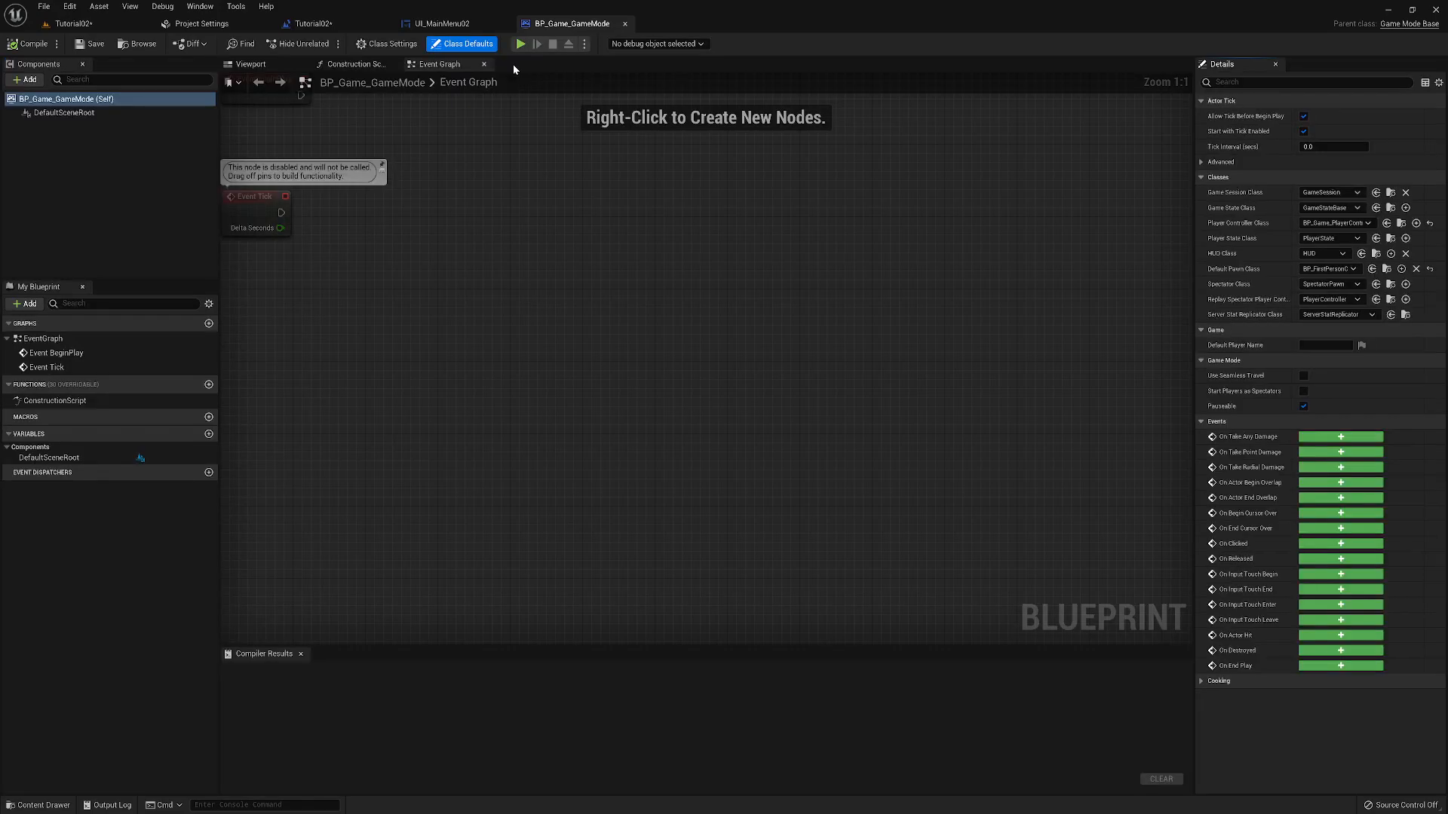
- Paste the copied input mode nodes into BP_Game_GameMode's event graph, connect them to Event BeginPlay, then compile and save
right_click_drag(669, 408, 611, 452)
right_click(624, 263)
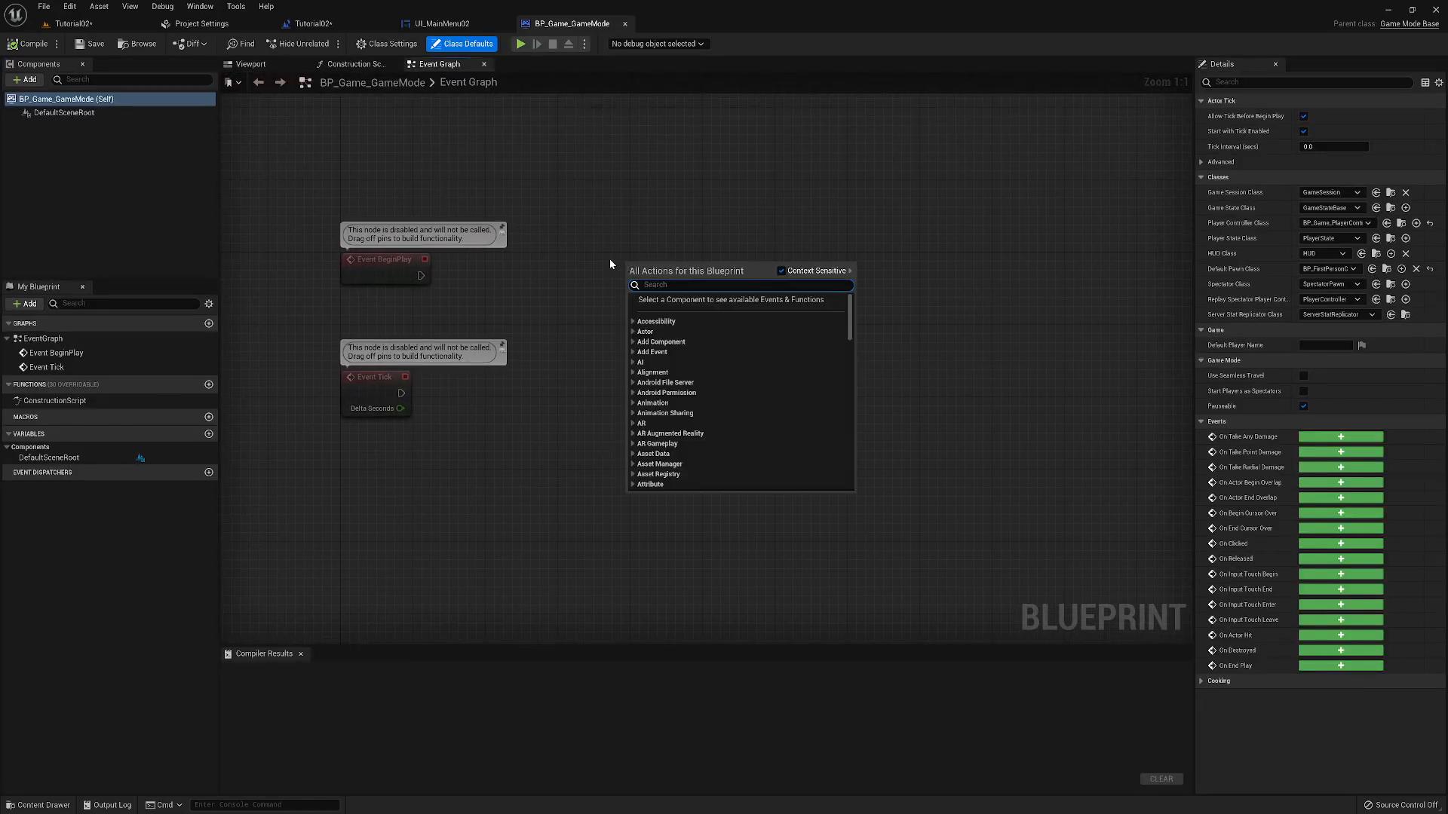
left_click(594, 248)
key("ctrl+v")
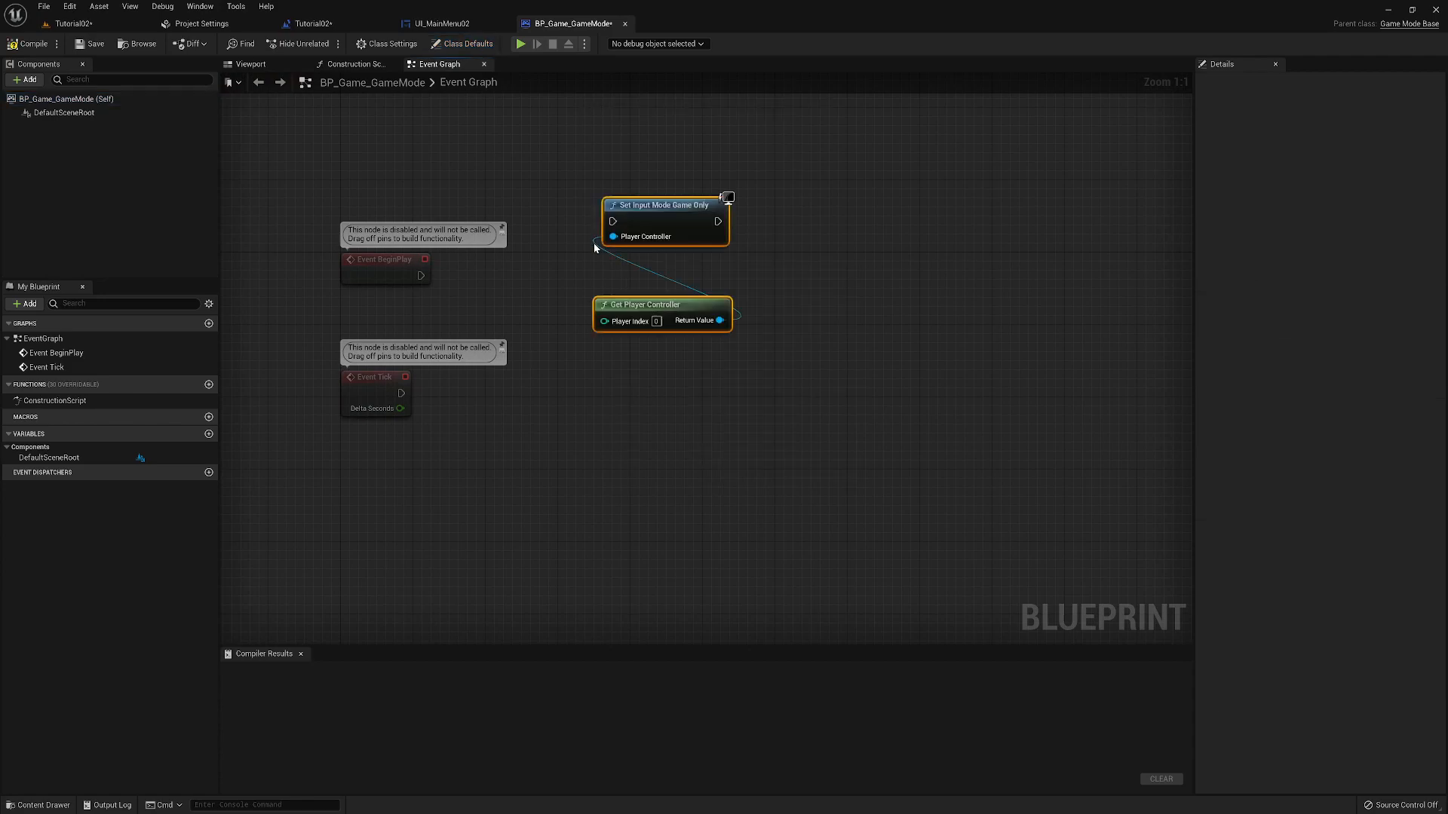
left_click_drag(665, 205, 637, 260)
left_click_drag(420, 275, 586, 276)
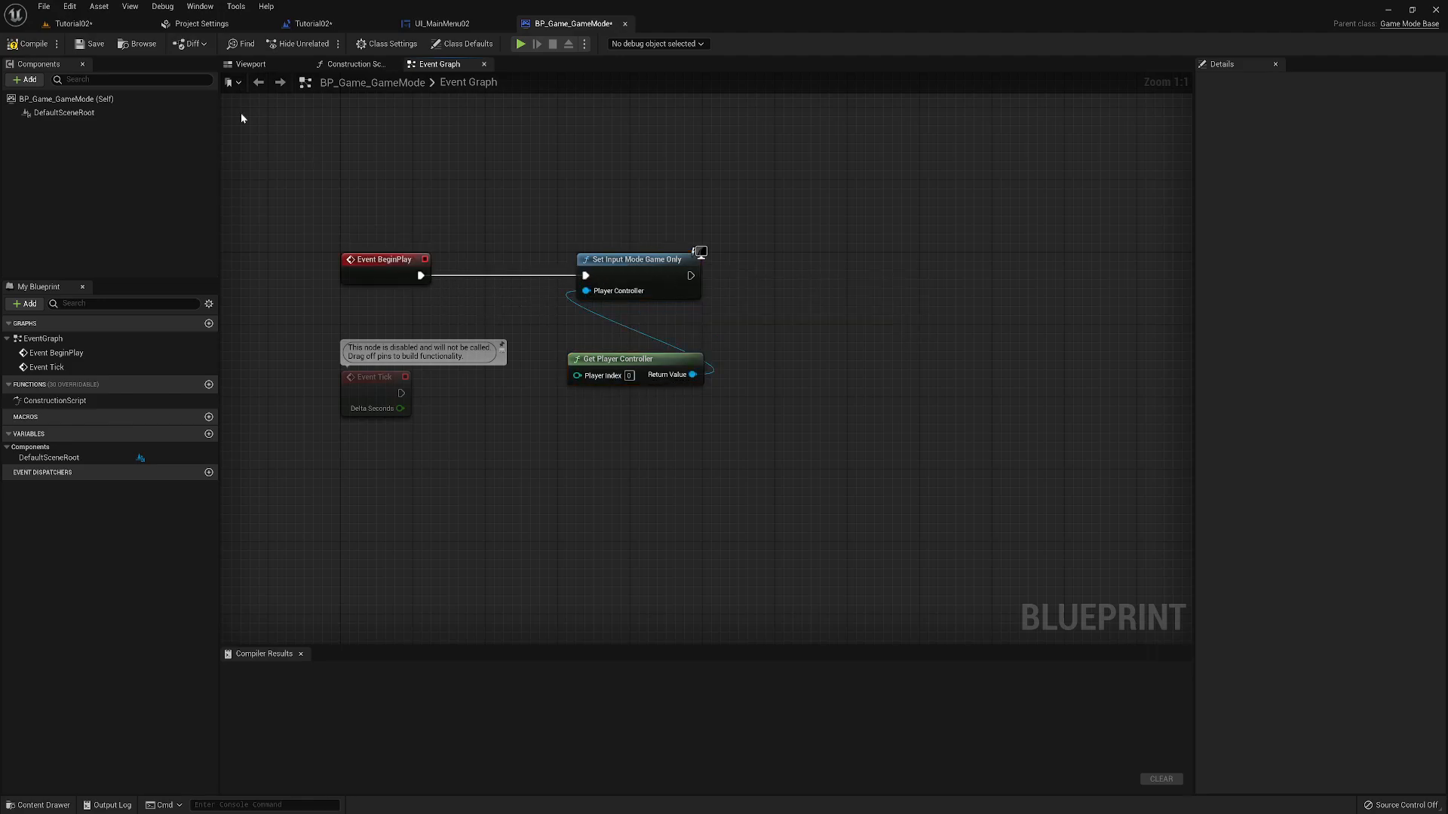
left_click(28, 44)
left_click(89, 45)
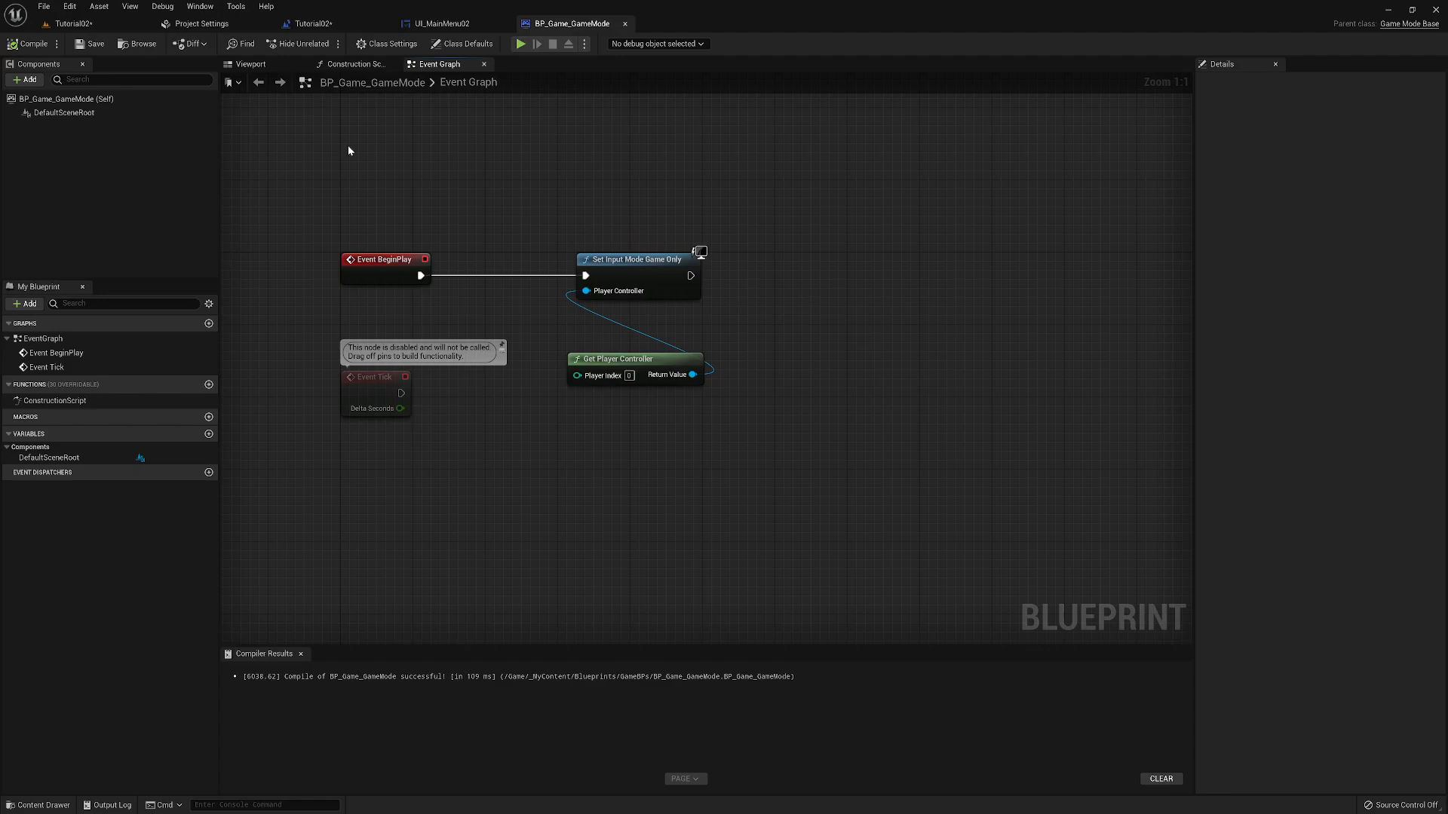
- Examine the blueprints in the GameBPs and GameBPs01 folders and the class defaults of BP_MainMenu_GameMode01
left_click(69, 24)
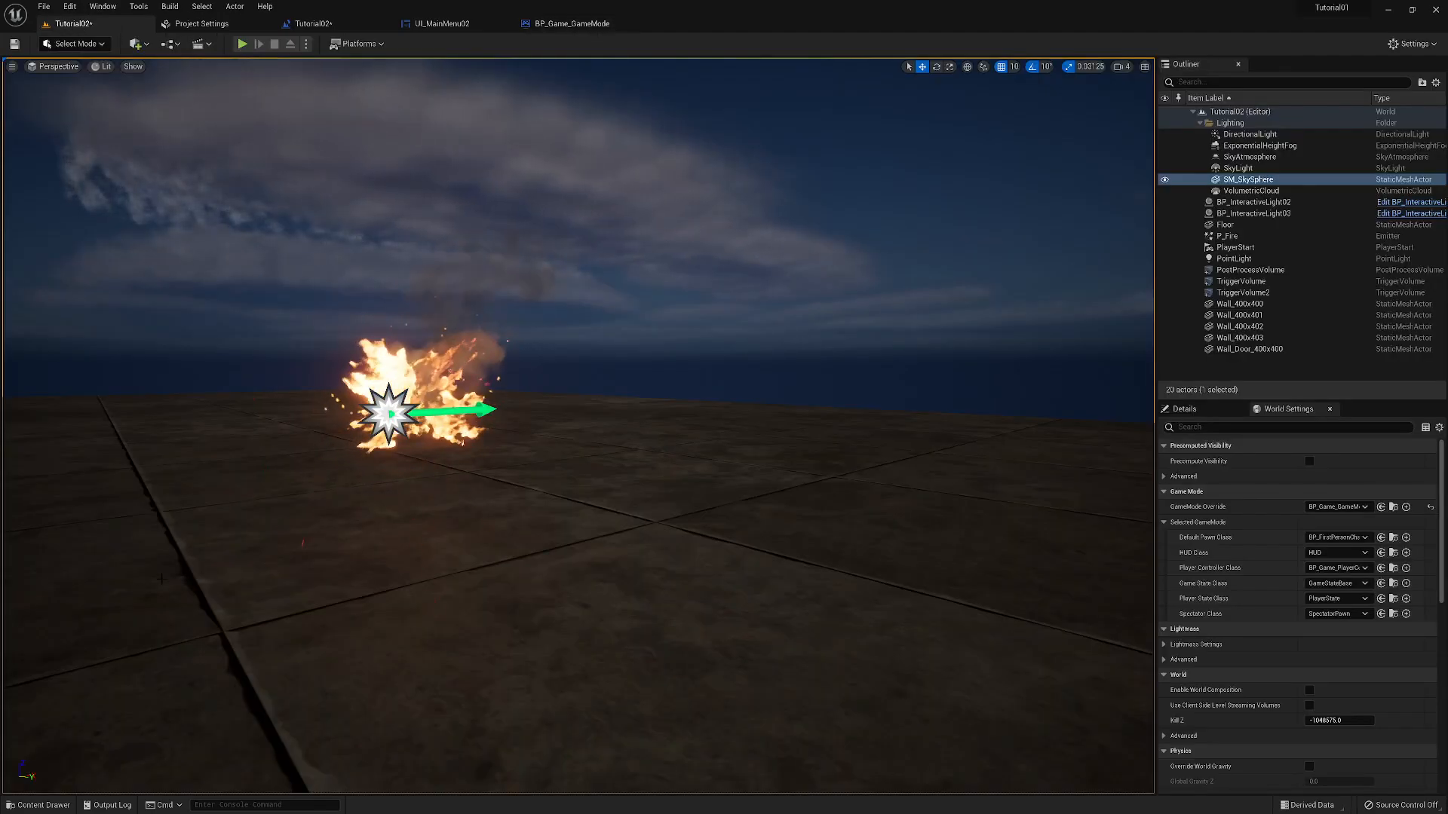
left_click(34, 804)
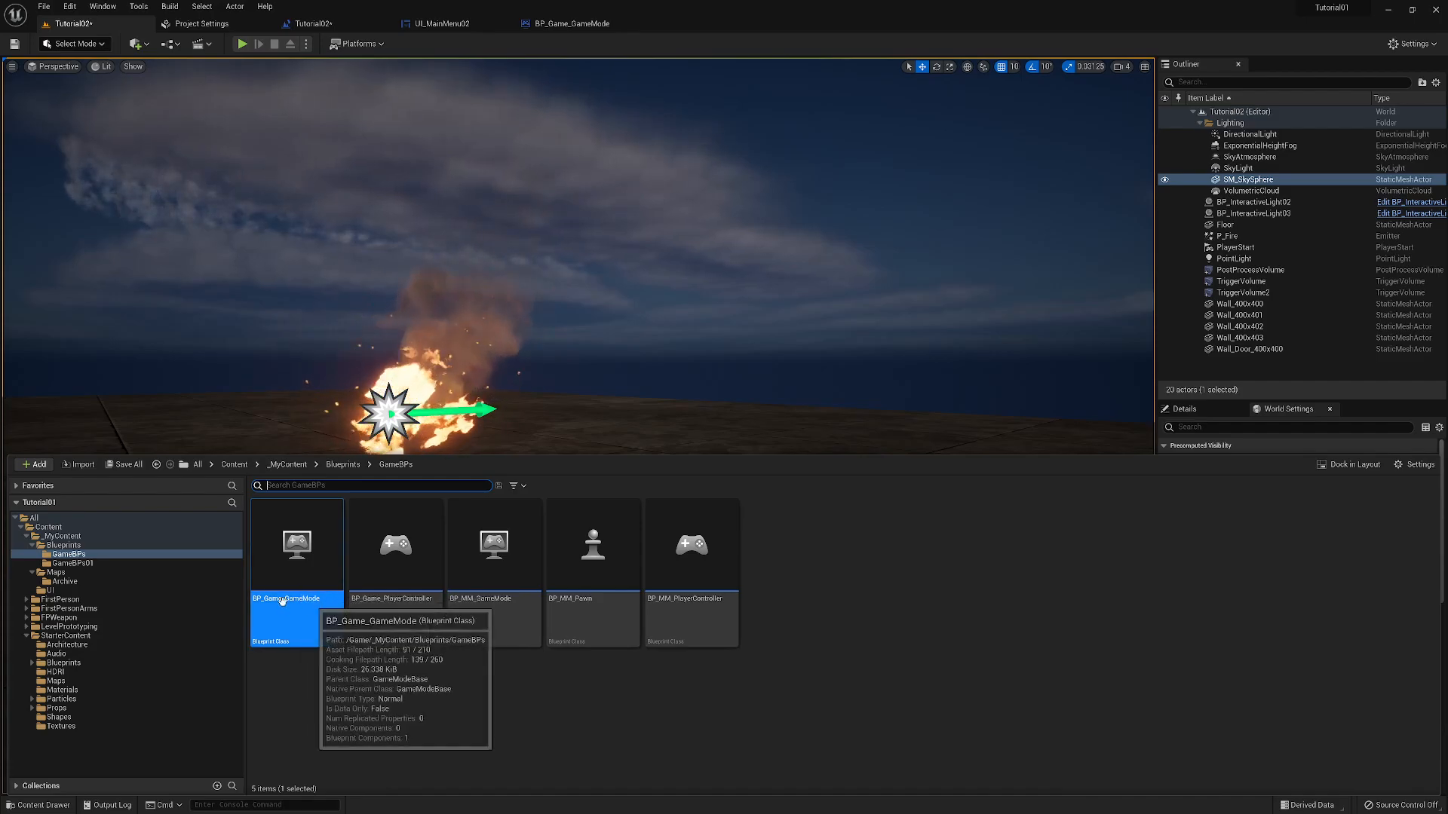
left_click(69, 563)
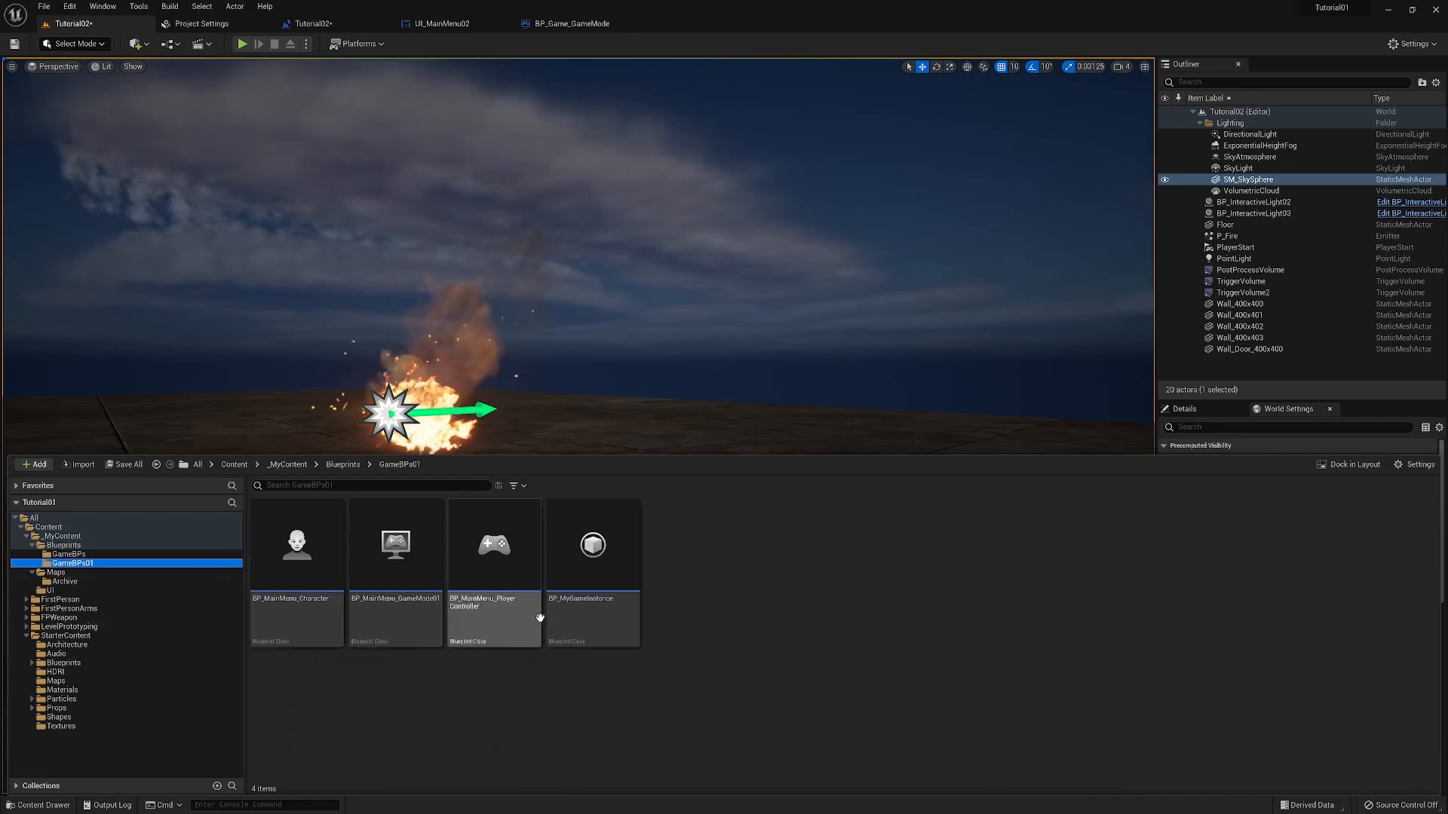
left_click(74, 555)
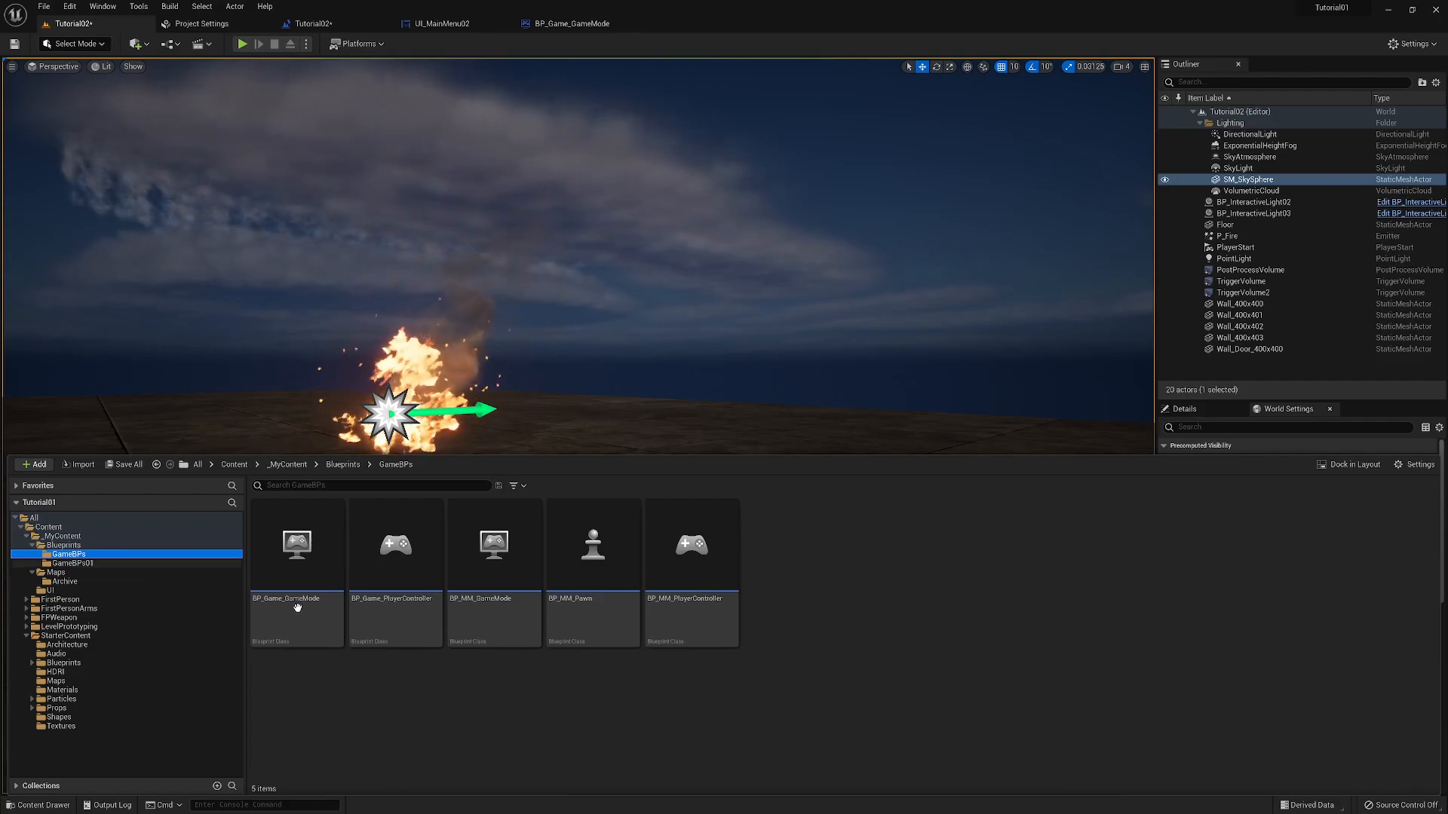
left_click(150, 564)
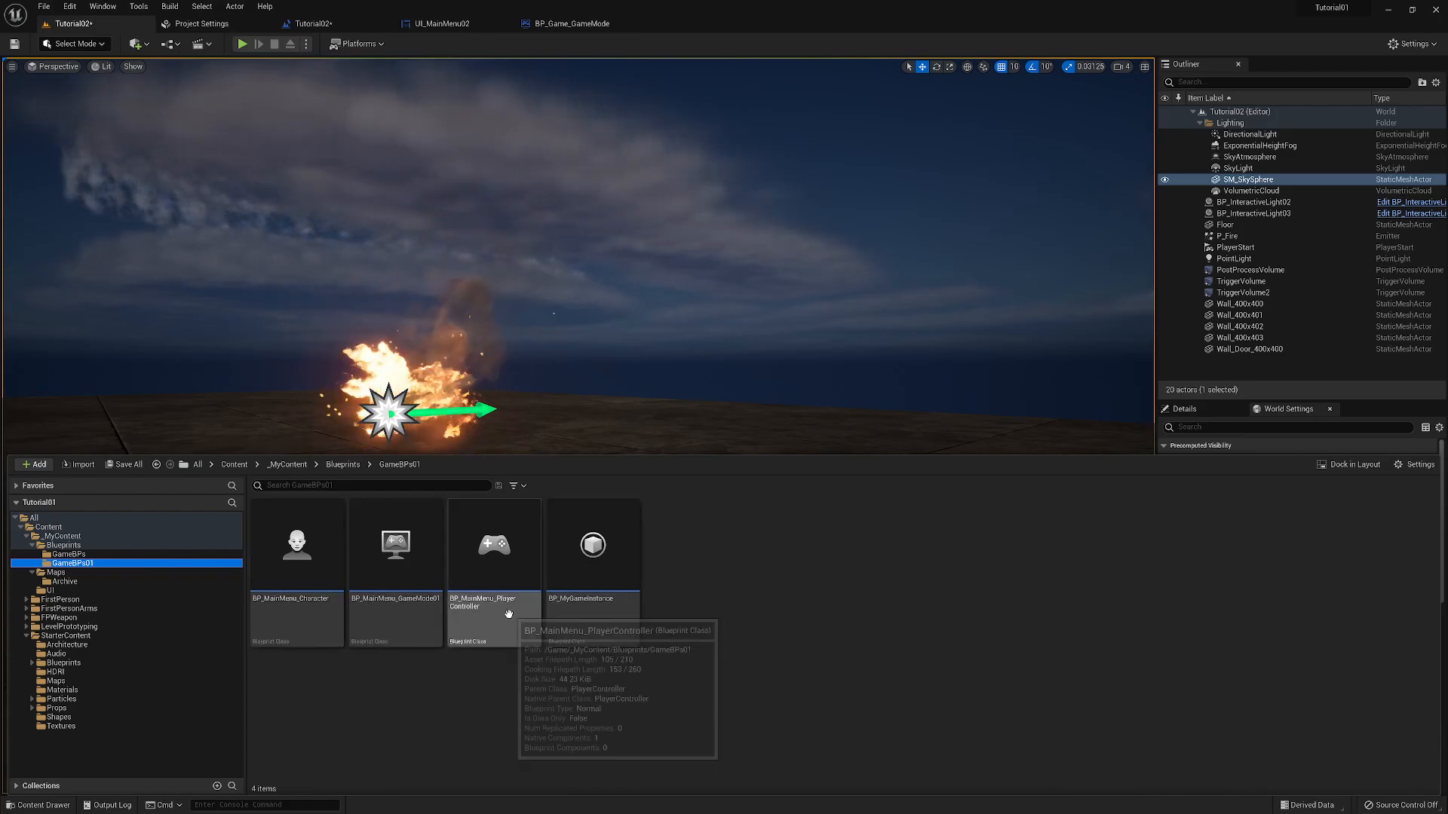
double_click(406, 603)
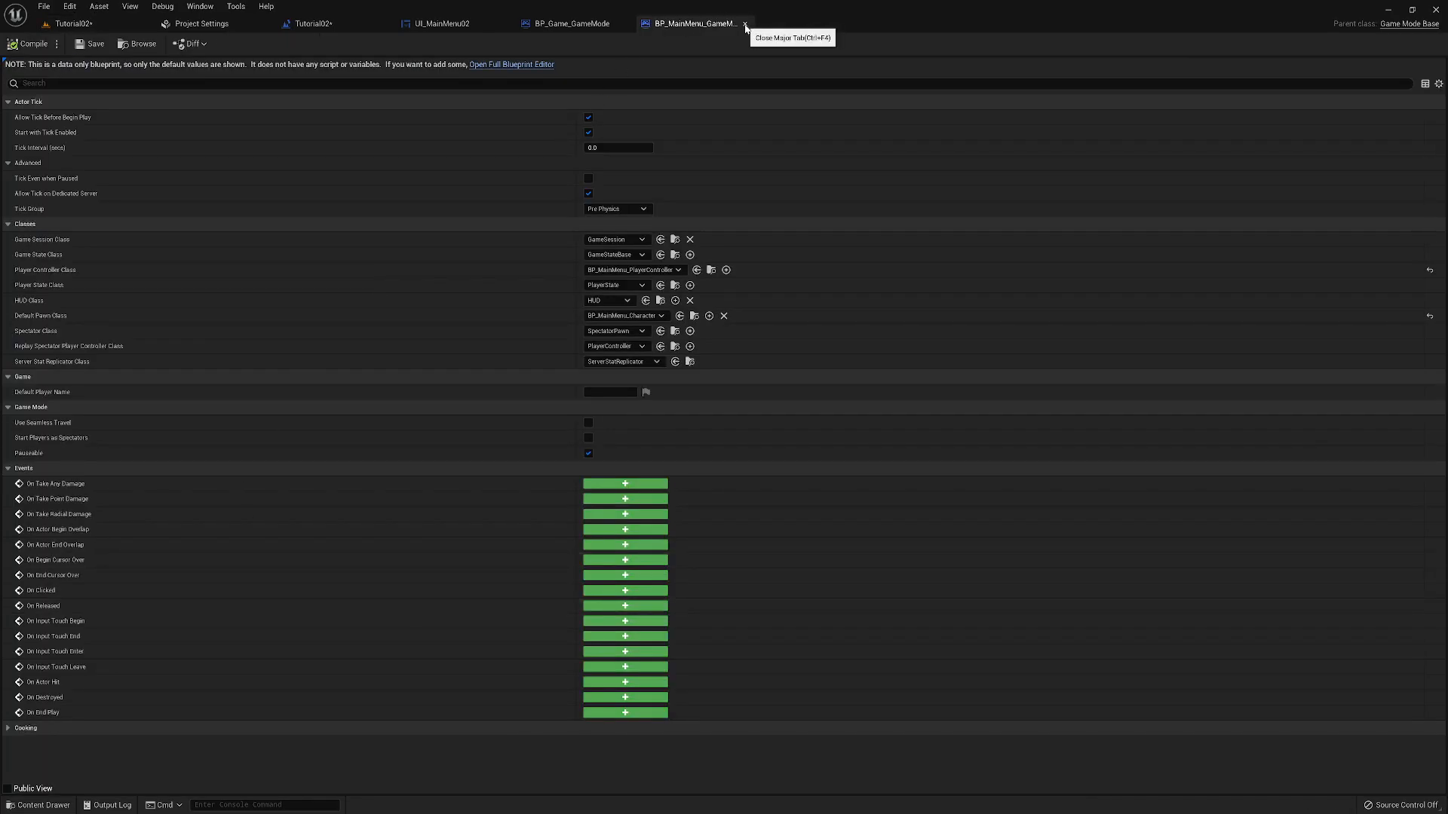
left_click(745, 25)
left_click(72, 24)
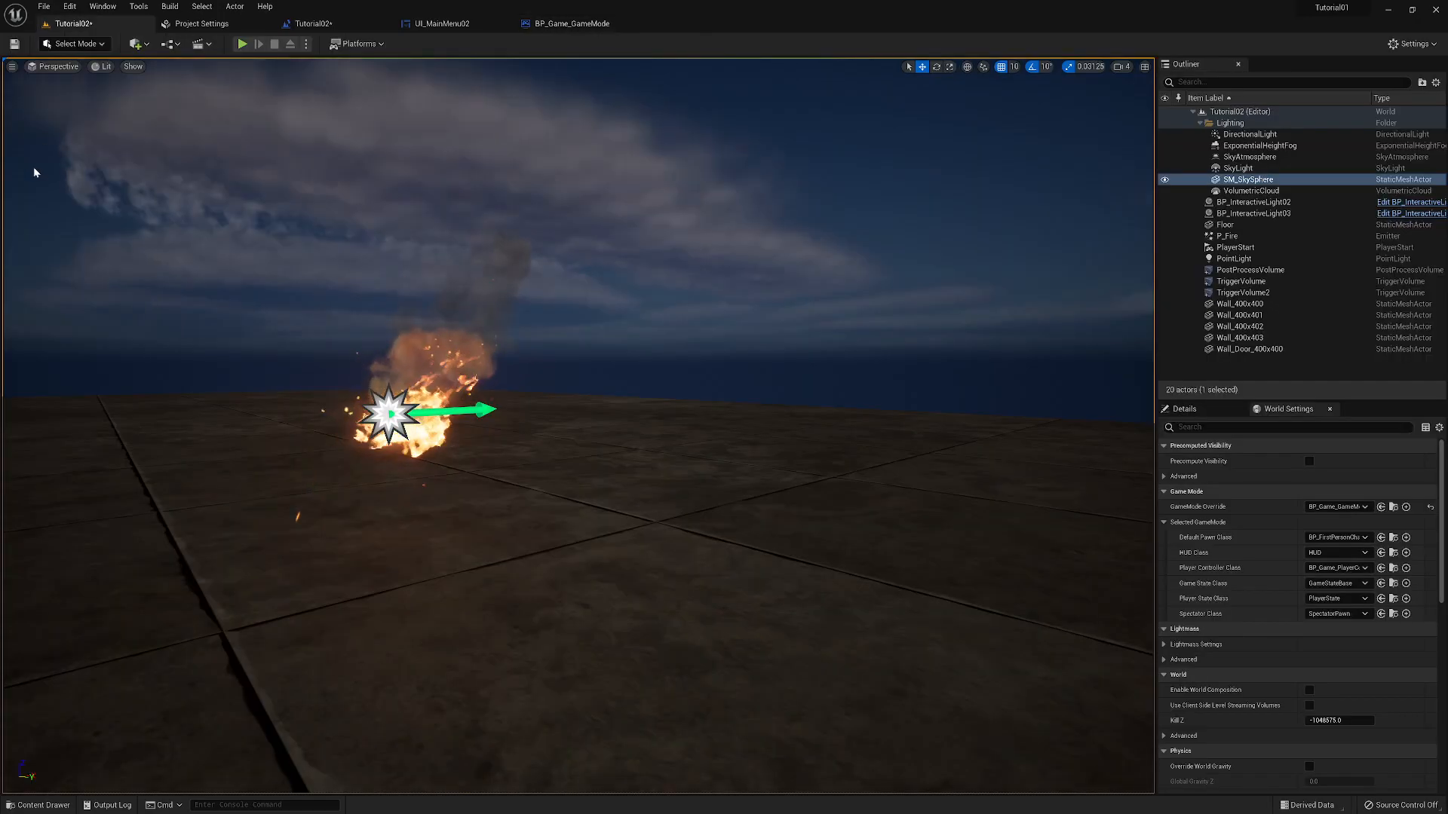
- Examine the BeginPlay graph of BP_MainMenu_PlayerController, review BP_Game_GameMode's graph, and return to the Tutorial02 level
left_click(37, 805)
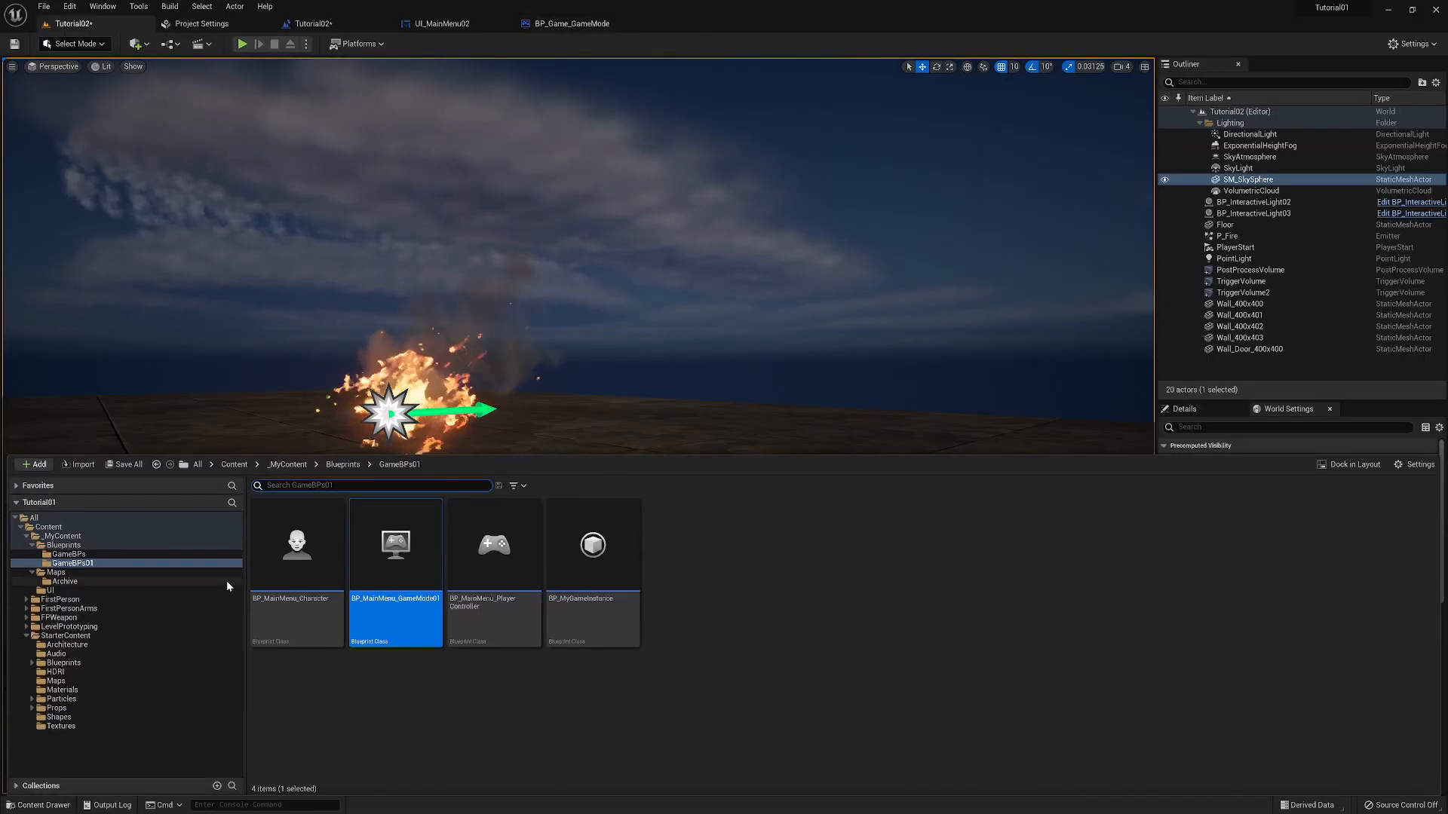
double_click(494, 558)
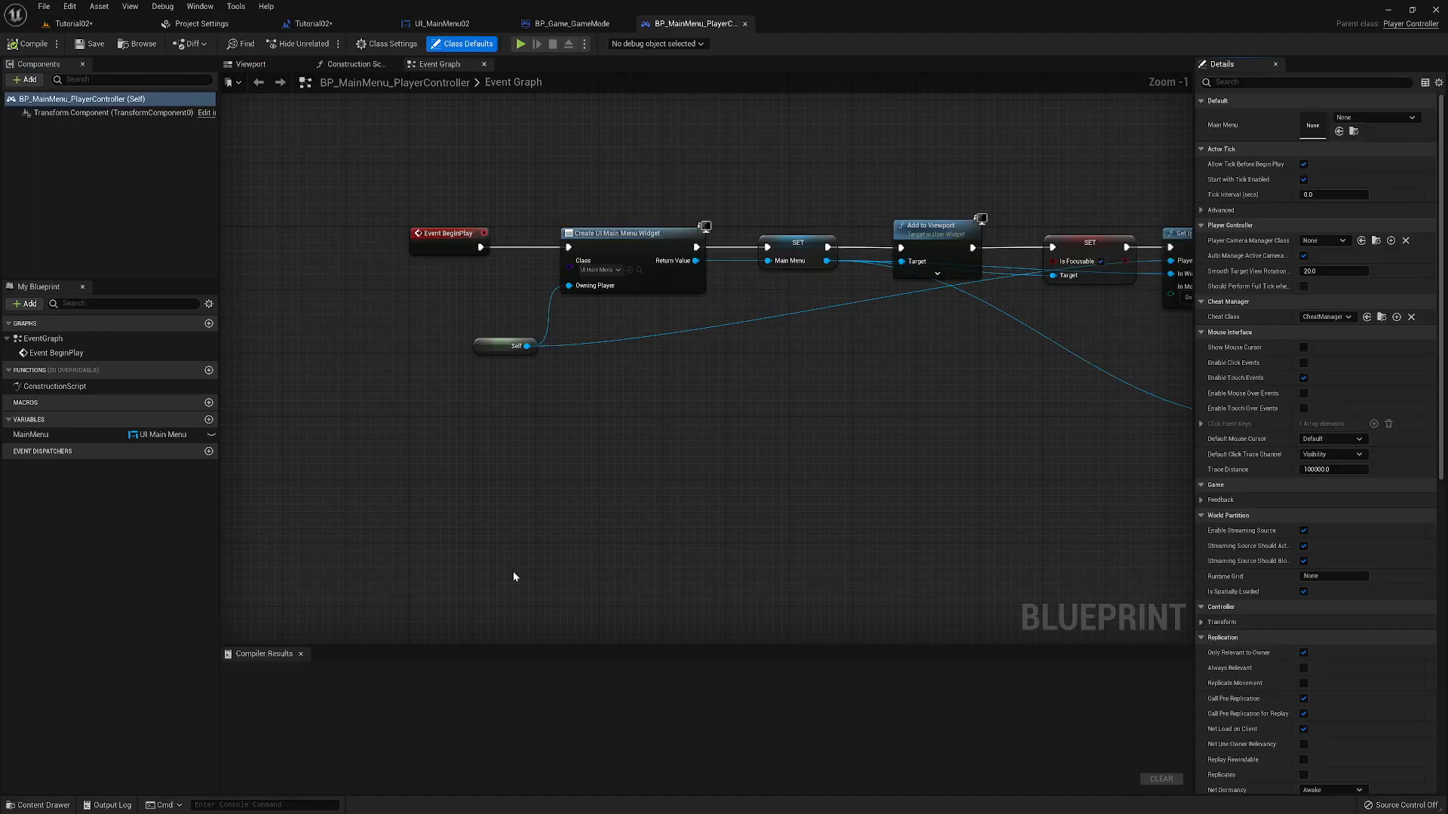
right_click_drag(975, 471, 635, 450)
scroll(785, 478, "down", 2)
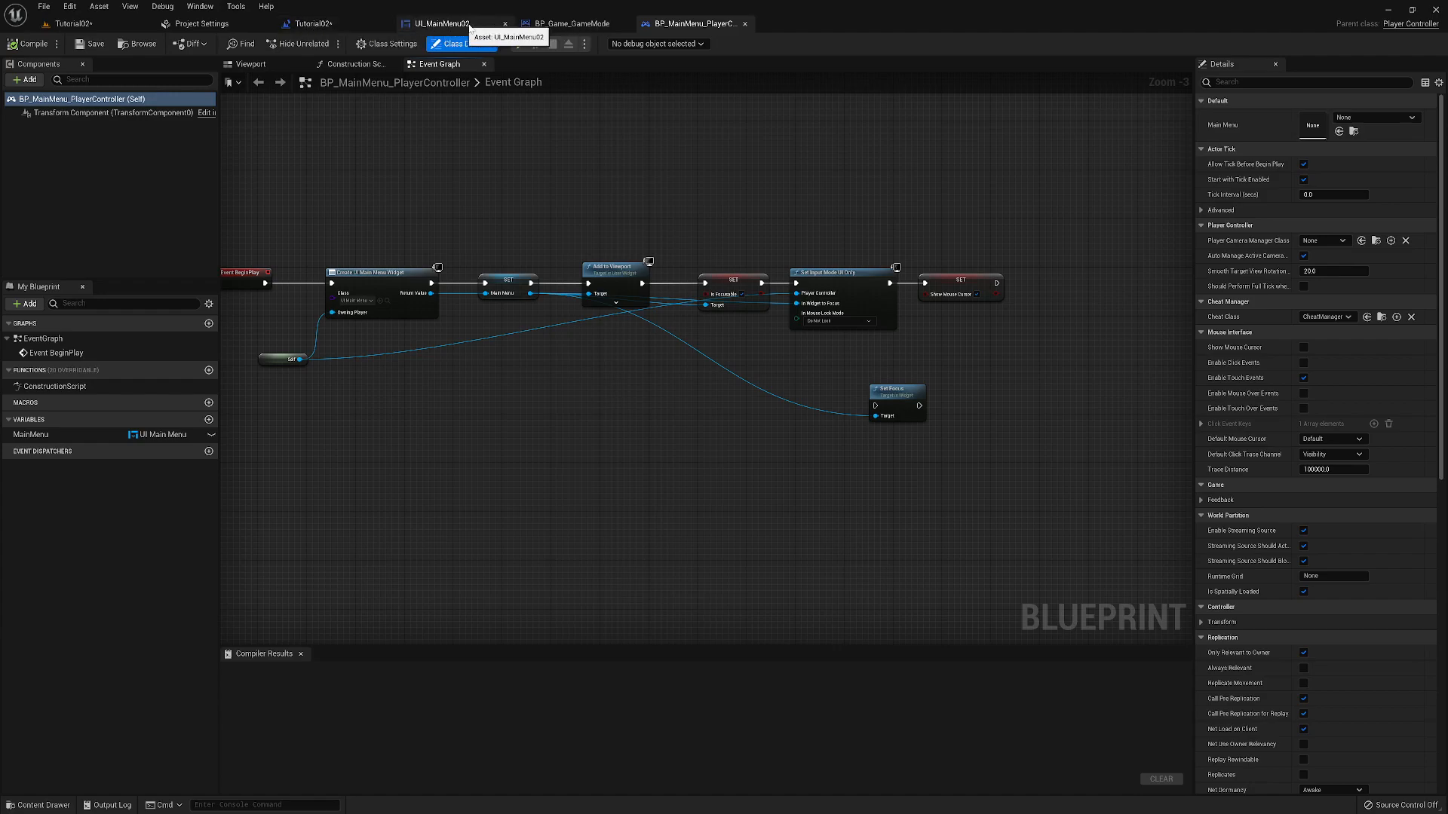
left_click(573, 23)
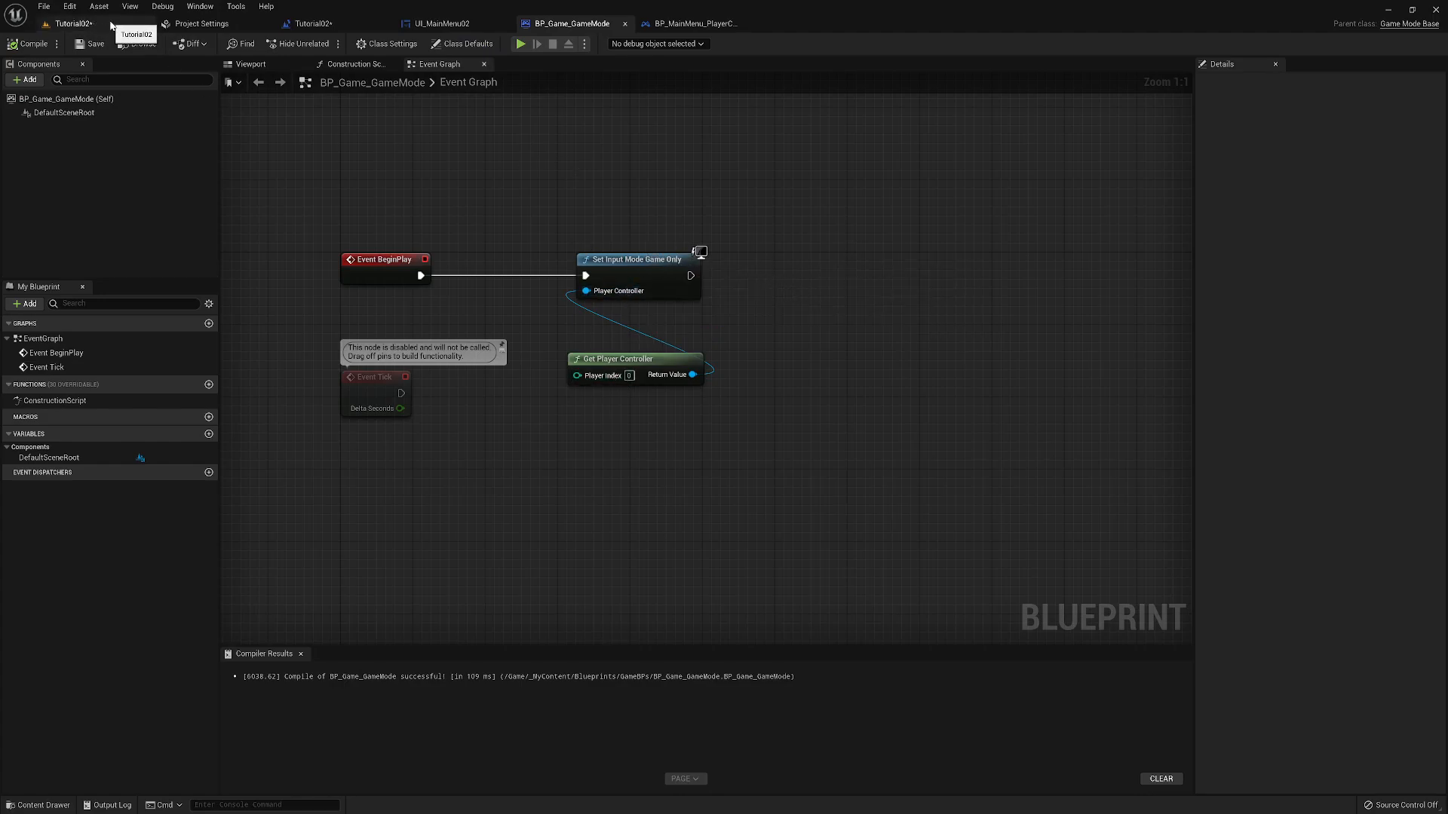
left_click(73, 23)
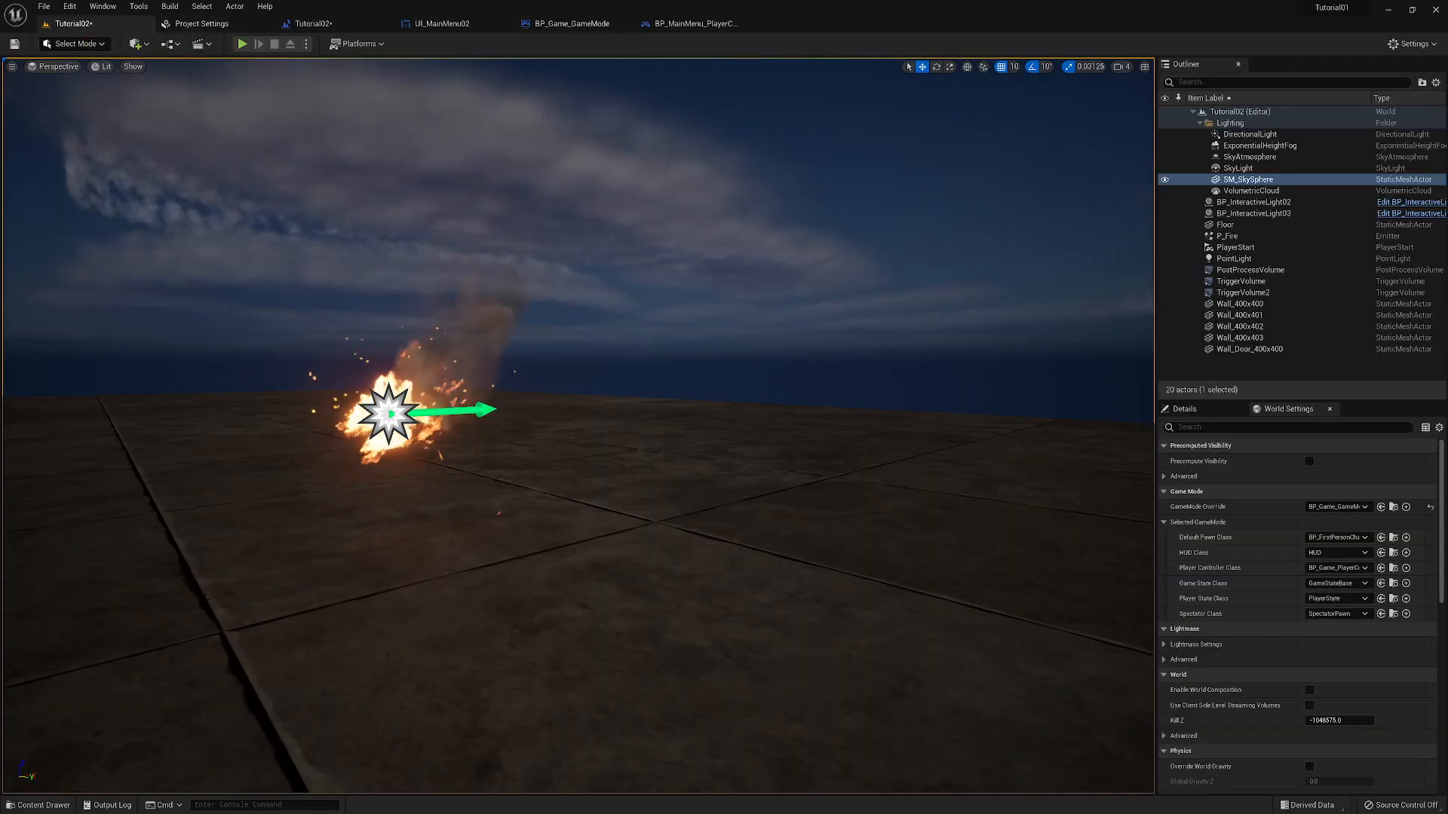
- Open the MainMenu02 level from the Maps folder
left_click(37, 805)
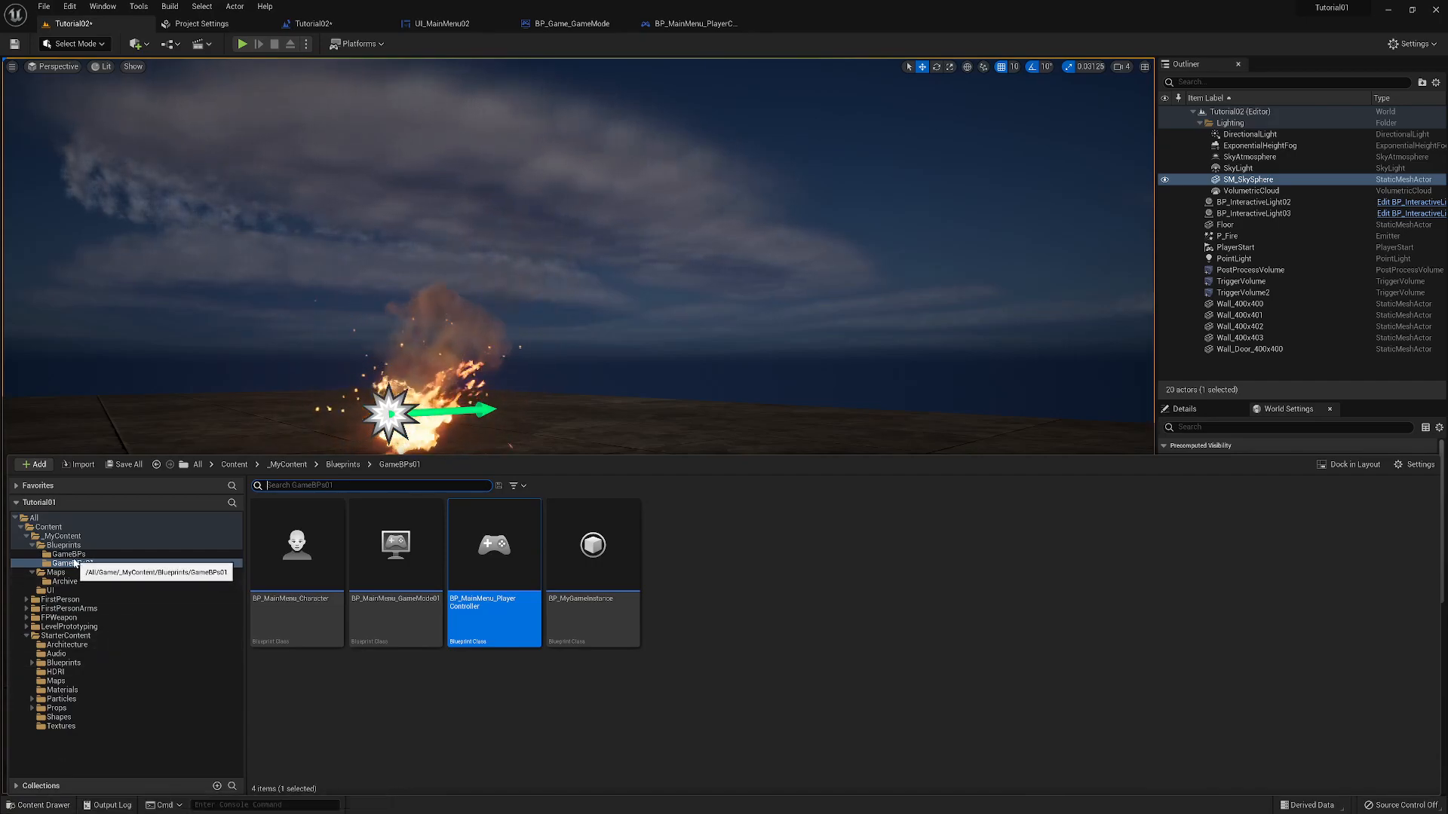
left_click(56, 572)
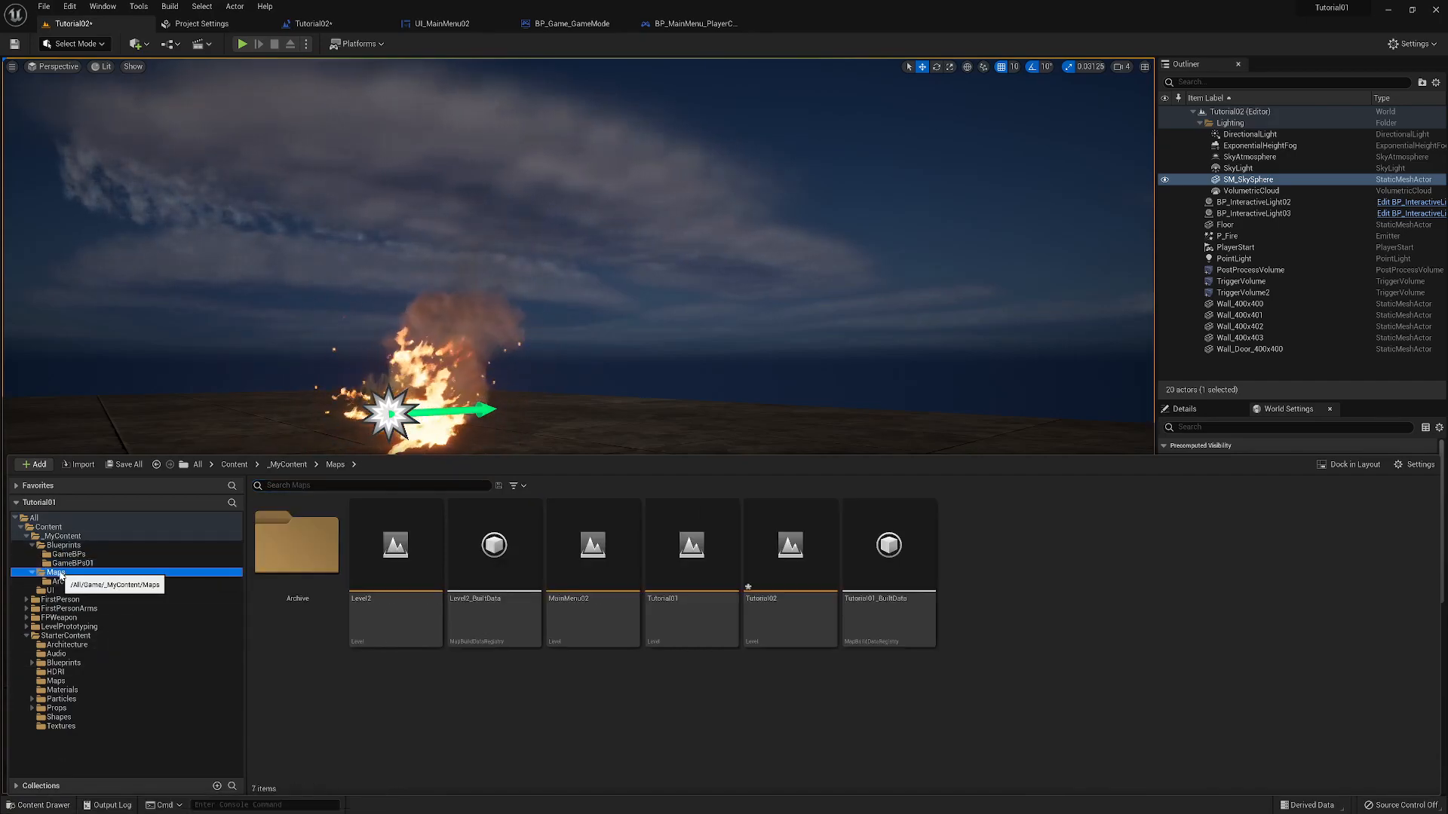
double_click(597, 577)
left_click(751, 538)
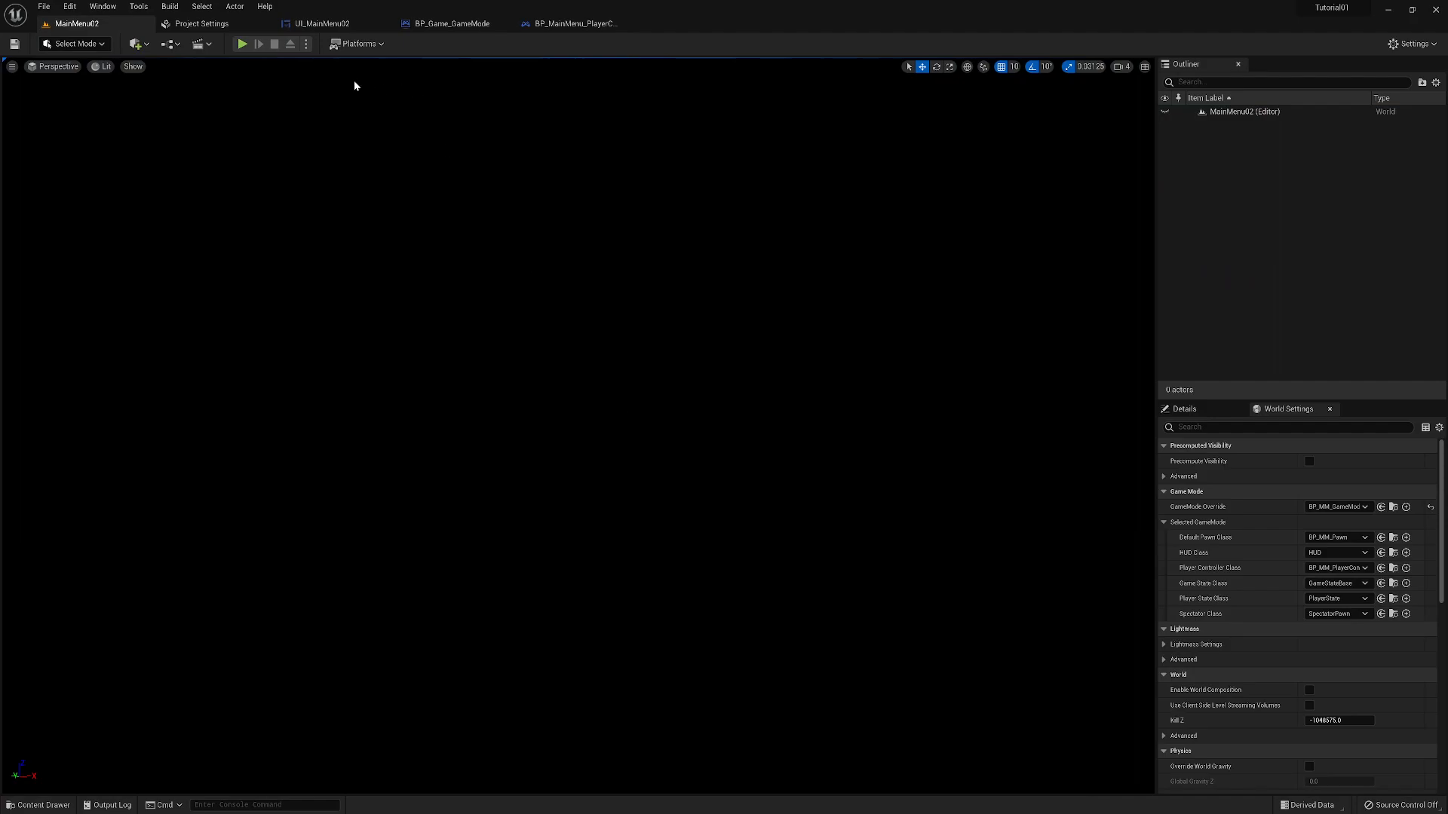
- Play-test MainMenu02 by trying the Level 2 and New Game menu buttons, and stop the play session
left_click(242, 44)
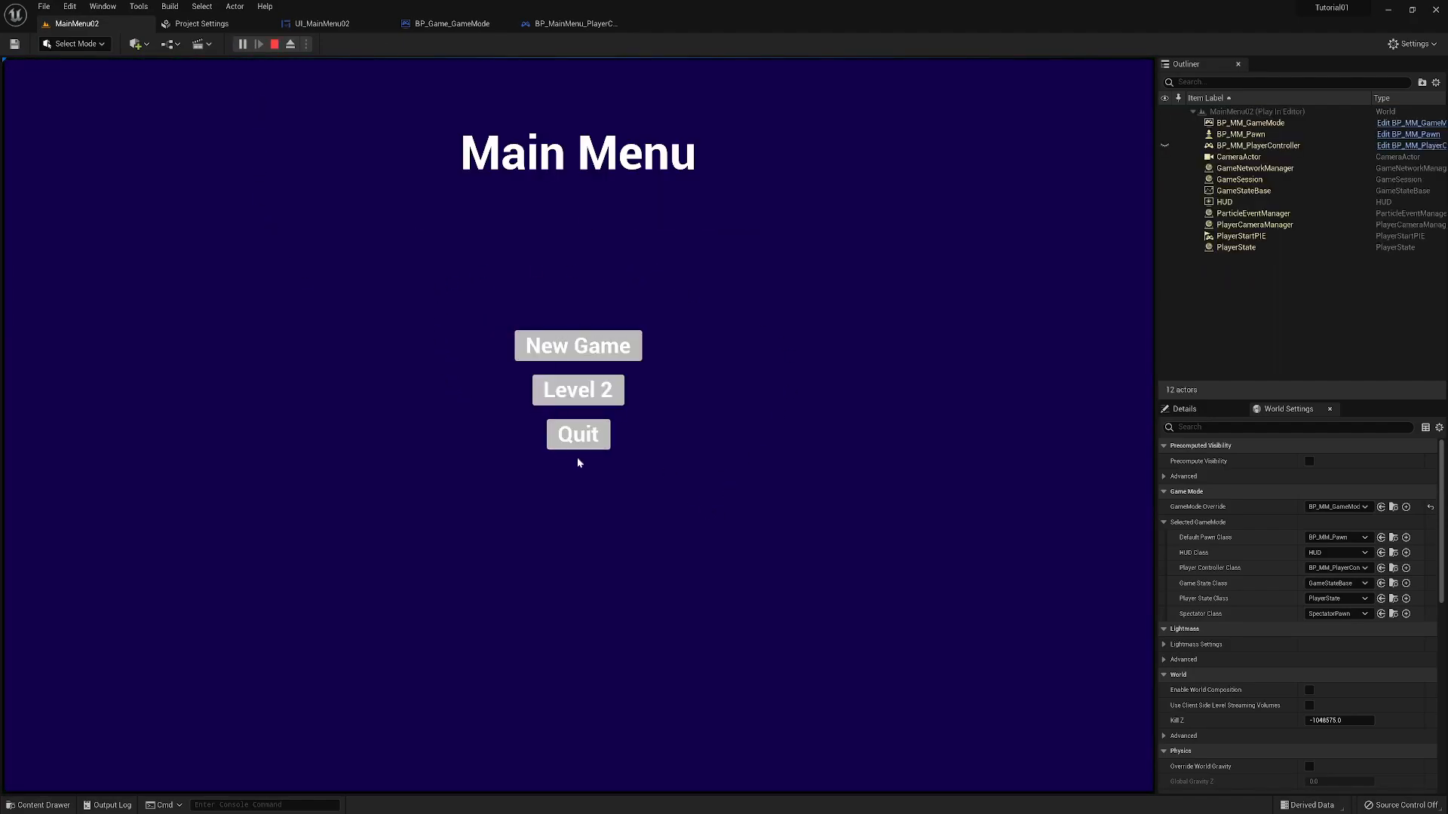
left_click(595, 334)
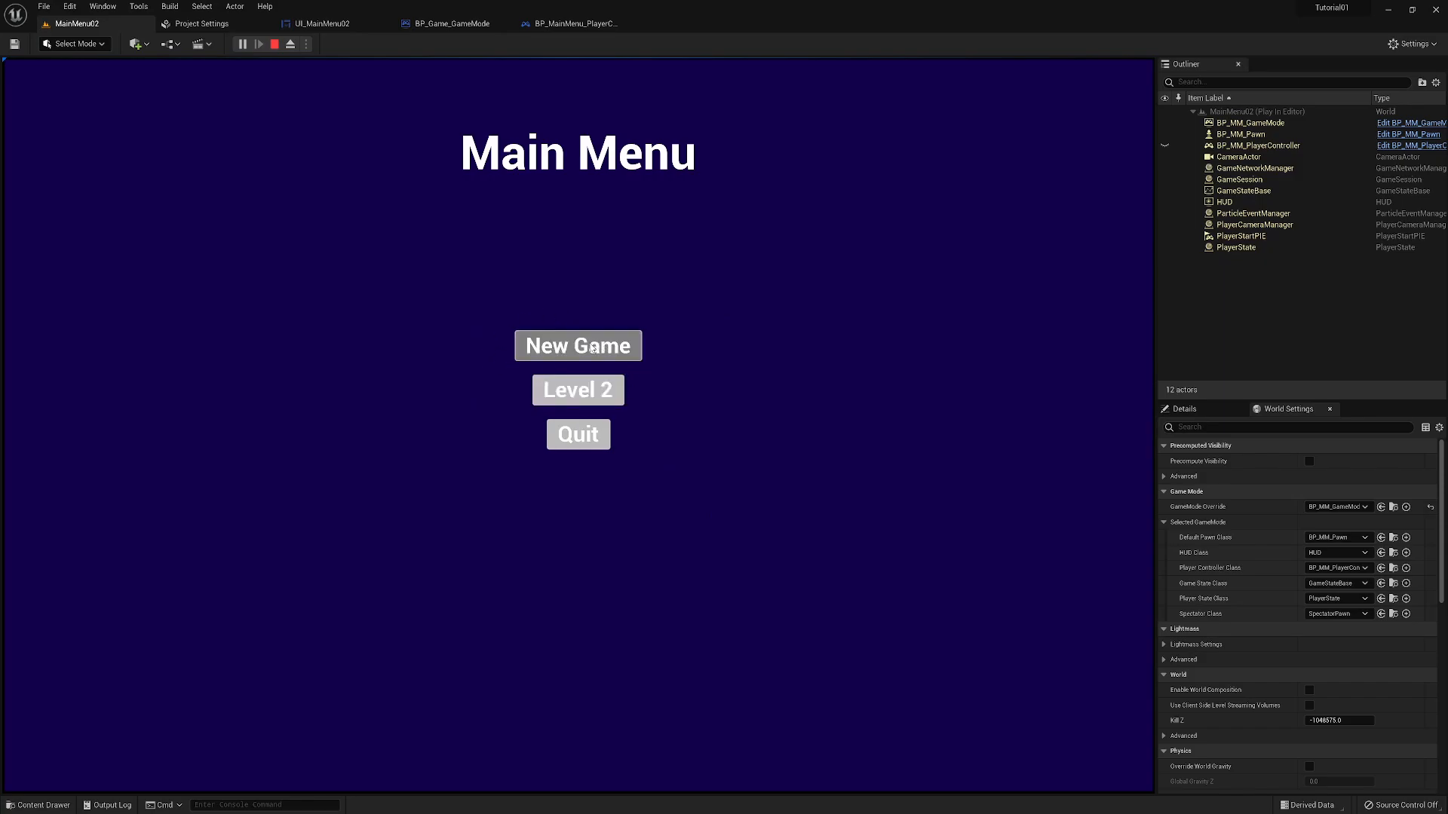
left_click(580, 393)
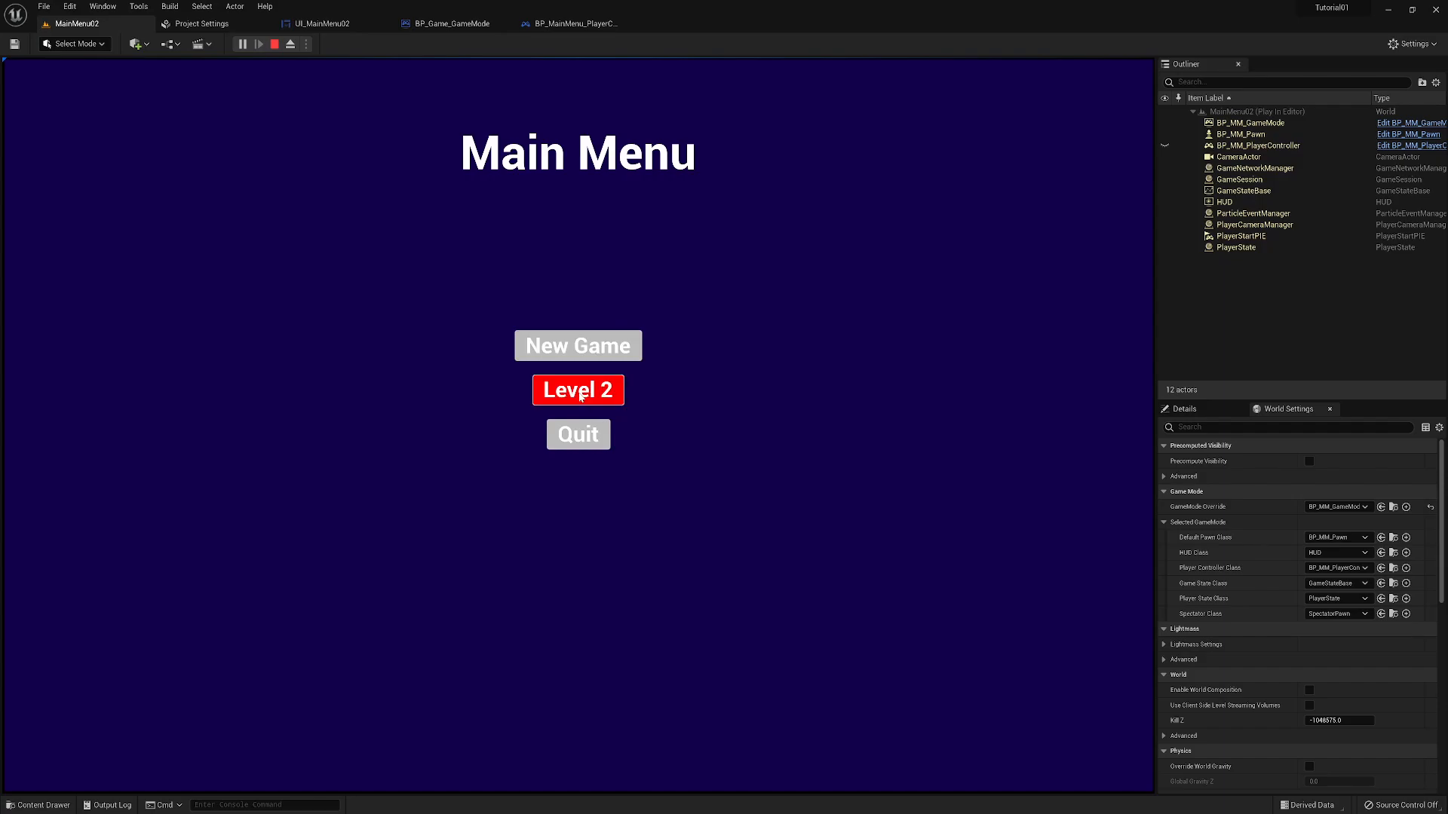
left_click(580, 394)
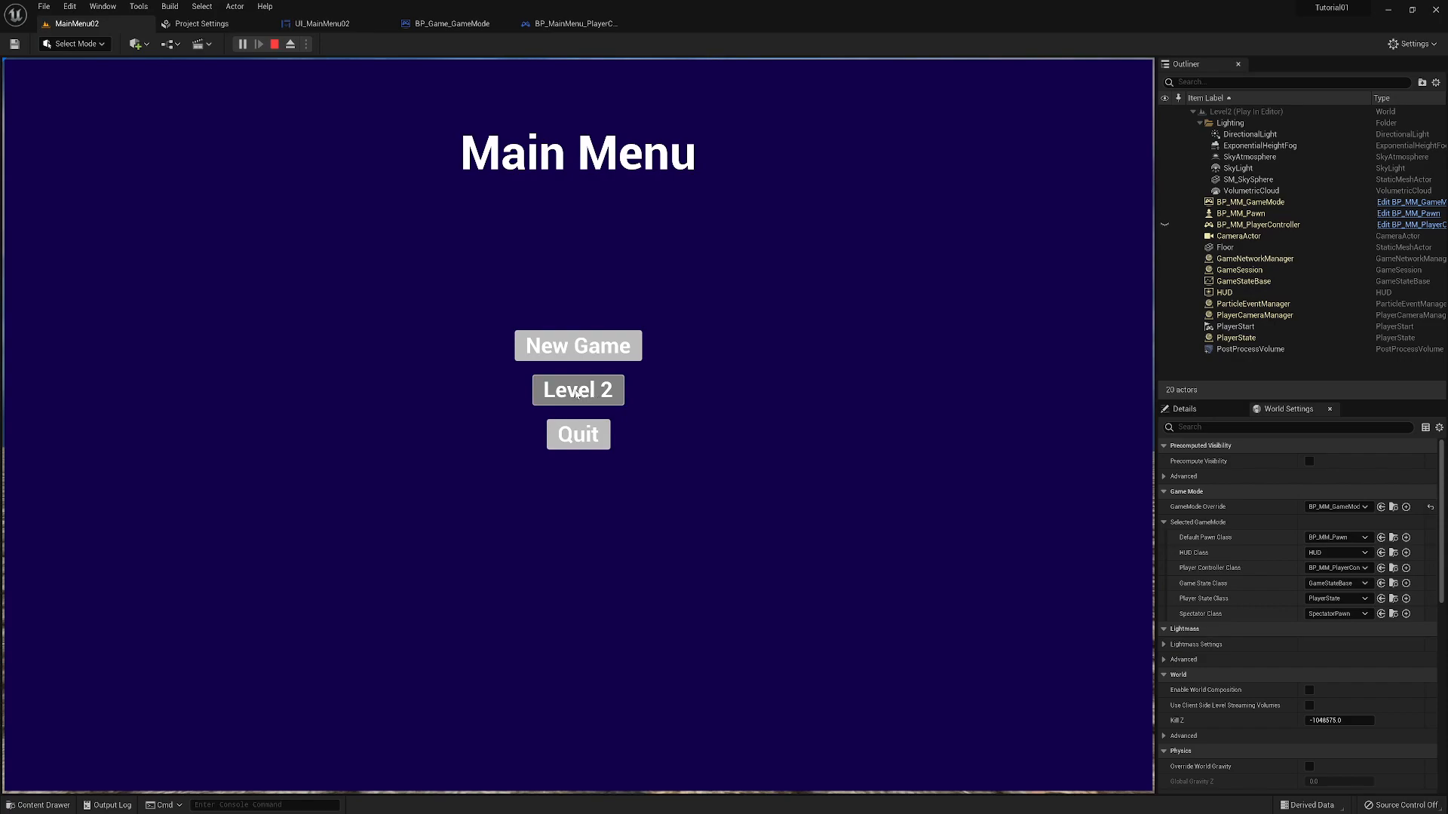
left_click(578, 346)
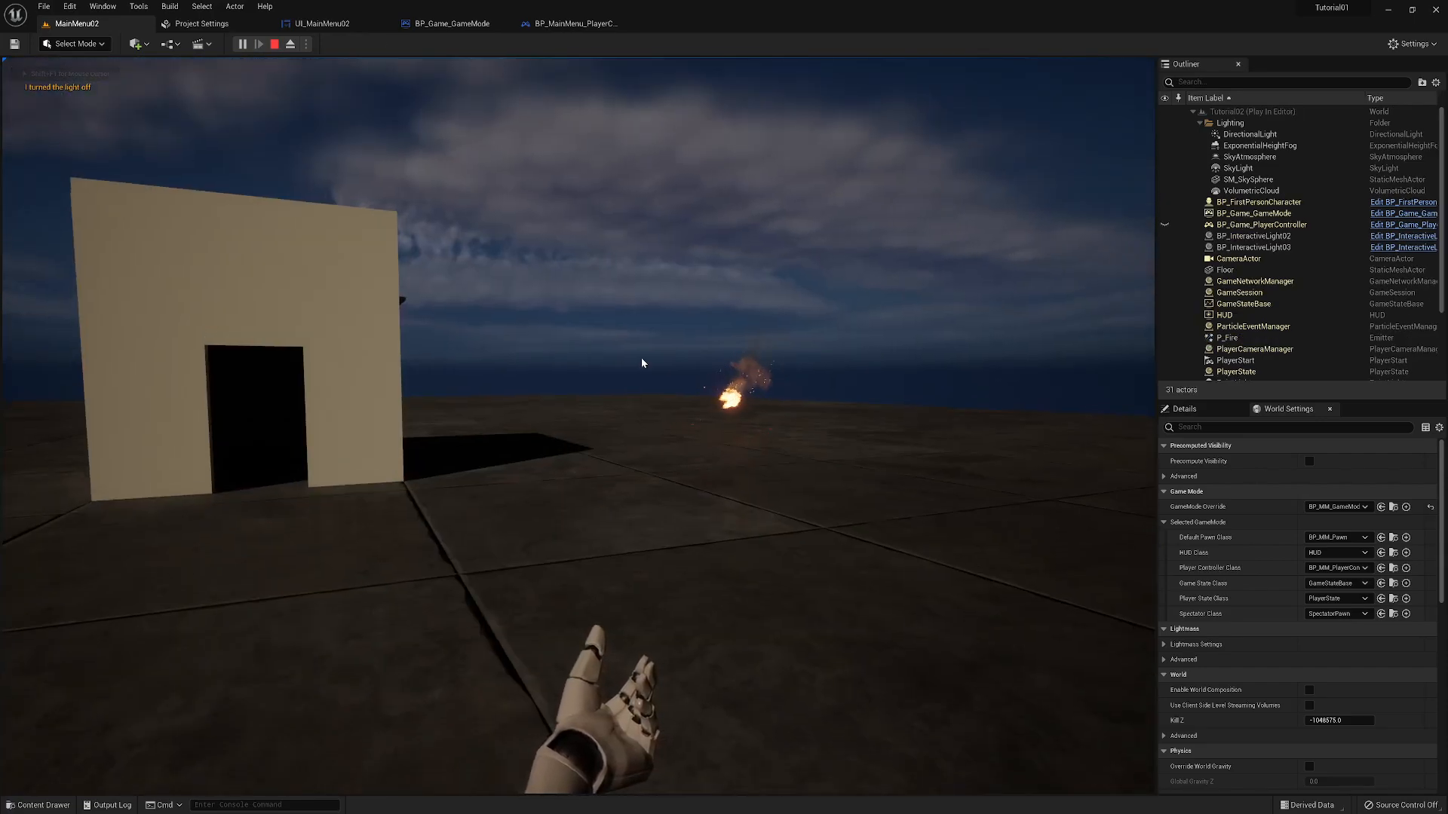
key("Escape")
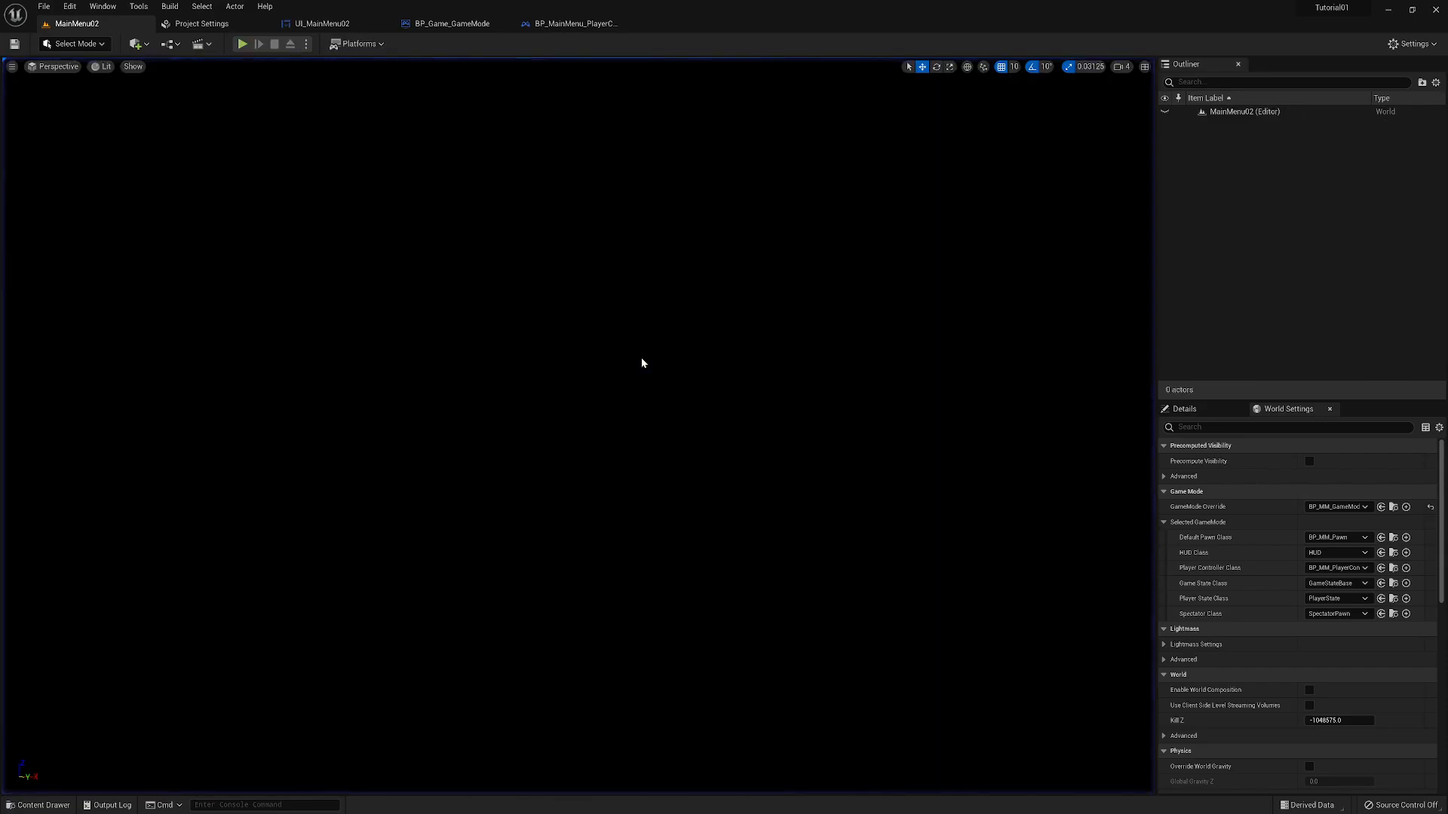
- Examine UI_MainMenu02's button event graph and designer layout, and the BeginPlay graph of BP_MainMenu_PlayerController
left_click(322, 25)
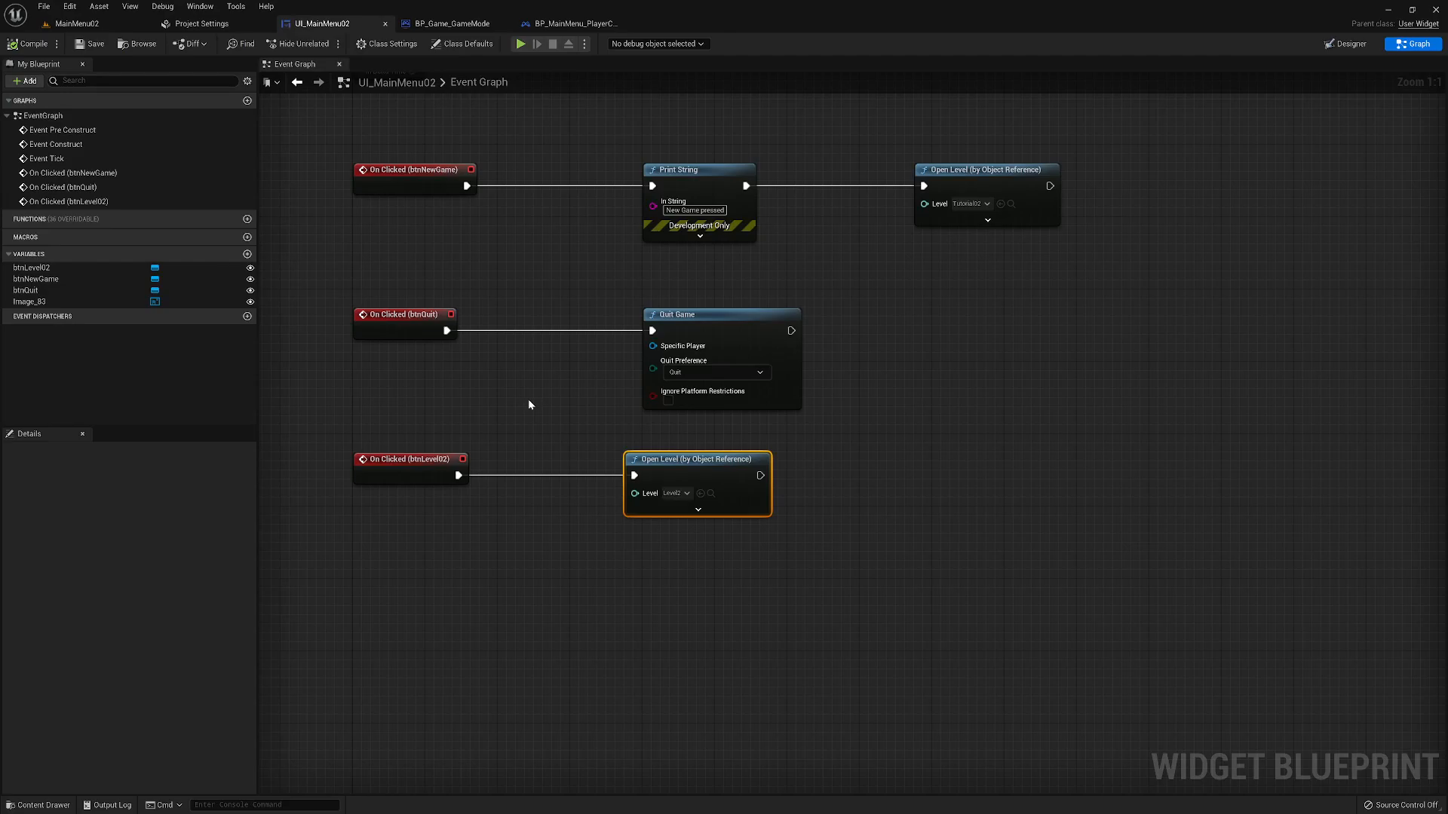
left_click(427, 471)
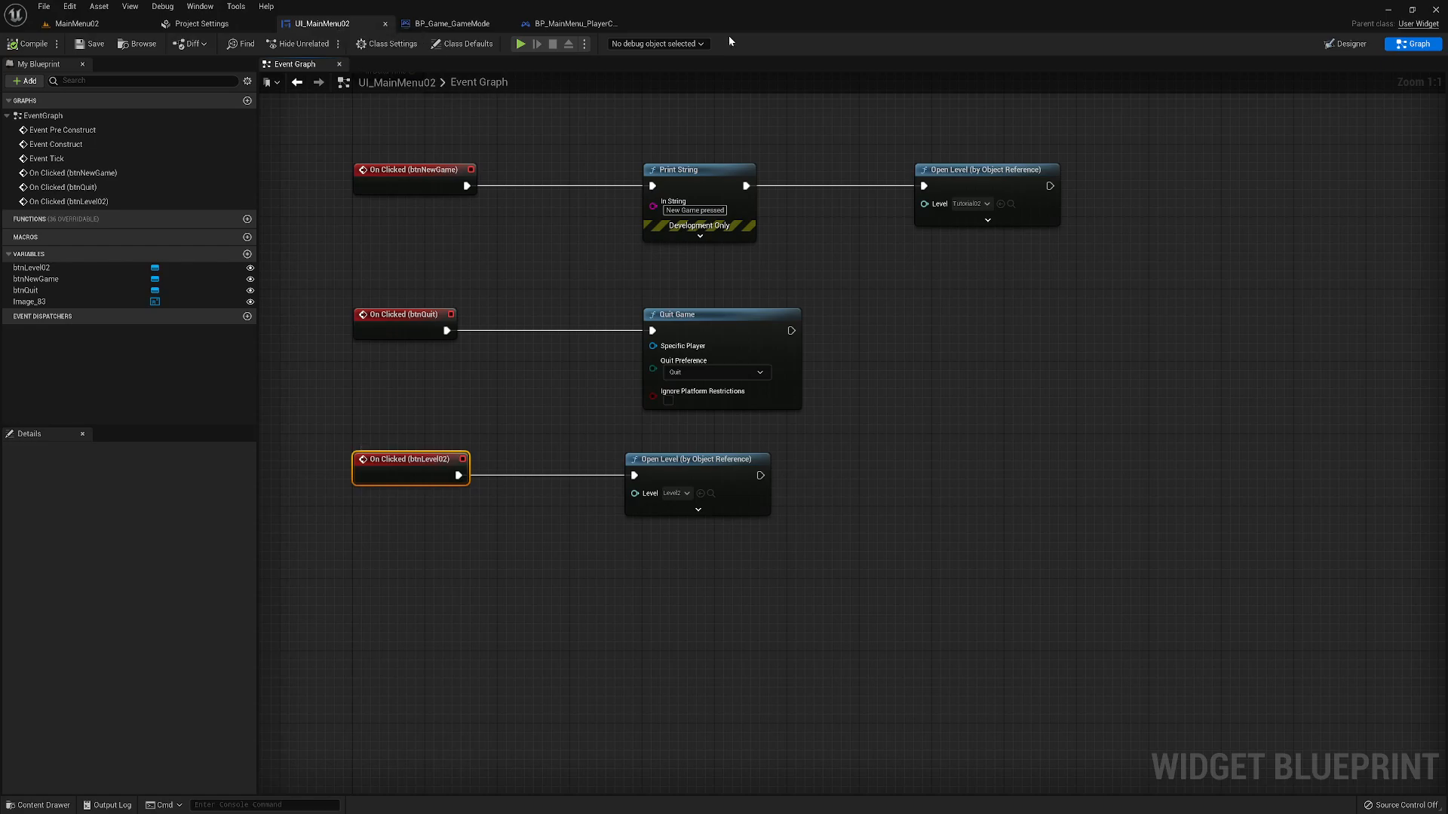
left_click(1346, 44)
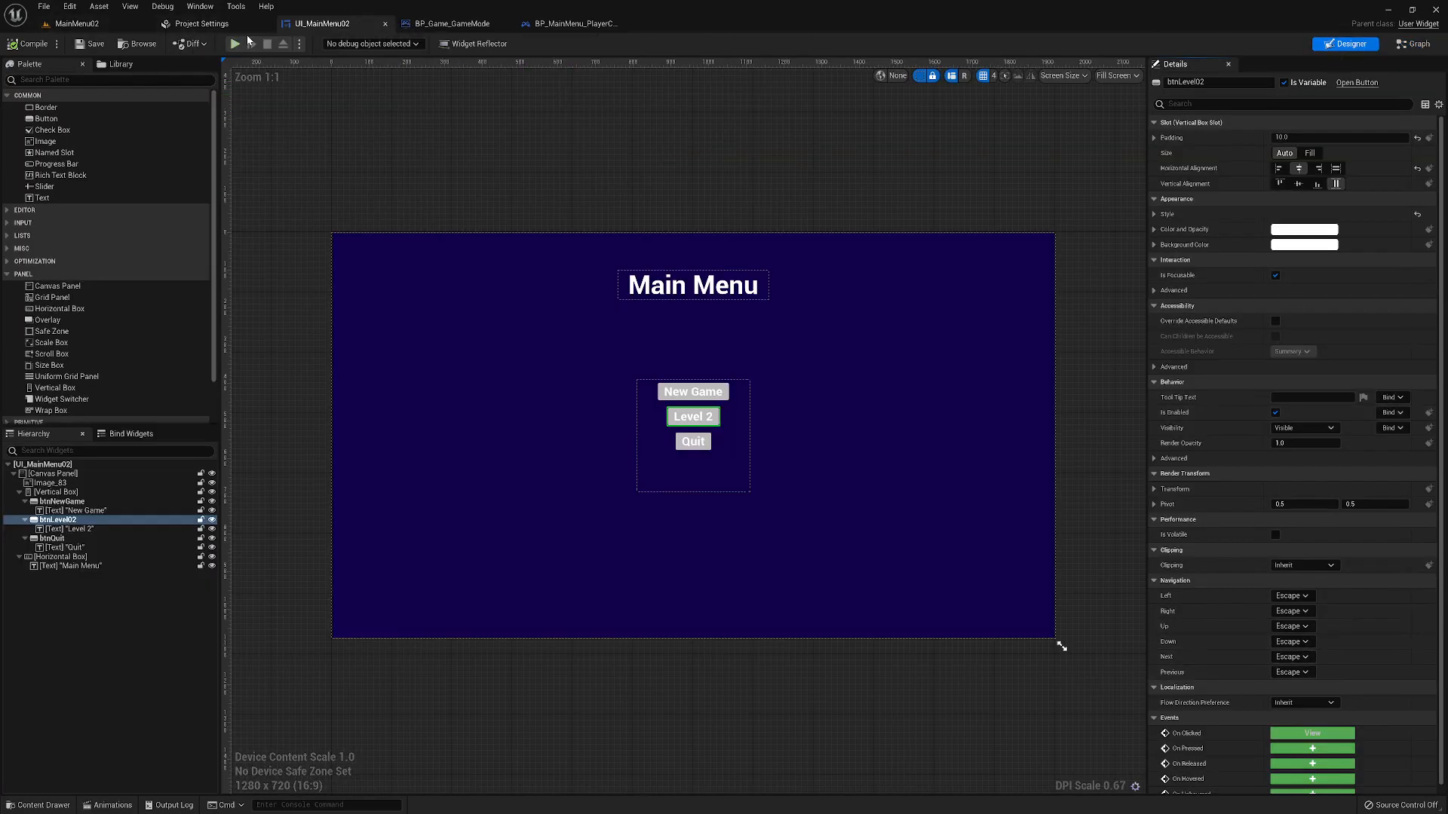
left_click(575, 24)
right_click_drag(520, 146, 610, 191)
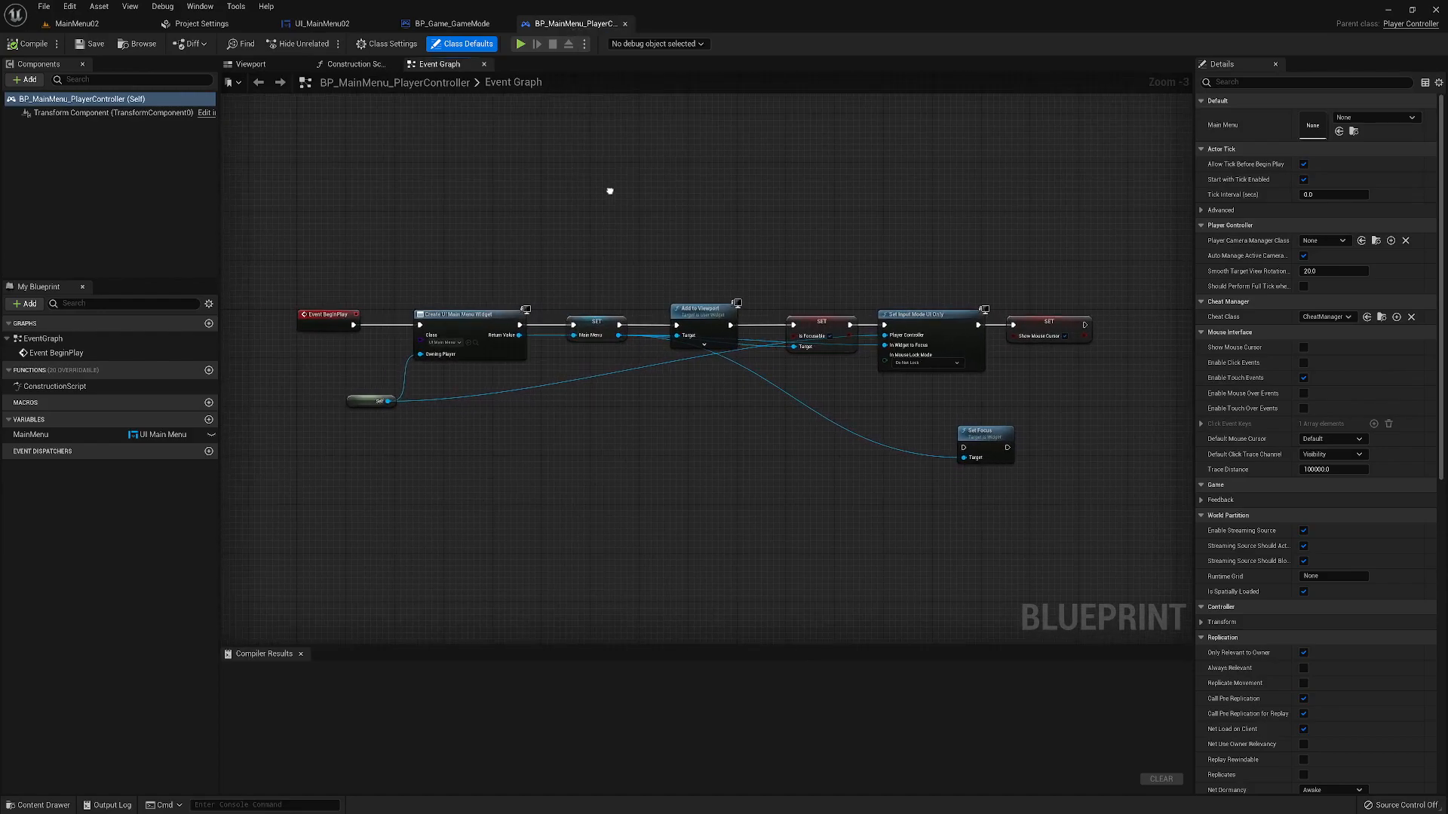
right_click_drag(610, 191, 604, 195)
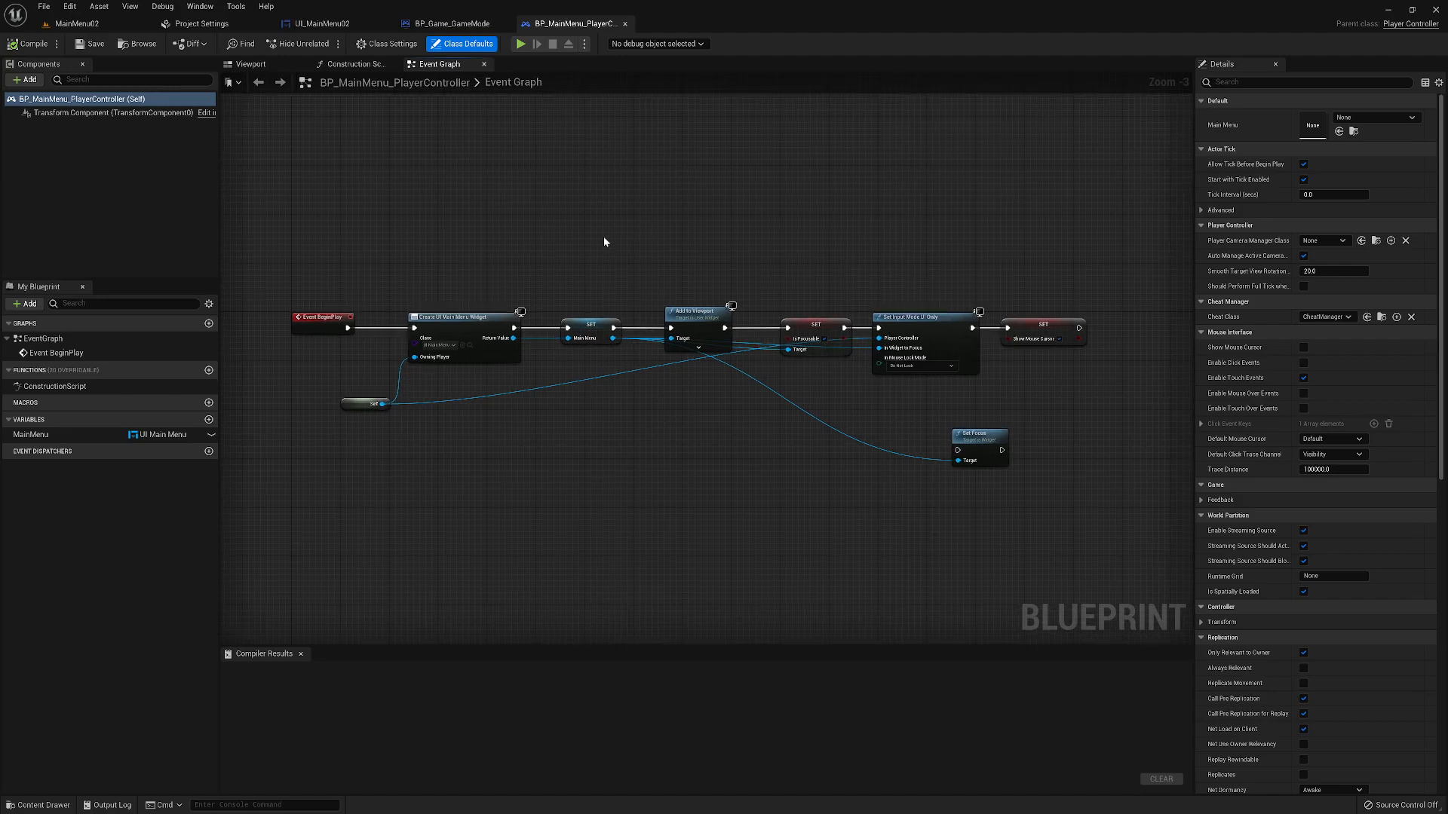
- Disconnect Event BeginPlay in BP_Game_GameMode and copy the Set Input Mode Game Only and Get Player Controller nodes
left_click(446, 26)
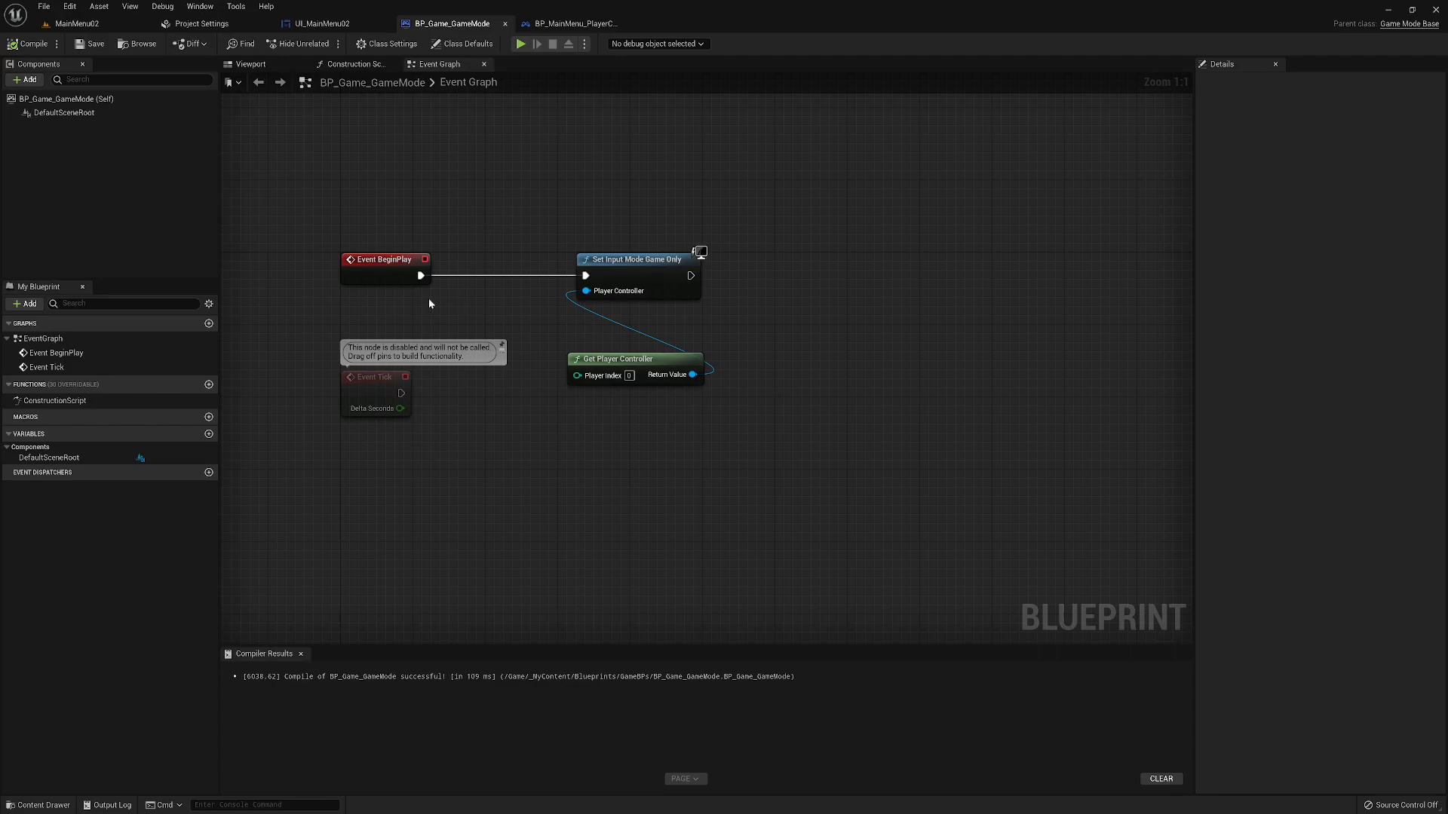
left_click(421, 275, "alt")
left_click_drag(565, 224, 641, 389)
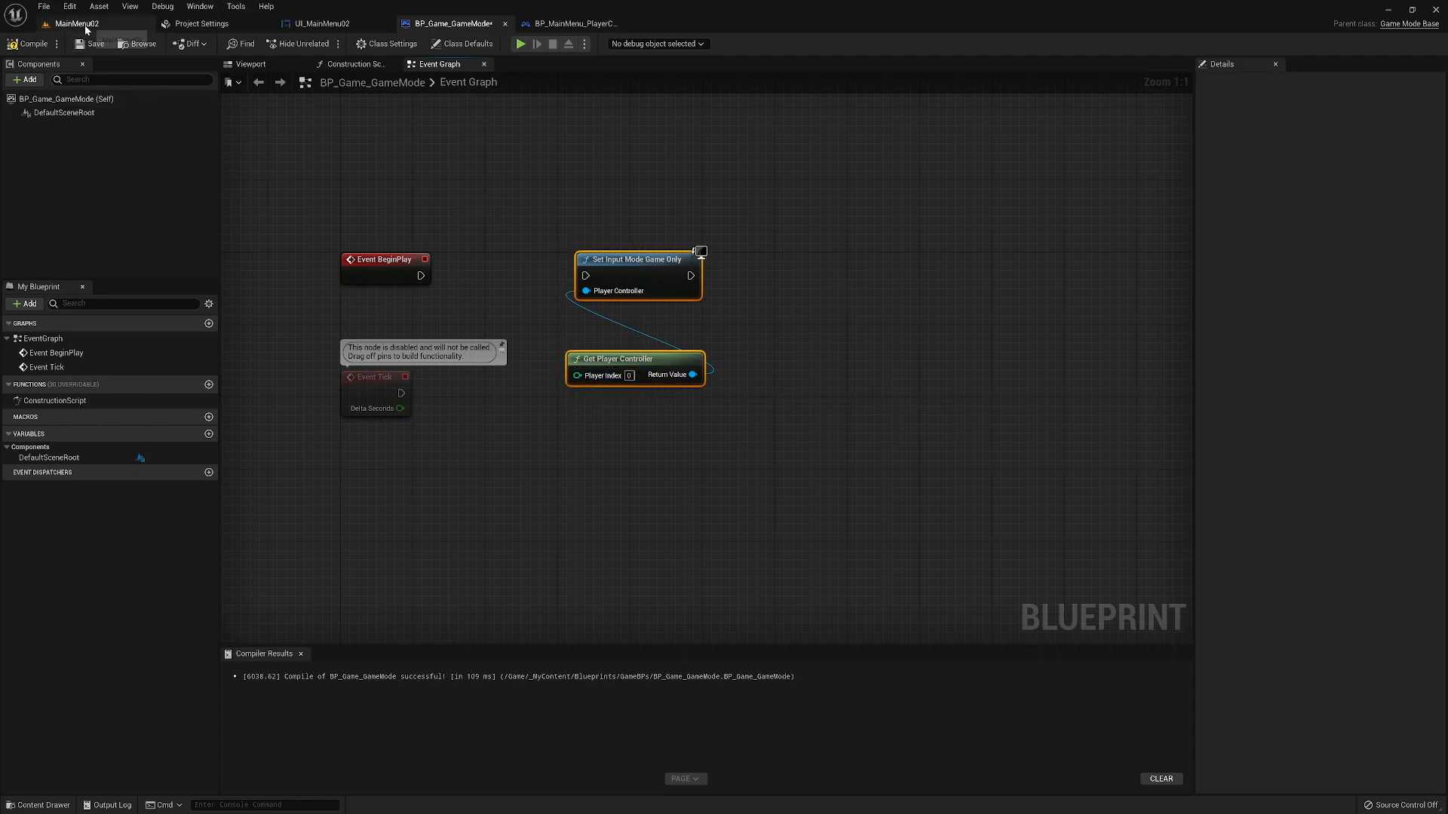
- Compare the GameBPs and GameBPs01 folders and open the event graph of BP_Game_PlayerController from GameBPs
left_click(38, 804)
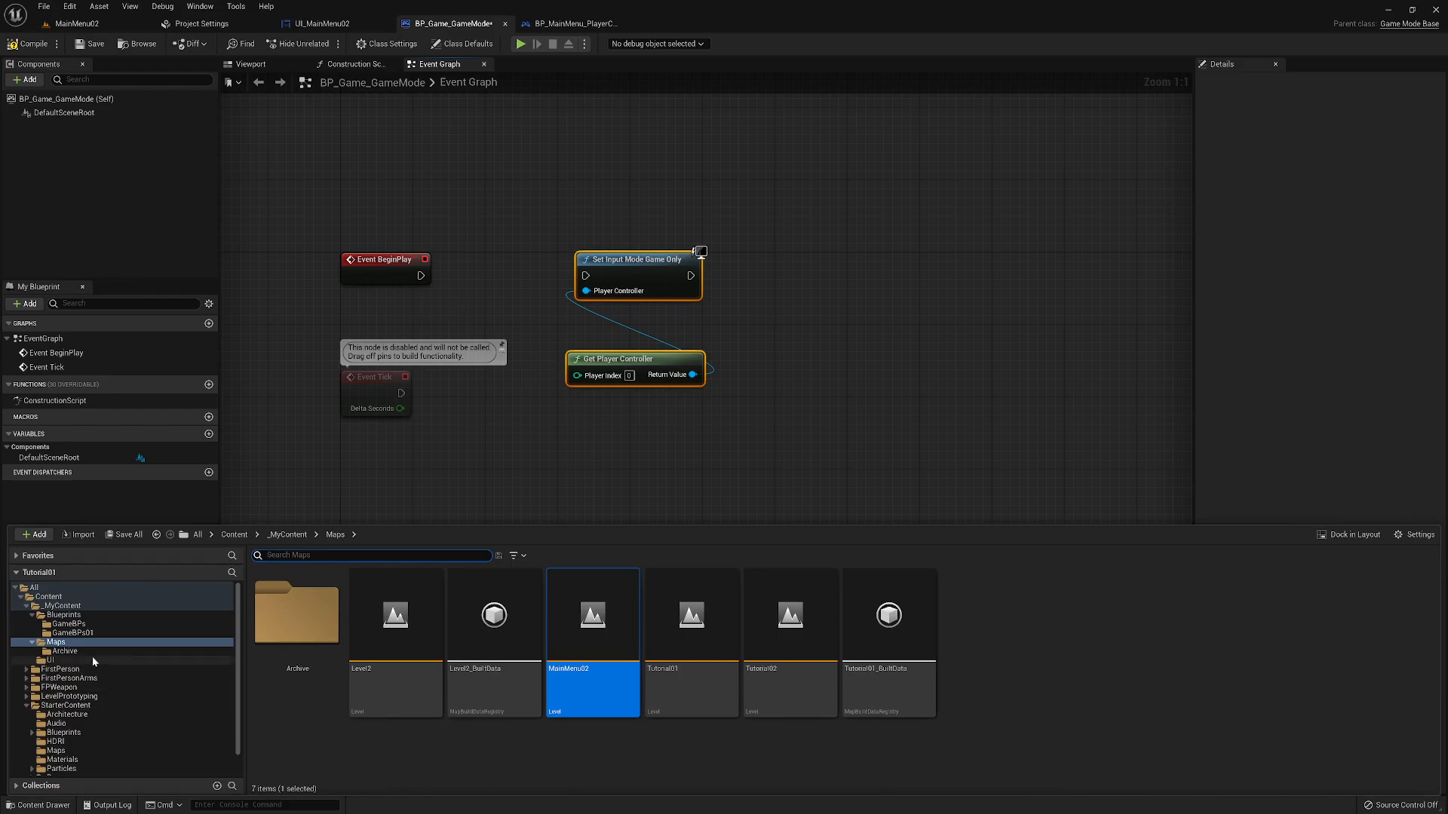
left_click(76, 626)
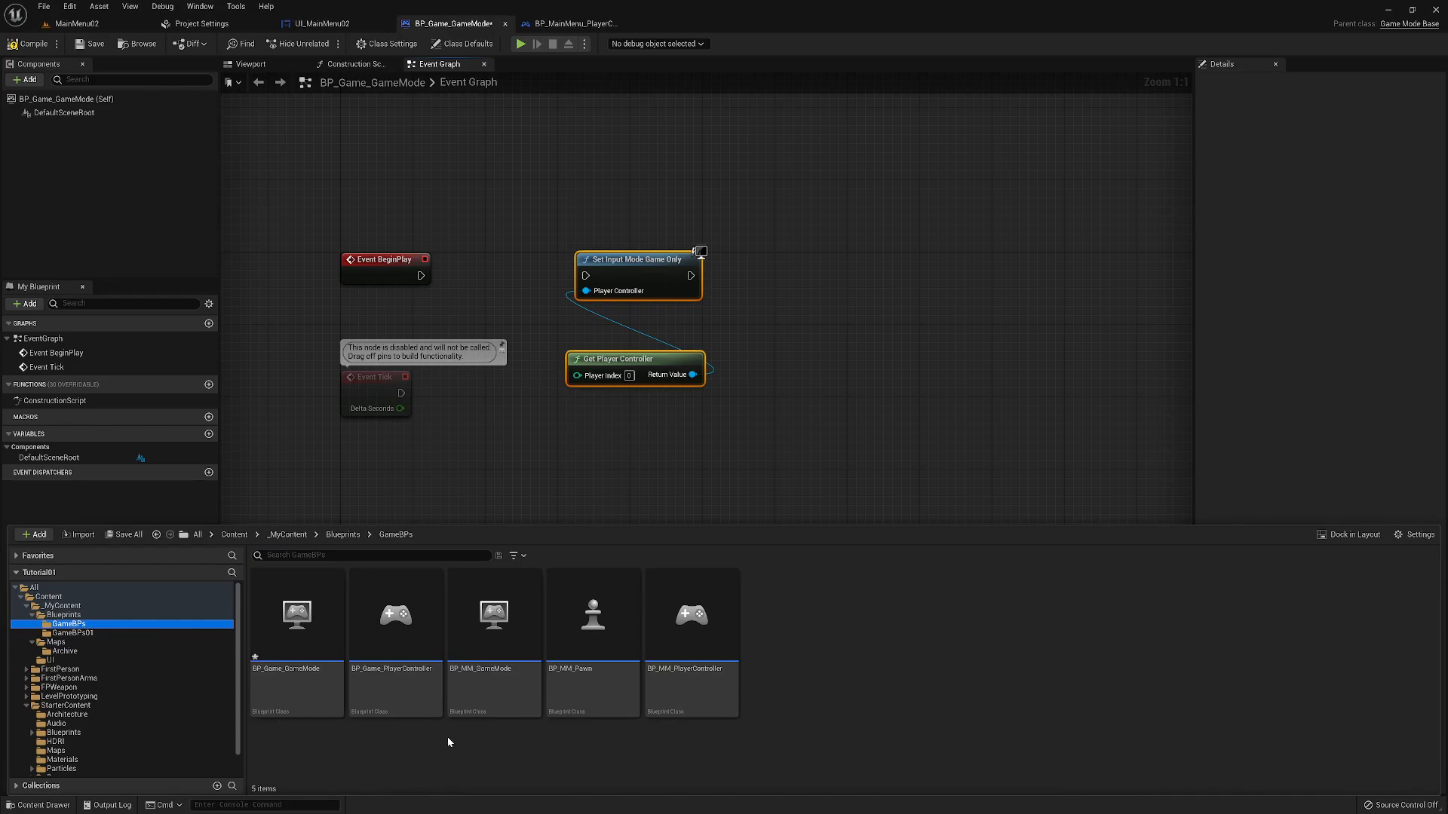
left_click(73, 633)
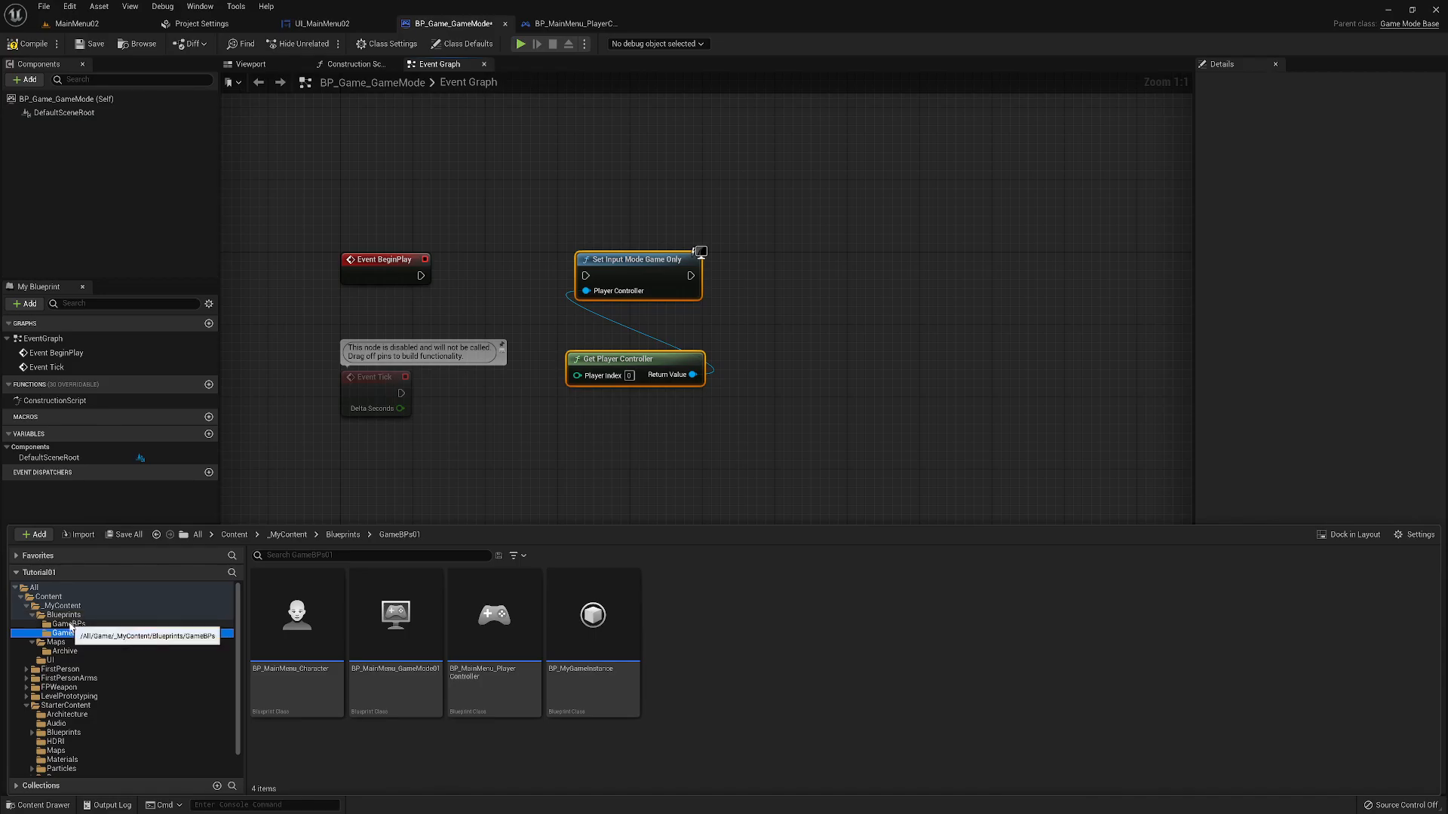
left_click(70, 625)
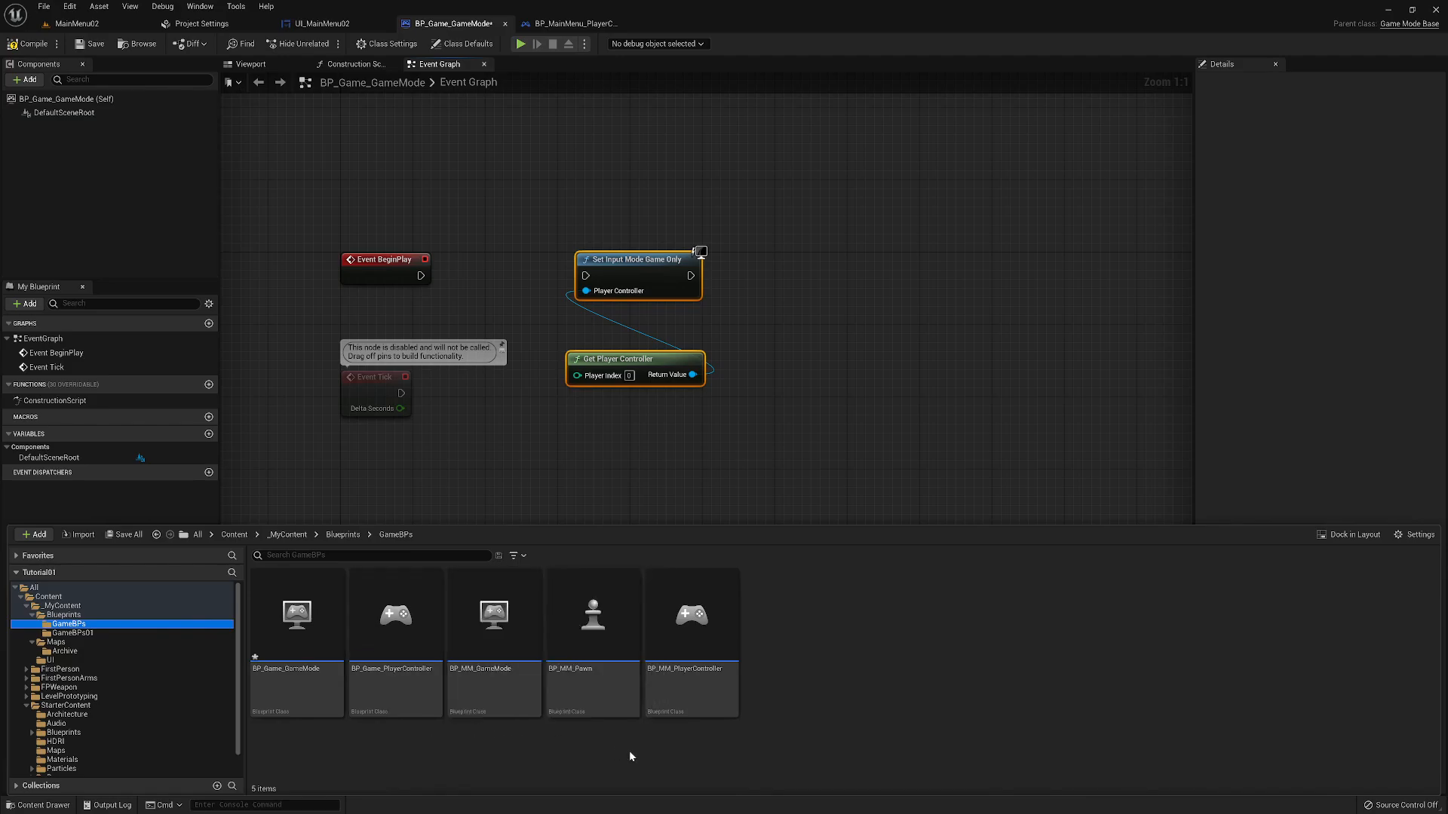
double_click(410, 645)
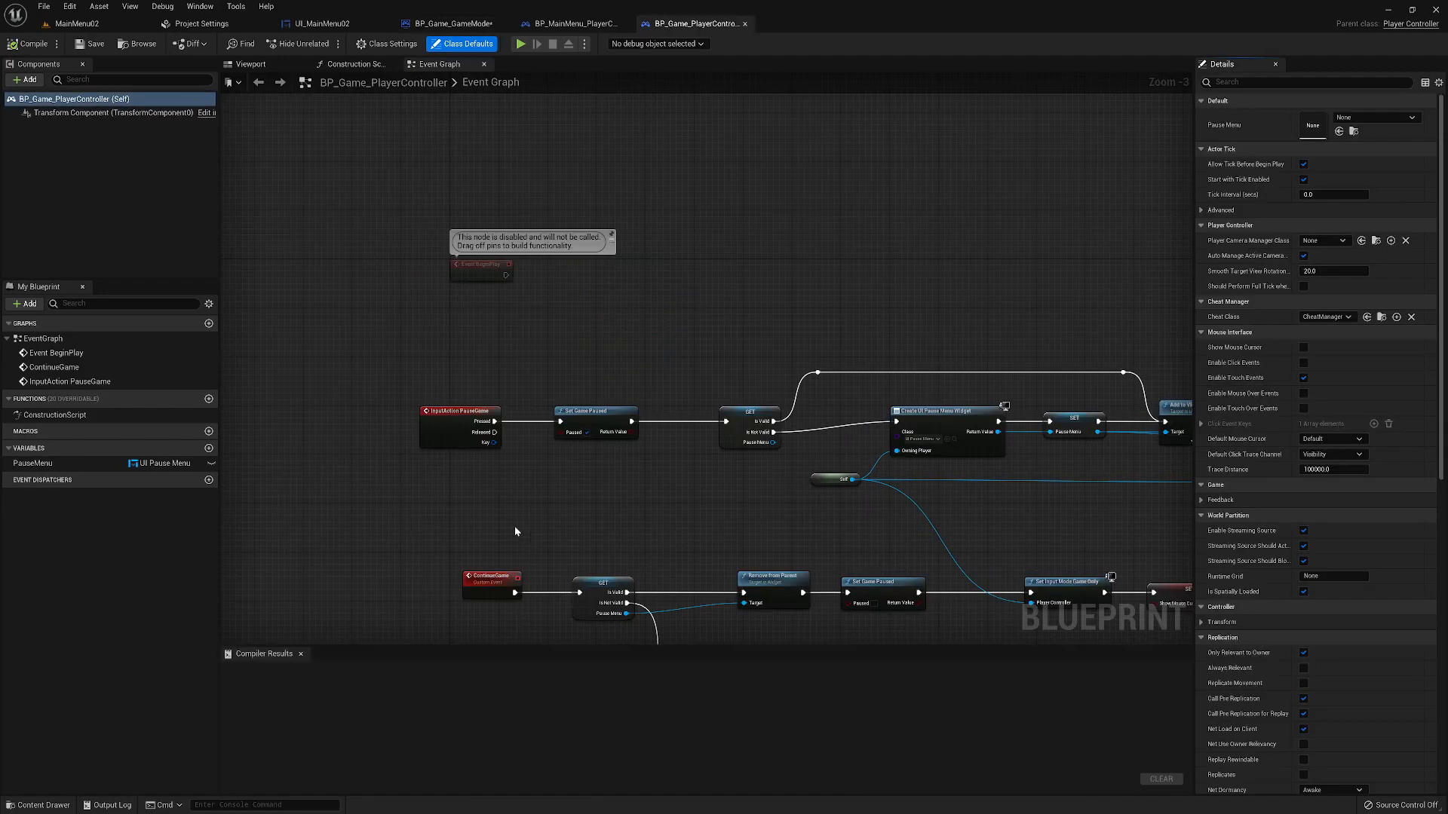
right_click_drag(647, 528, 513, 612)
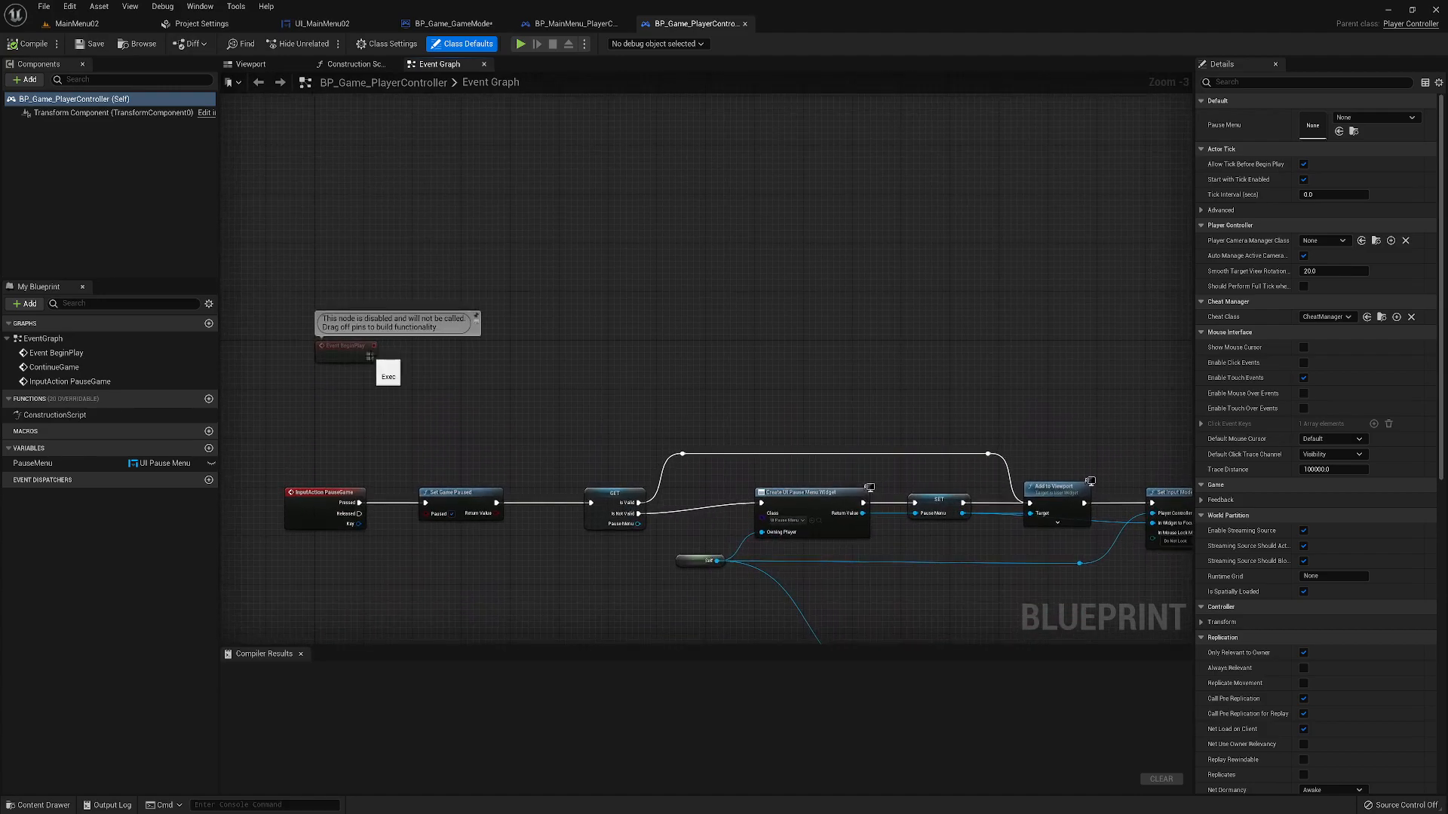
- Paste the input mode nodes near Event BeginPlay and replace Get Player Controller with a reference to self
key("ctrl+v")
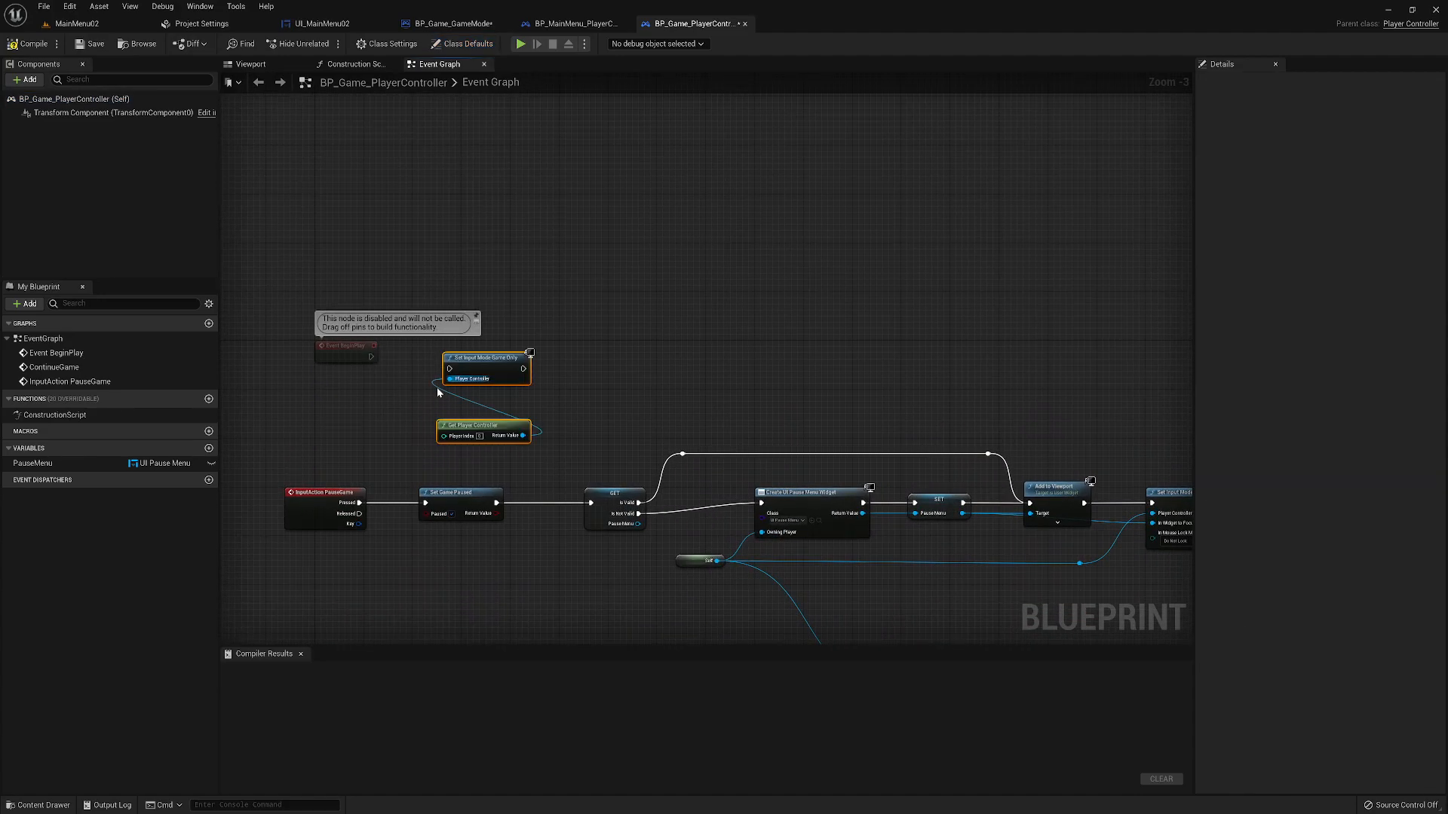
left_click(453, 426)
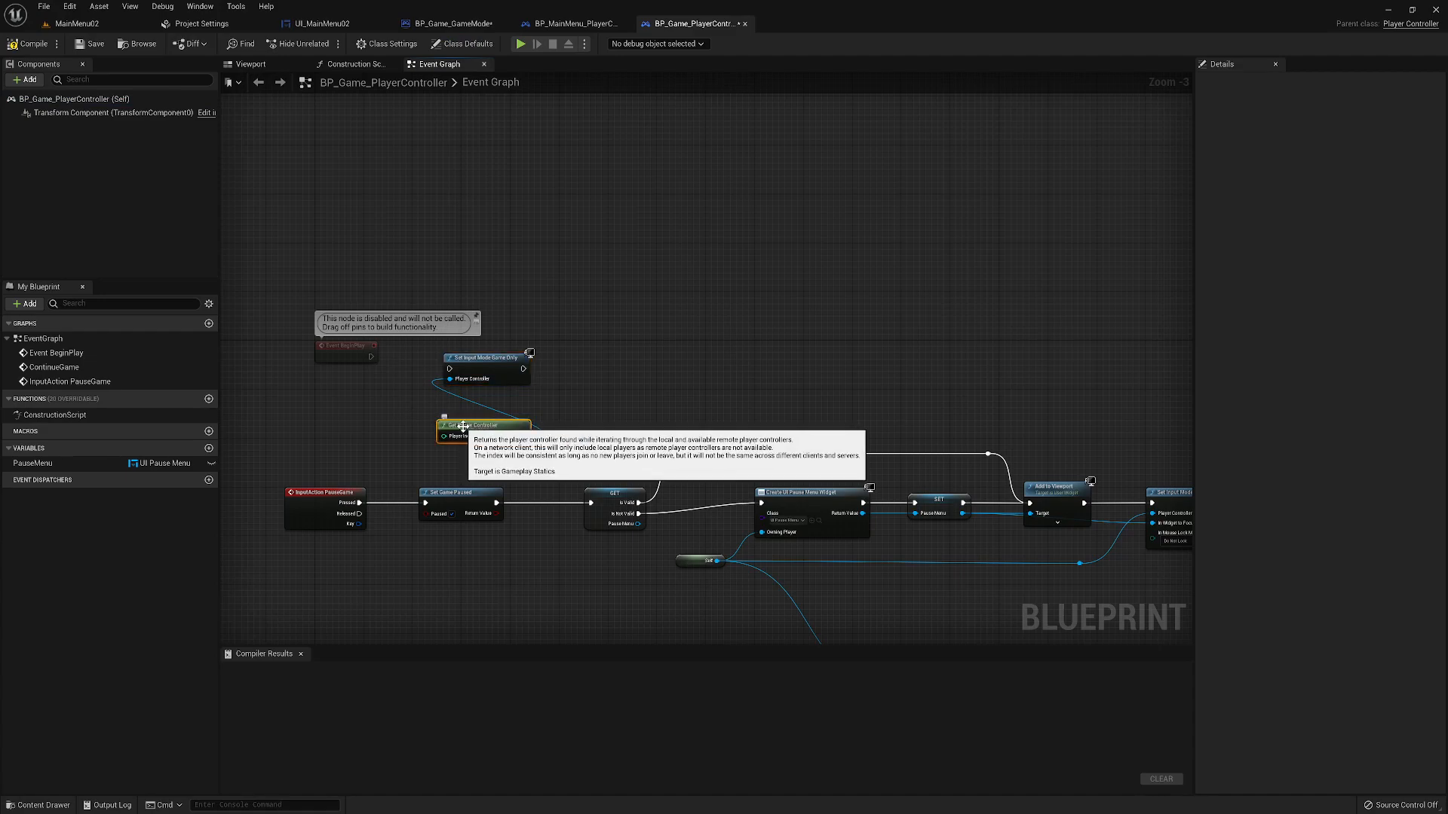
right_click(347, 404)
type("self")
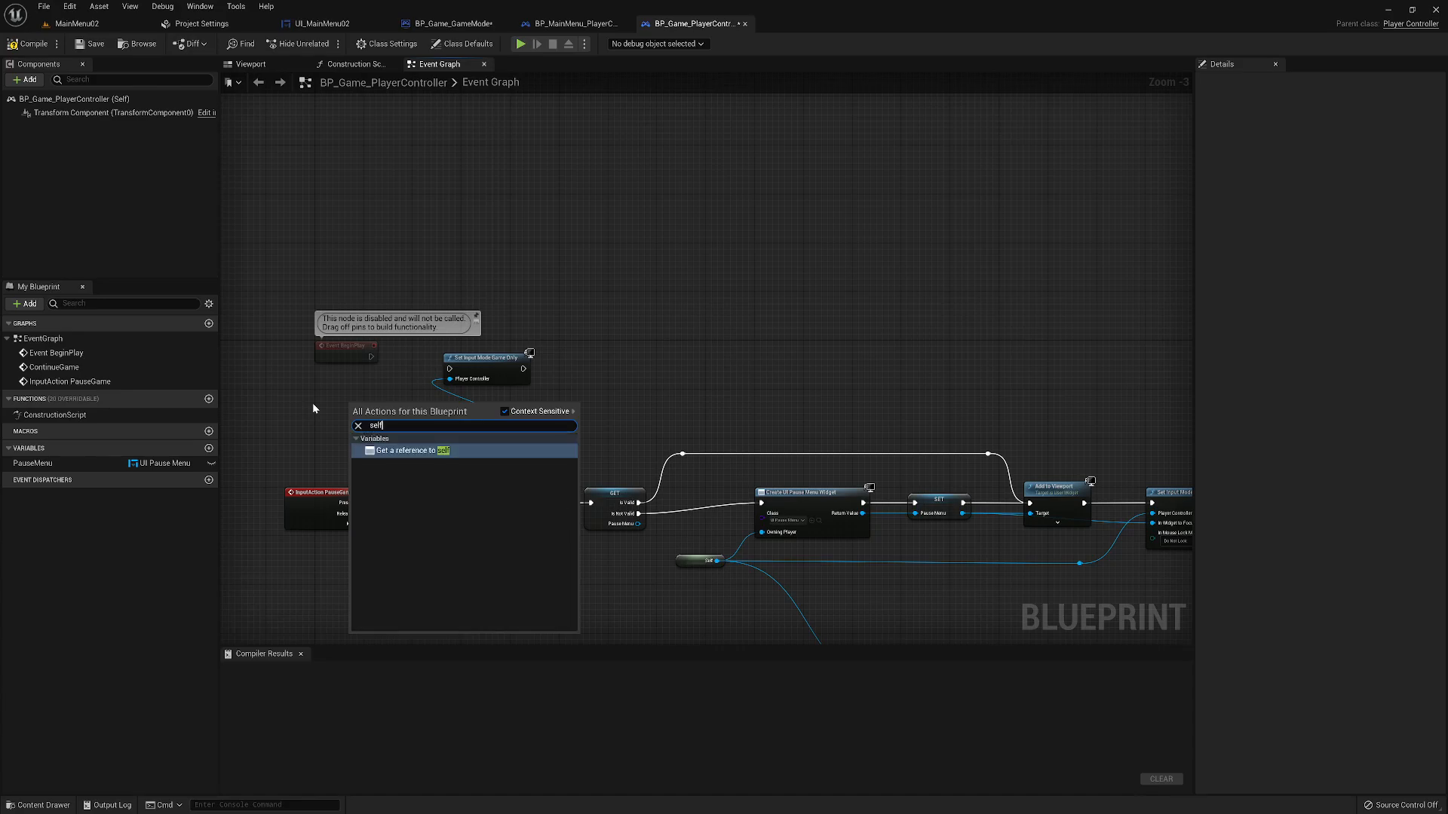
key("Return")
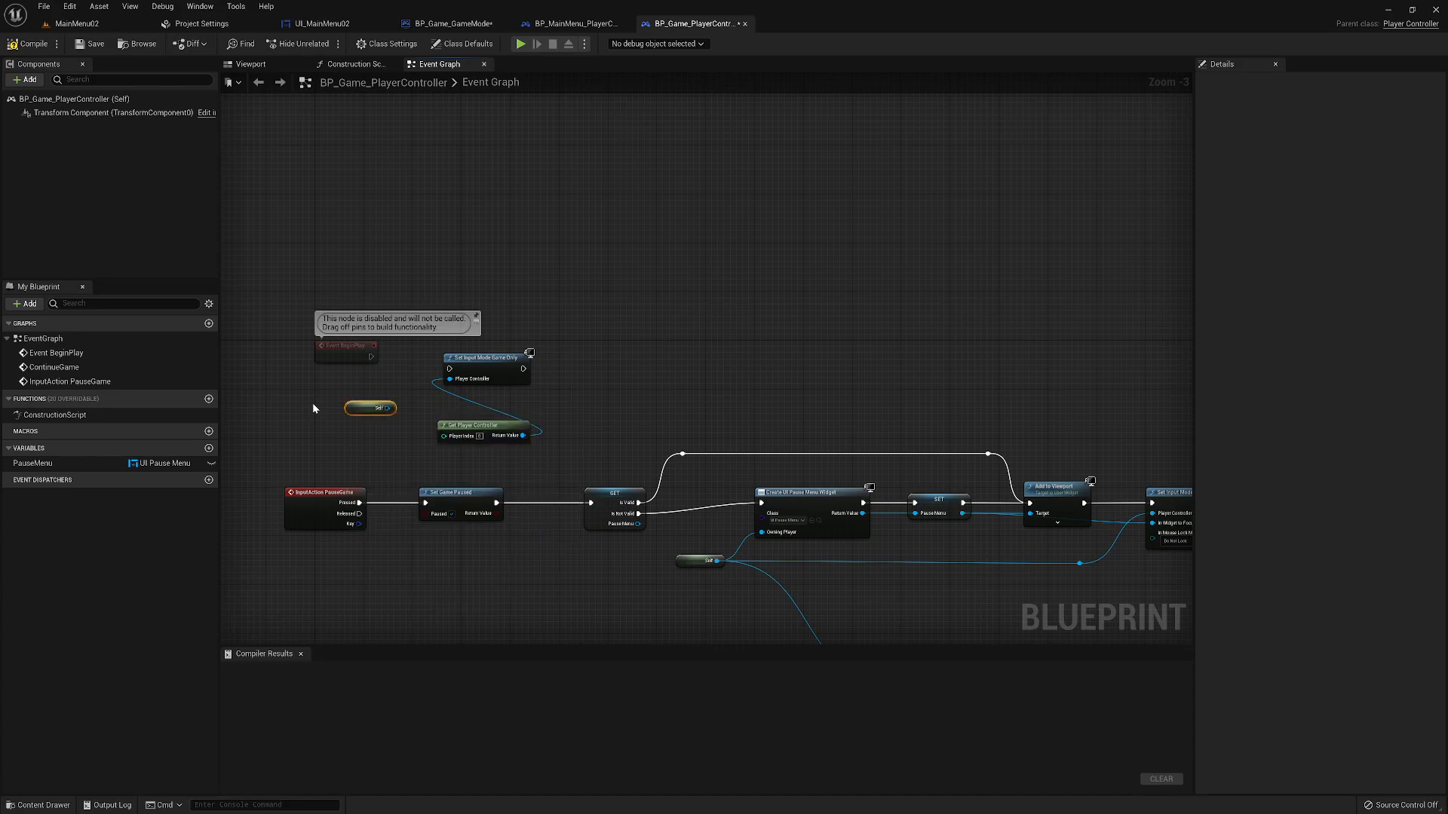
left_click(469, 423)
key("Delete")
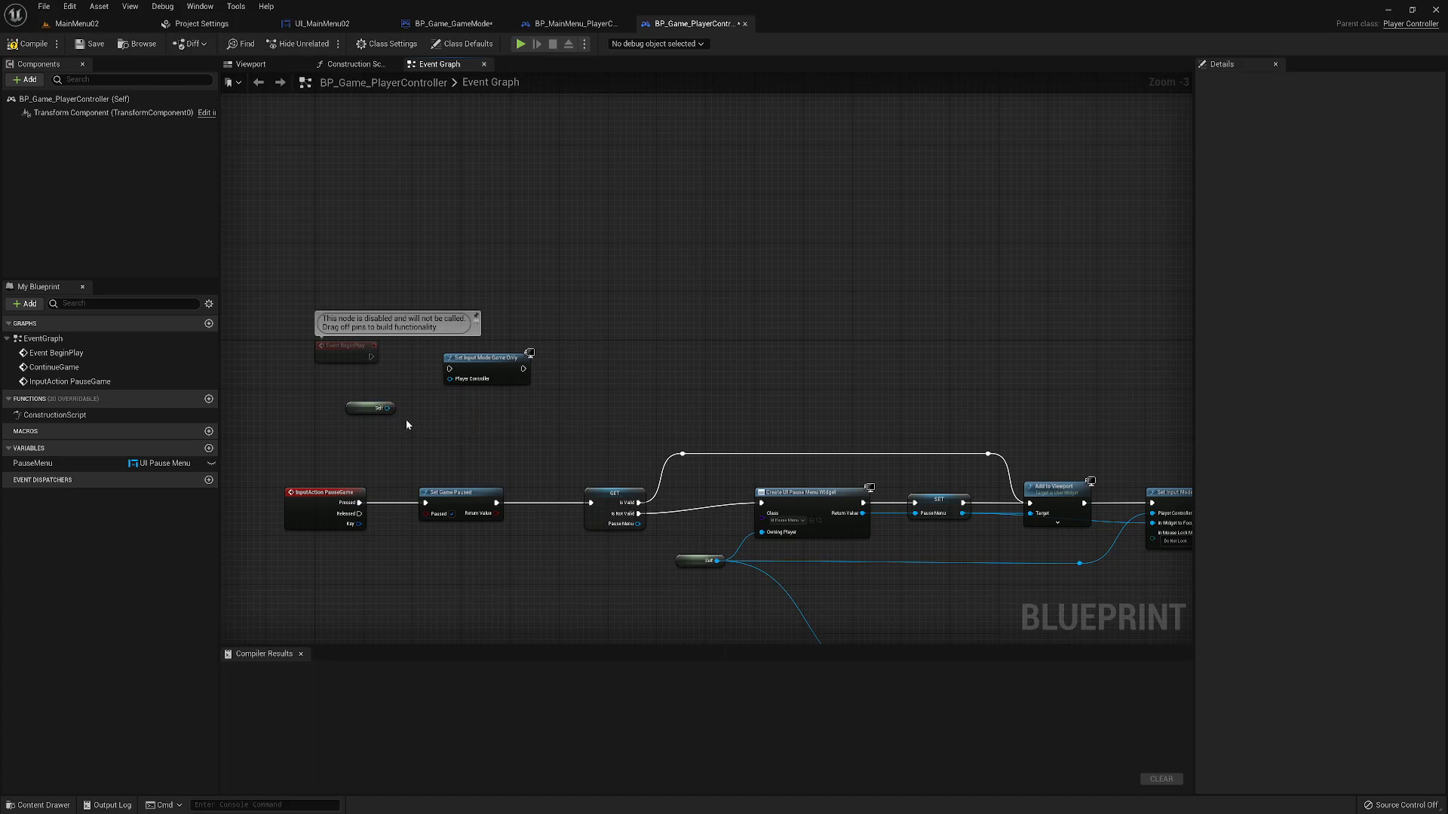
- Connect the self reference and Event BeginPlay to Set Input Mode Game Only, align the node, and compile BP_Game_PlayerController
left_click_drag(386, 408, 451, 378)
left_click_drag(371, 357, 451, 371)
left_click_drag(470, 357, 447, 344)
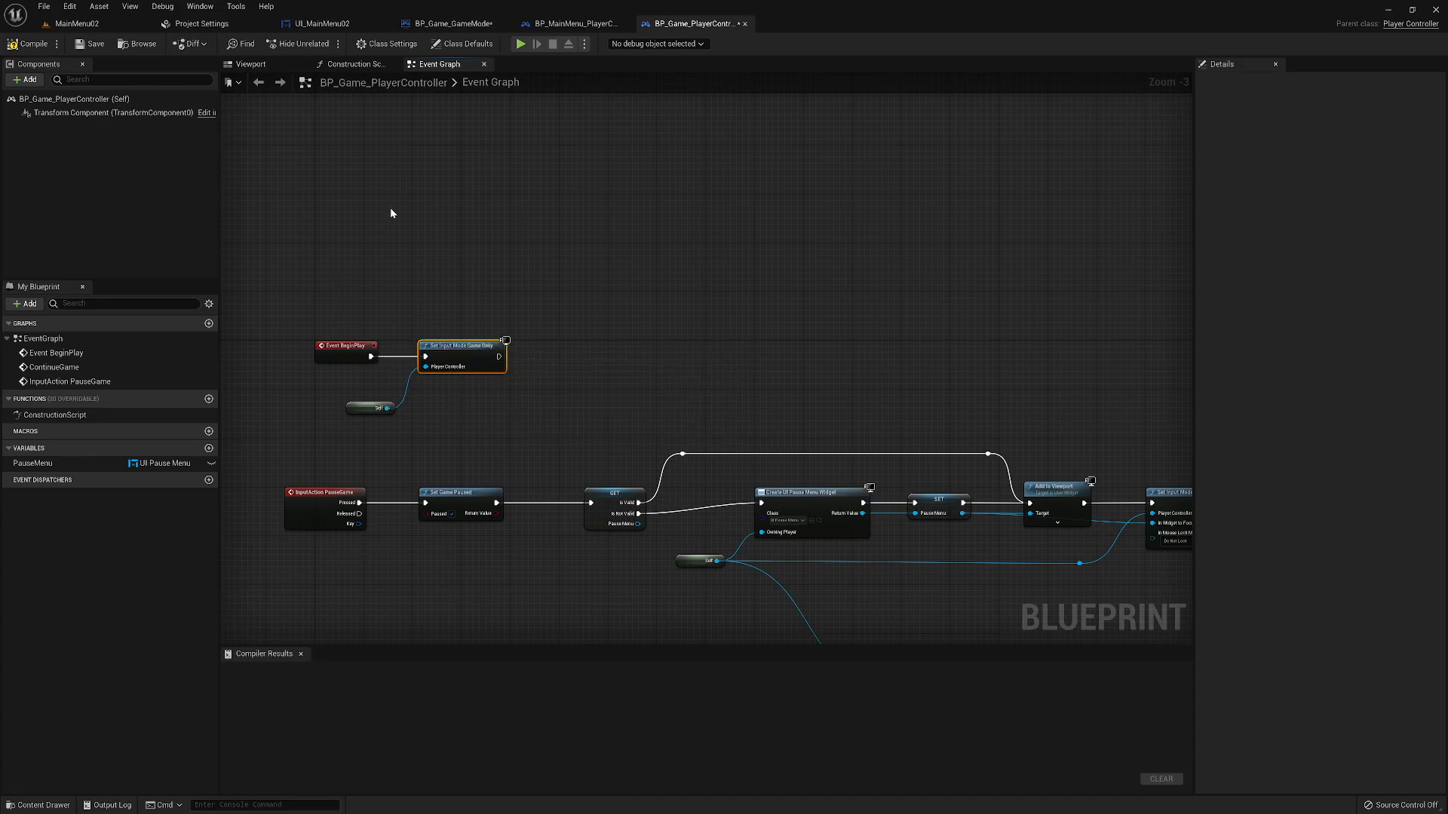
left_click(30, 44)
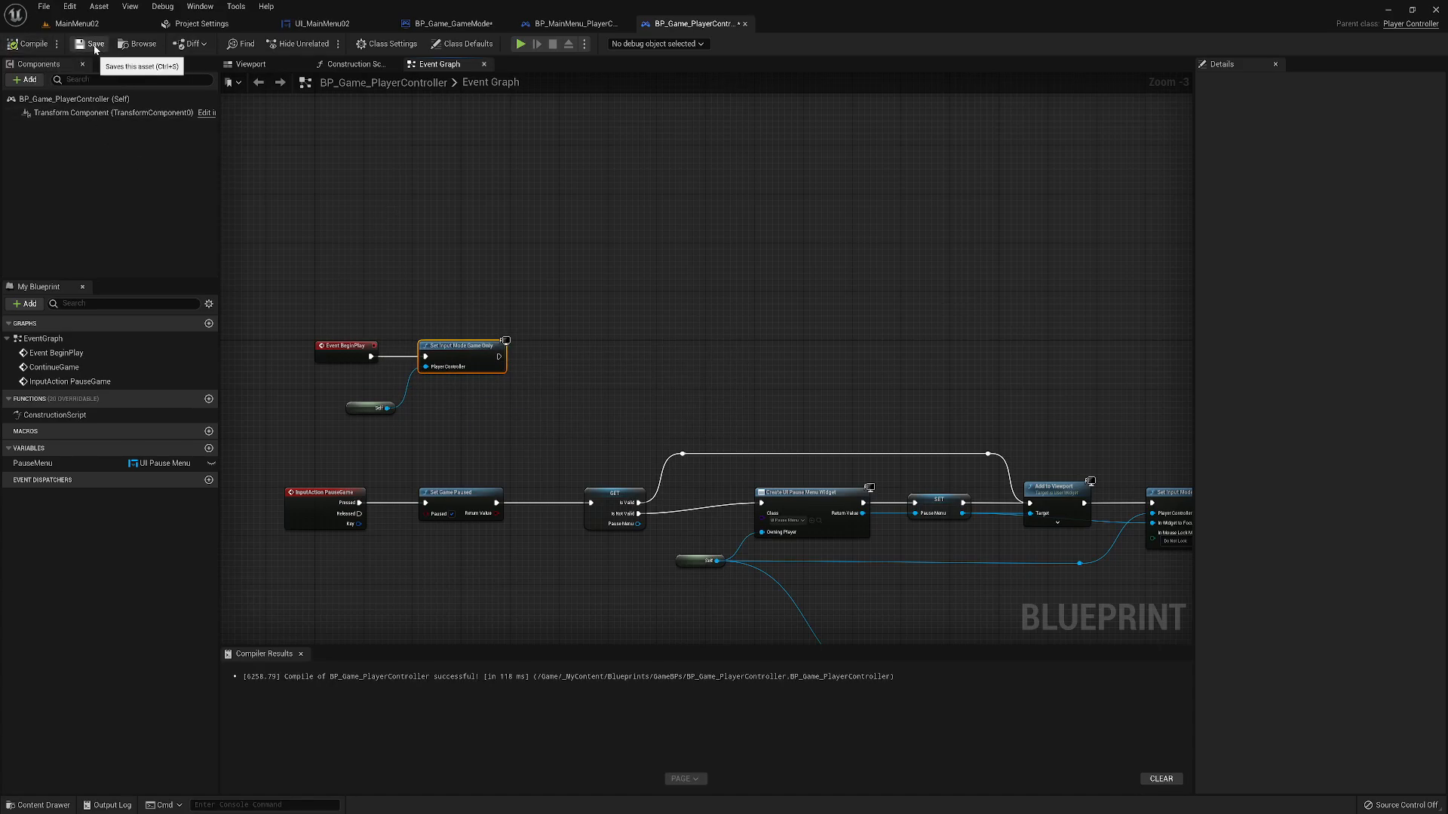
- Compile and save BP_Game_GameMode with its input mode nodes left disconnected from Event BeginPlay
left_click(452, 23)
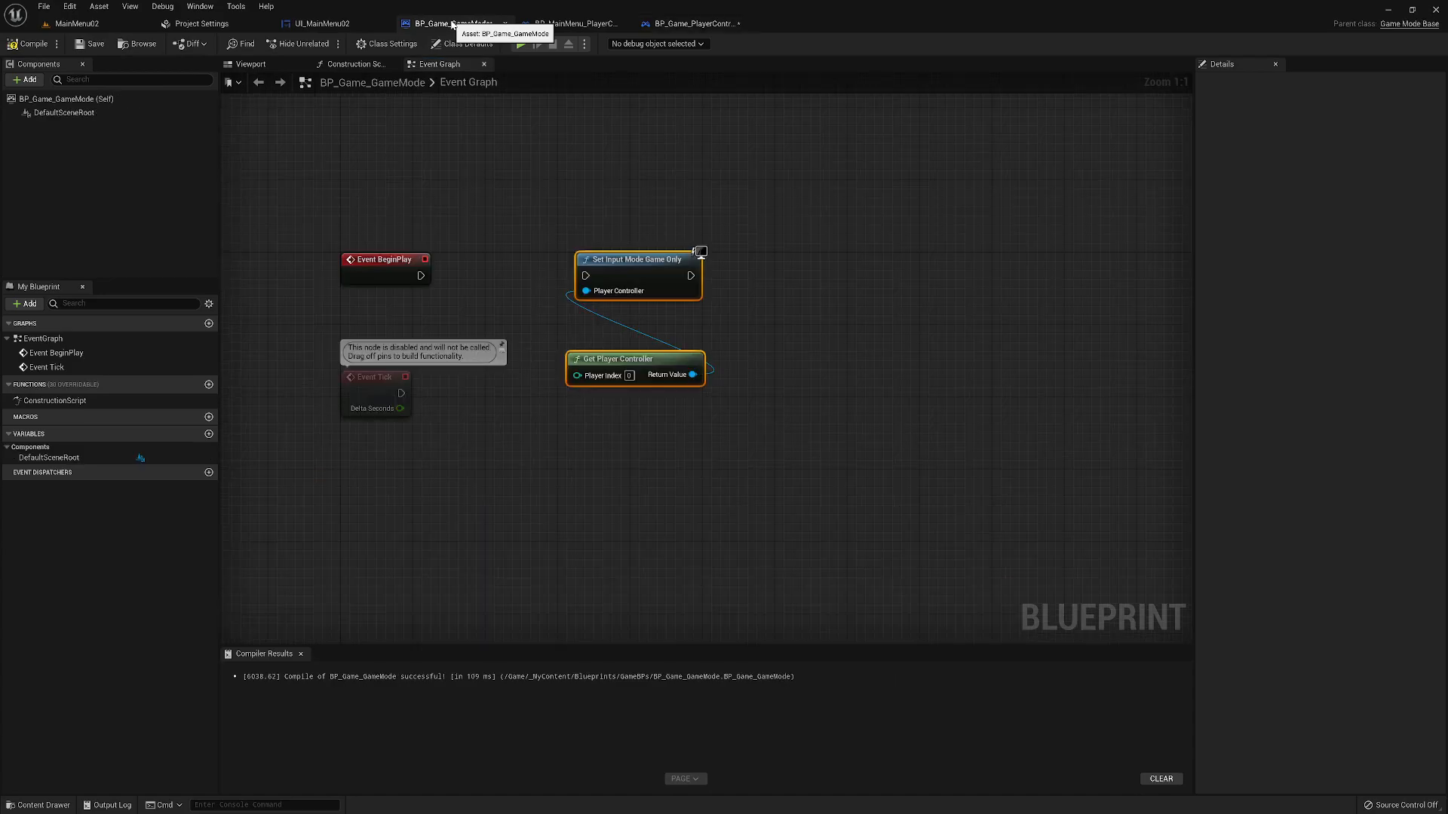
left_click(30, 44)
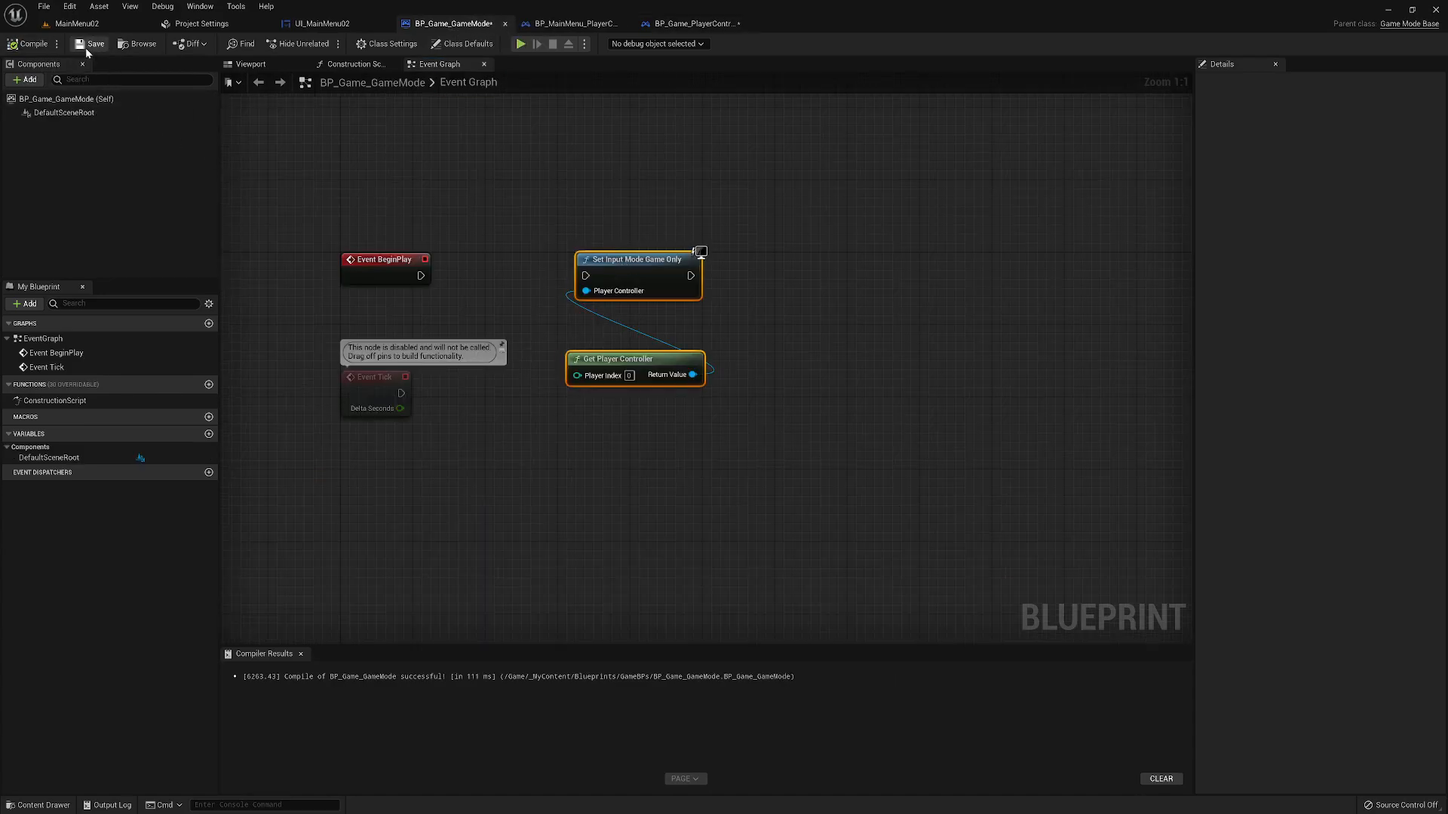
left_click(89, 45)
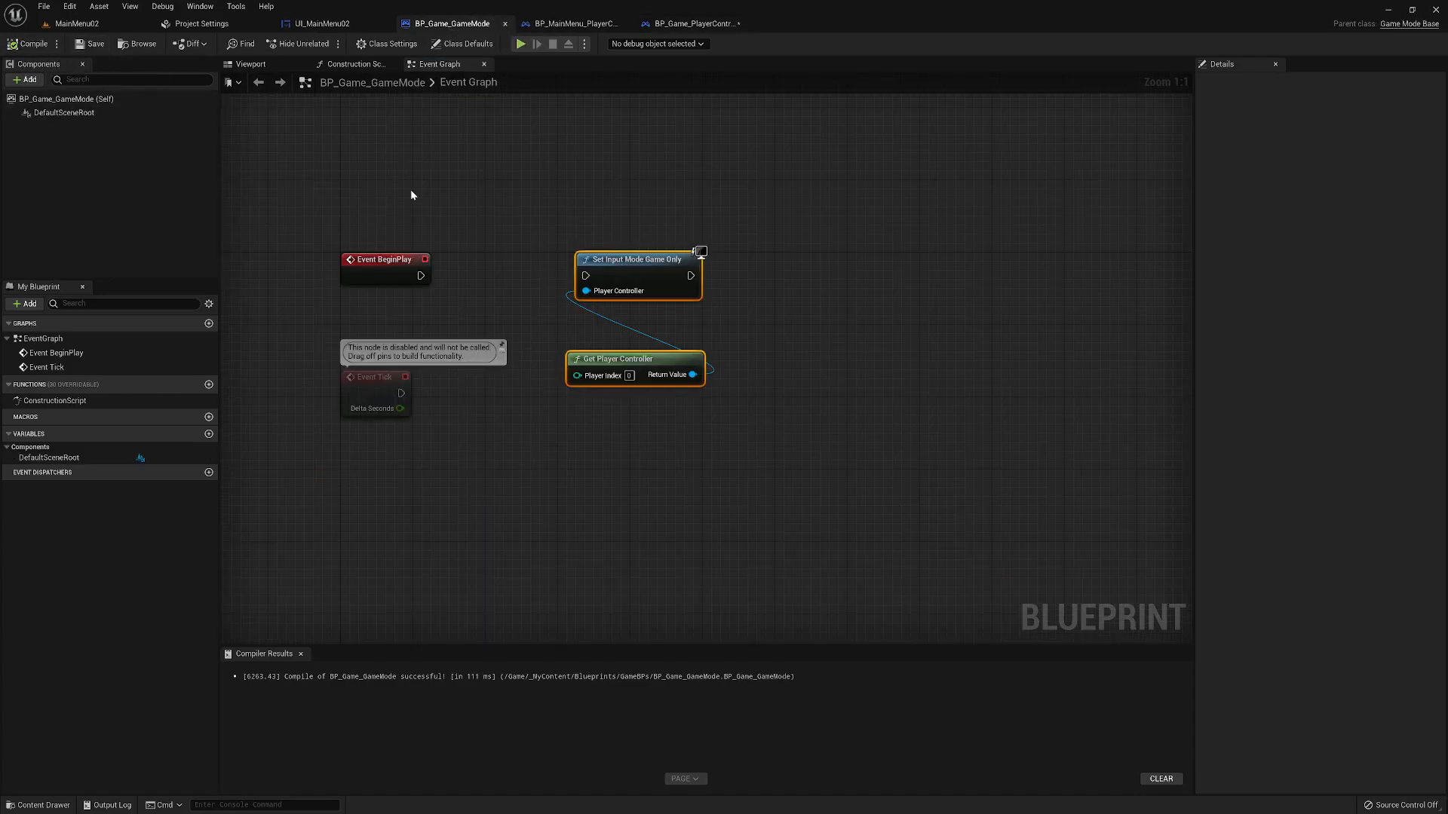
left_click(506, 255)
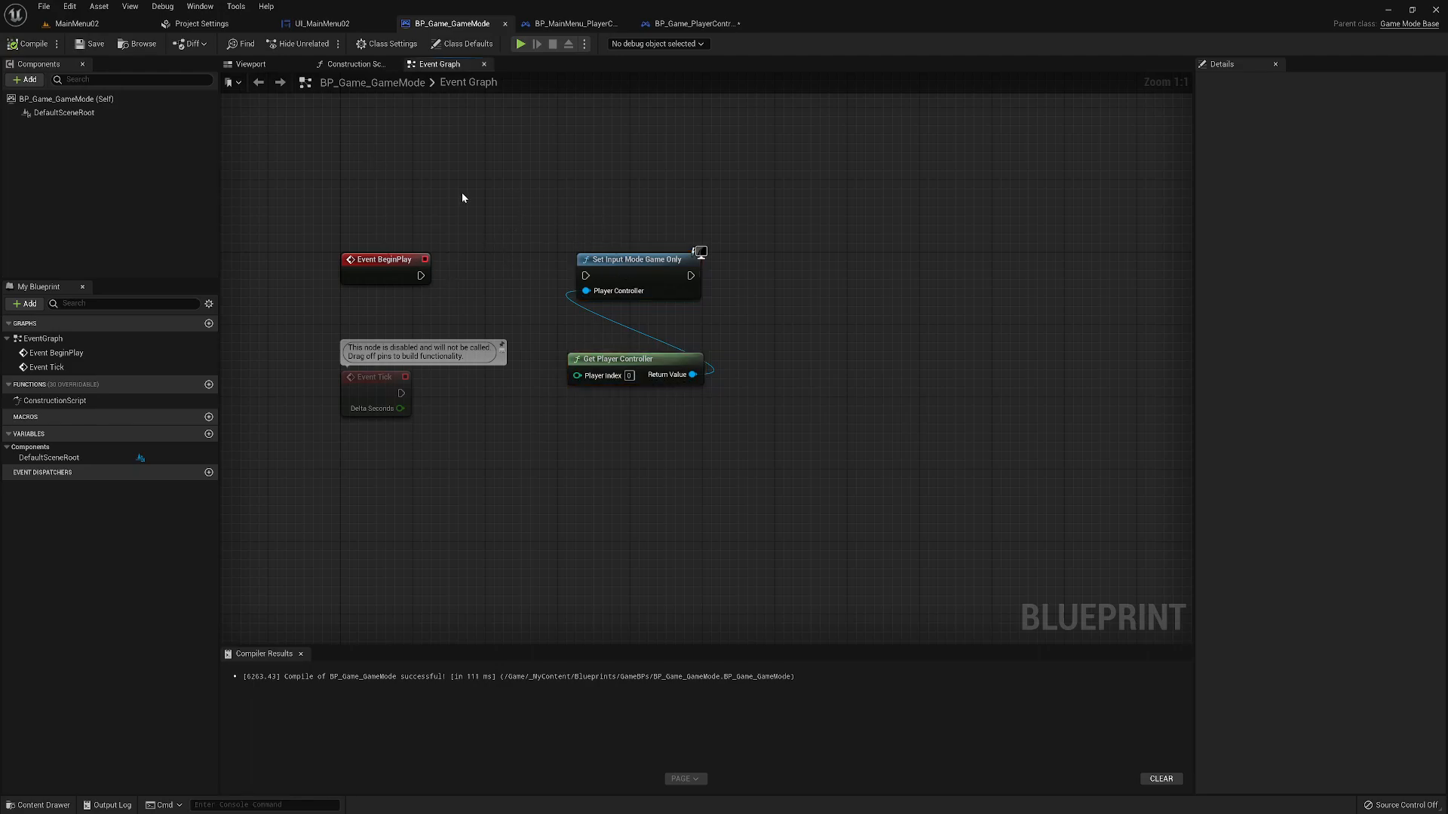
- Play-test MainMenu02: start New Game, return to the main menu through the pause menu, and choose Level 2
left_click(77, 24)
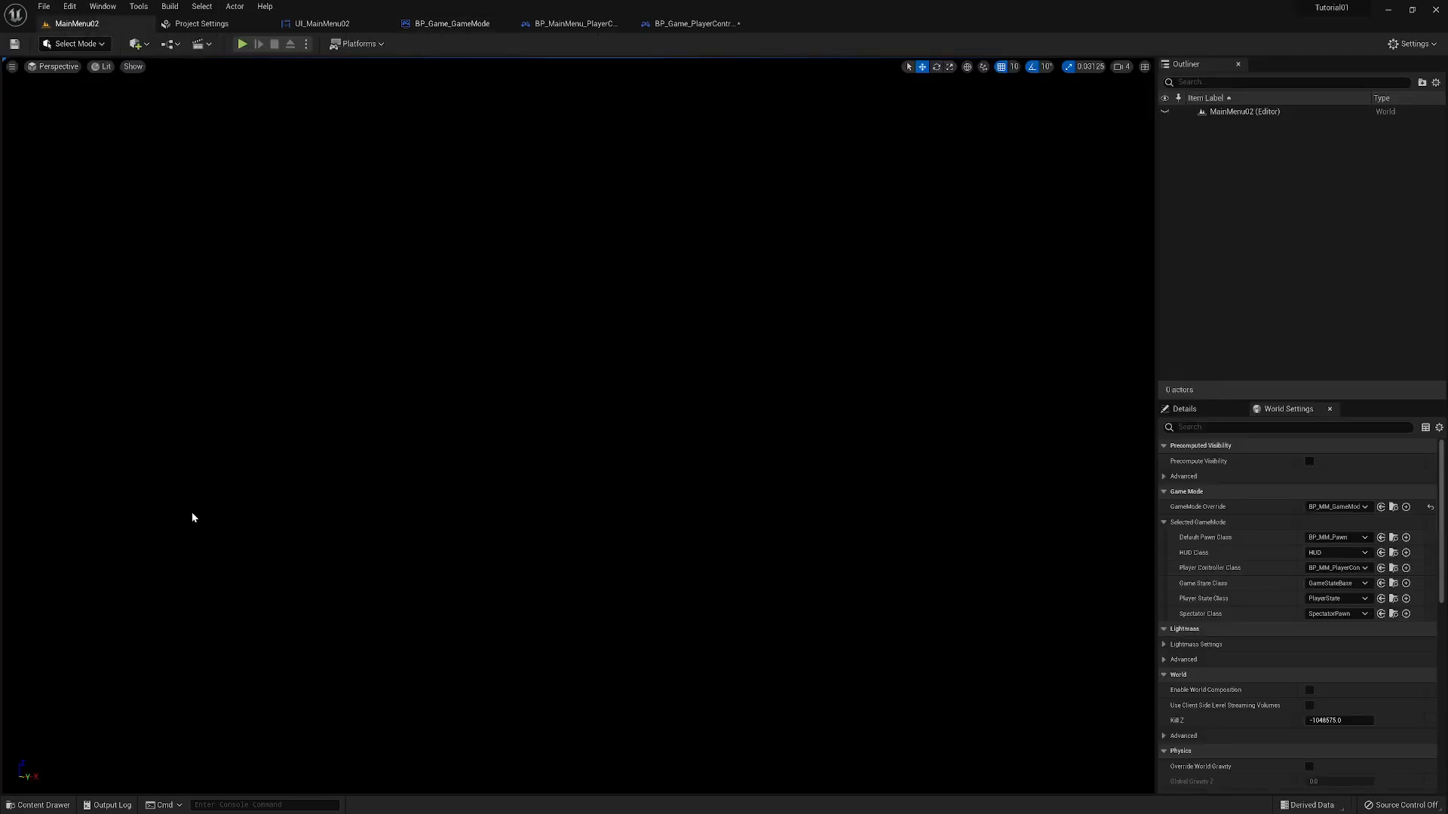
left_click(242, 44)
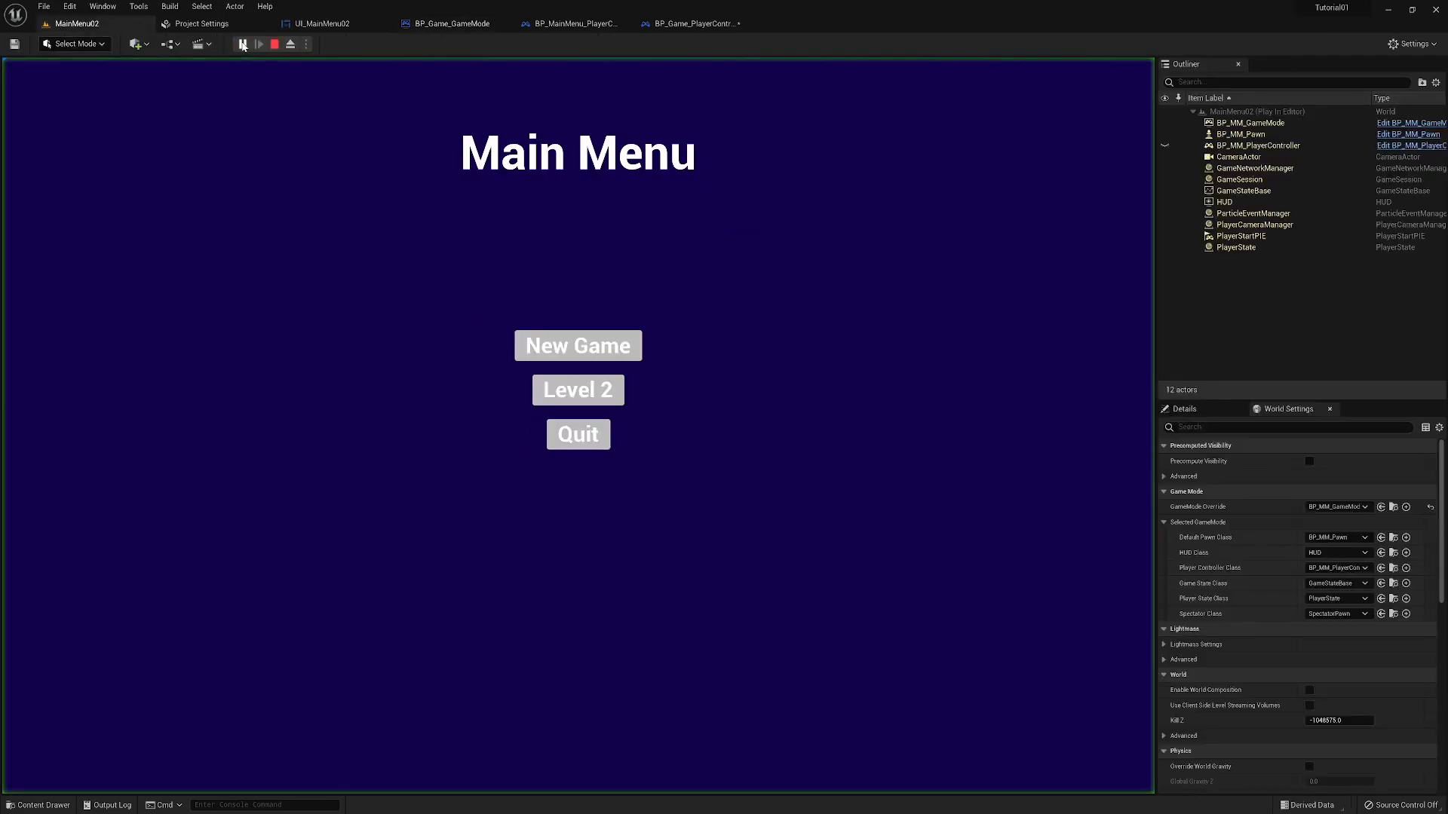
left_click(567, 348)
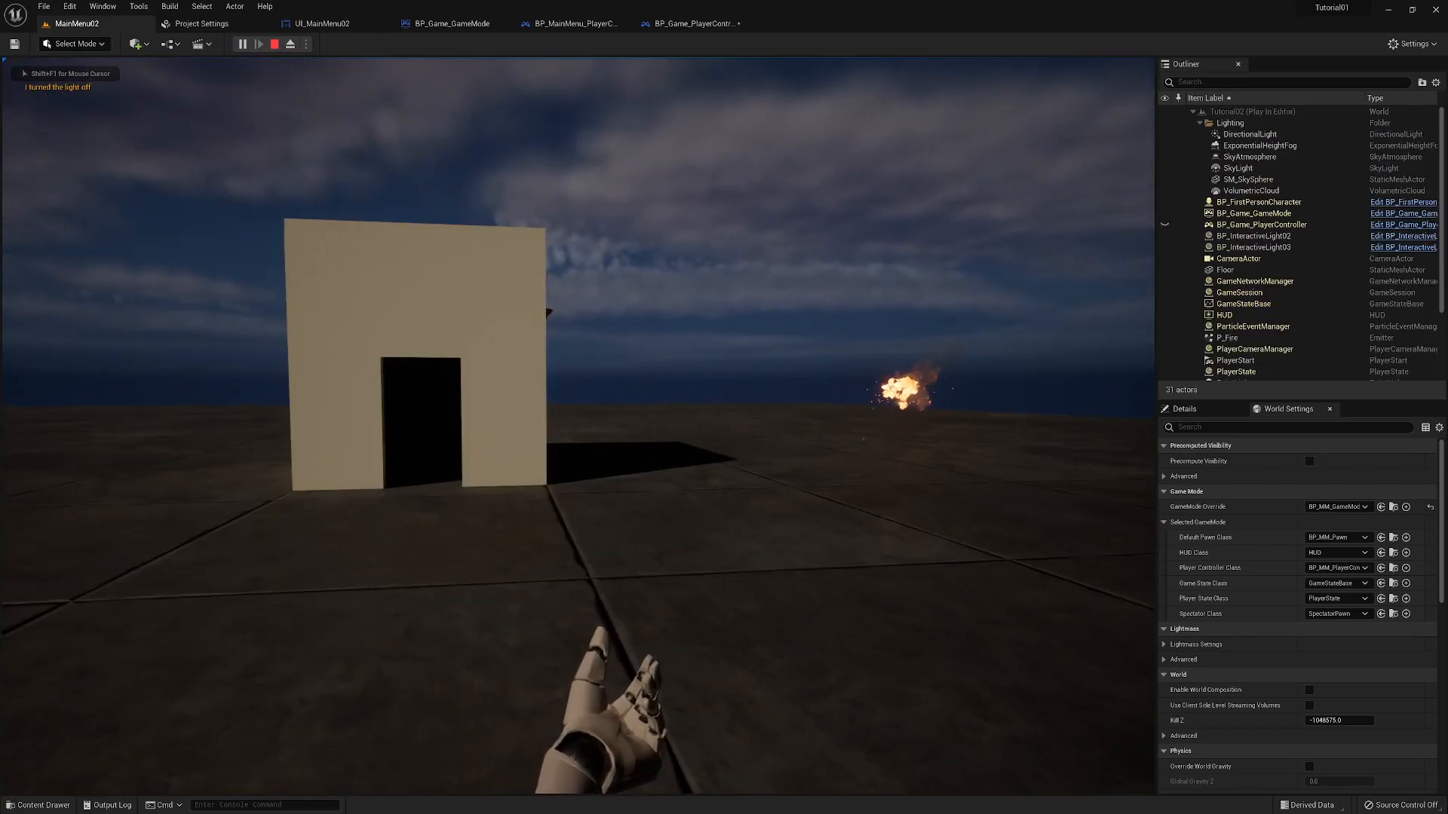
key("p")
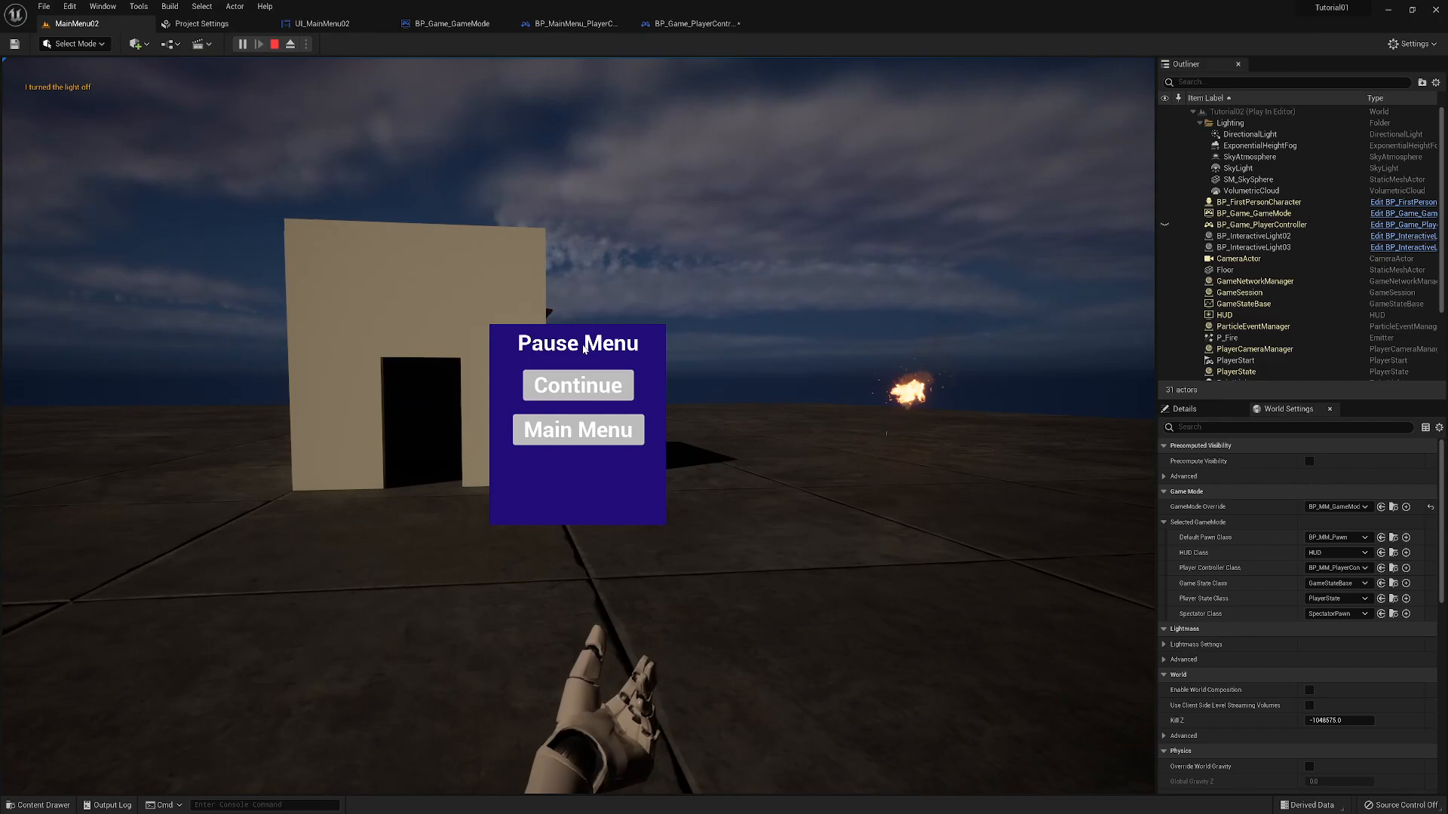
left_click(577, 434)
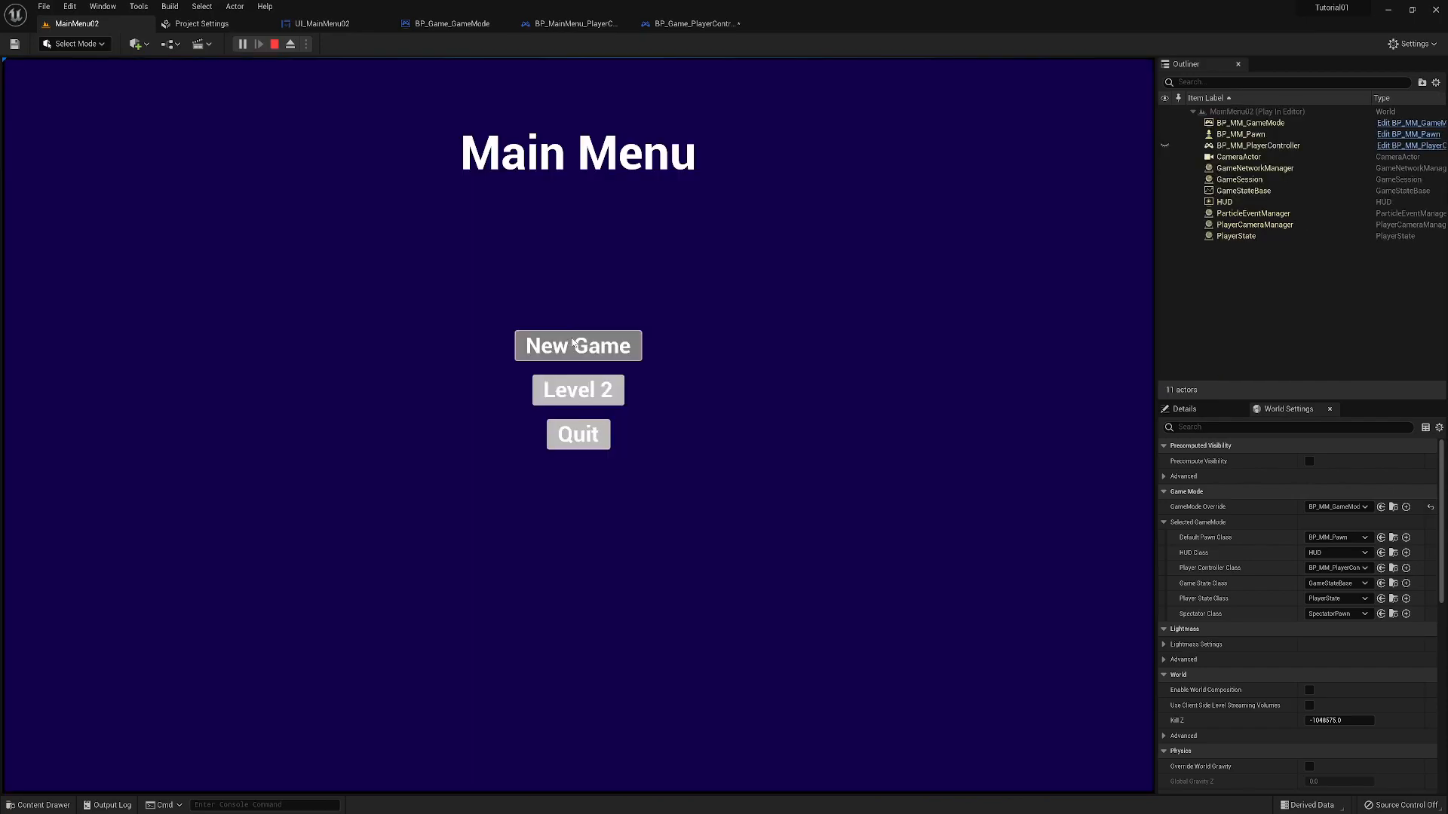
left_click(580, 394)
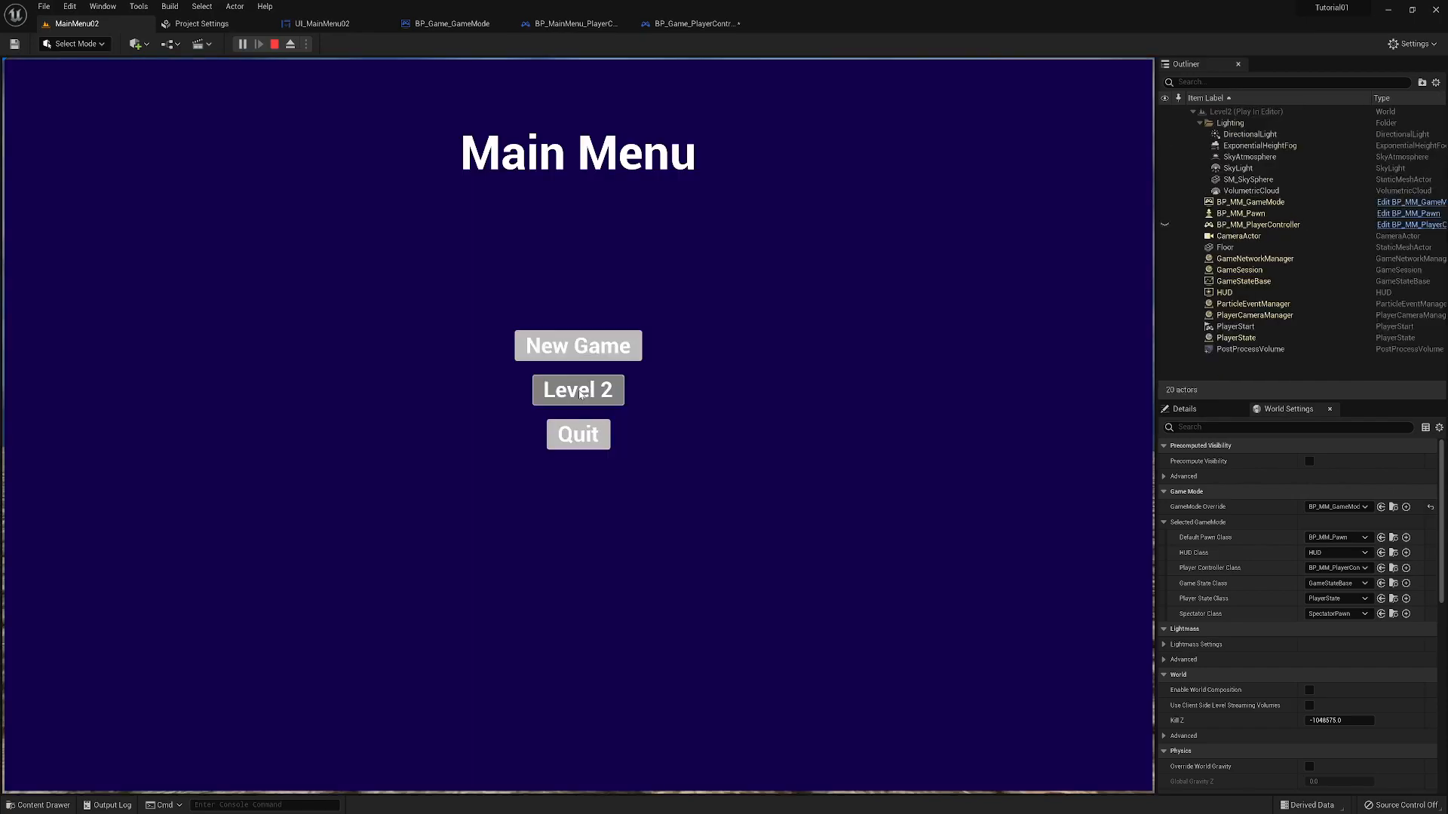